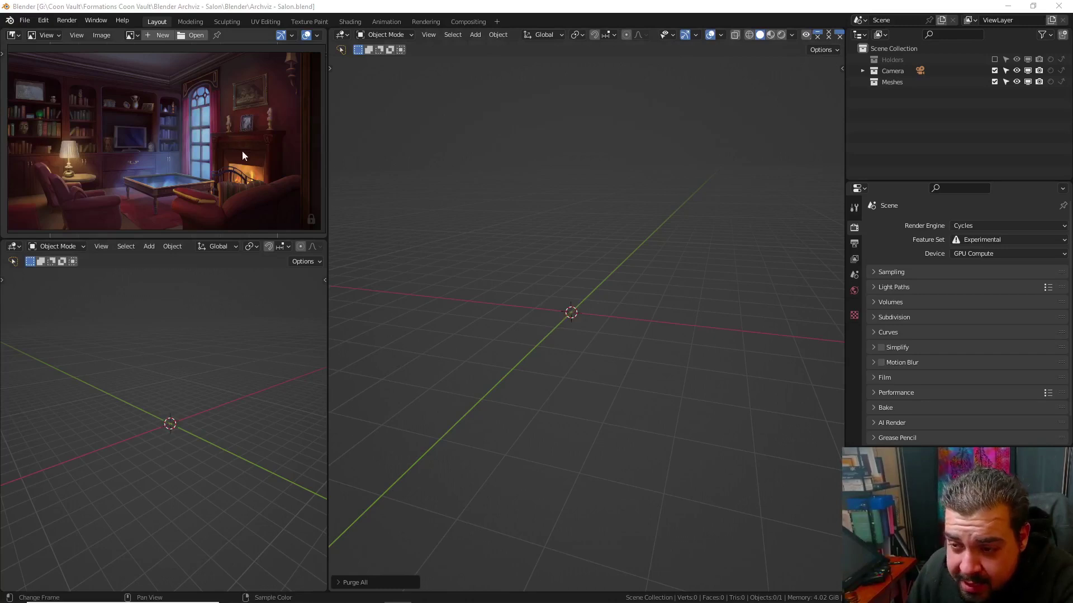
Add a new child collection under Meshes and rename it 'Salle'
scroll(223, 156, down, 1)
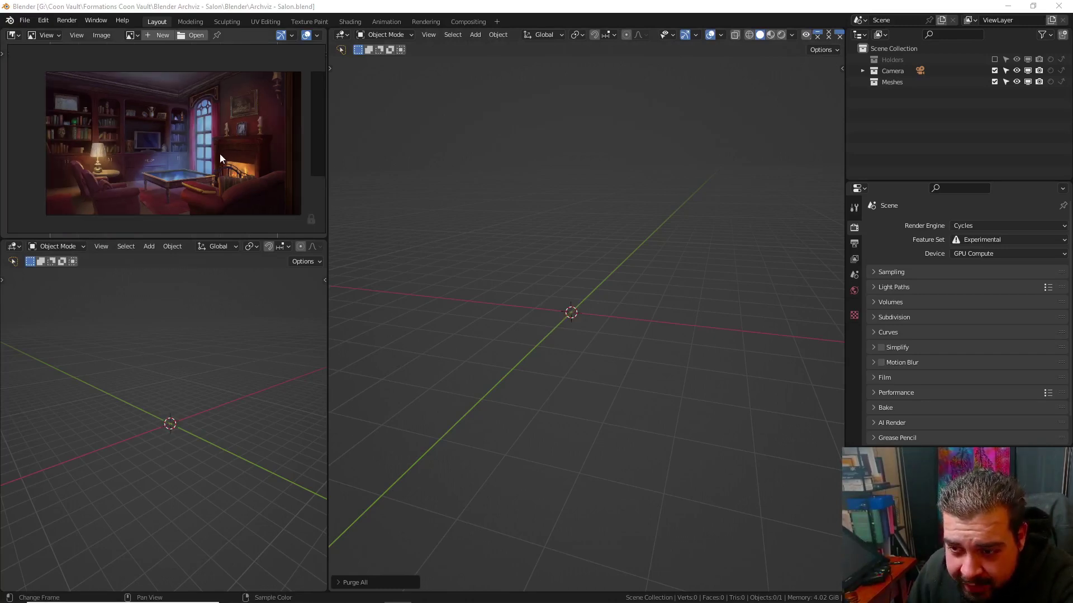
scroll(221, 155, up, 1)
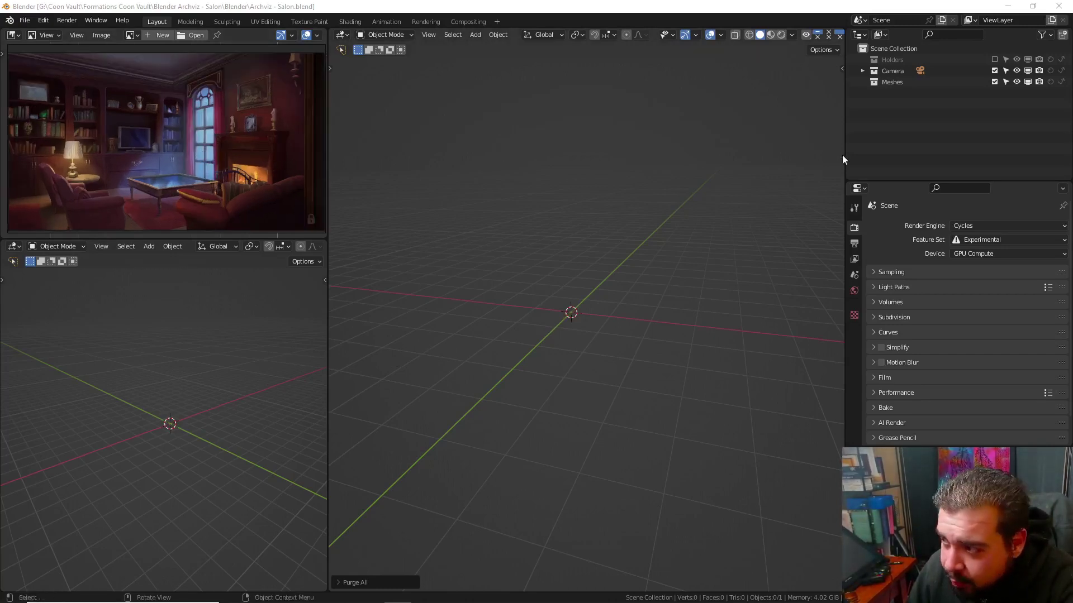
right_click(883, 85)
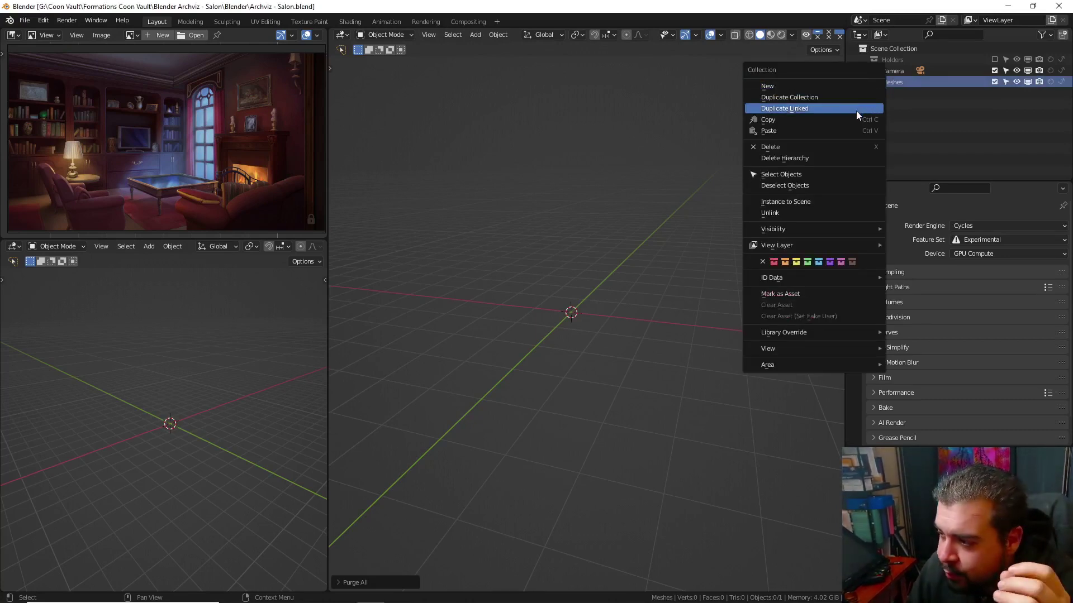
click(835, 85)
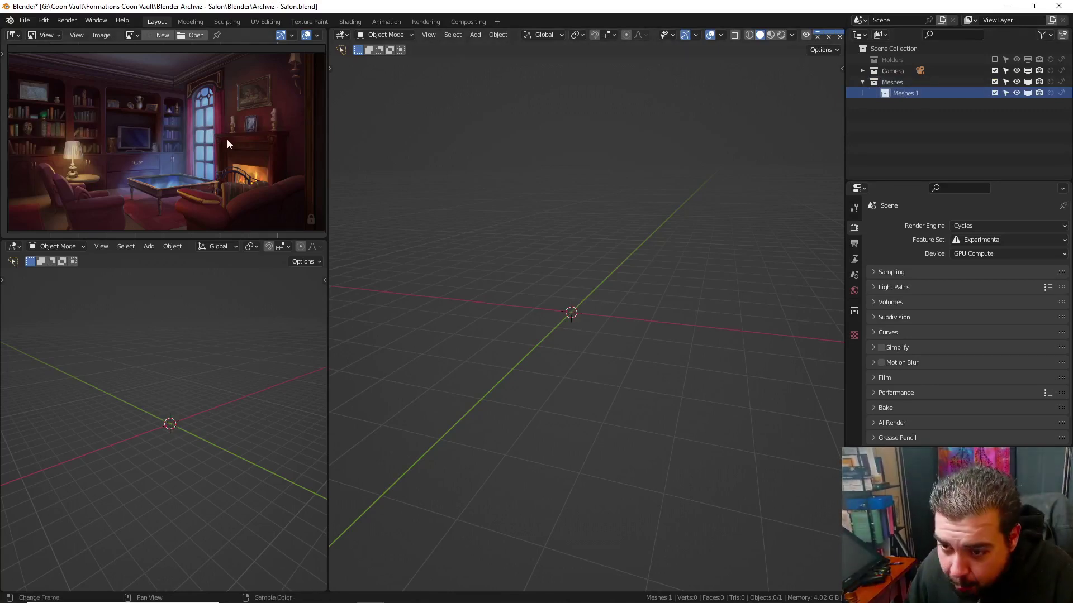
key(F2)
text(Salle)
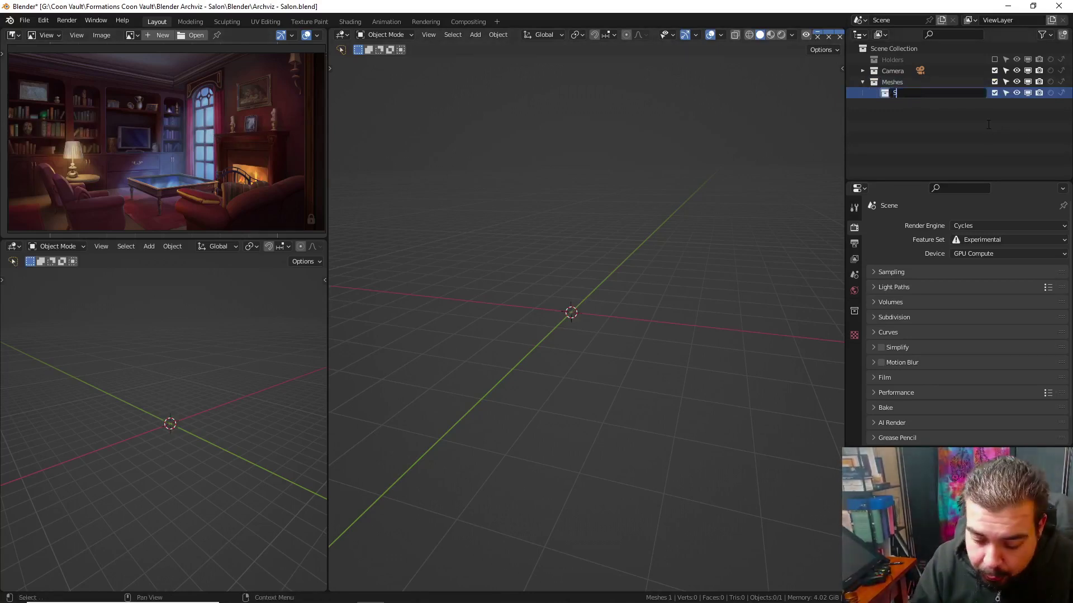
key(Return)
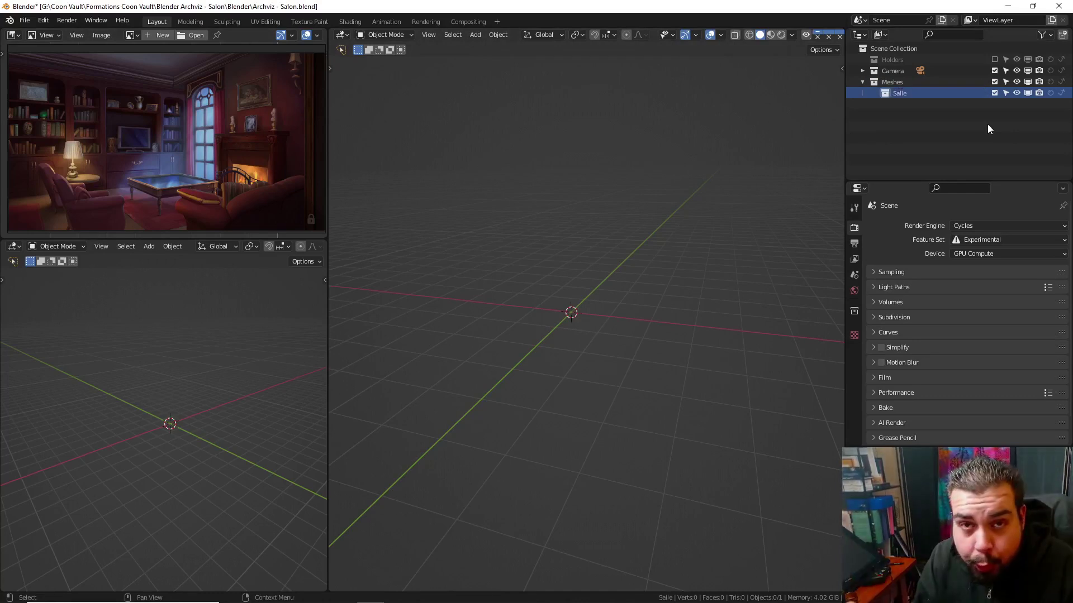
Add a child collection named 'Fenetre' inside Salle
right_click(904, 95)
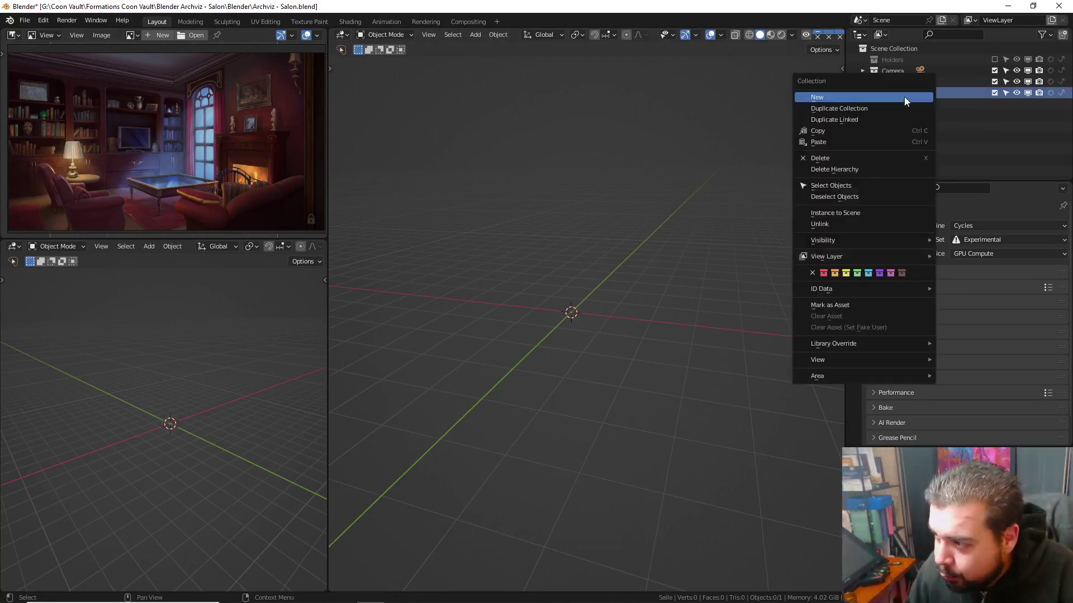
click(911, 98)
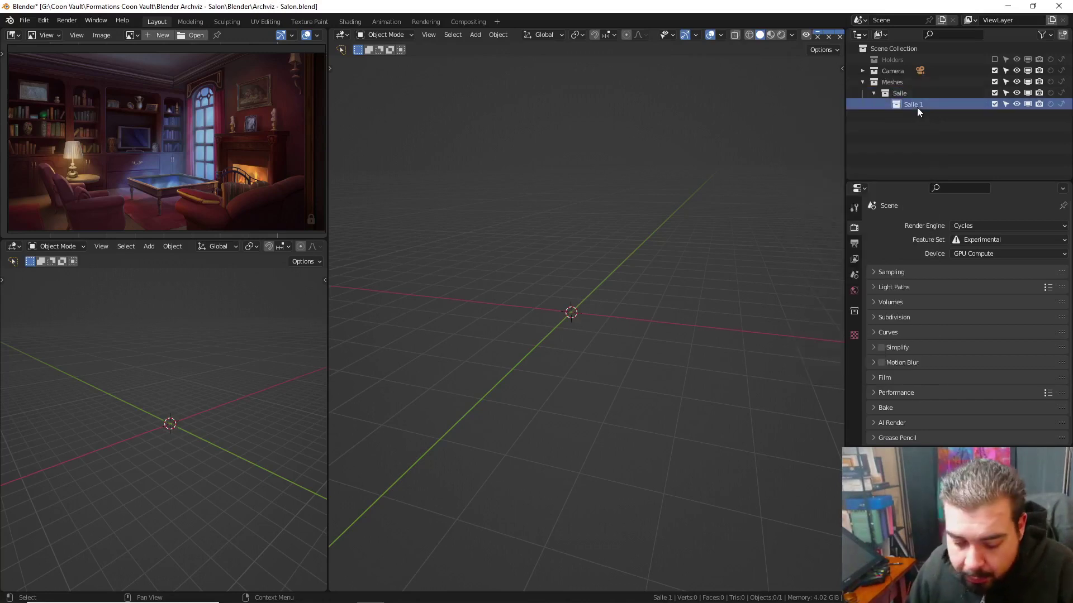
double_click(917, 107)
text(Fenetre)
key(Return)
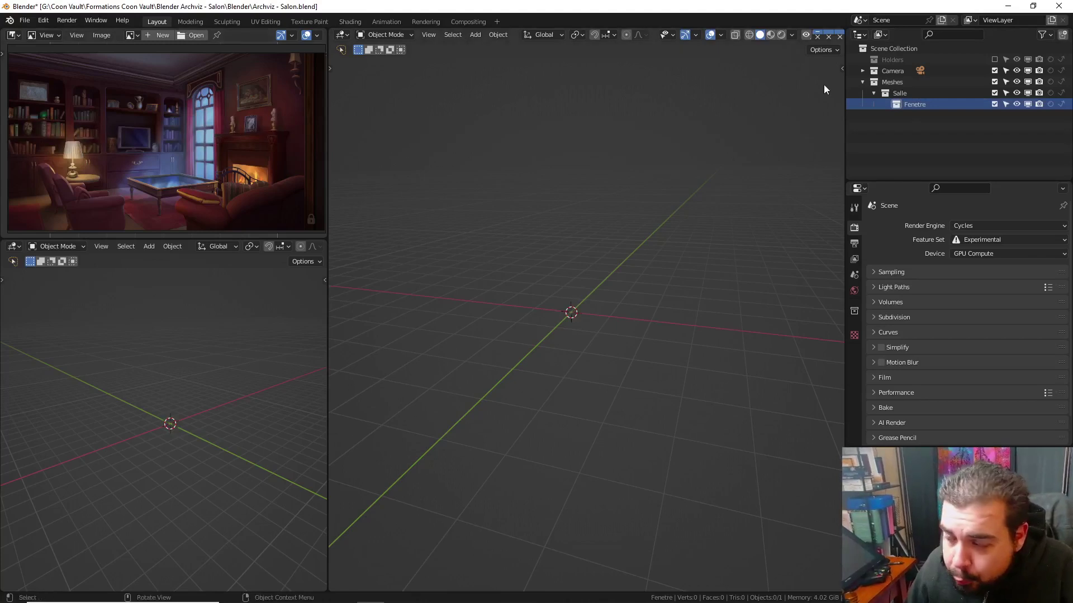
Add a second child collection inside Salle named 'Ornements_Plafond'
click(897, 96)
double_click(897, 96)
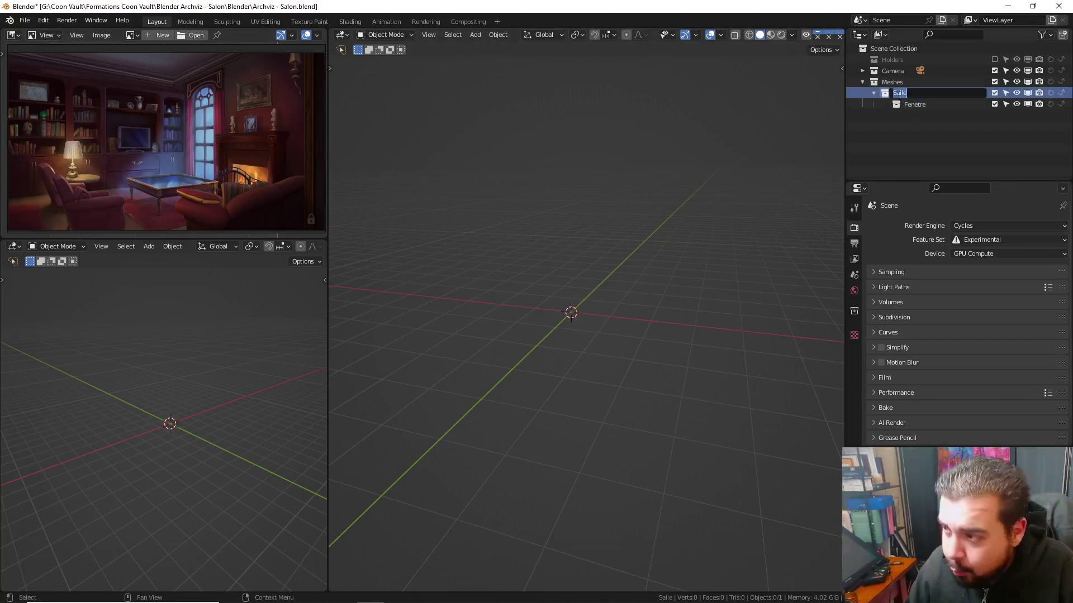
key(Escape)
right_click(895, 95)
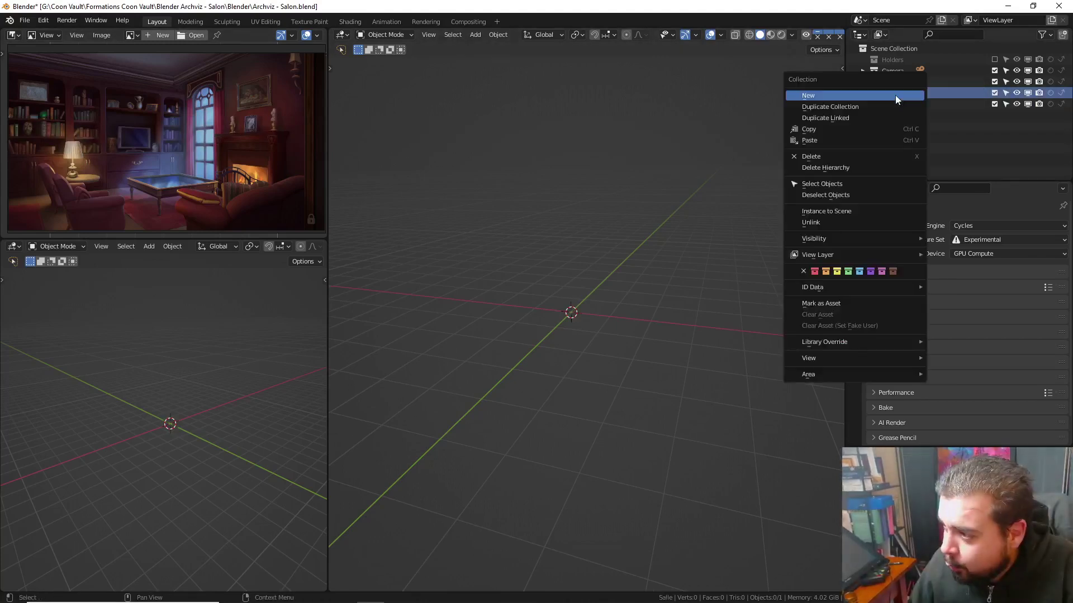
click(883, 96)
click(916, 113)
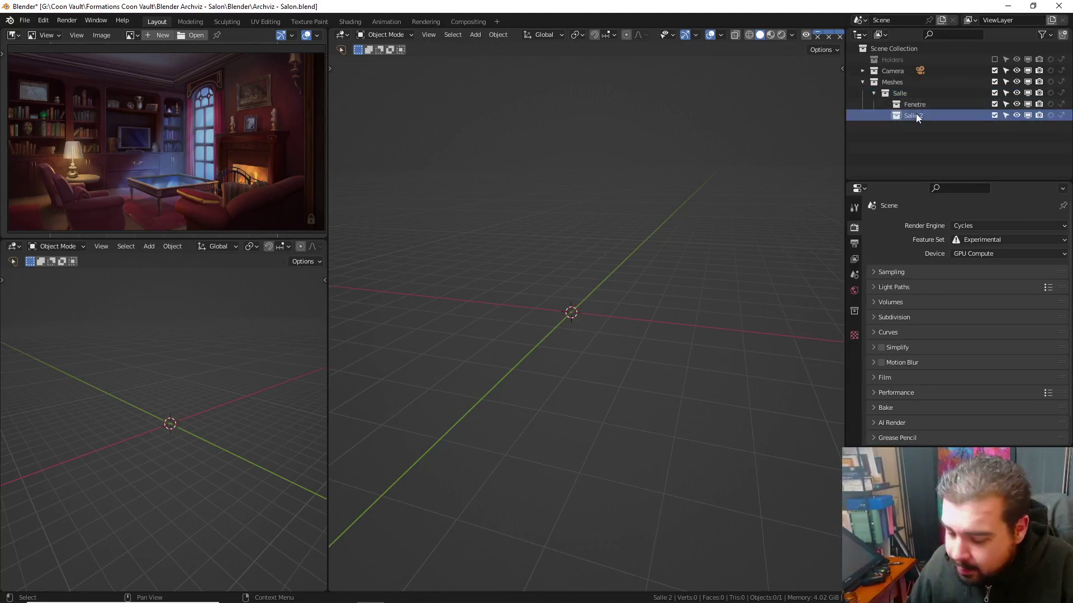
double_click(917, 115)
text(Ornements_Plafond)
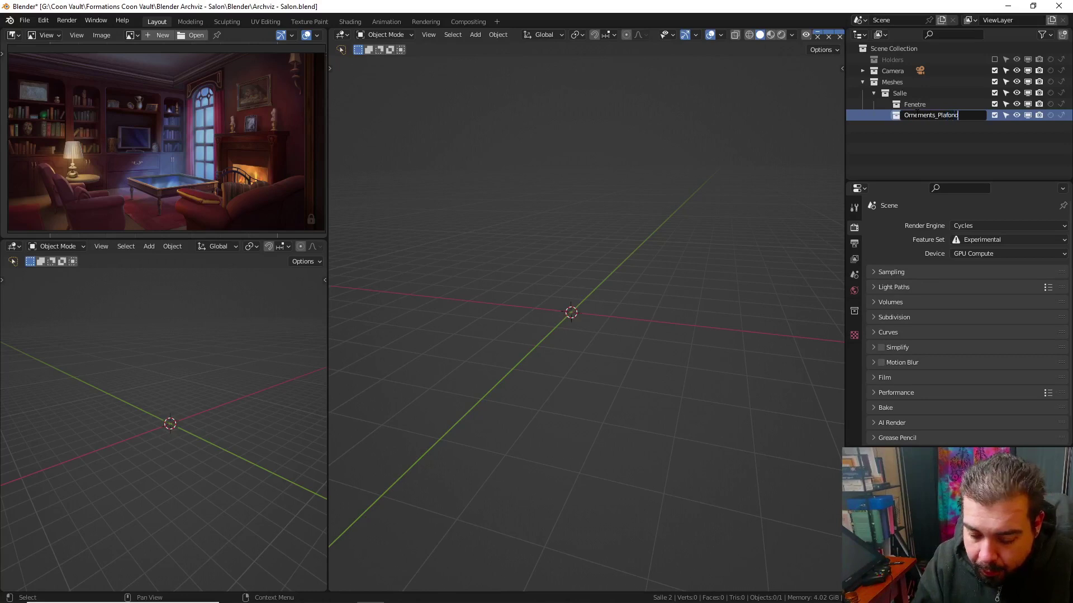
key(Return)
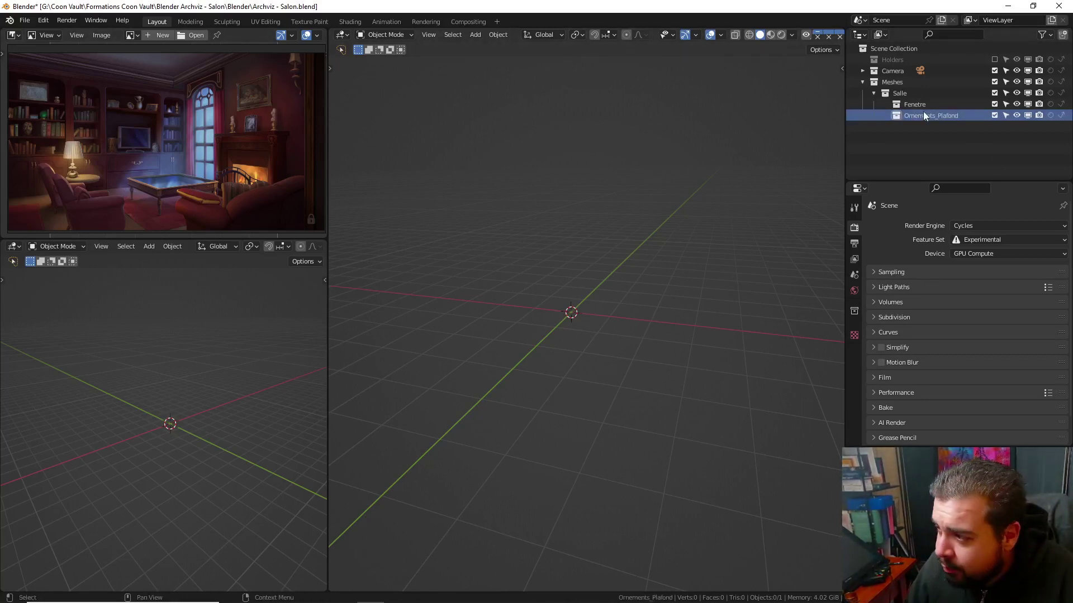
Add a third child collection inside Salle named 'Plinthes'
click(897, 93)
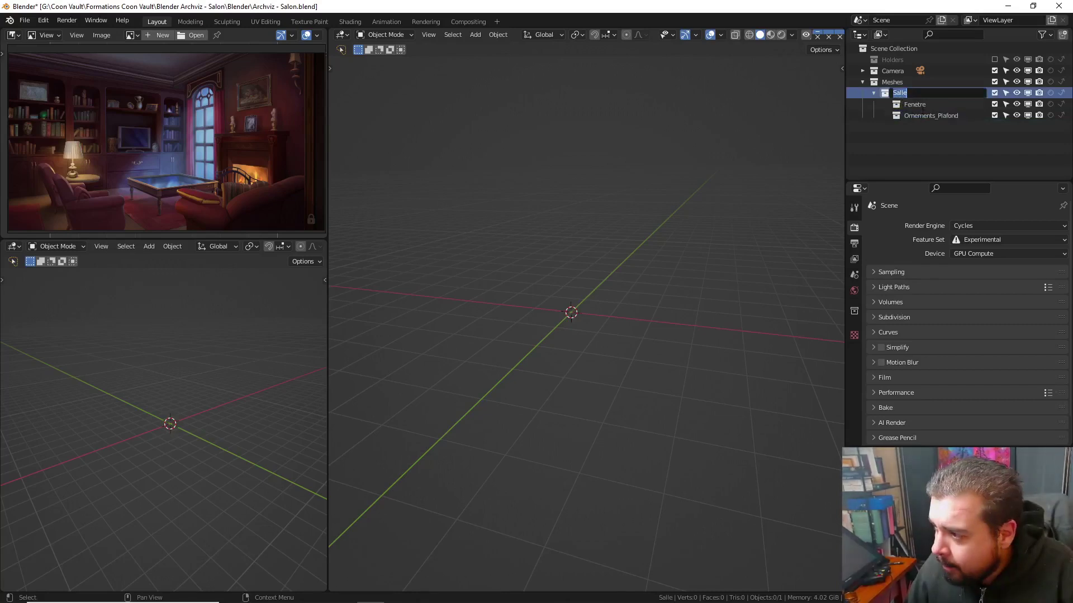
right_click(901, 94)
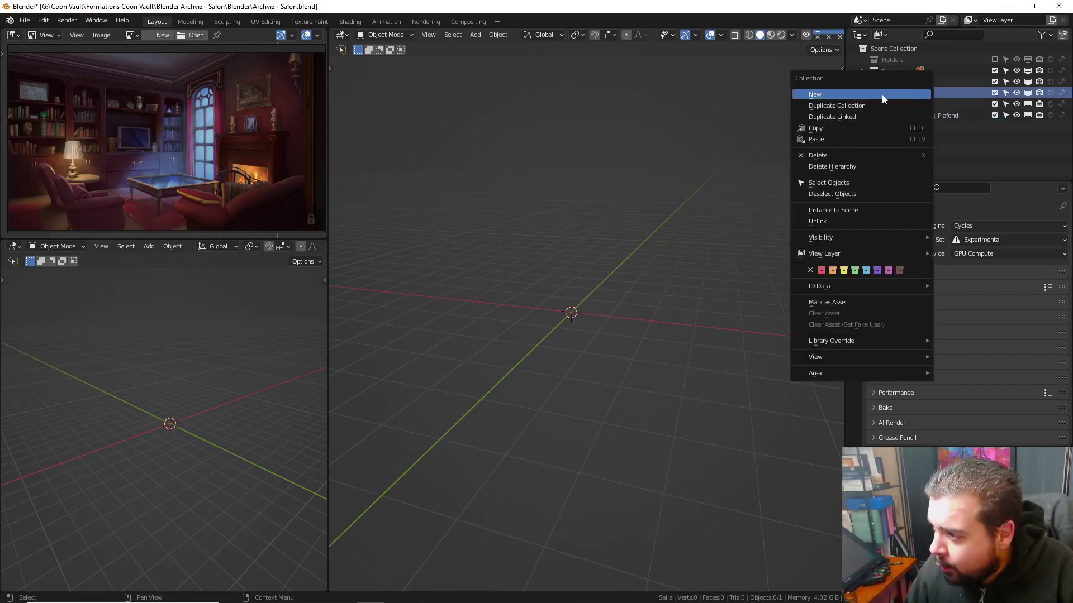
click(882, 95)
double_click(914, 127)
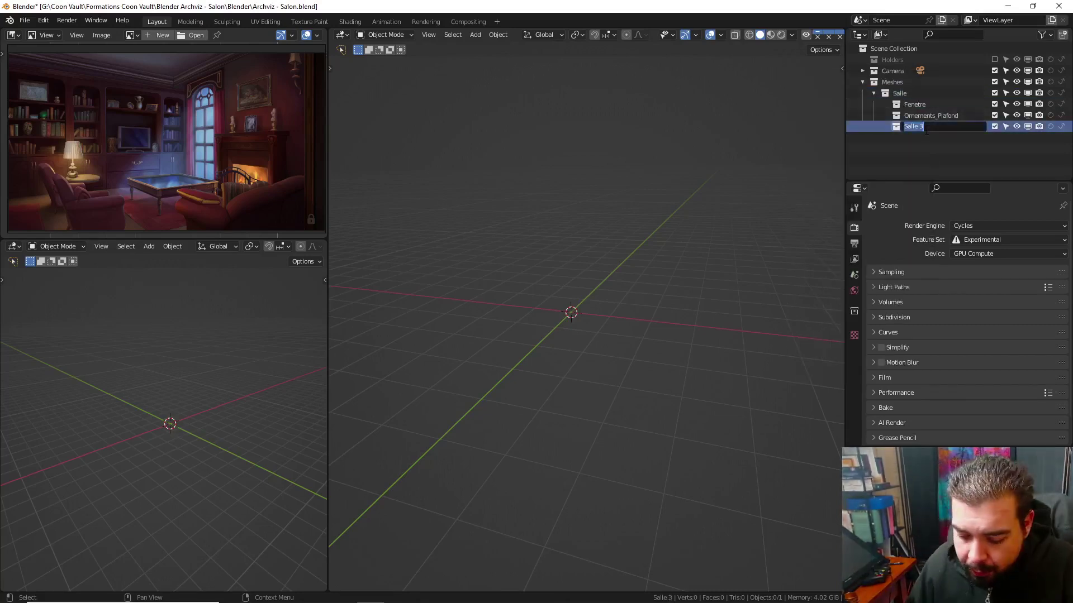
text(Plinthes)
key(Return)
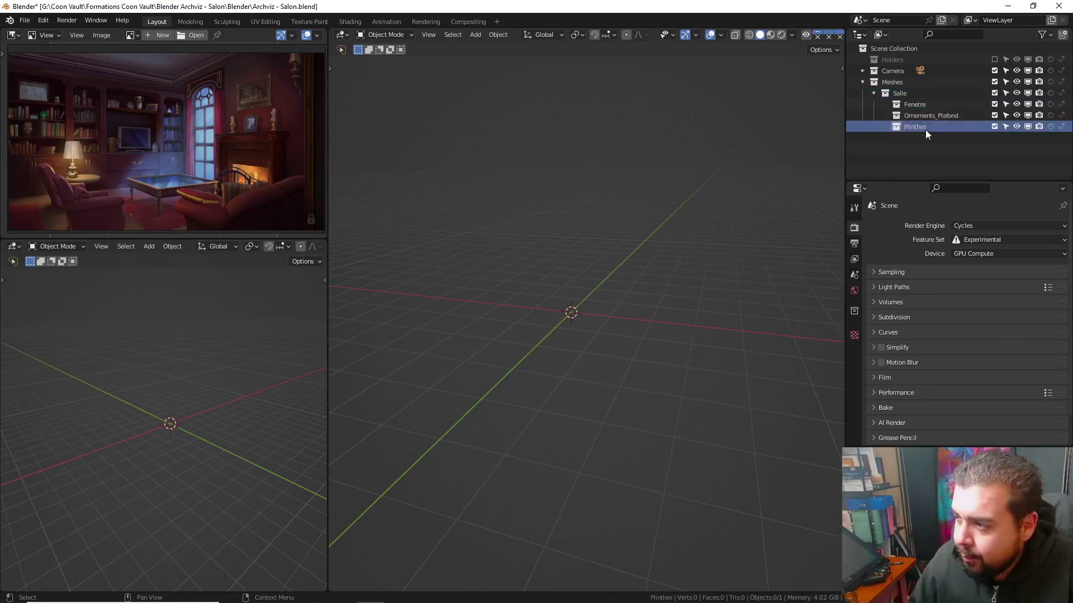
right_click(902, 96)
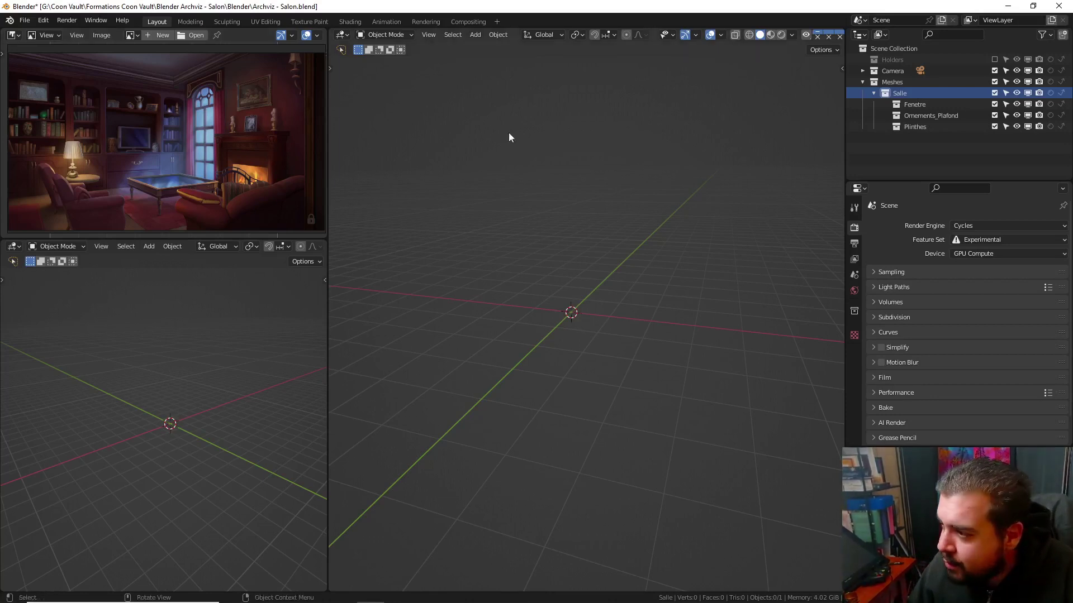
Collapse Salle and add a new collection under Meshes named 'Meubles'
click(875, 92)
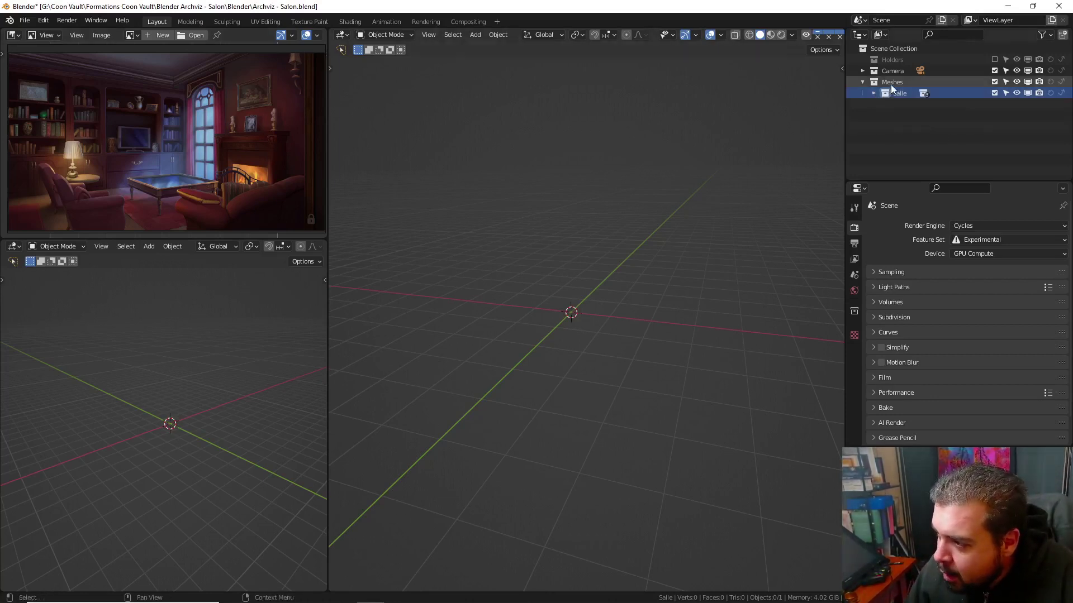
right_click(889, 84)
click(884, 85)
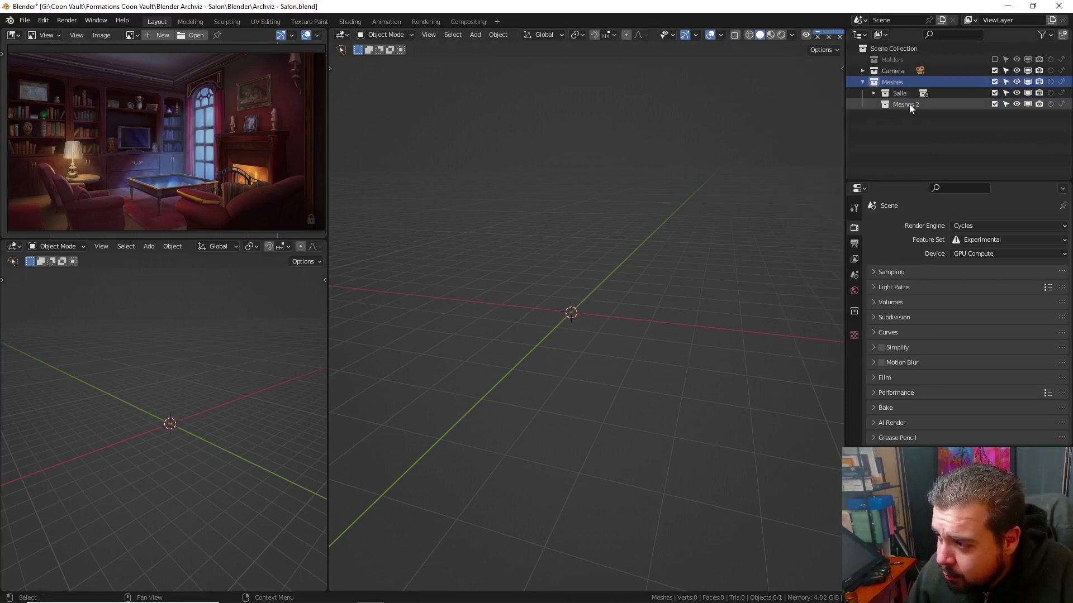
click(909, 104)
double_click(910, 104)
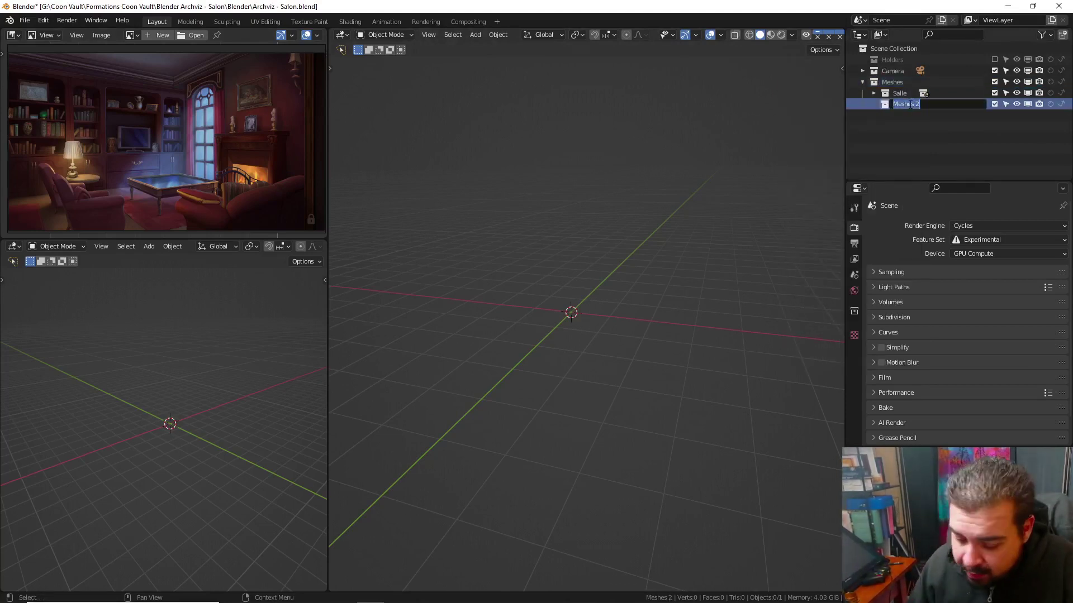
text(Meubles)
key(Return)
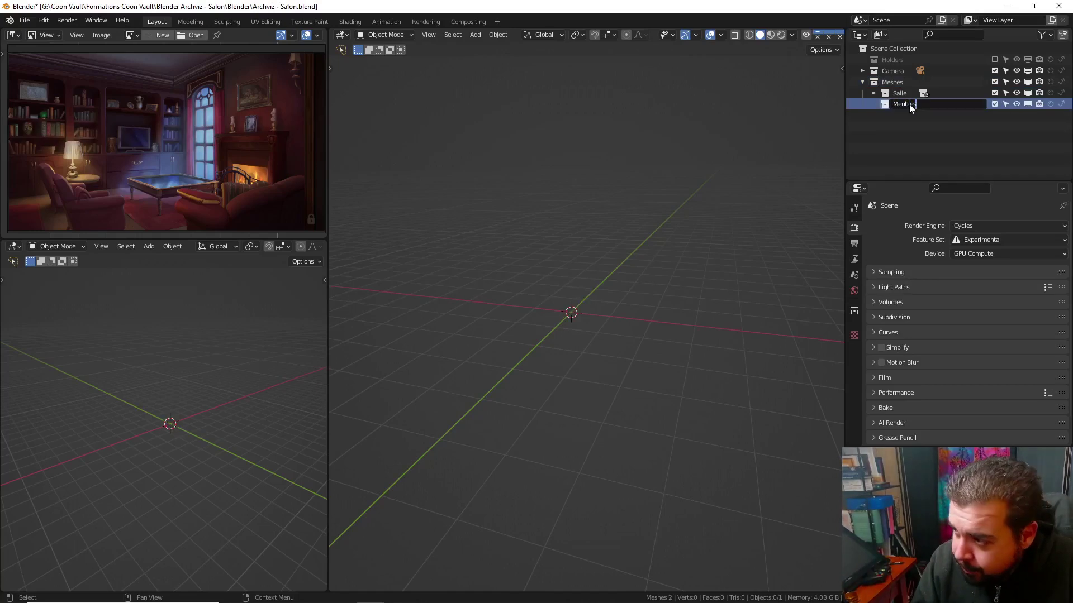
Add a child collection named 'Bibliothèque' inside Meubles
right_click(909, 104)
click(901, 105)
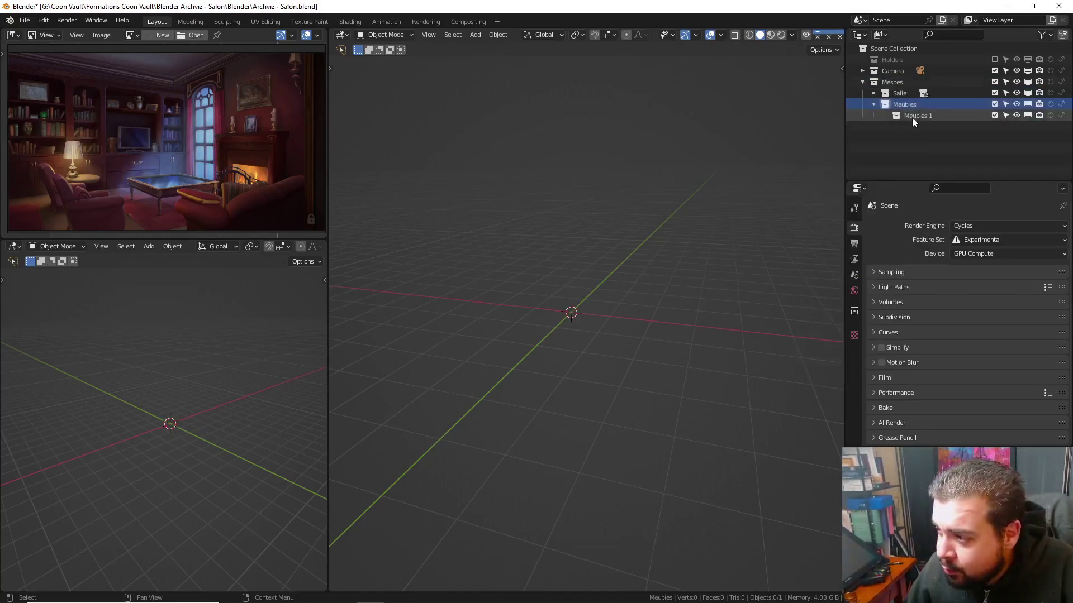
double_click(911, 118)
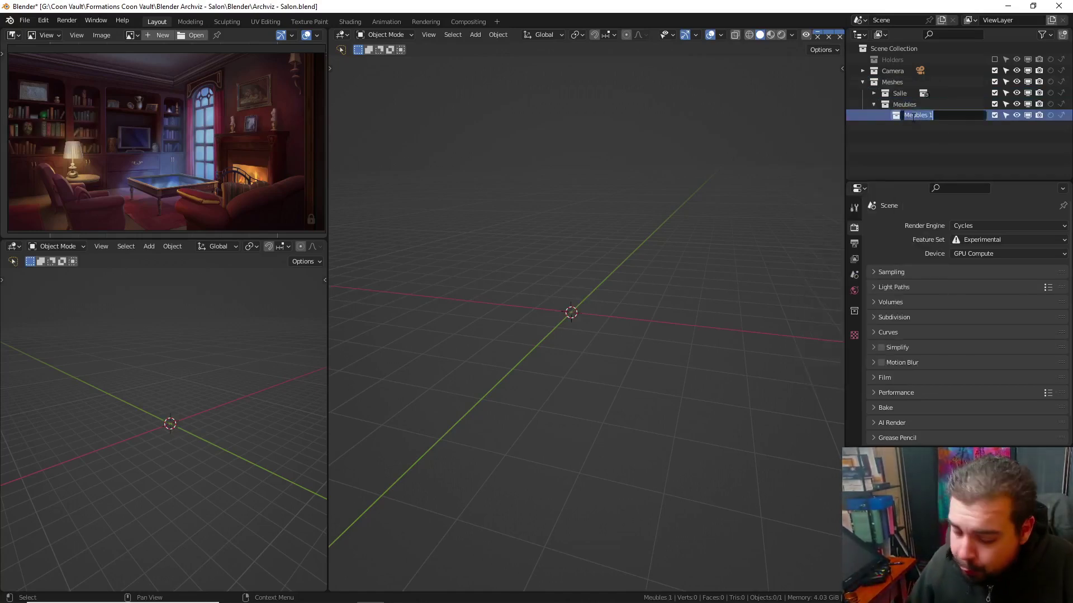
text(Eta)
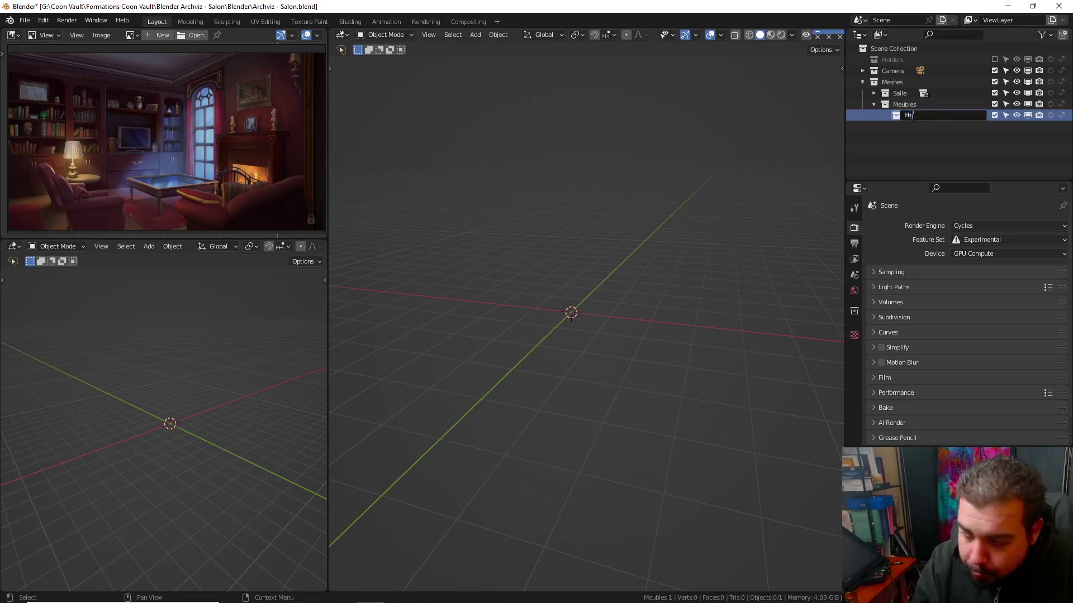
key(BackSpace)
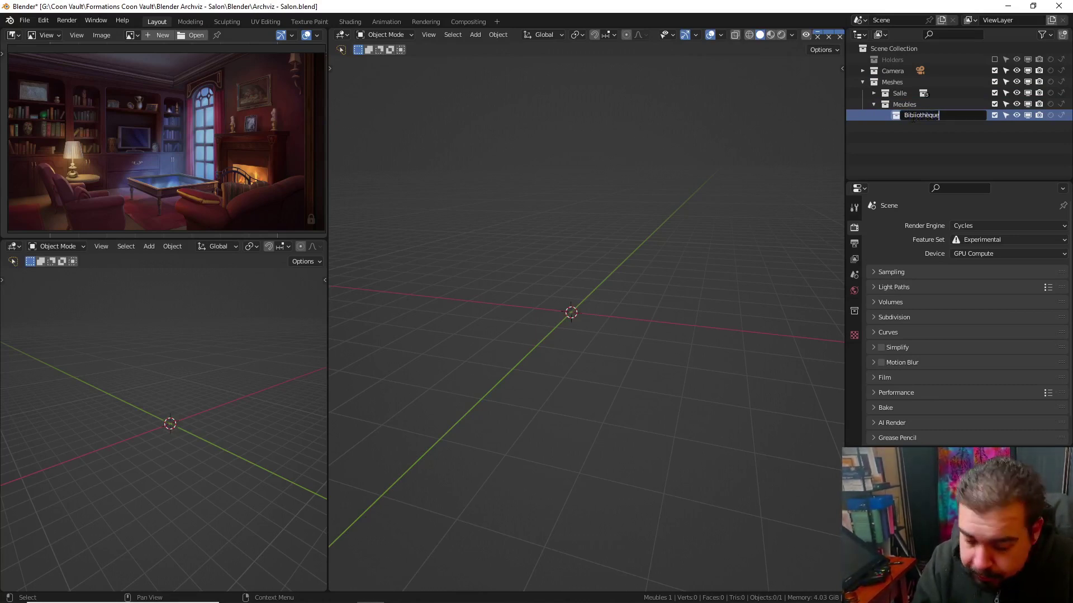
key(Return)
Add child collections 'Cheminé' and 'Canapé' inside Meubles
right_click(877, 104)
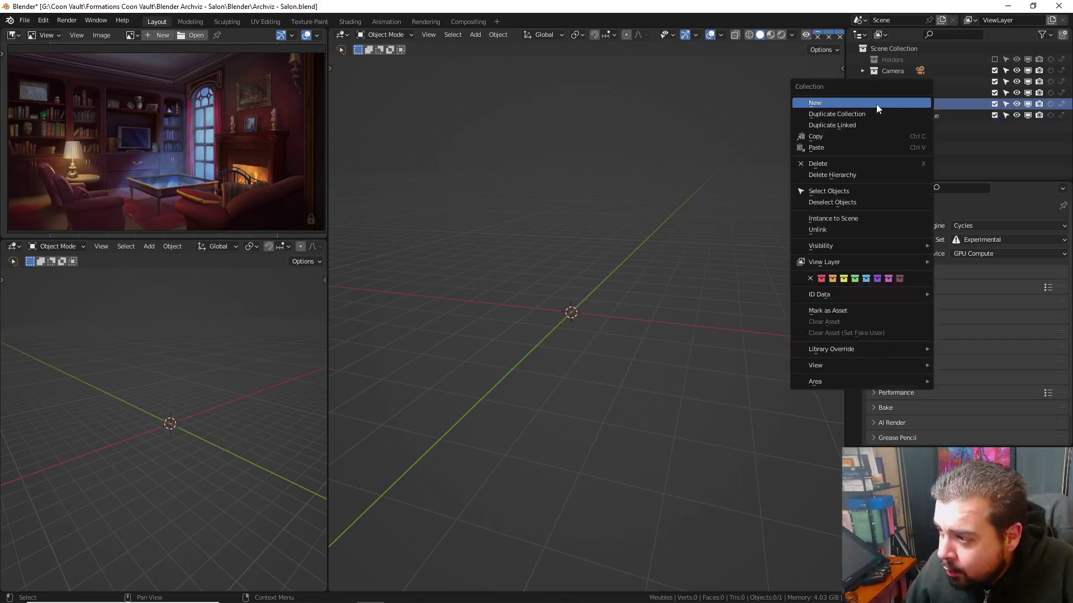
click(876, 103)
click(924, 126)
double_click(924, 125)
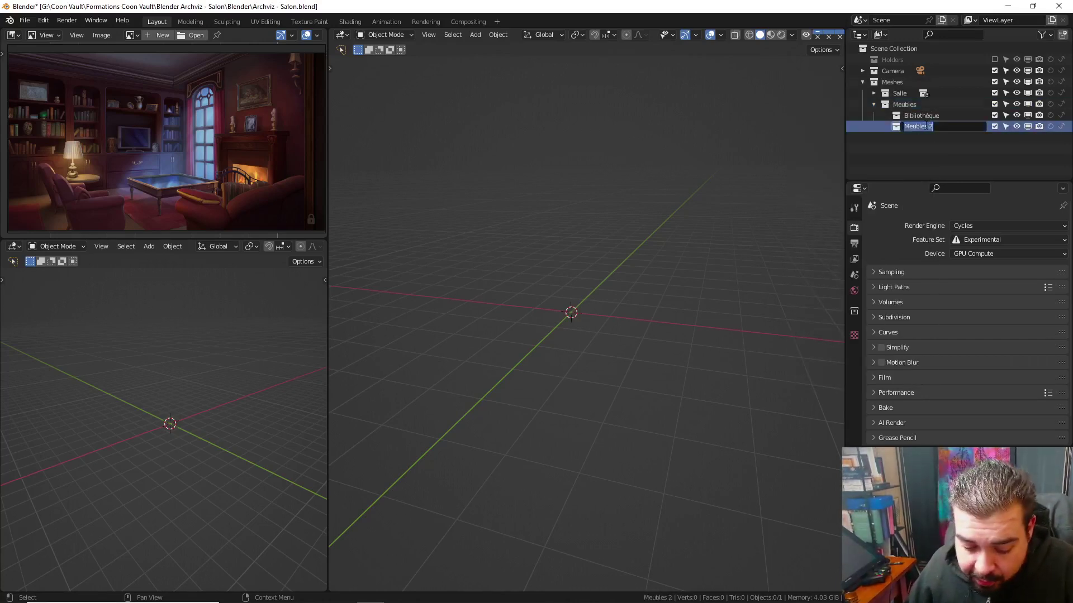
text(Chem)
text(ée)
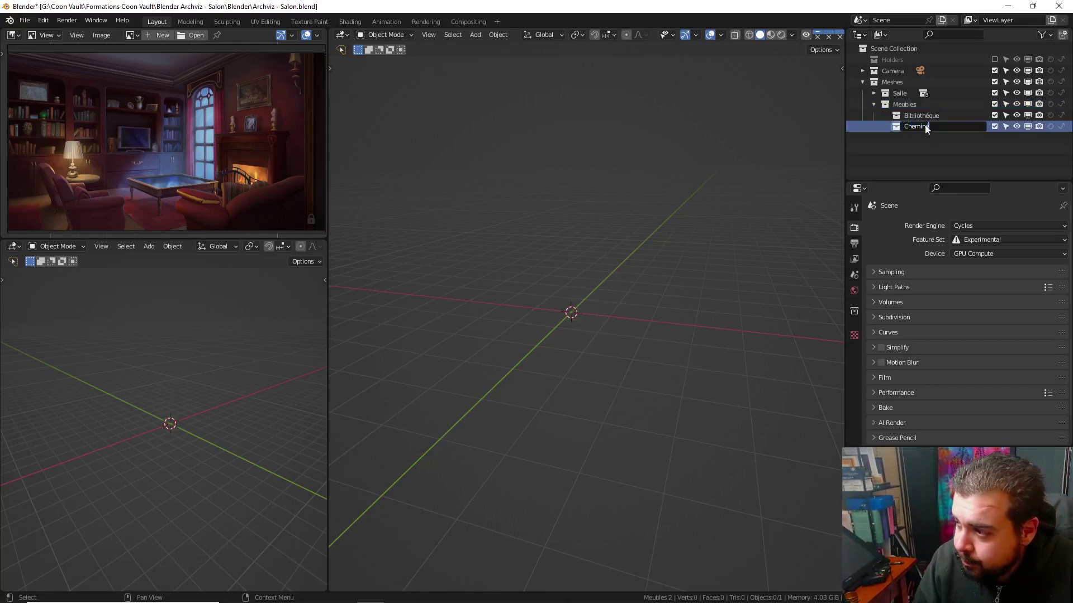
click(896, 105)
right_click(897, 105)
click(897, 105)
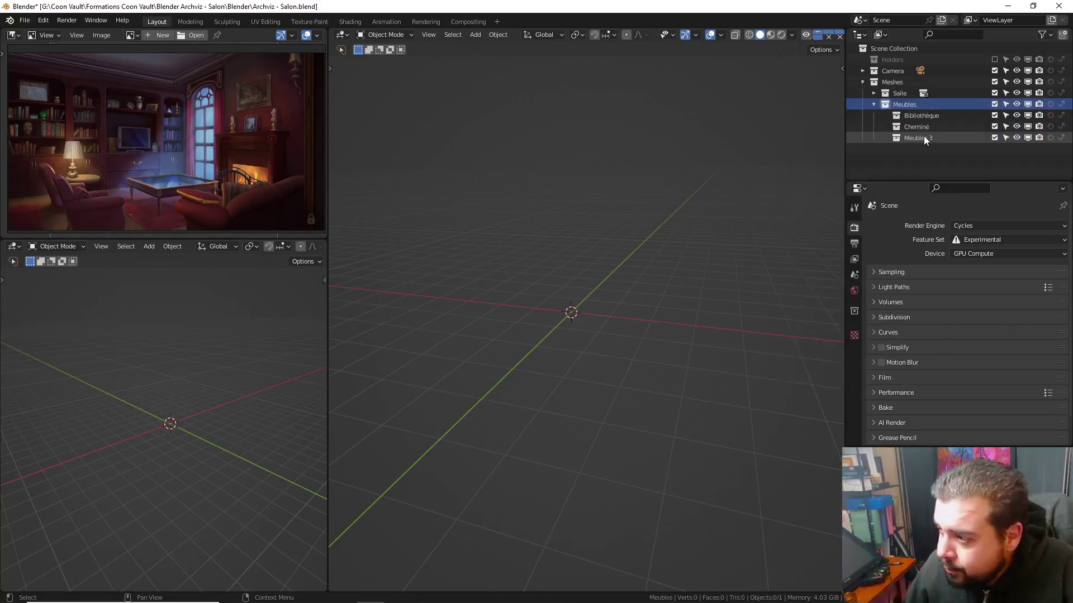
click(923, 138)
double_click(923, 138)
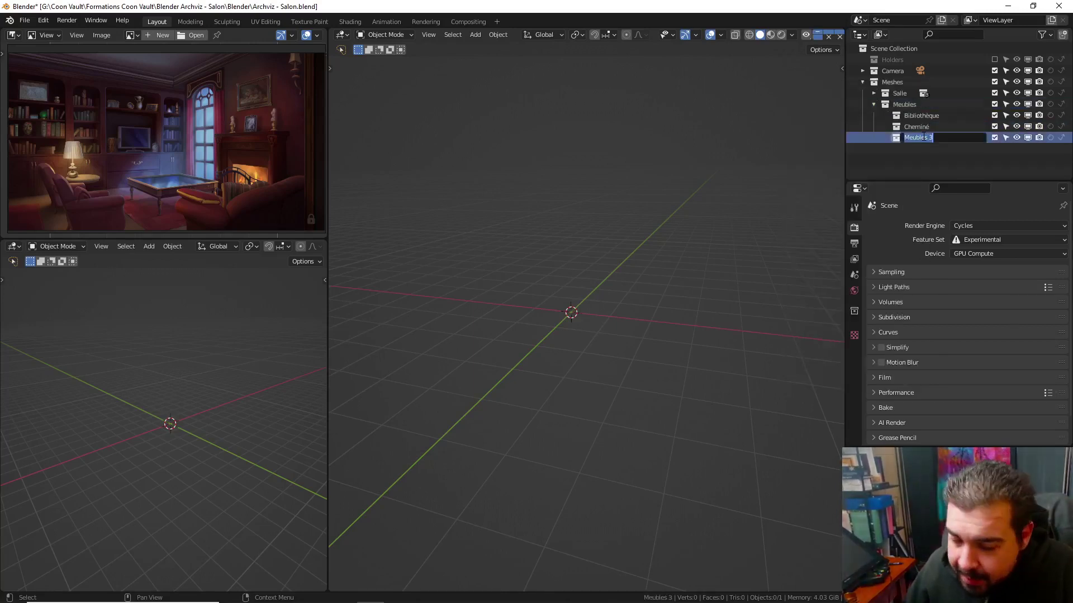
text(C)
text(anapé)
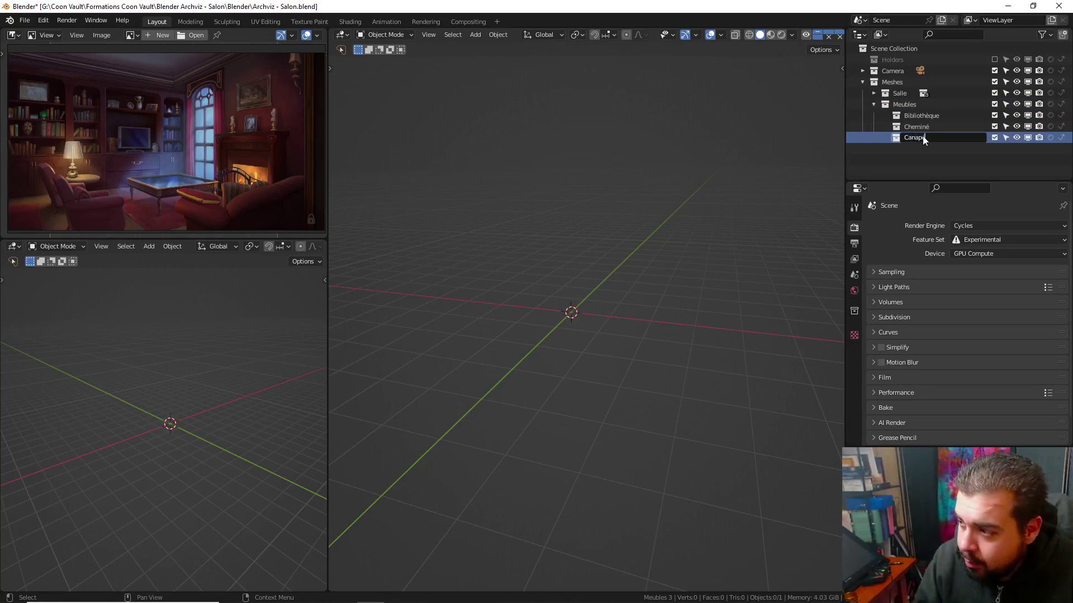
key(Return)
Add child collections 'Fauteuil' and 'Lampadaire_Pied' inside Meubles
right_click(901, 106)
click(900, 106)
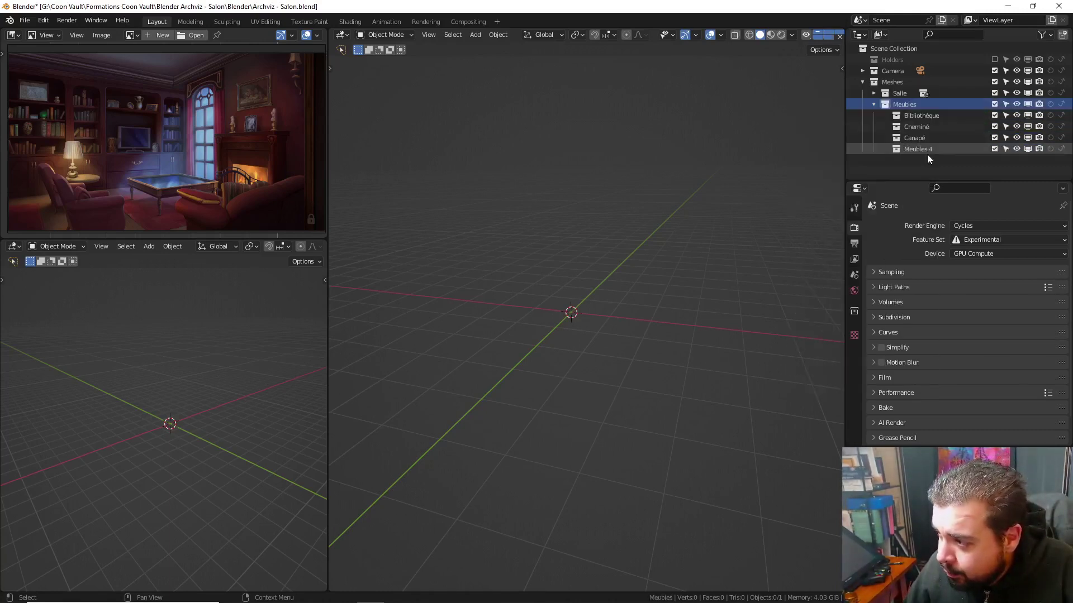
double_click(923, 149)
text(F)
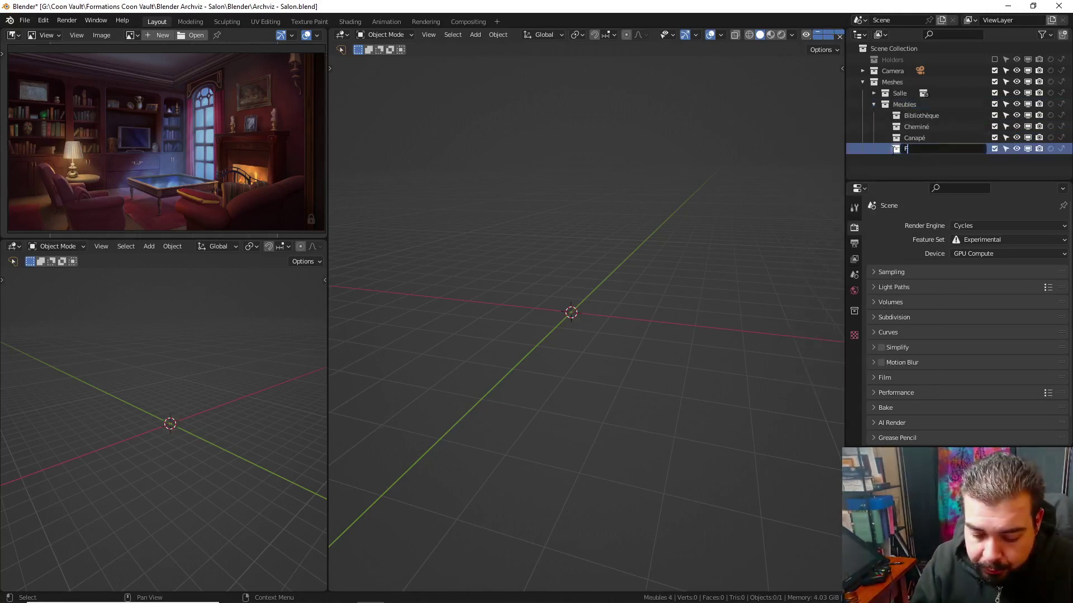
text(auteuil)
key(Return)
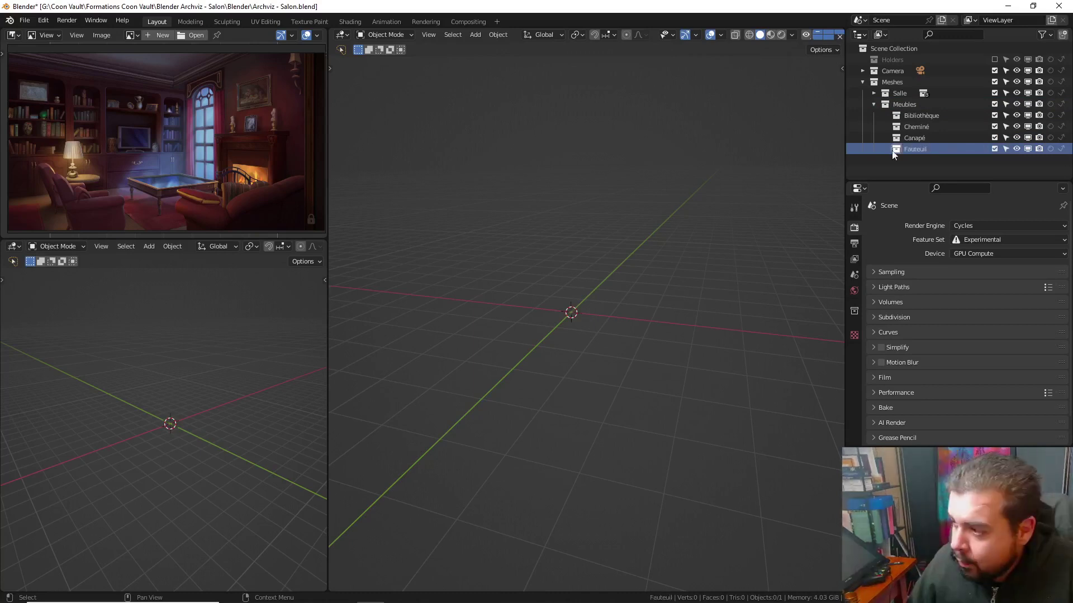
right_click(893, 104)
click(893, 104)
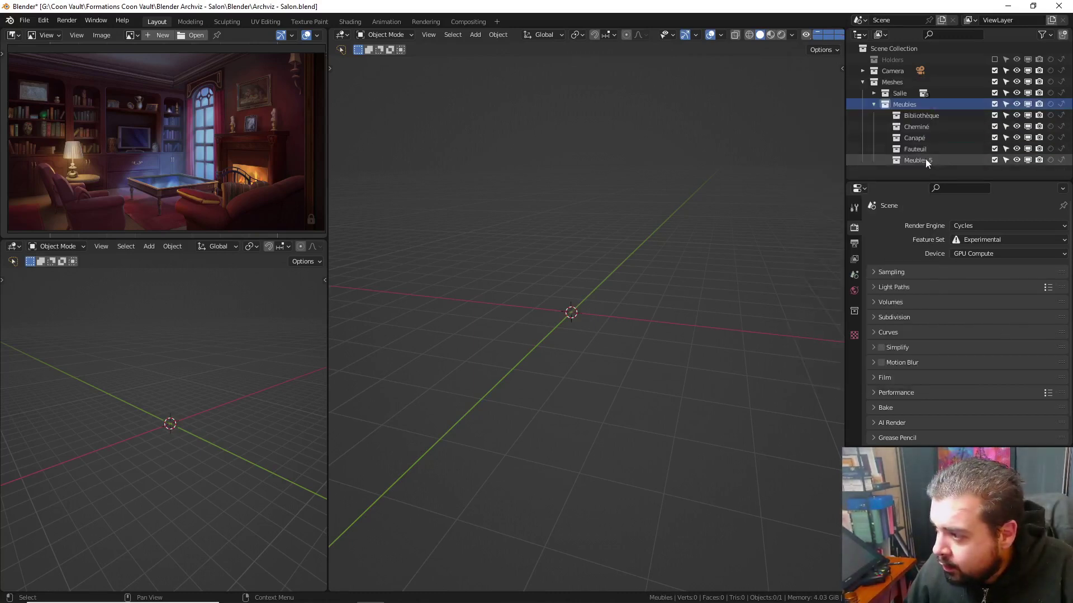
double_click(924, 160)
text(Lampadair)
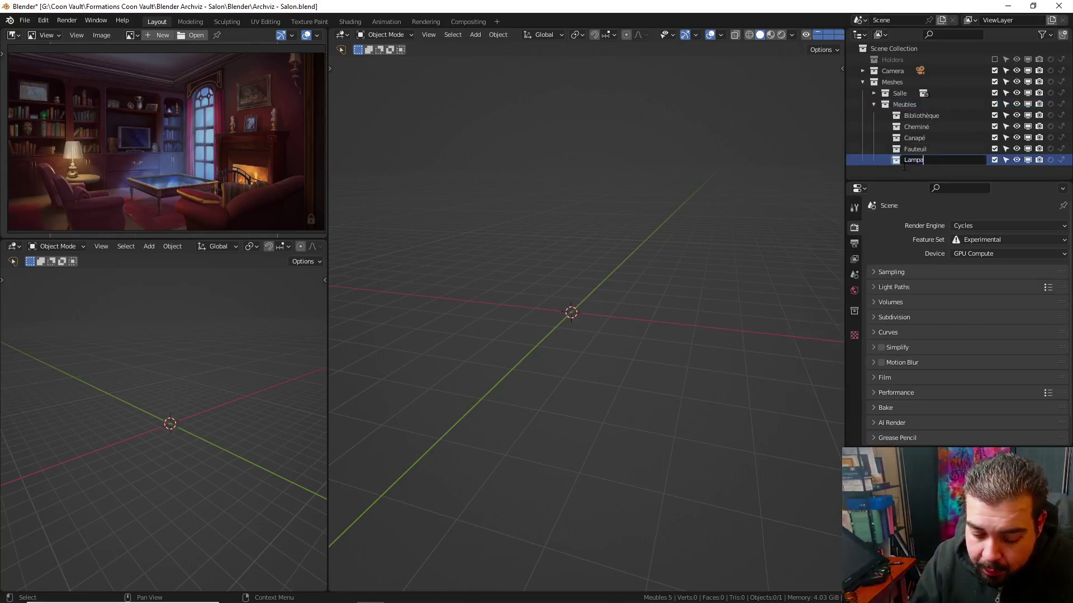
text(e_)
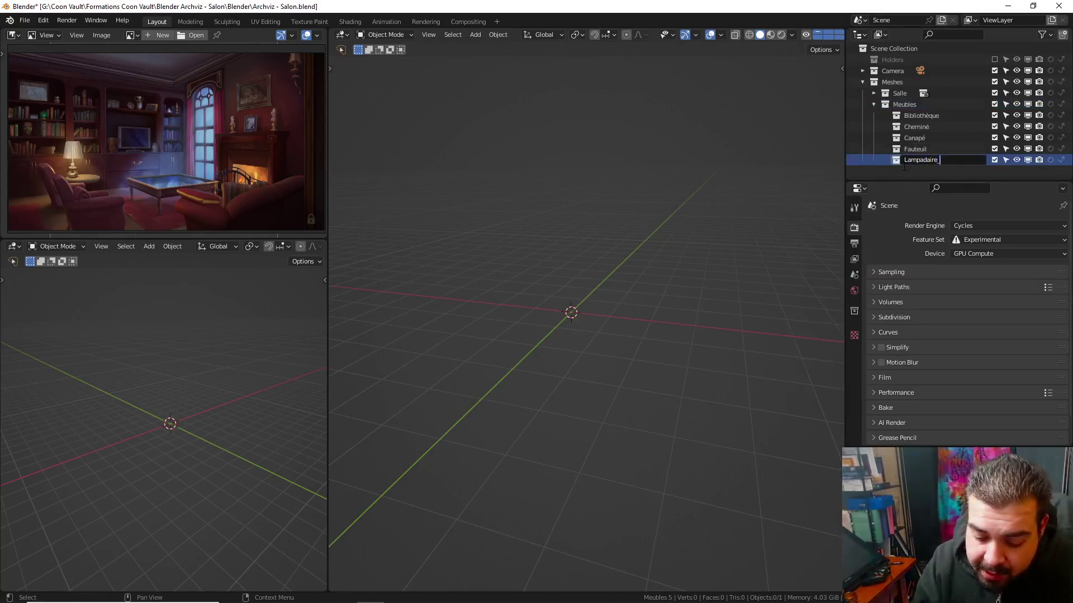
text(Pied)
key(Return)
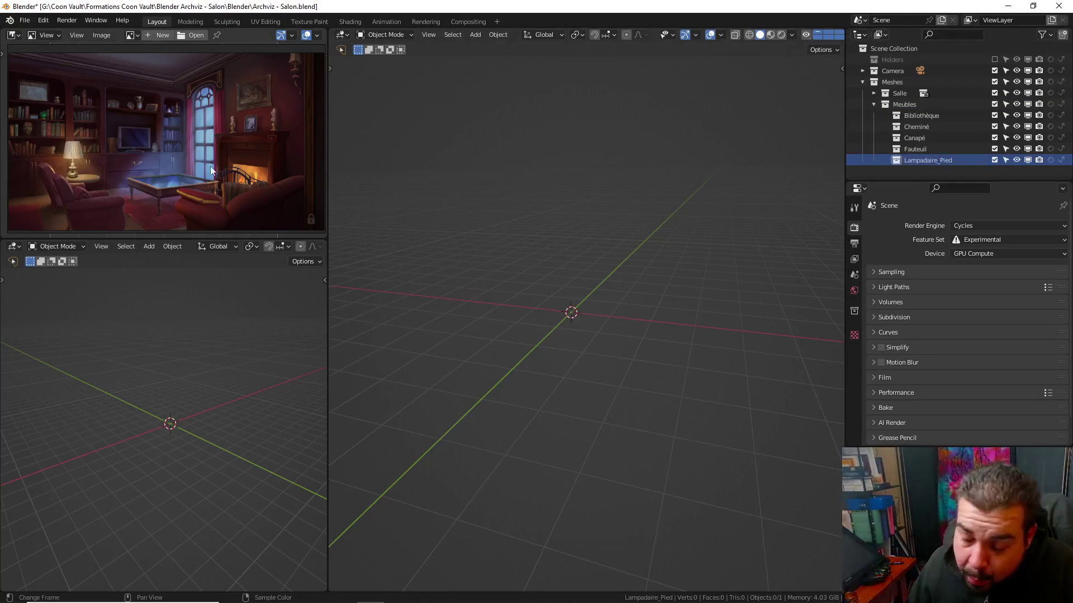
Add child collections 'Lampes_Murales' and 'Guéridon' inside Meubles
right_click(895, 106)
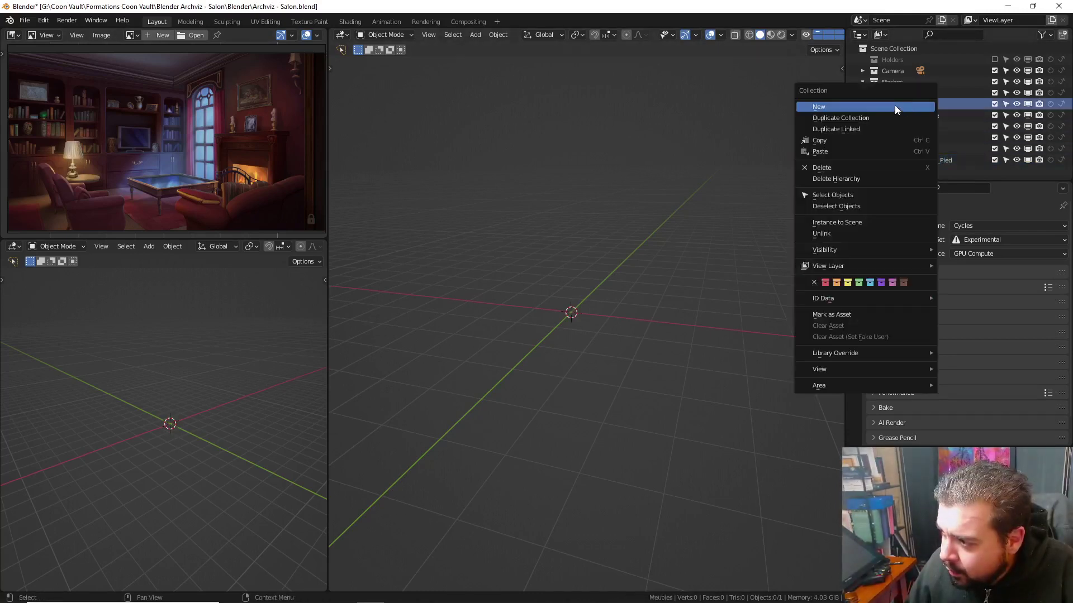
click(894, 106)
click(923, 169)
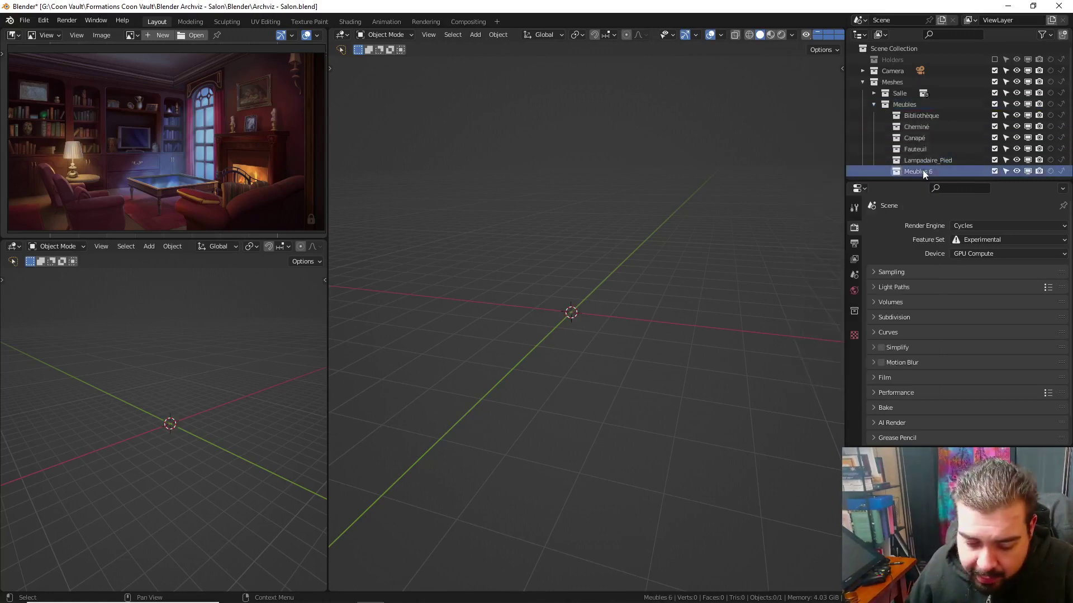
double_click(923, 171)
text(Lampes)
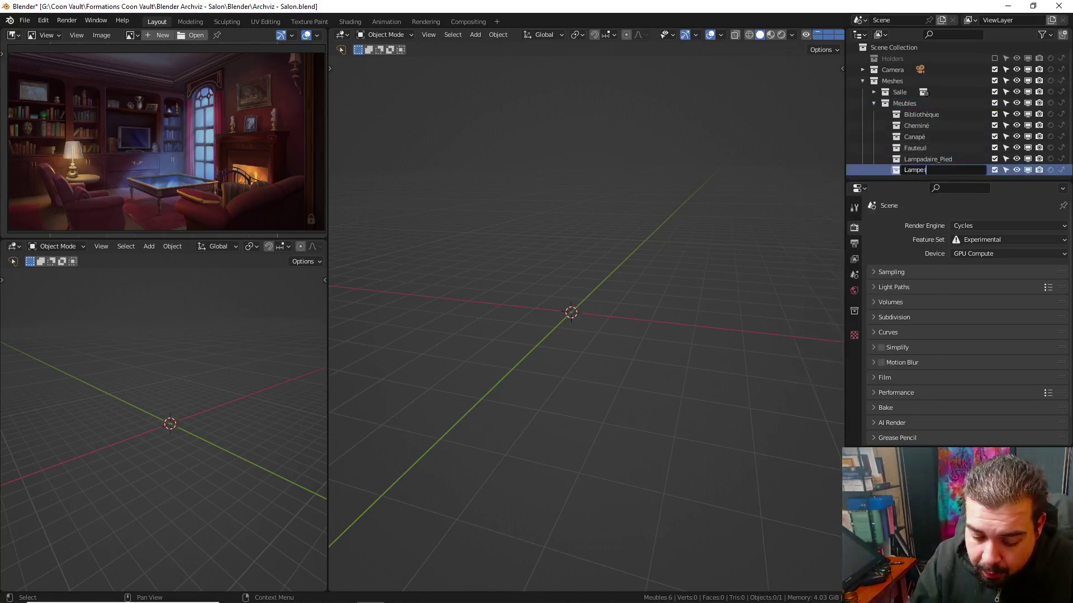
text(_Mural)
text(es)
key(Return)
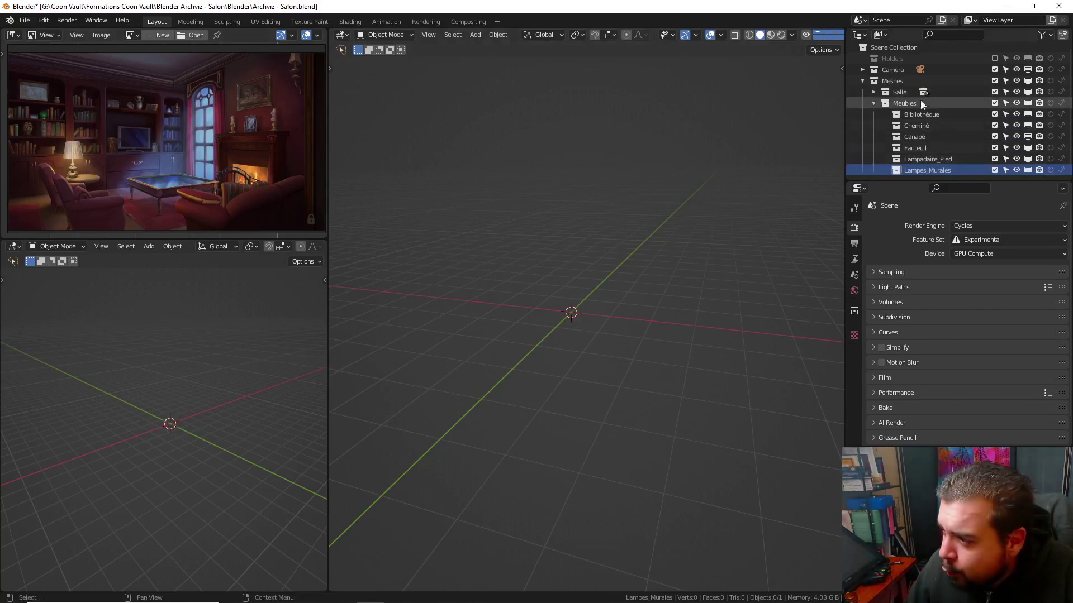
right_click(857, 96)
click(863, 104)
scroll(927, 167, down, 1)
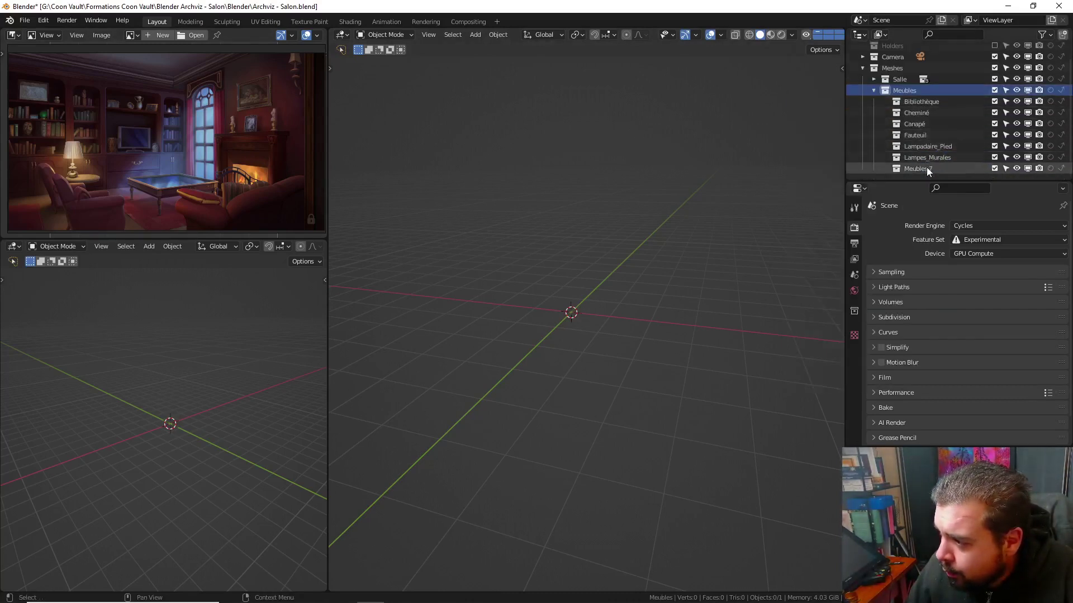
double_click(926, 167)
text(Gué)
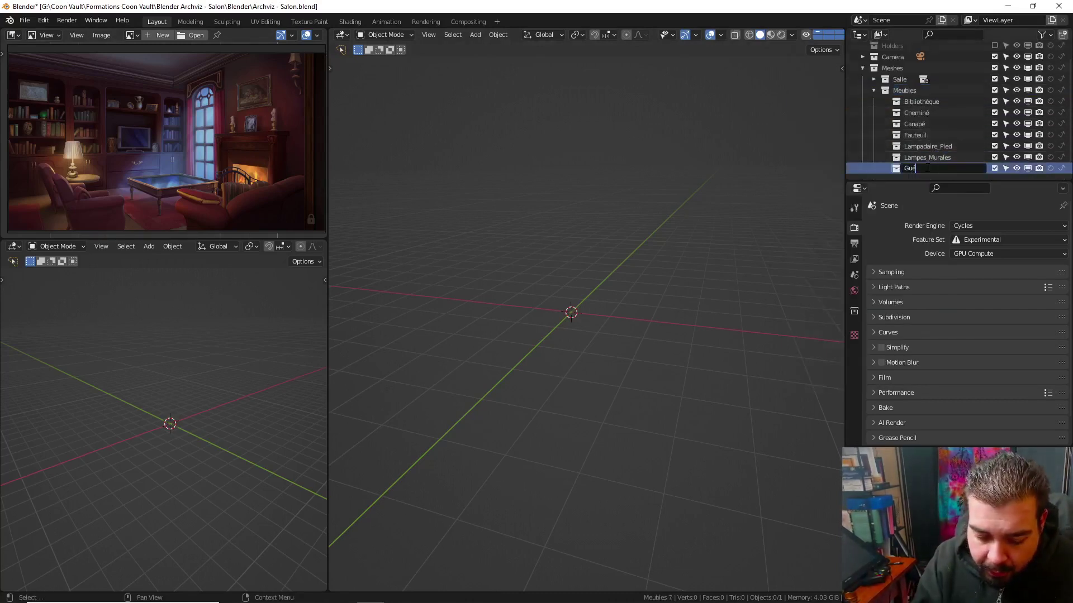
text(ridon)
key(Return)
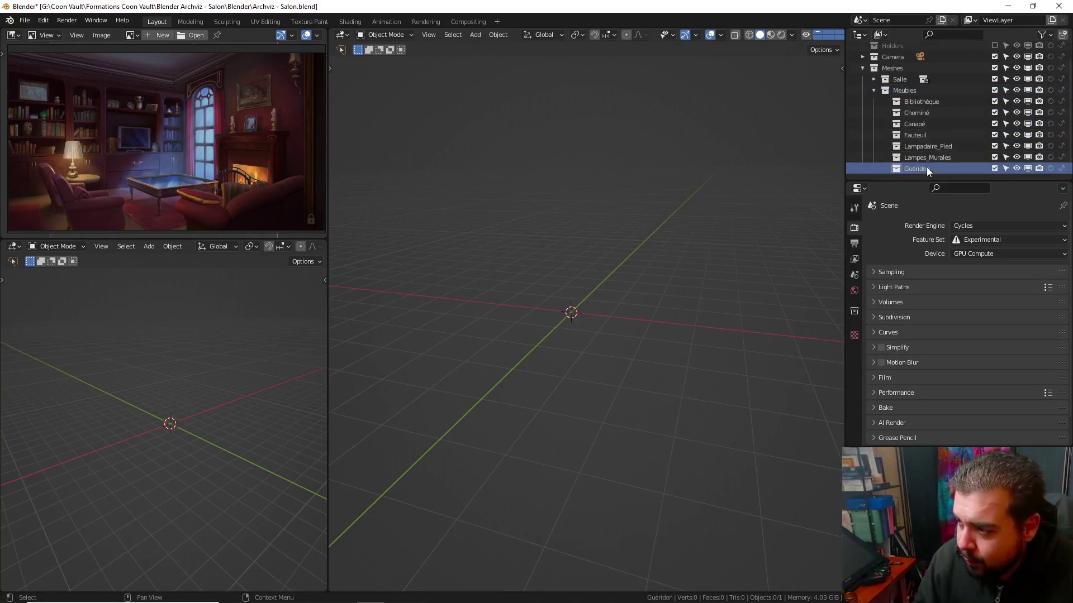
Add a child collection named 'TableBasse' inside Meubles
right_click(901, 90)
click(889, 91)
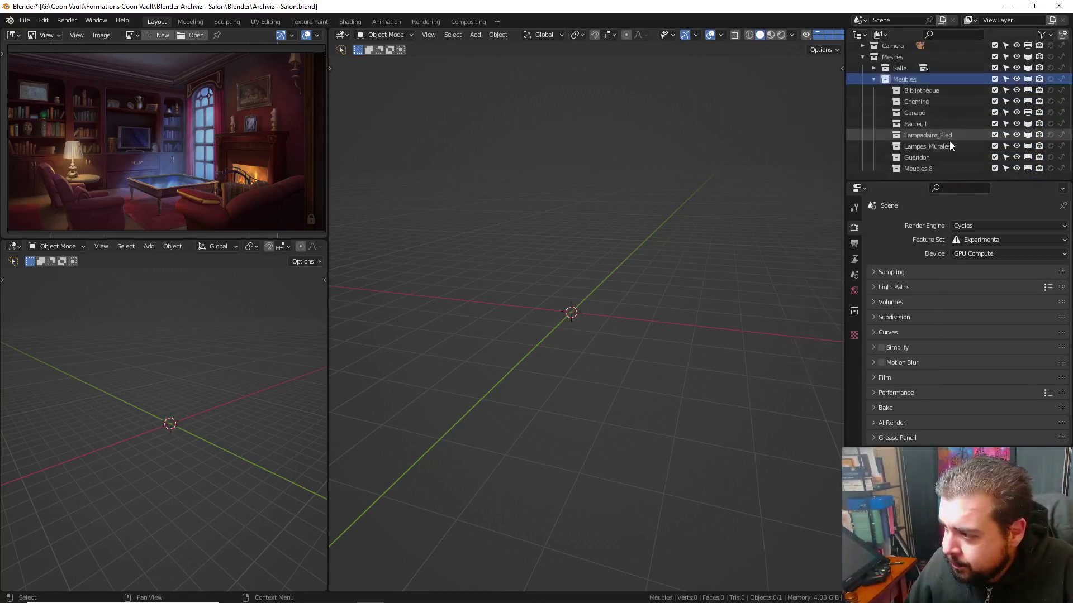
click(920, 169)
double_click(920, 169)
text(TableBasse)
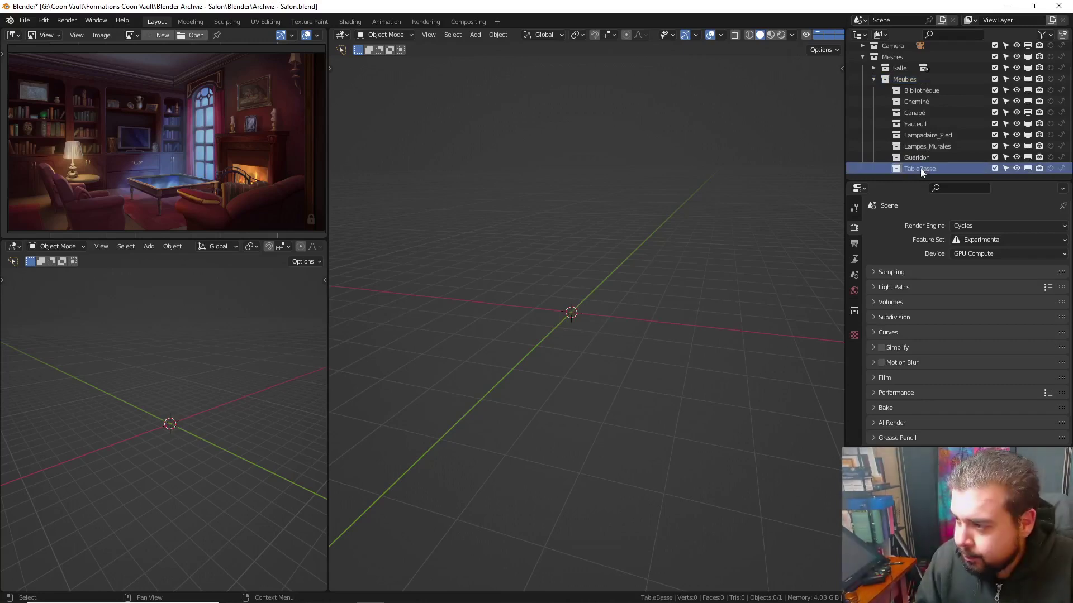
key(Return)
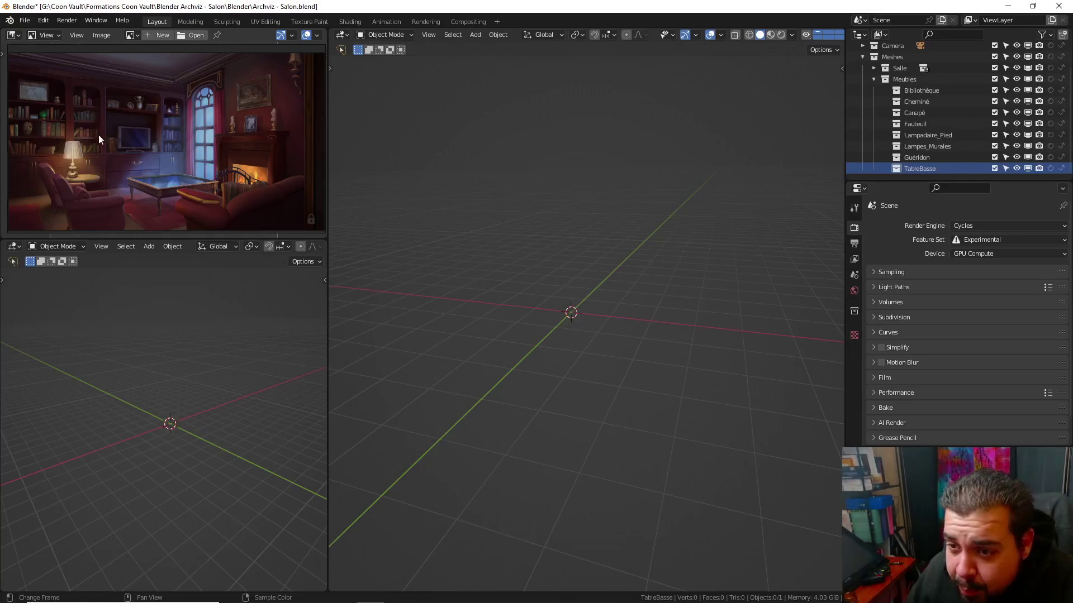
Fold Meubles and add a new collection under Meshes for decorations
click(874, 79)
right_click(887, 81)
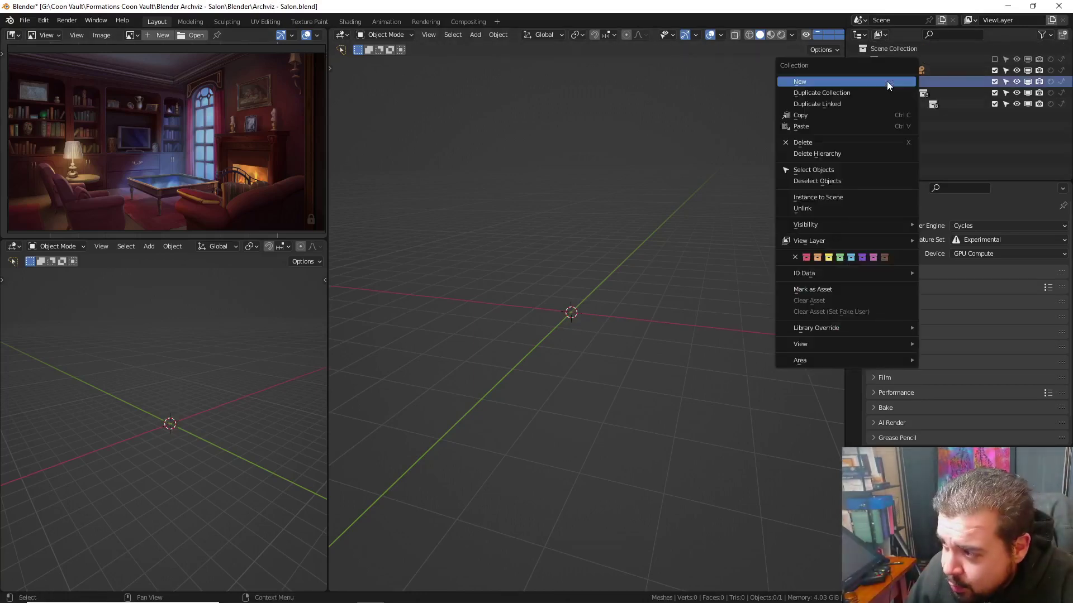
click(901, 85)
click(907, 117)
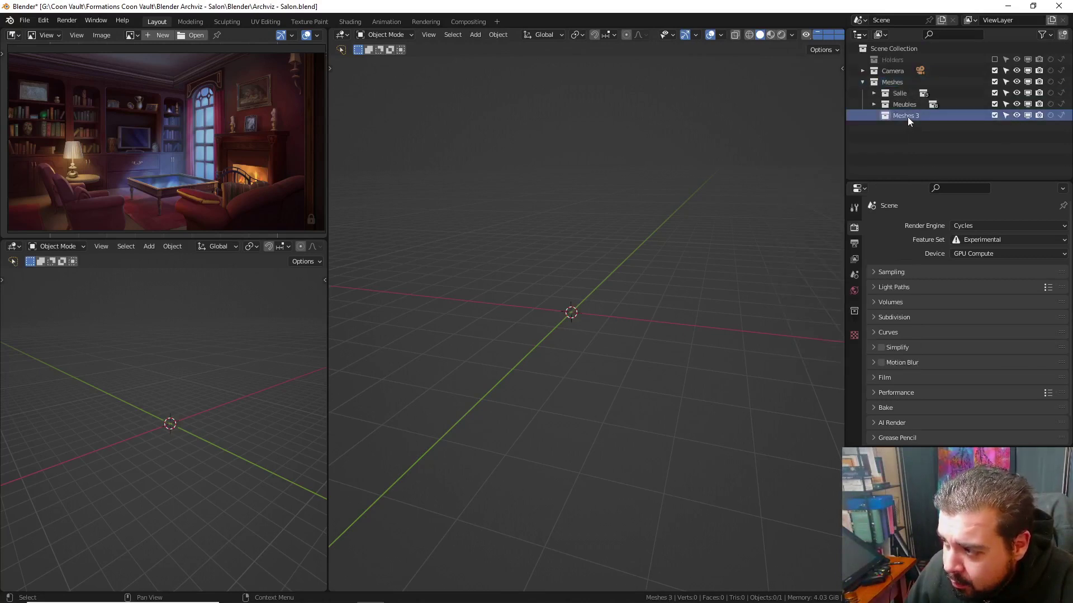
double_click(907, 116)
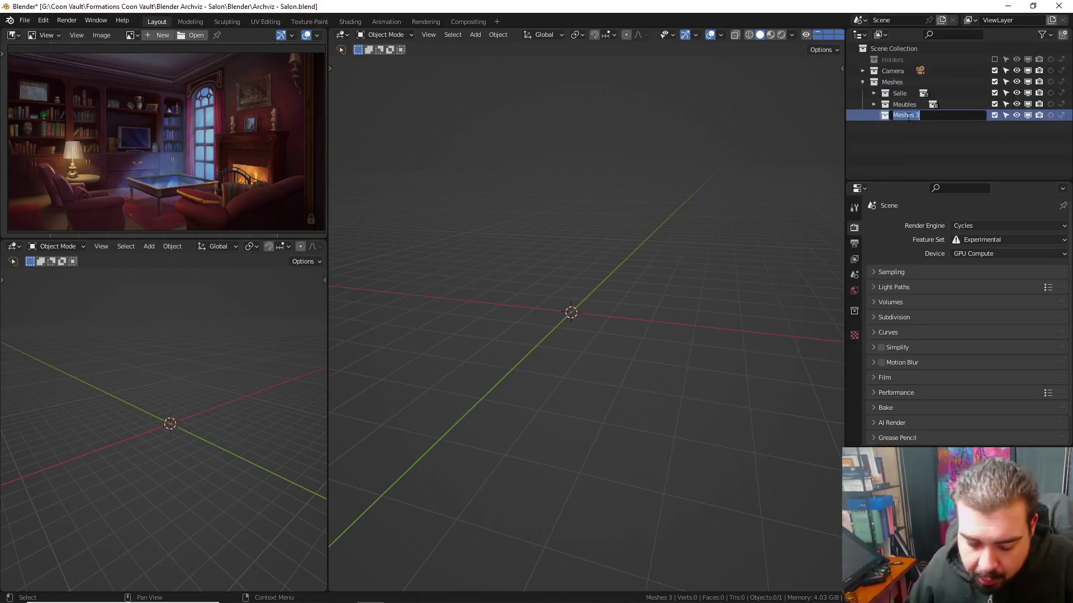
text(Décorations)
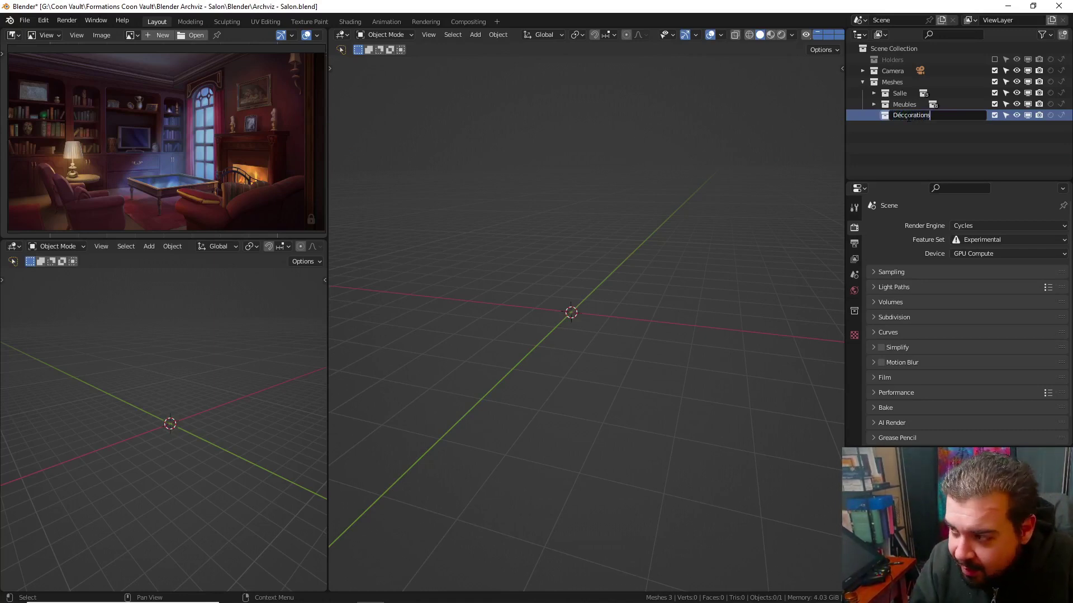
key(Return)
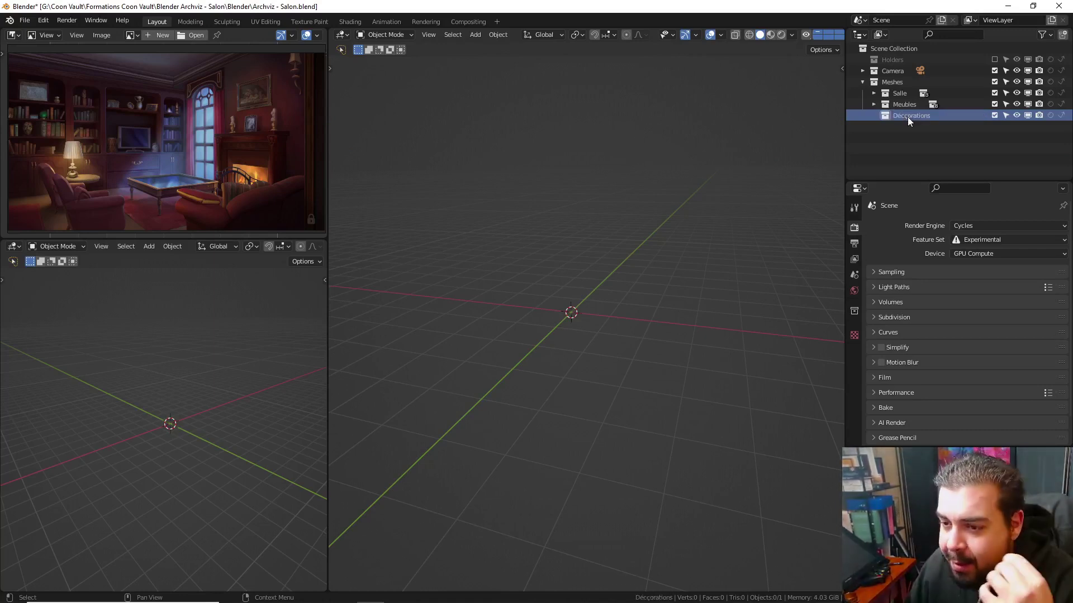
Add a child collection inside it and correct the parent's spelling to 'Décorations'
right_click(906, 116)
click(884, 117)
click(932, 127)
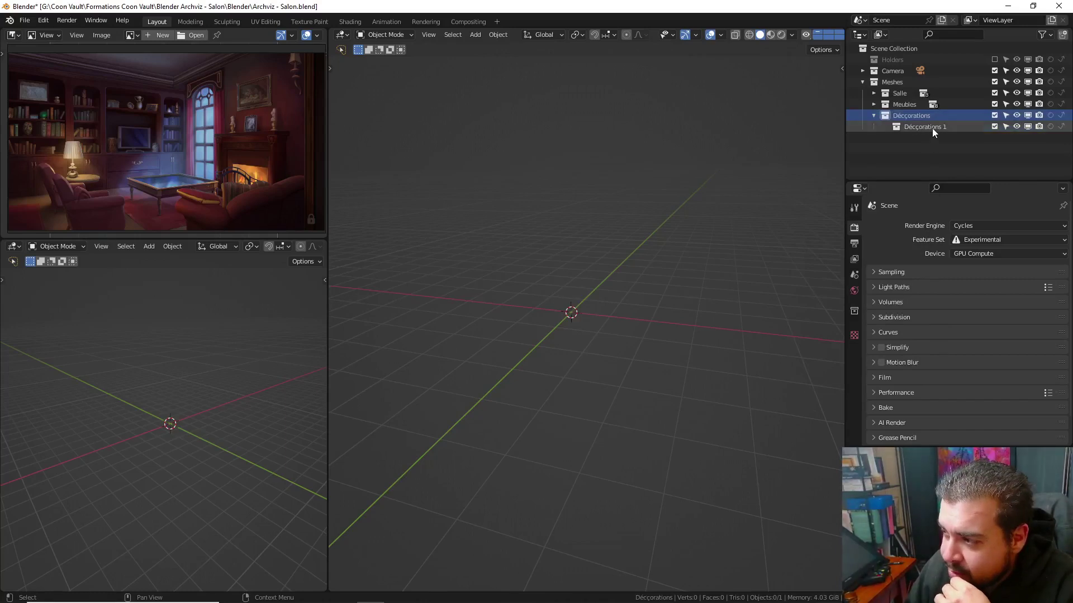
double_click(932, 127)
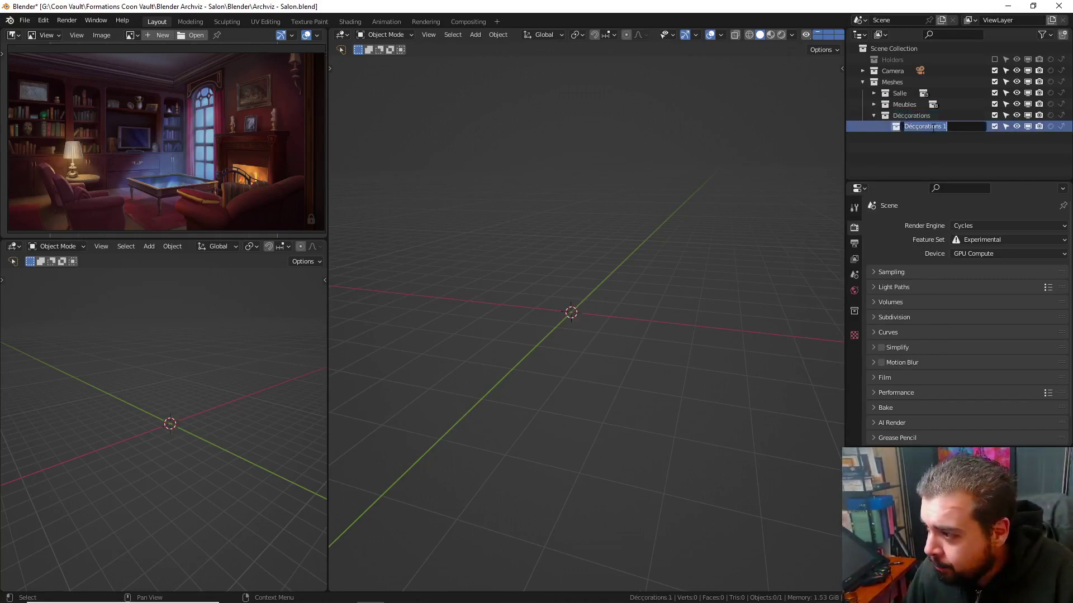
click(911, 120)
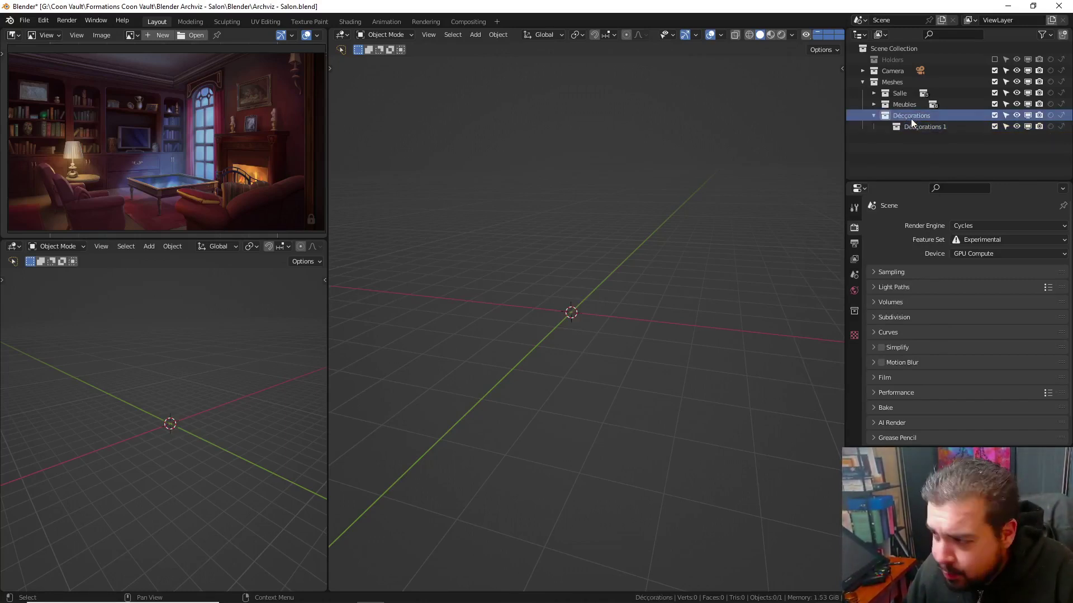
double_click(911, 118)
click(906, 115)
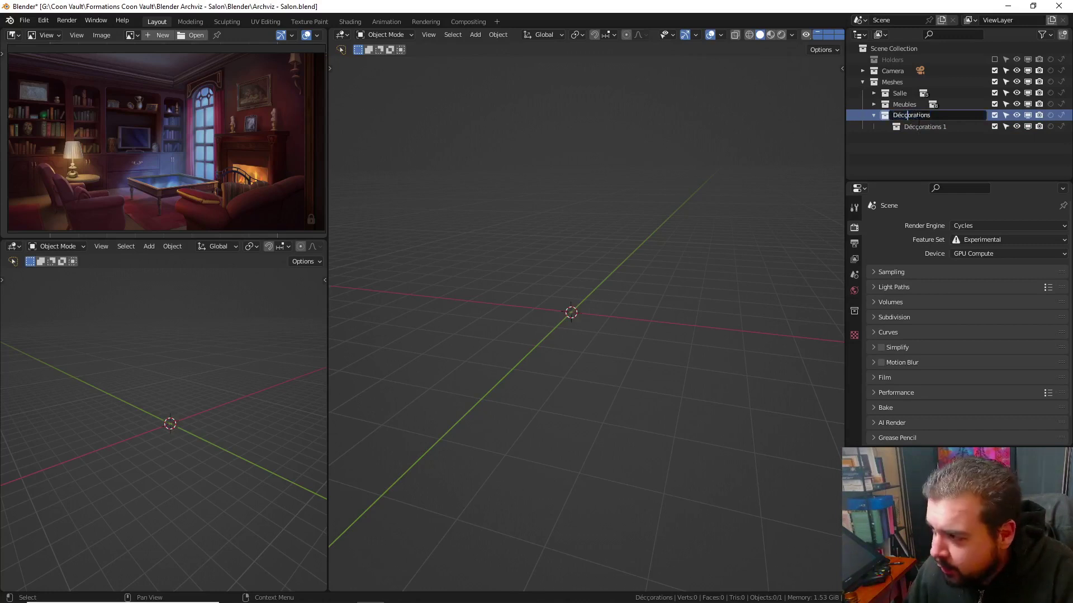
key(BackSpace)
Rename the Décorations 1 child collection to 'Livres'
click(924, 127)
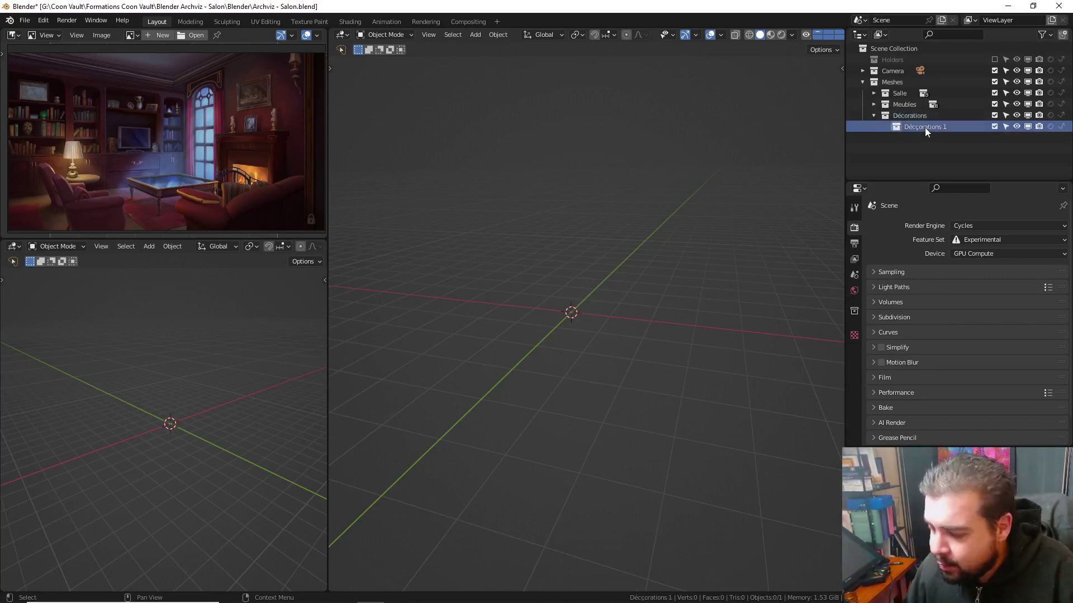
double_click(924, 127)
text(Livres)
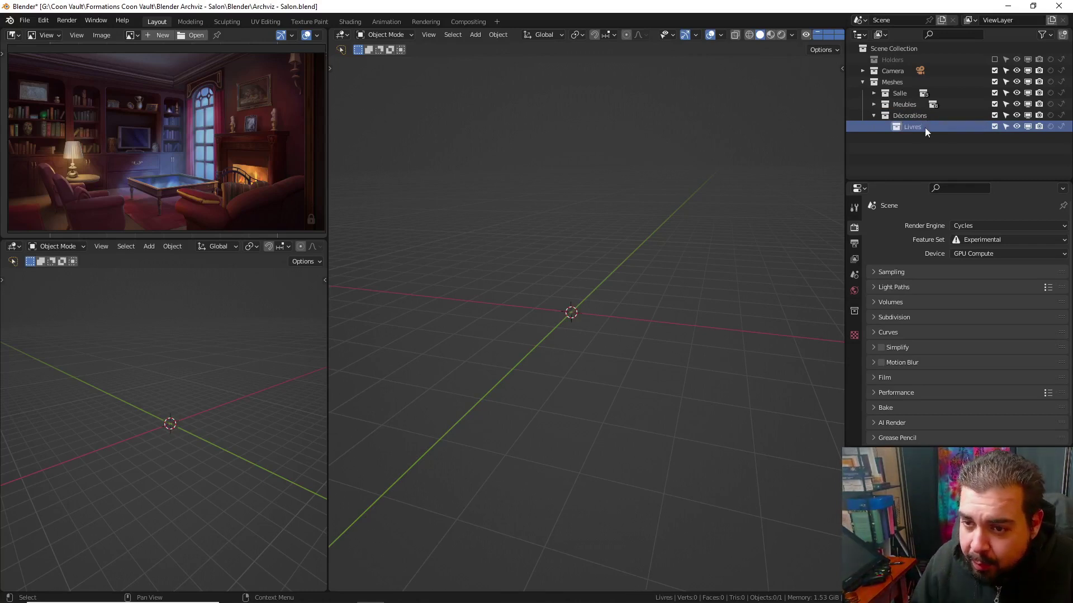
key(Return)
Add a child collection named 'Tableaux & Cadres' inside Décorations, fixing its typo
right_click(907, 114)
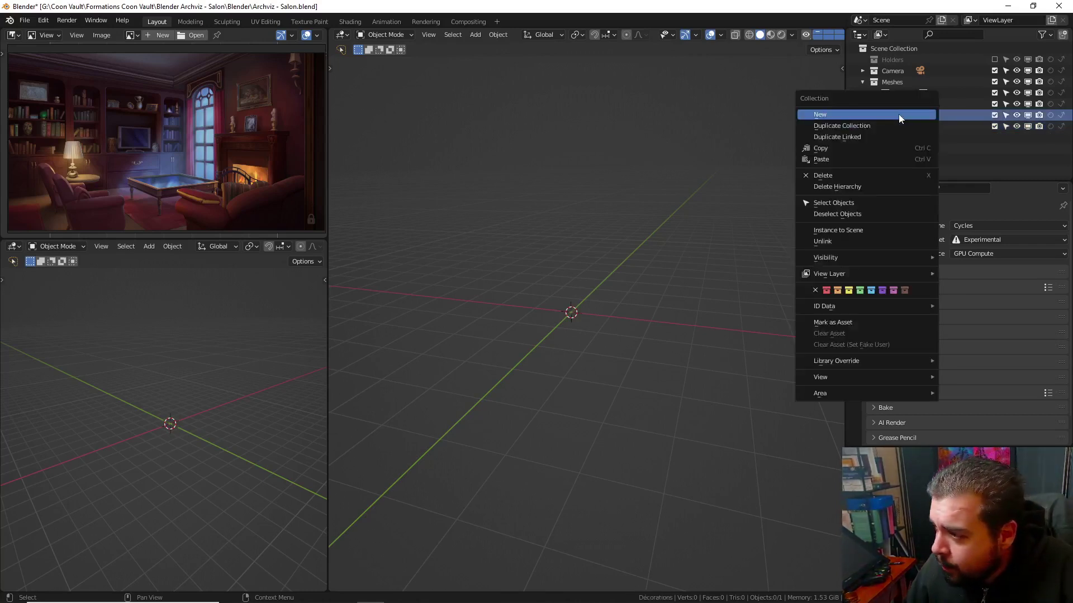
click(899, 114)
double_click(917, 137)
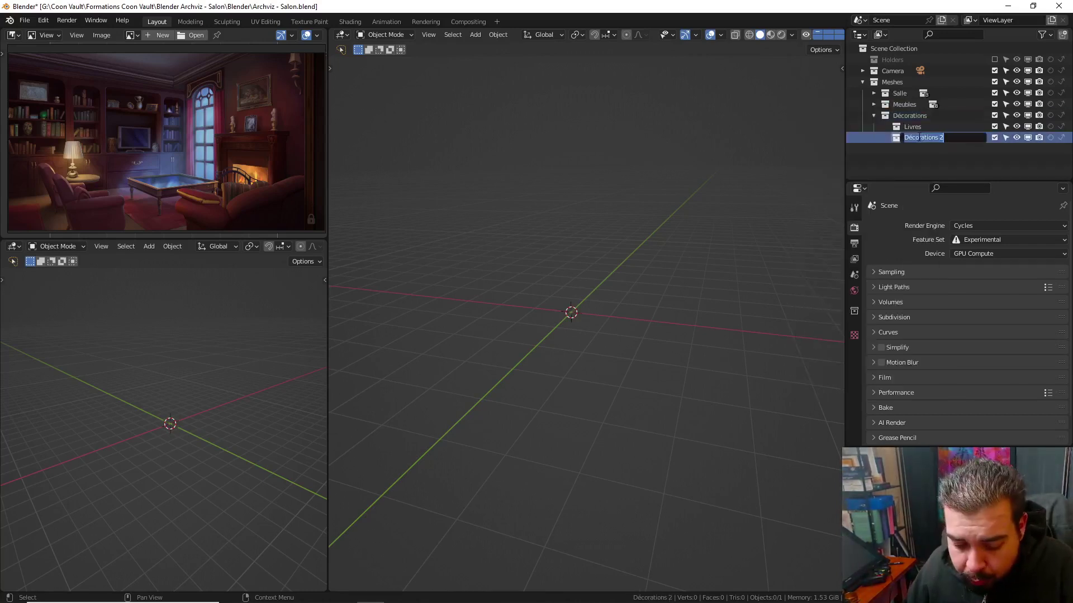
text(Tableaux)
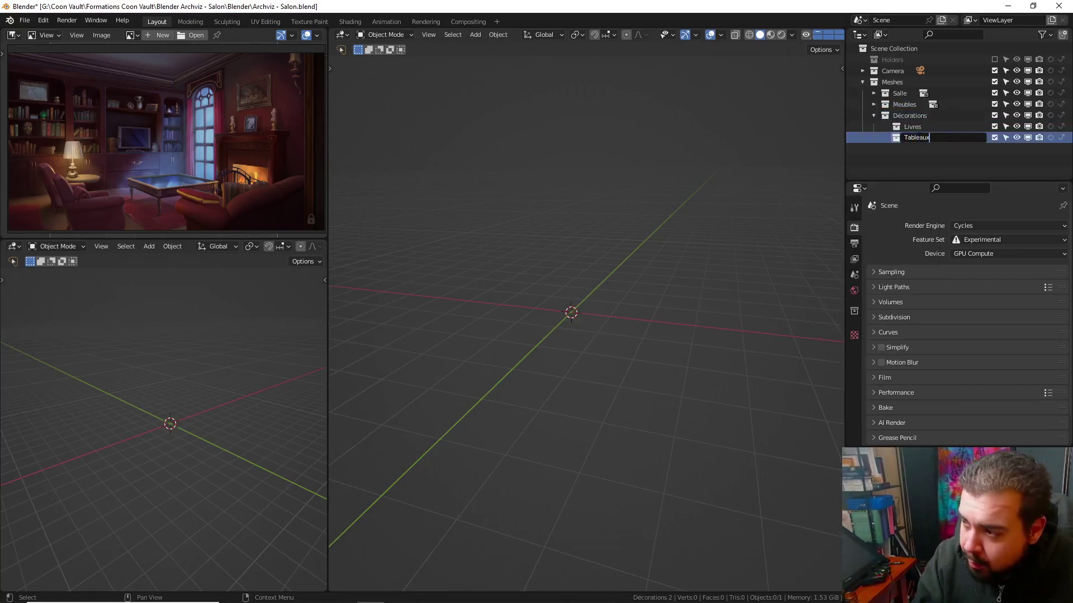
text( &)
text(o)
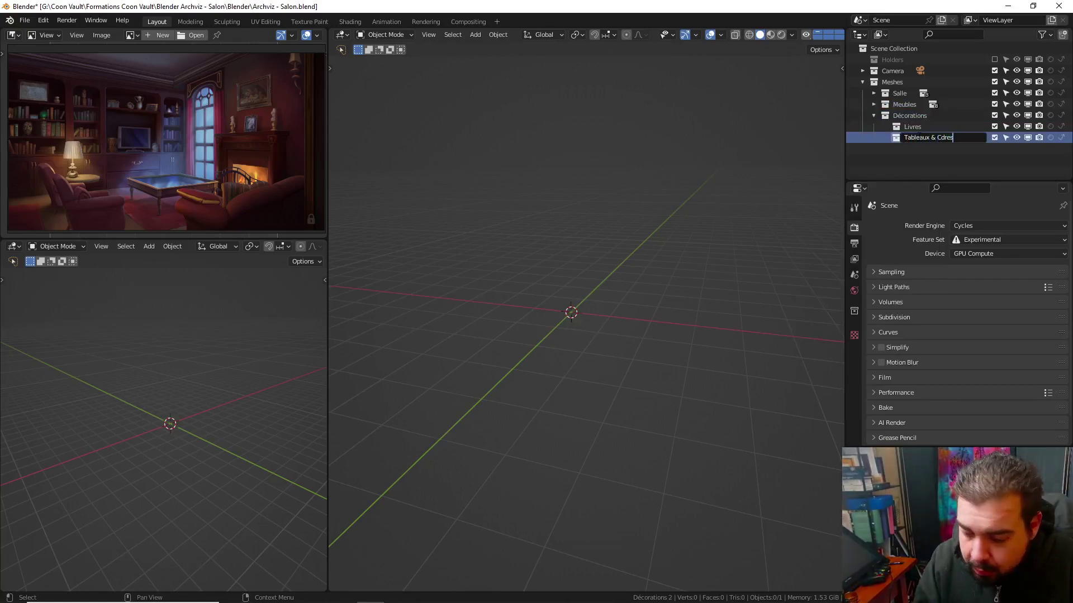
key(Return)
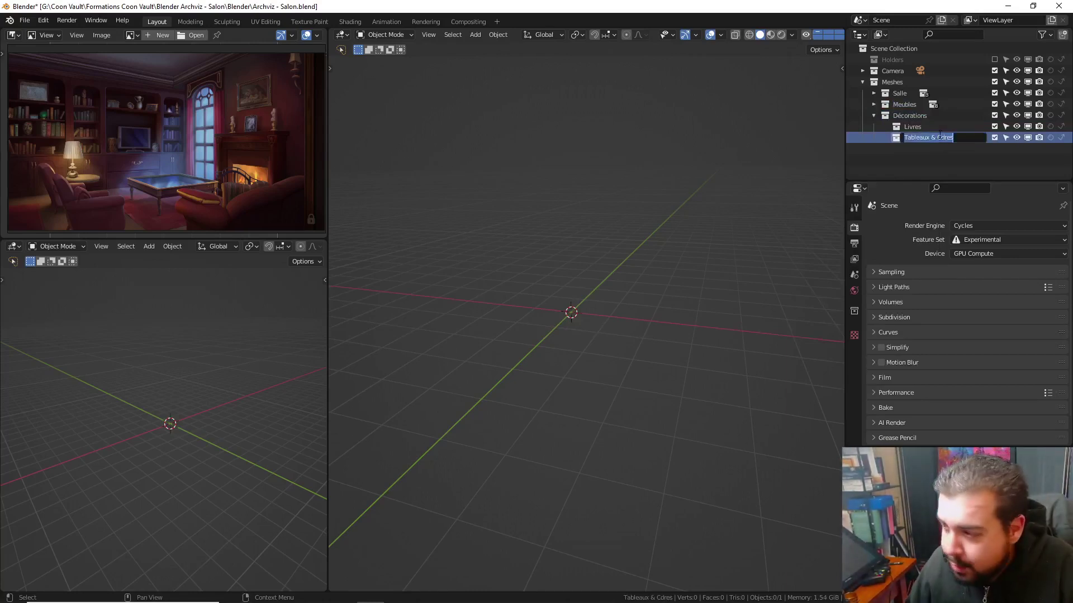
double_click(939, 137)
text(a)
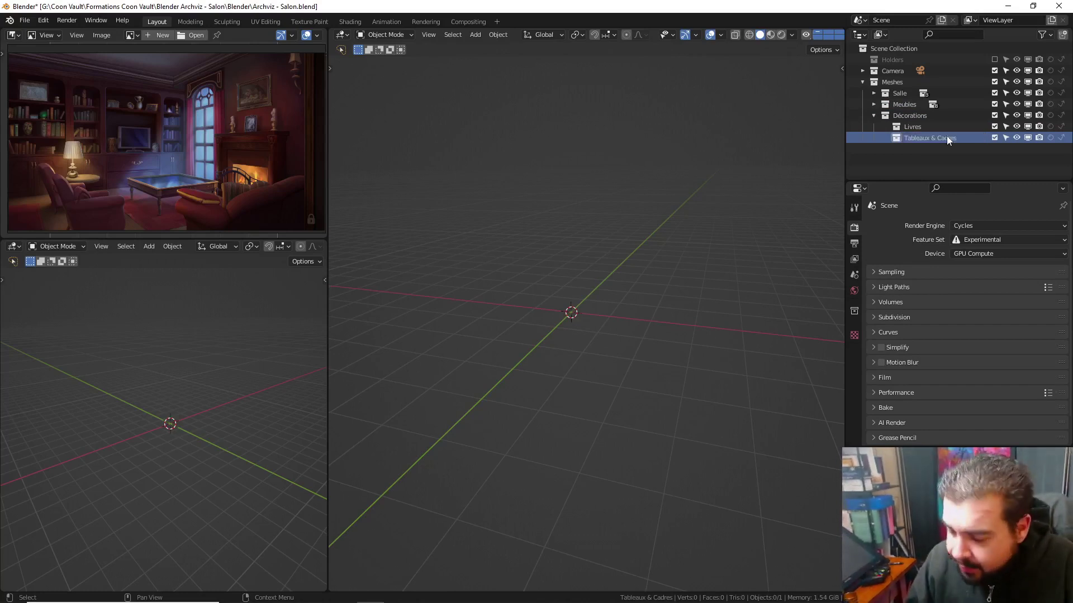
key(Return)
Add child collections 'Chandelier' and 'Masque' inside Décorations
right_click(908, 117)
click(900, 119)
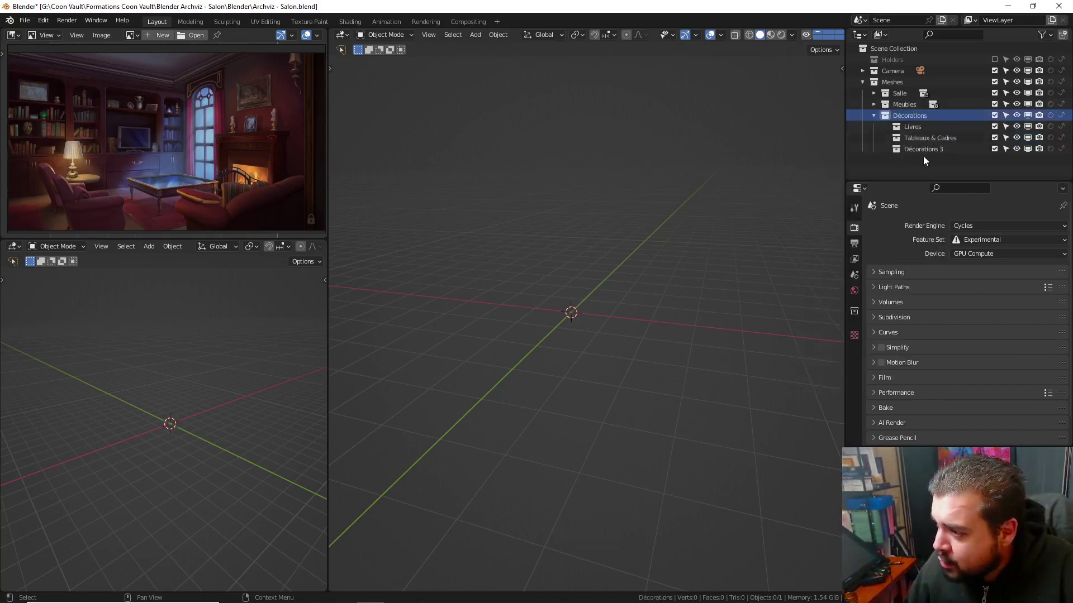
double_click(924, 150)
text(Chandelier)
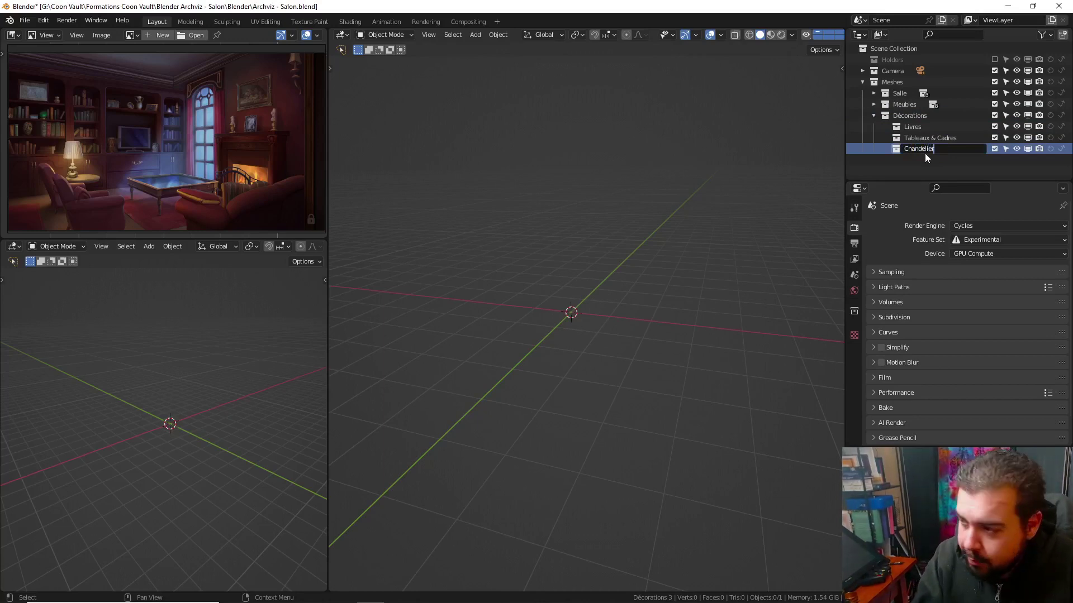
key(Return)
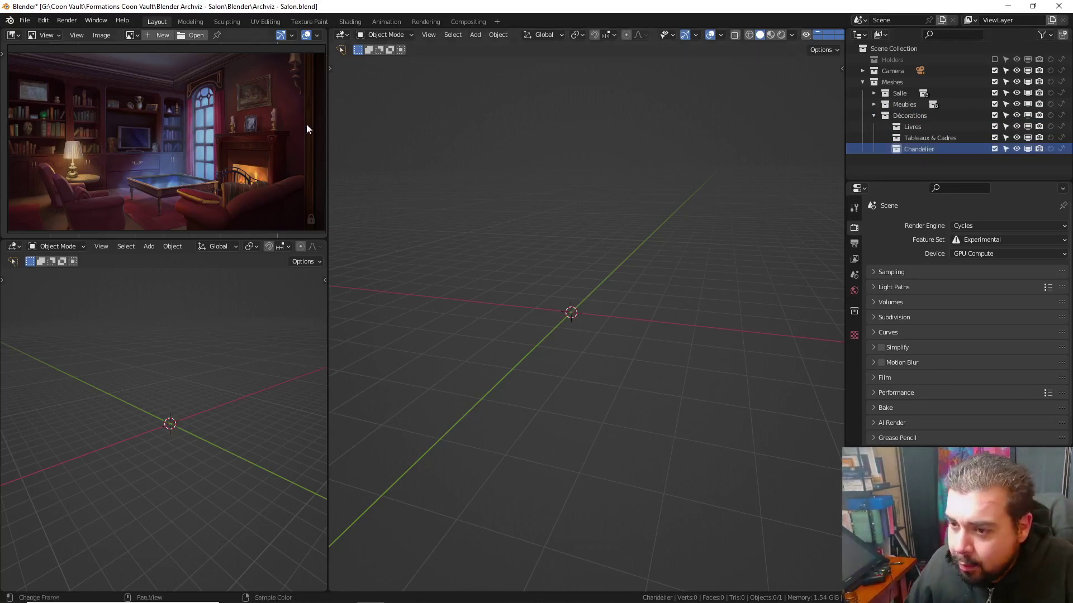
right_click(904, 112)
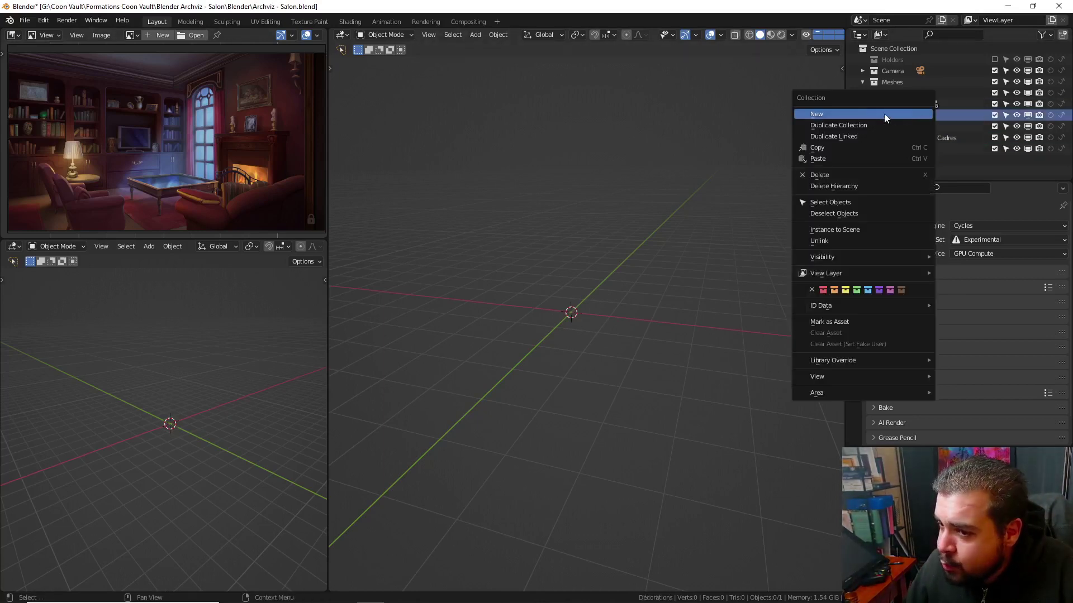
click(864, 115)
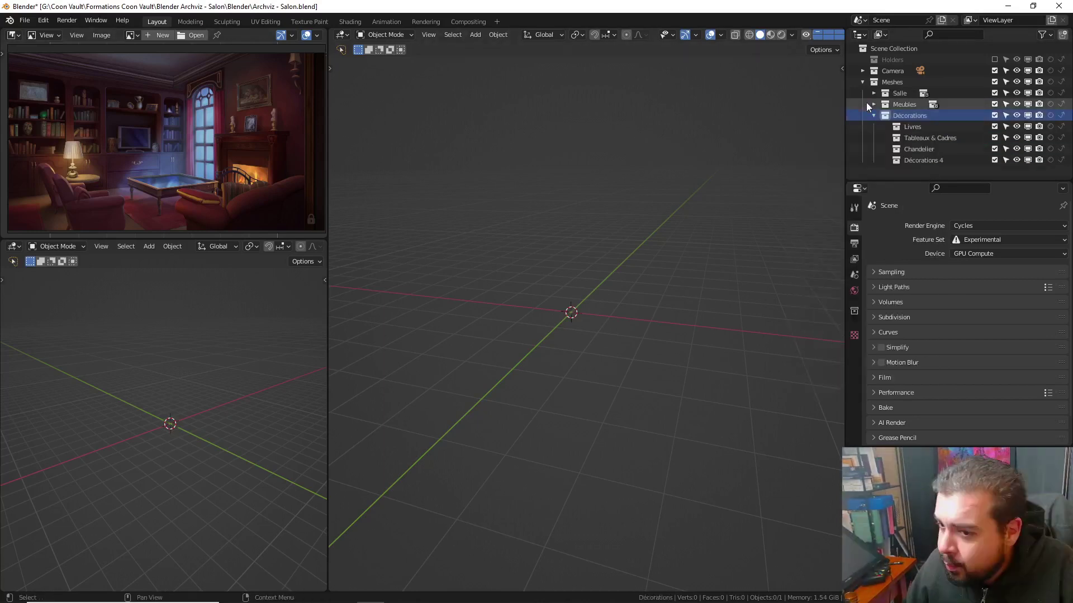
double_click(918, 161)
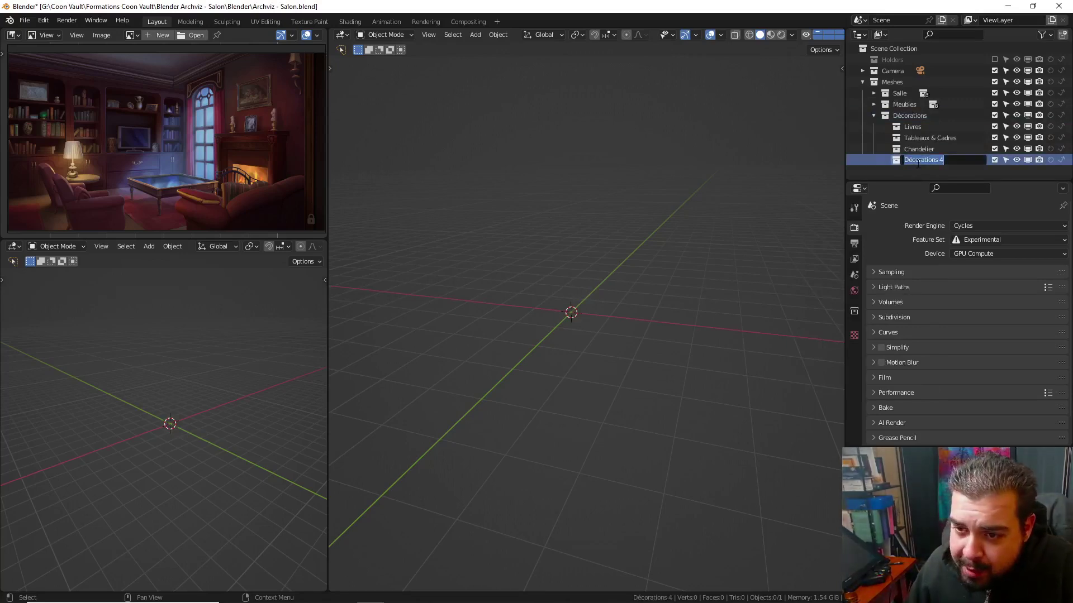
text(Masque)
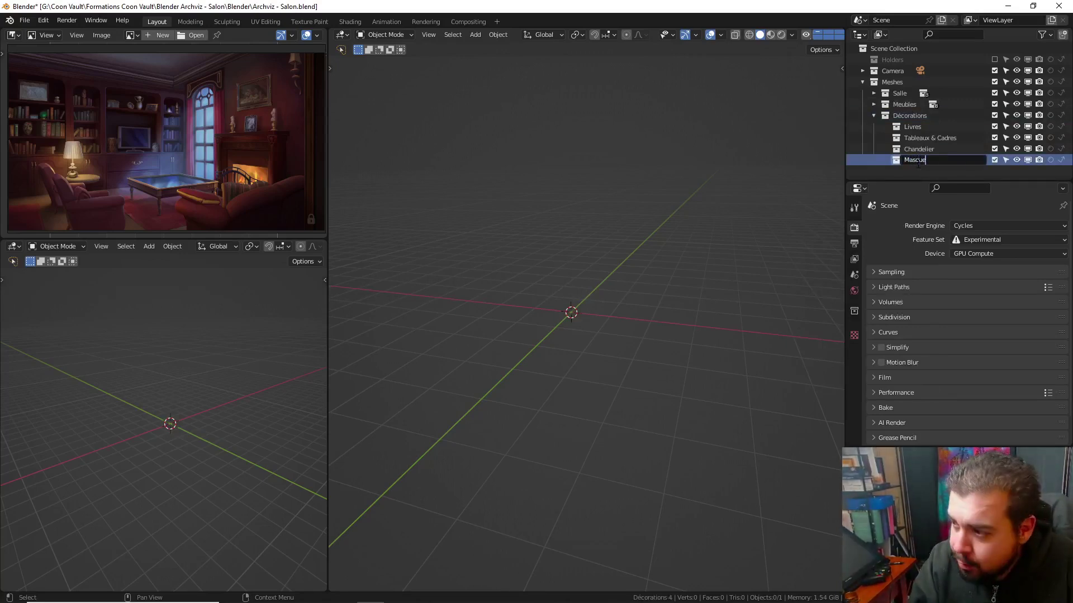
key(Return)
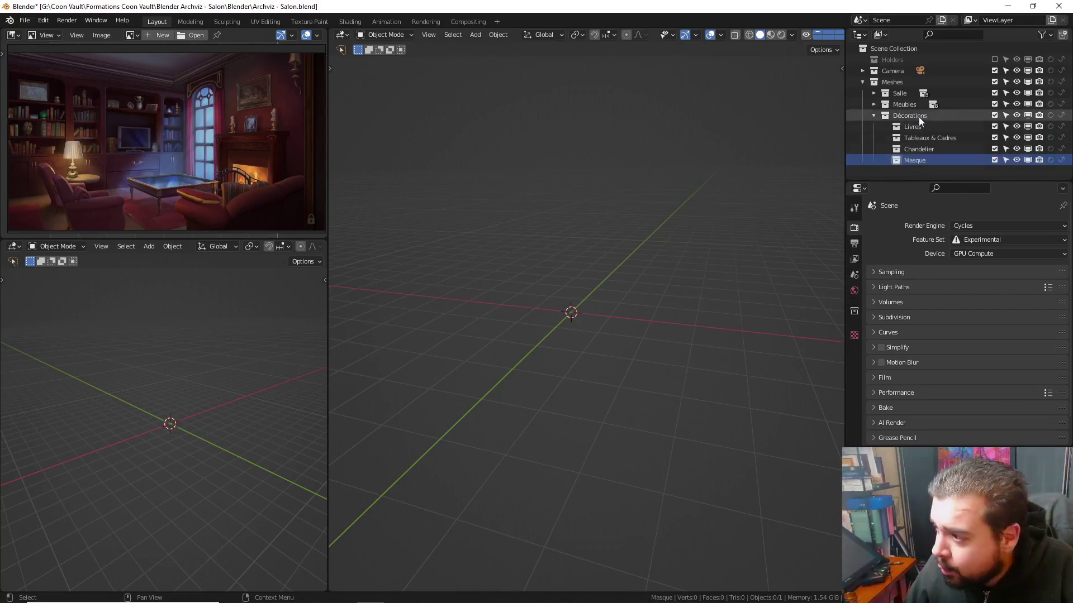
Add a child collection named 'TV & Télécommande' inside Décorations
right_click(919, 116)
click(900, 121)
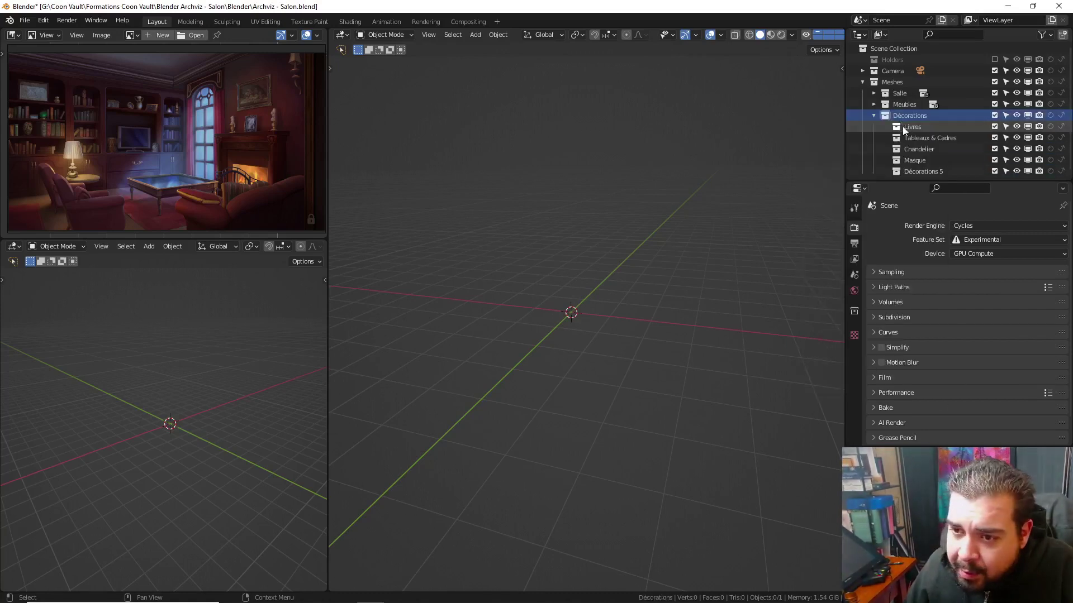
click(916, 170)
double_click(916, 170)
text(TV)
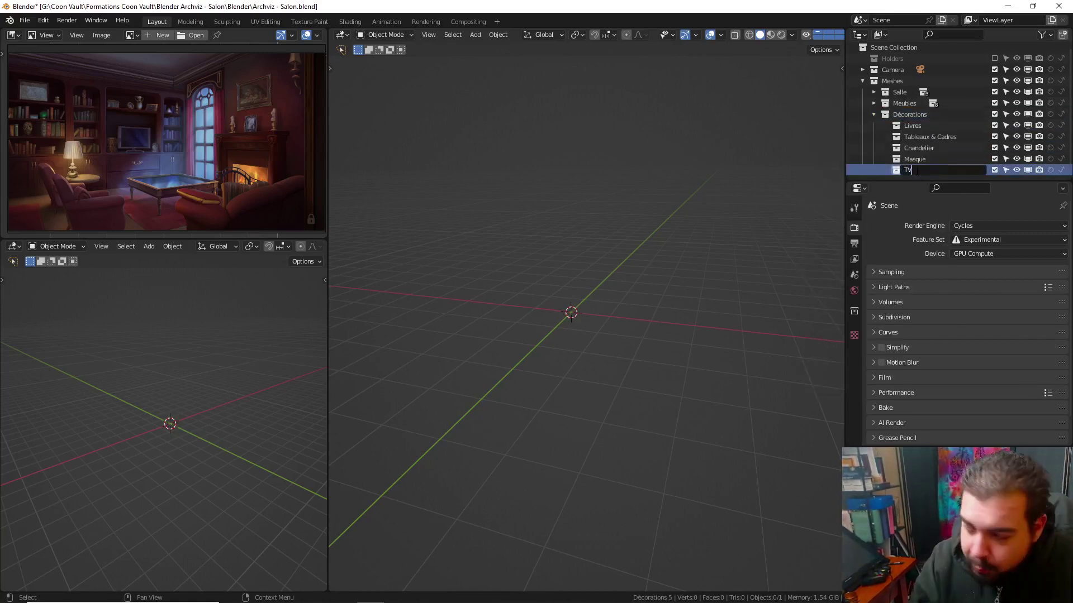
text( & Télécommand)
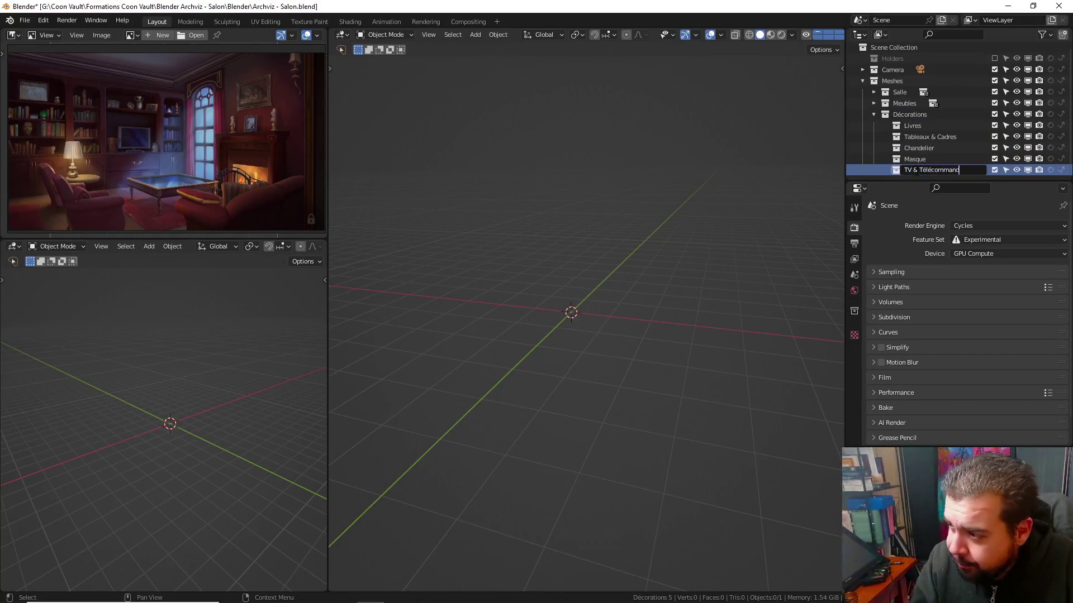
text(e)
key(Return)
Add a child collection named 'Pots Décoratifs' inside Décorations
right_click(915, 118)
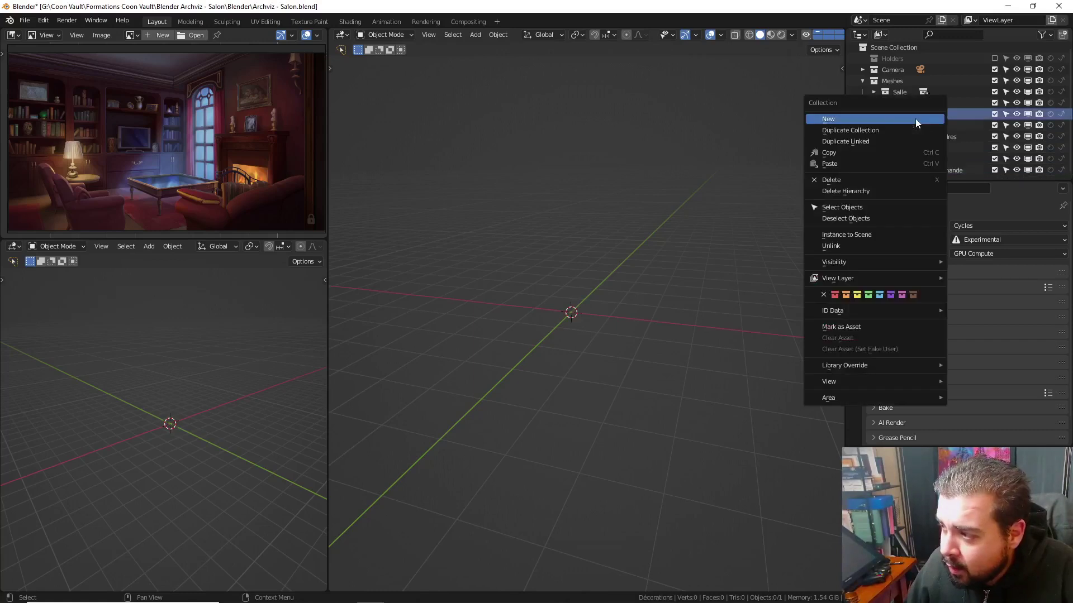
click(915, 118)
scroll(905, 159, down, 1)
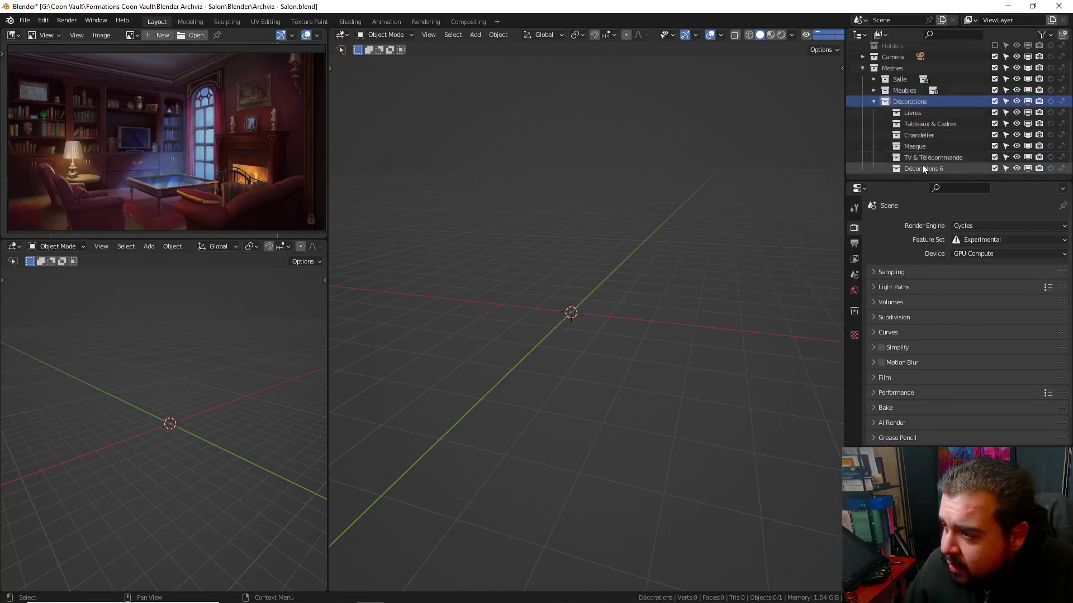
click(924, 170)
double_click(924, 169)
text(Po)
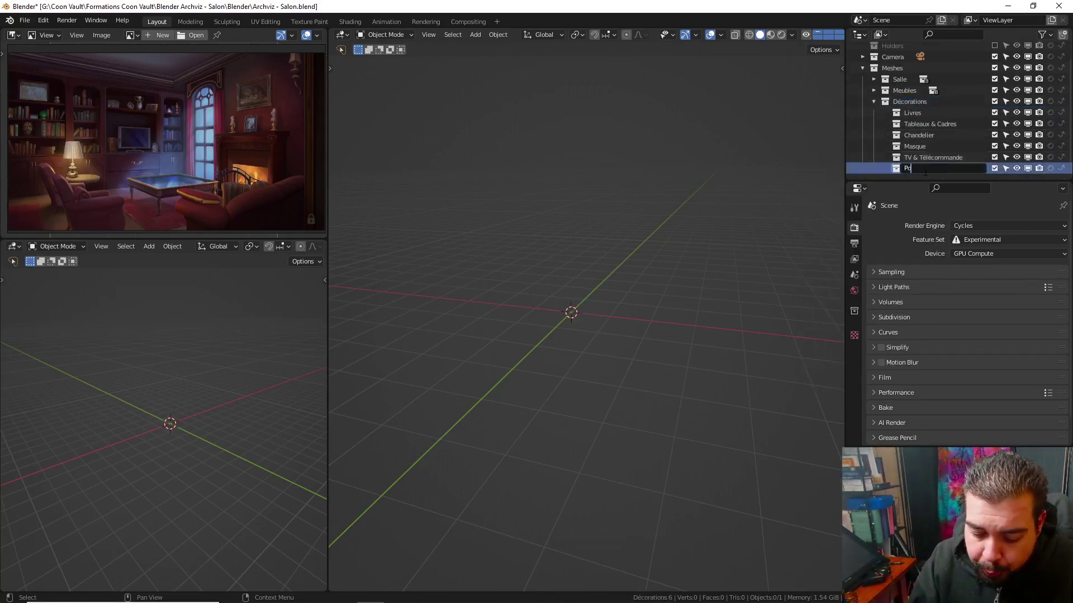
text(ts Décora)
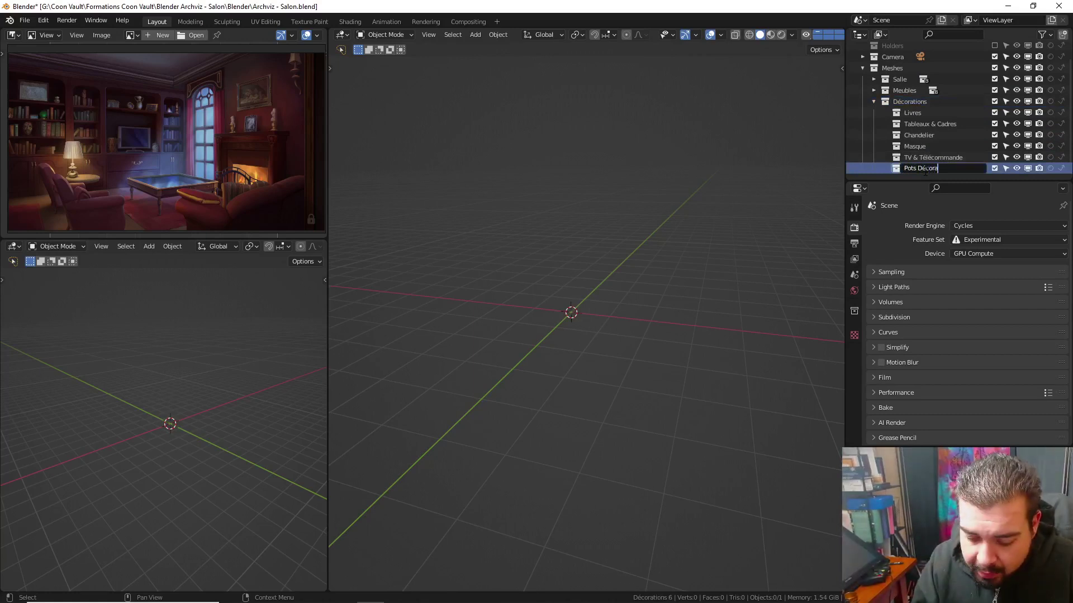
text(tifs)
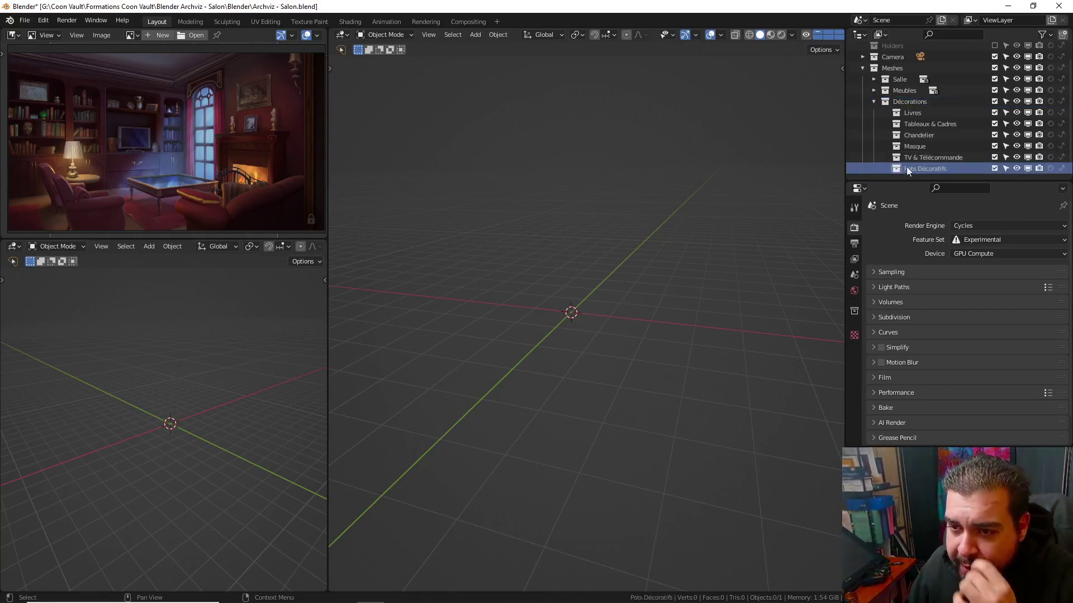
key(Return)
Add a new collection inside Décorations and name it Horloge Décorative
scroll(156, 95, up, 2)
scroll(147, 112, up, 2)
scroll(142, 118, up, 2)
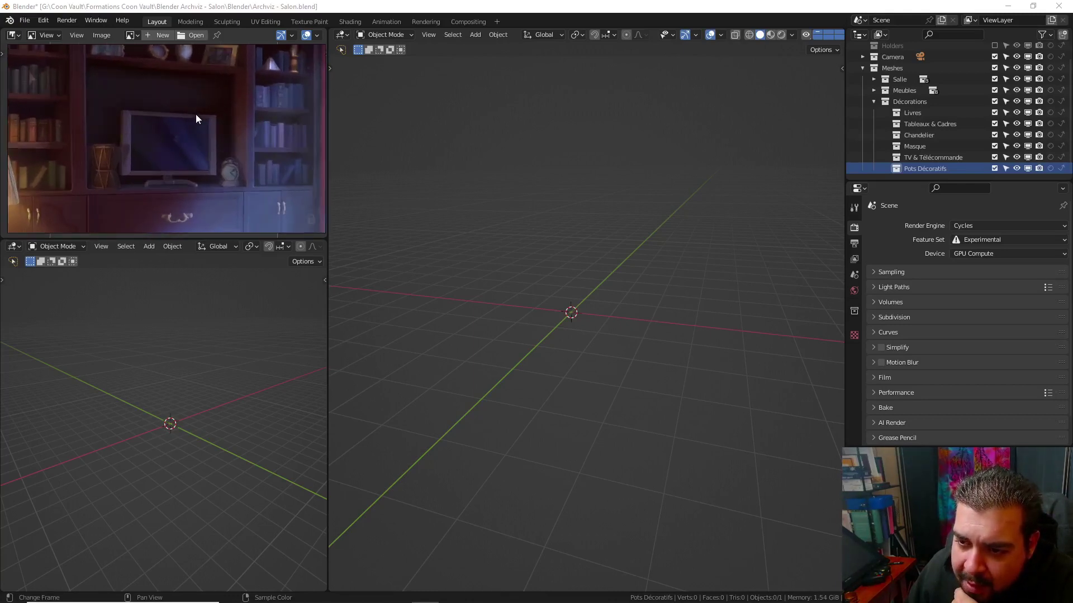
right_click(900, 106)
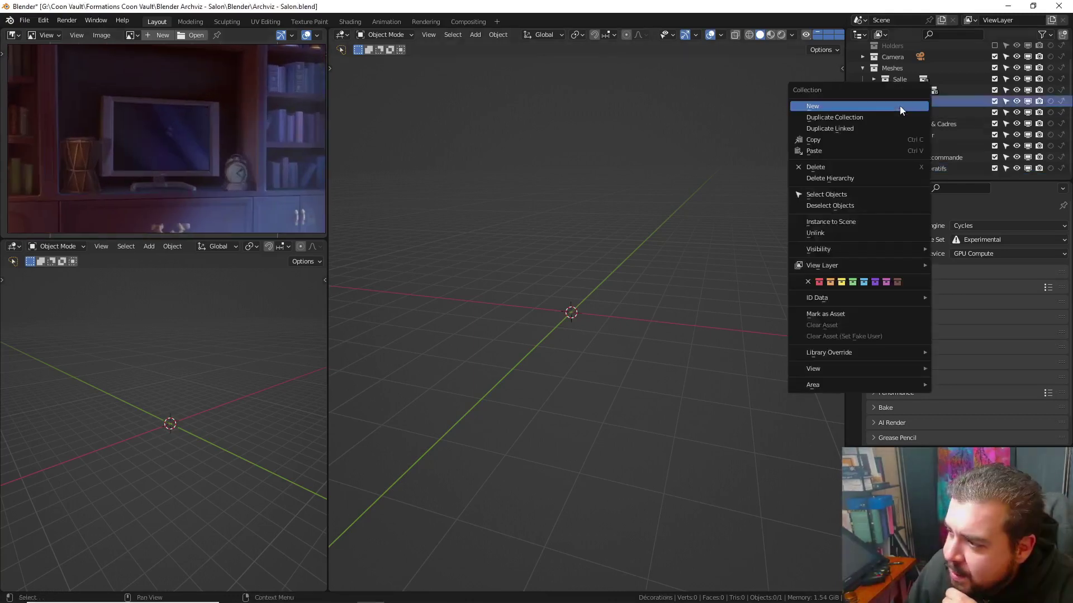
click(900, 105)
scroll(944, 167, down, 1)
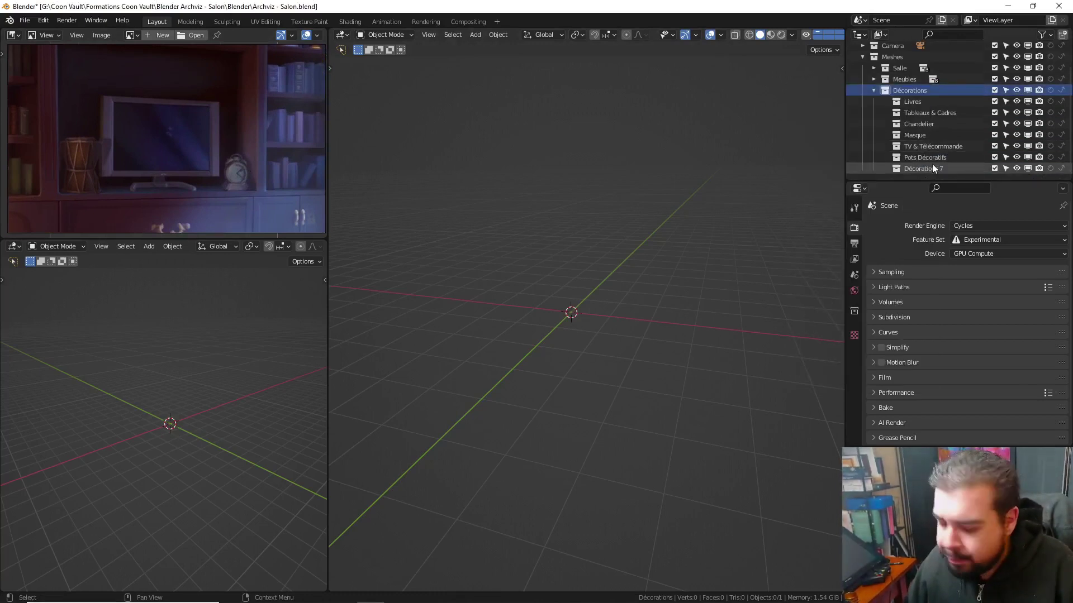
double_click(932, 165)
text(Ho)
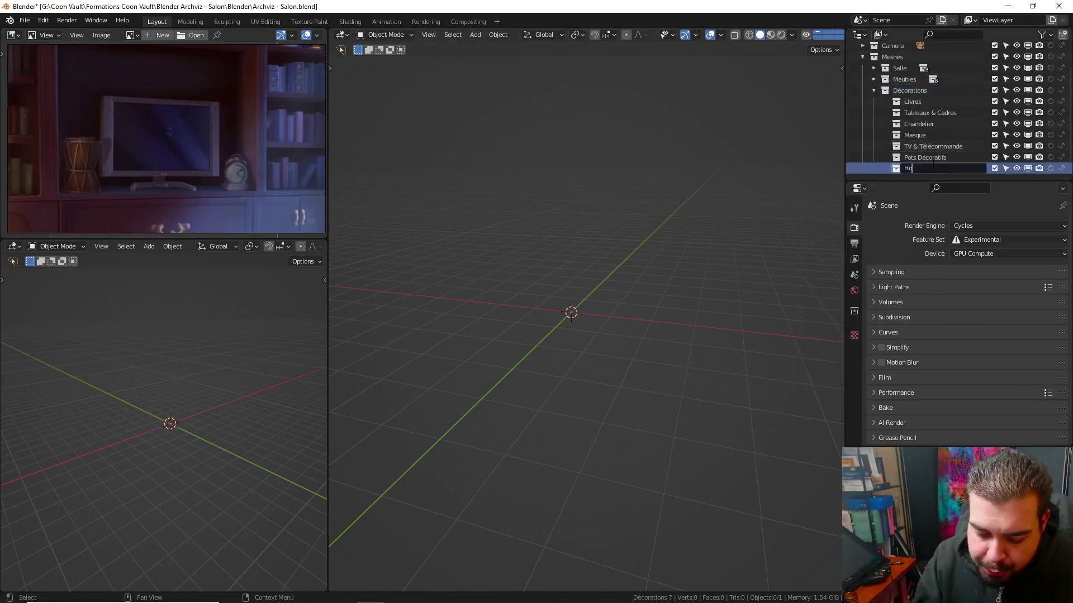
text(rloge Dé)
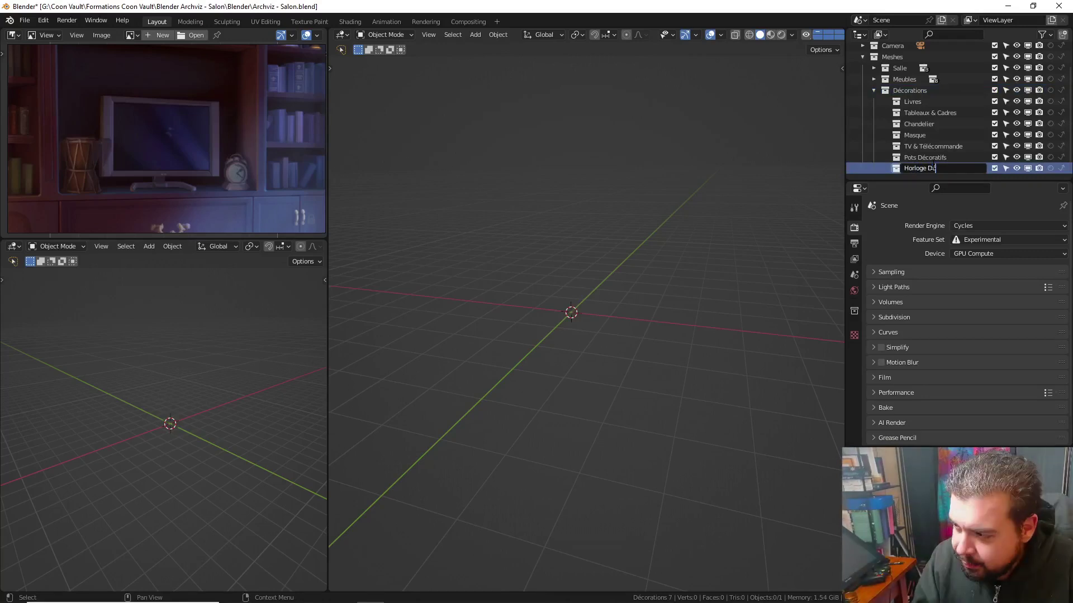
text(corative)
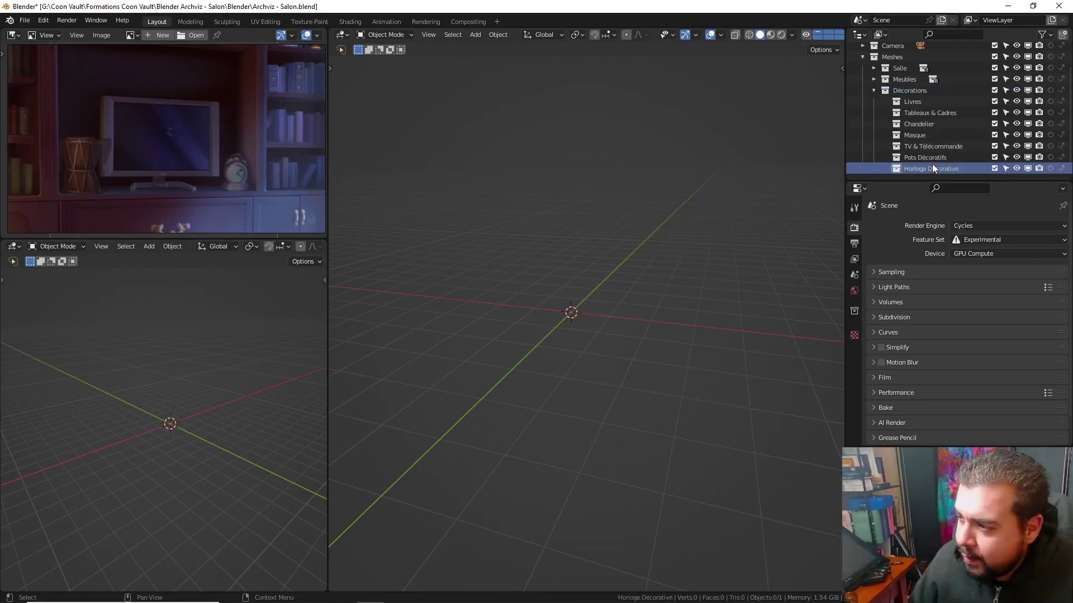
key(Return)
Add another collection inside Décorations named TamTam
click(901, 86)
right_click(901, 89)
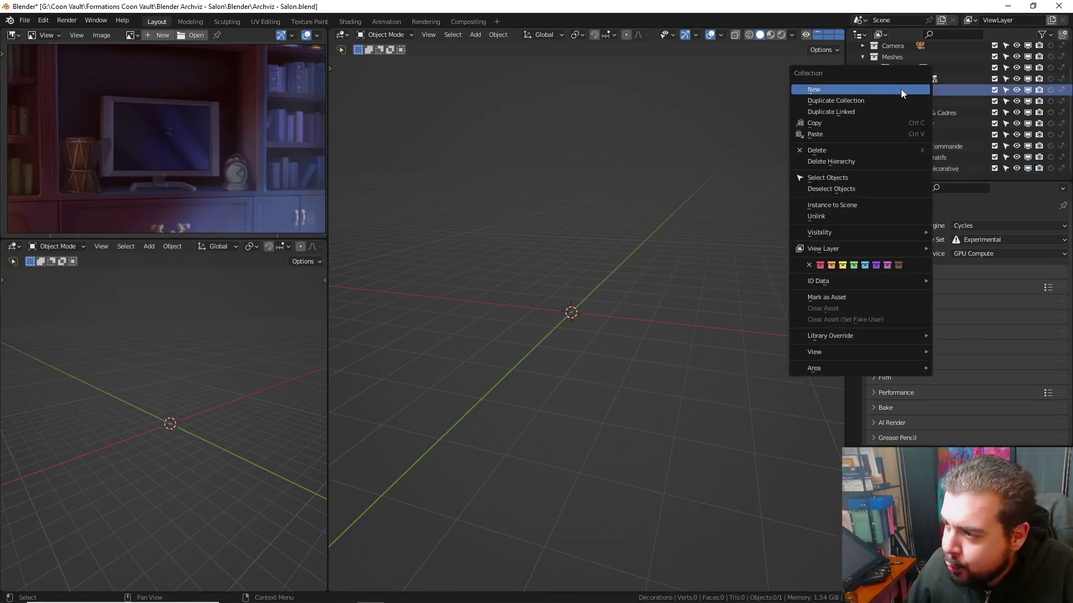
click(900, 89)
scroll(952, 145, down, 1)
double_click(933, 169)
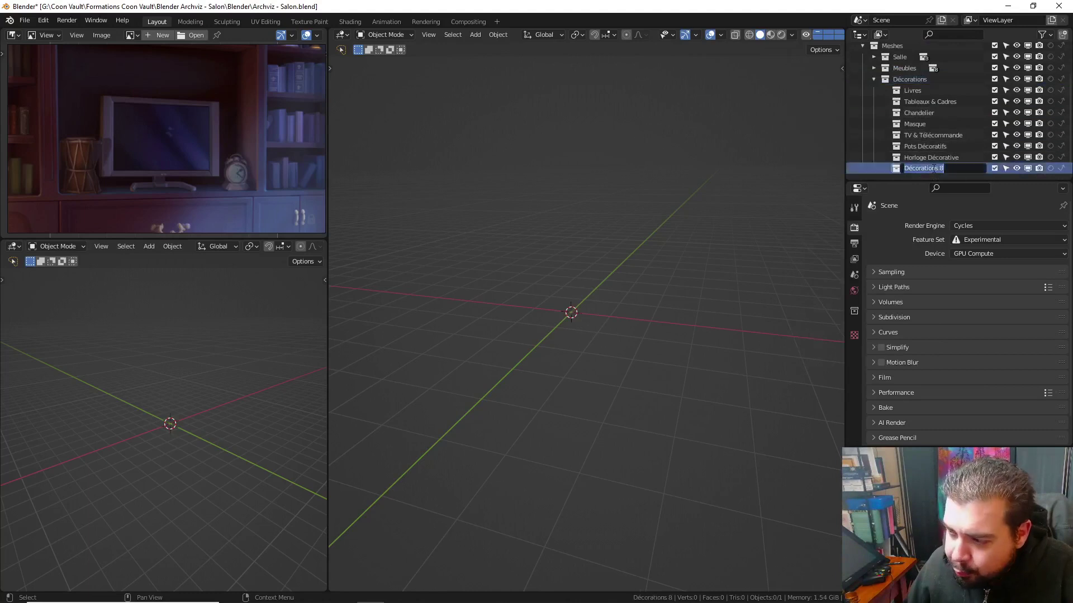
text(T)
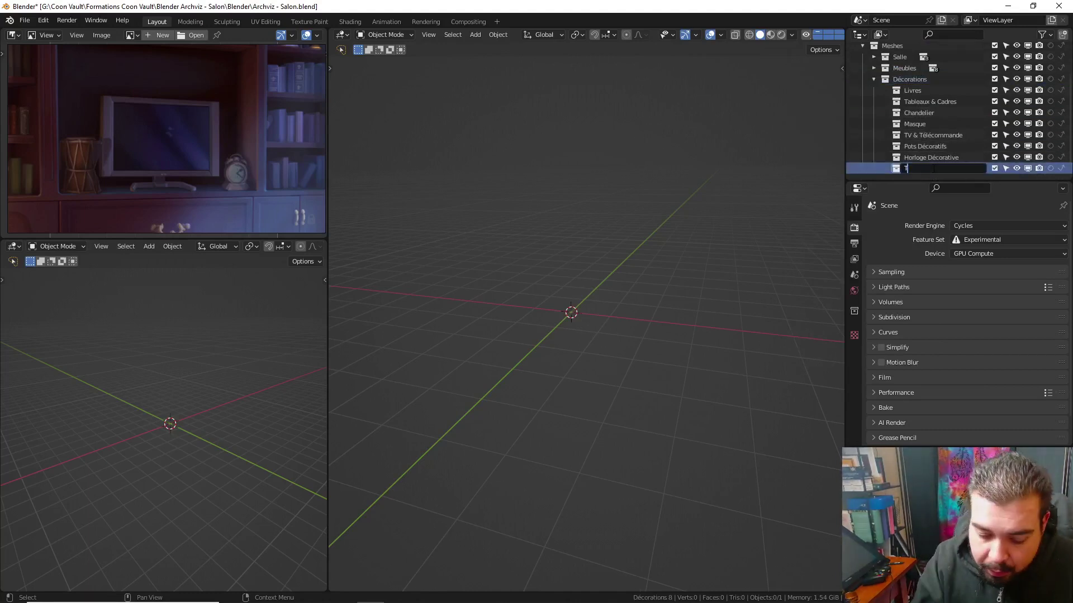
text(amTam)
key(Return)
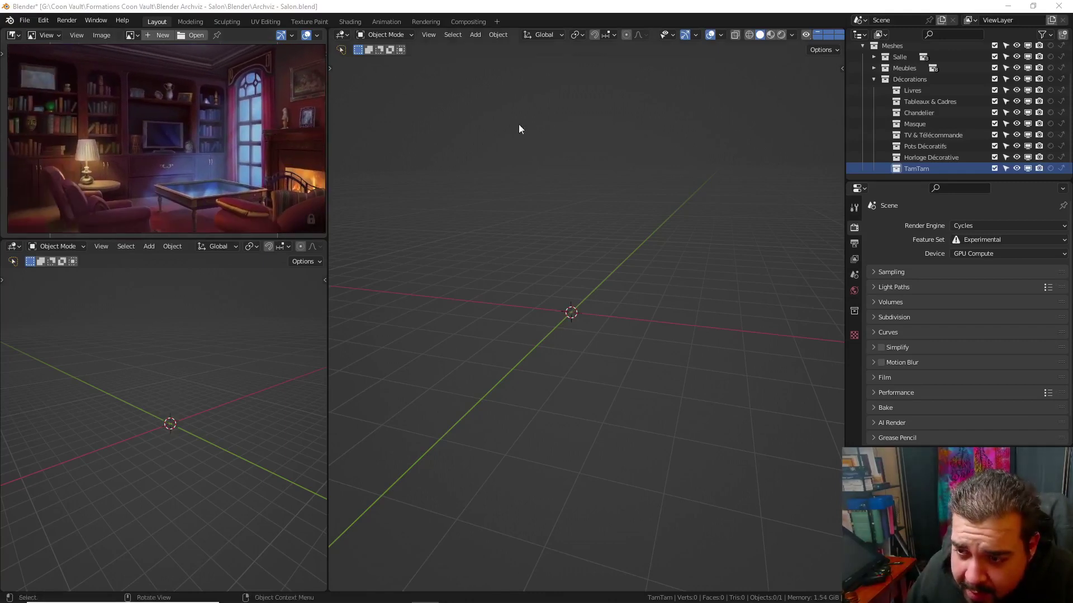
Add Rideaux and Tapis collections inside Décorations, then collapse Décorations
right_click(867, 78)
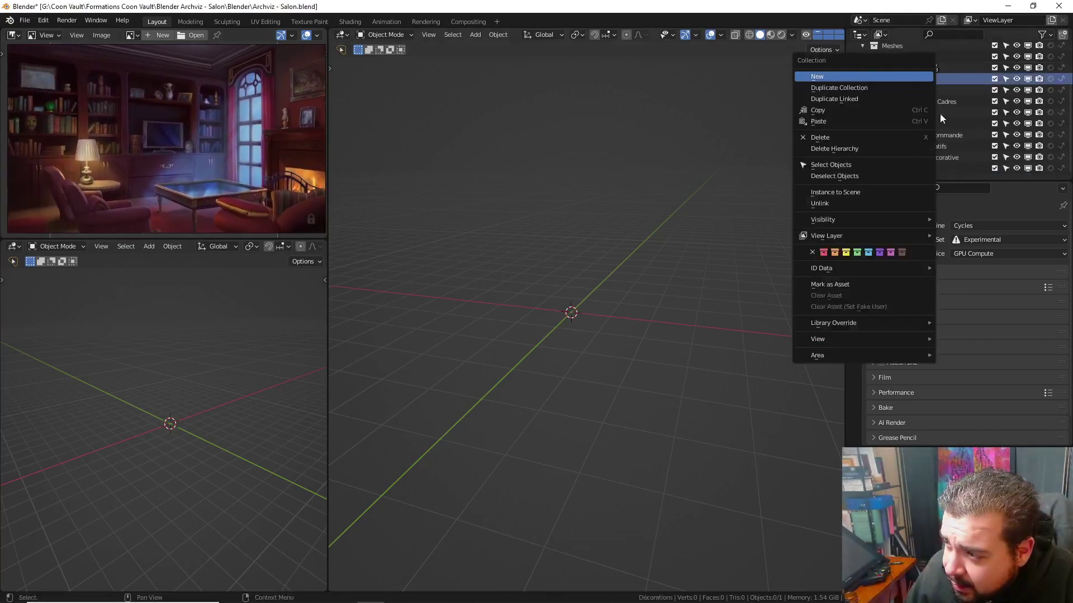
key(Return)
double_click(931, 164)
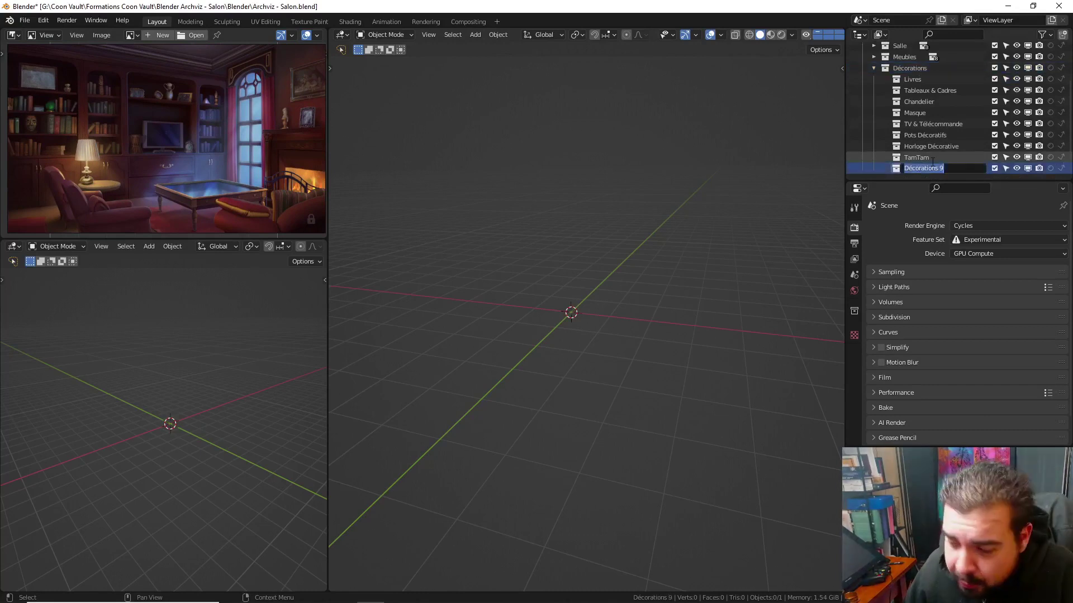
text(Rideaux)
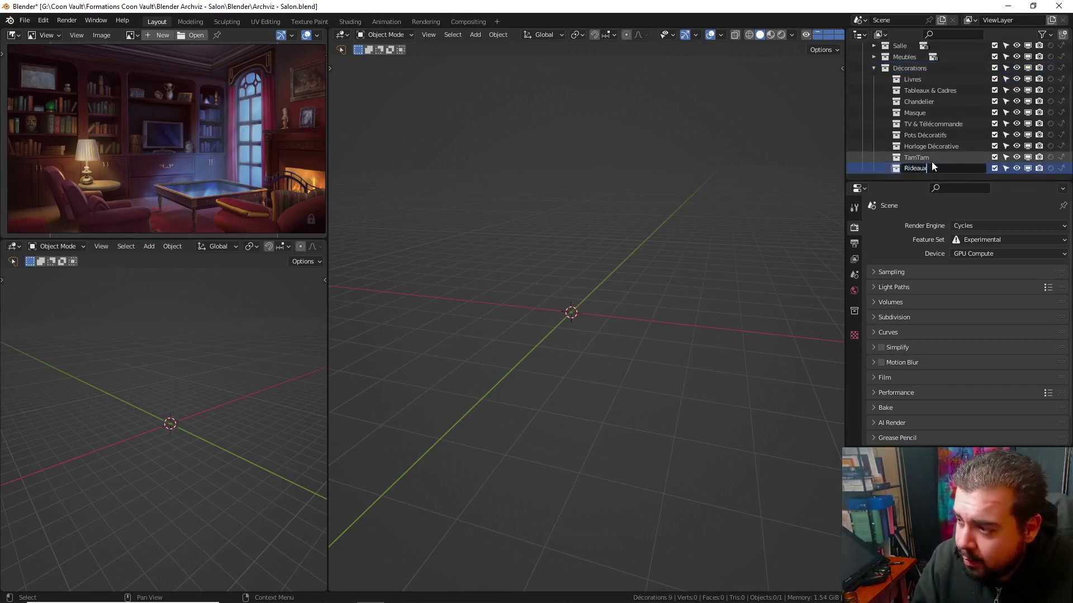
key(Return)
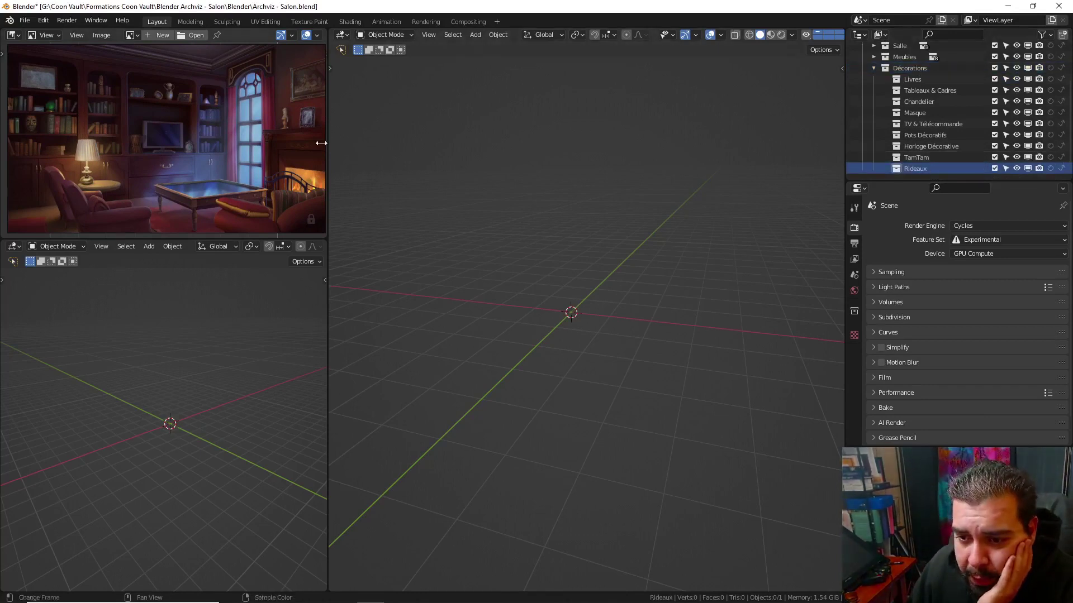
right_click(897, 70)
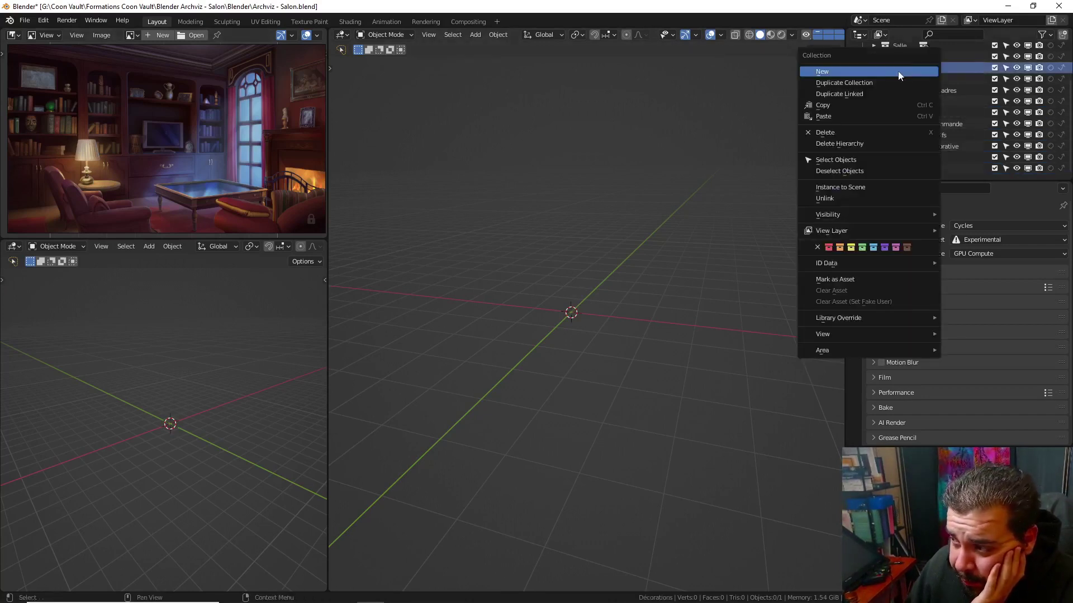
click(872, 72)
double_click(933, 167)
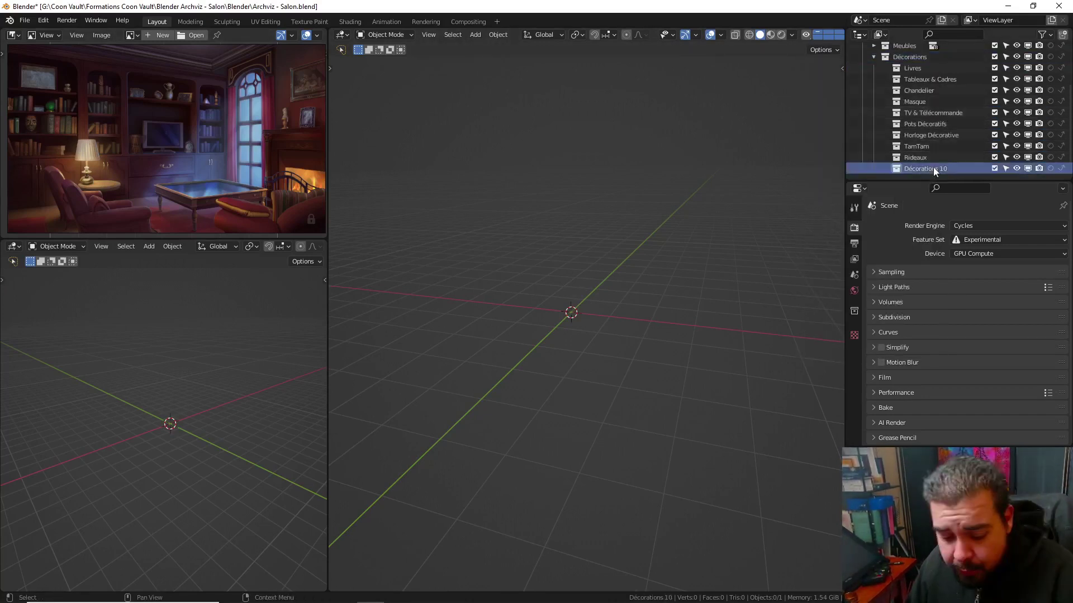
text(Tapis)
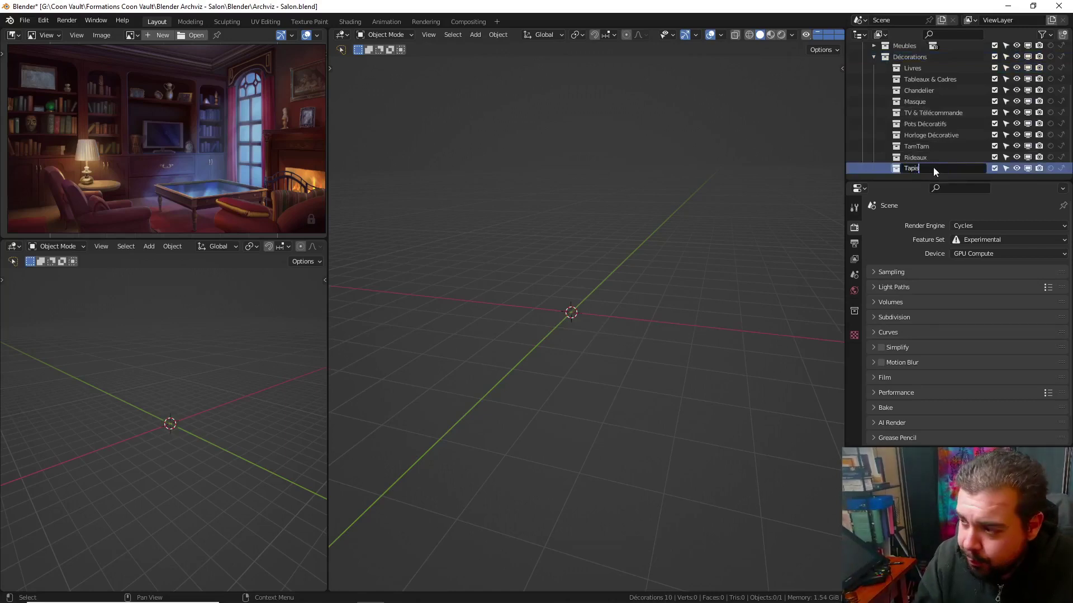
key(Return)
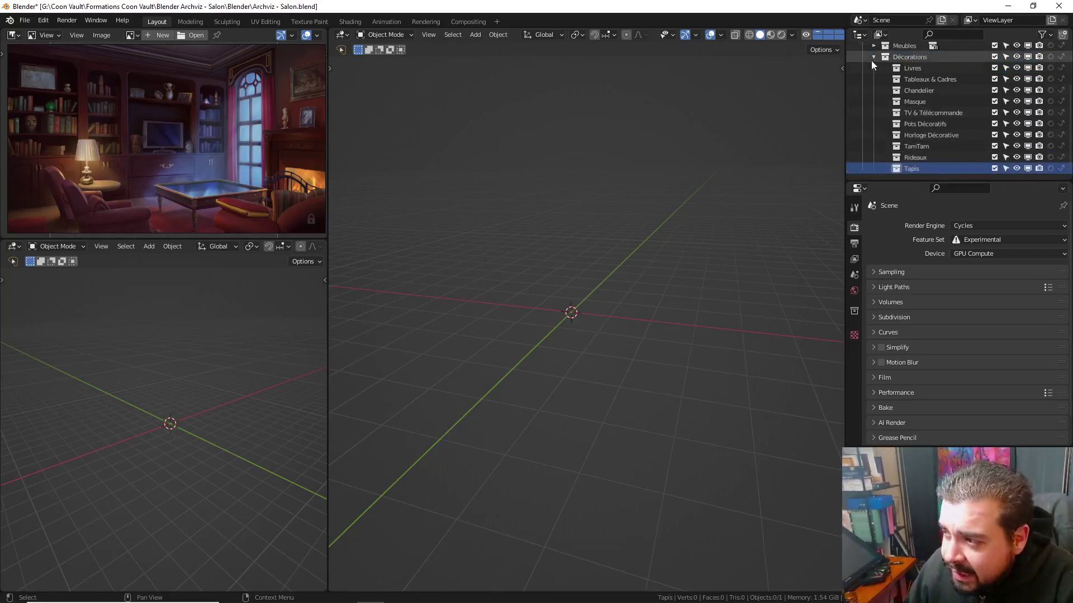
click(873, 57)
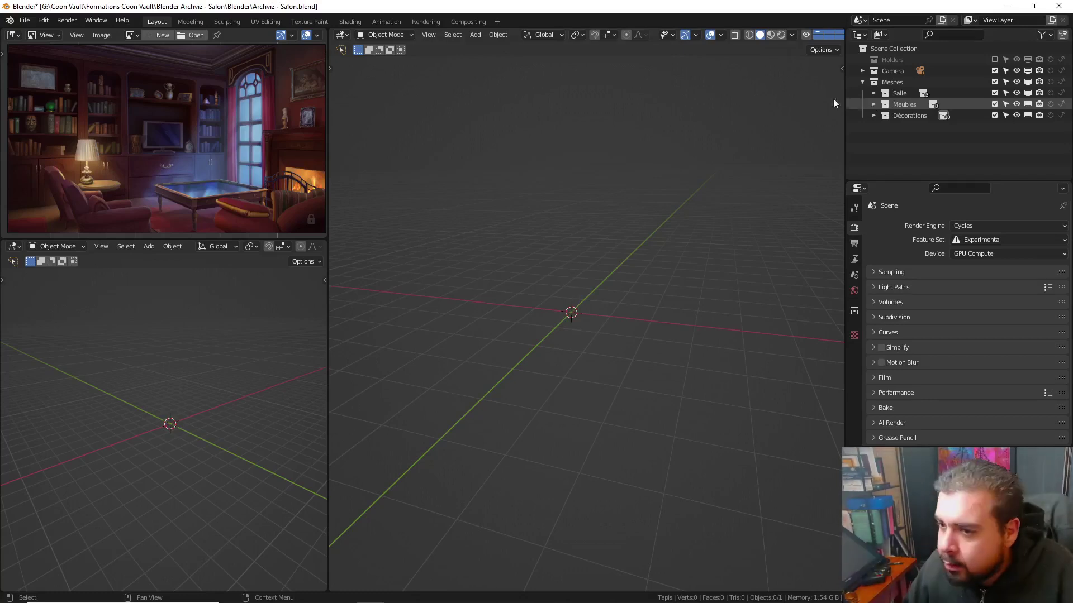
Create a fourth collection under Meshes and rename it Fooliage
right_click(893, 82)
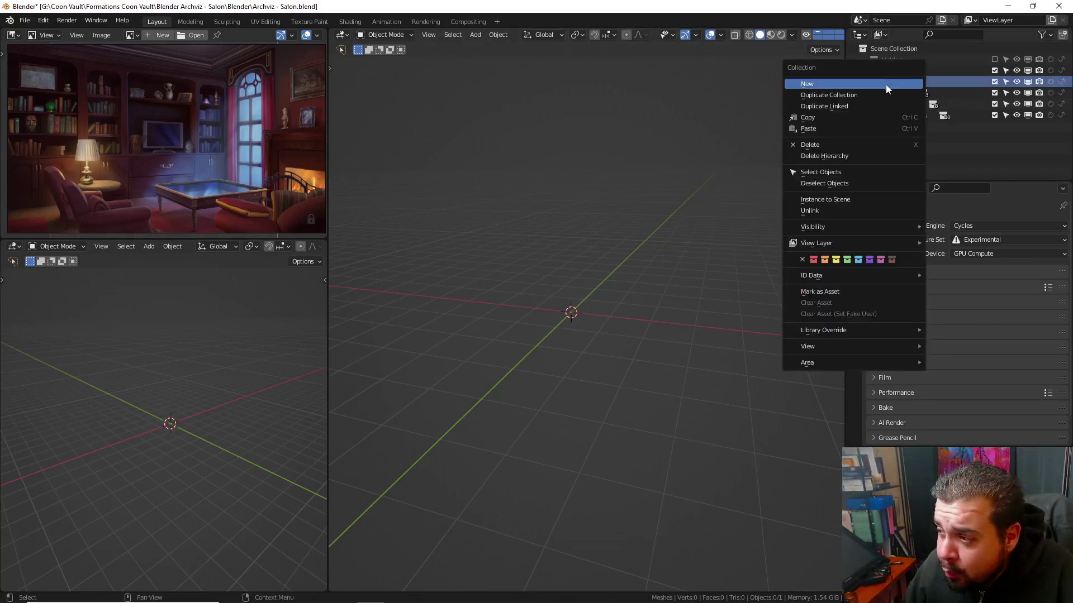
click(886, 85)
click(907, 129)
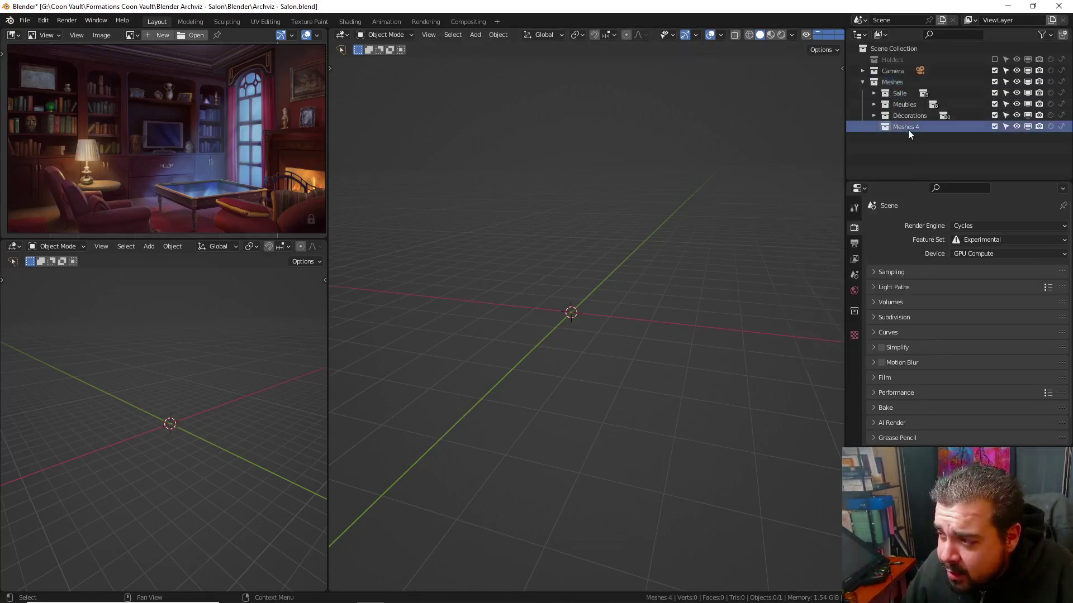
double_click(907, 128)
text(F)
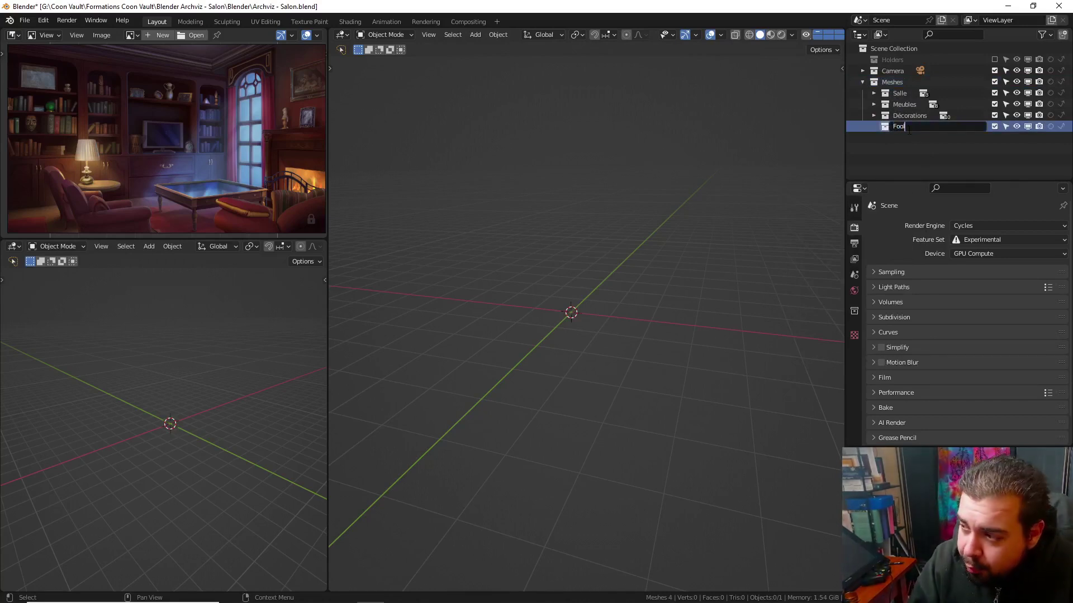
text(ooliage)
key(Return)
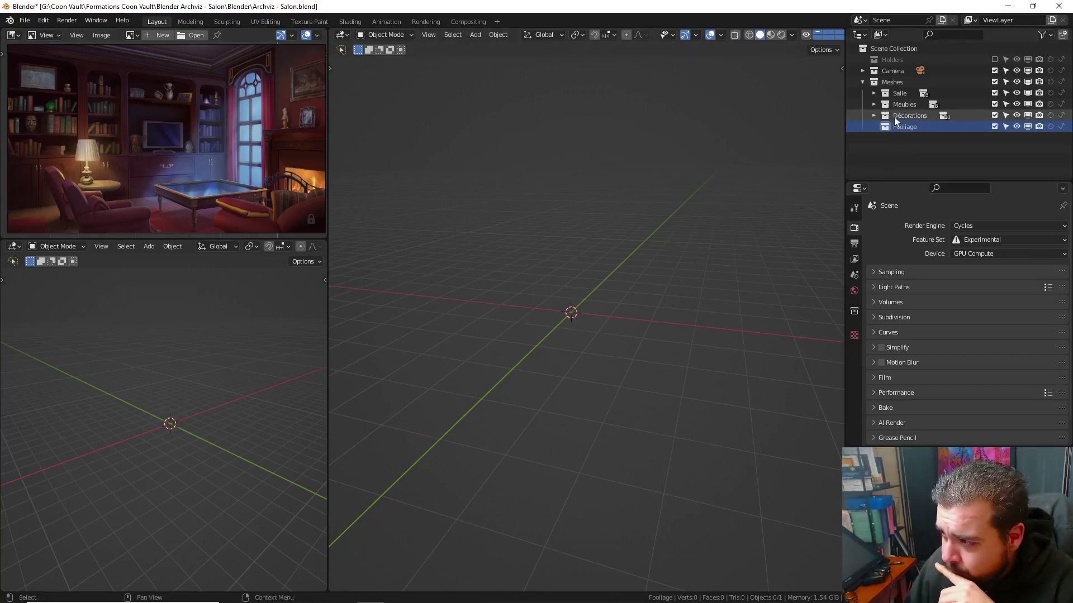
click(864, 81)
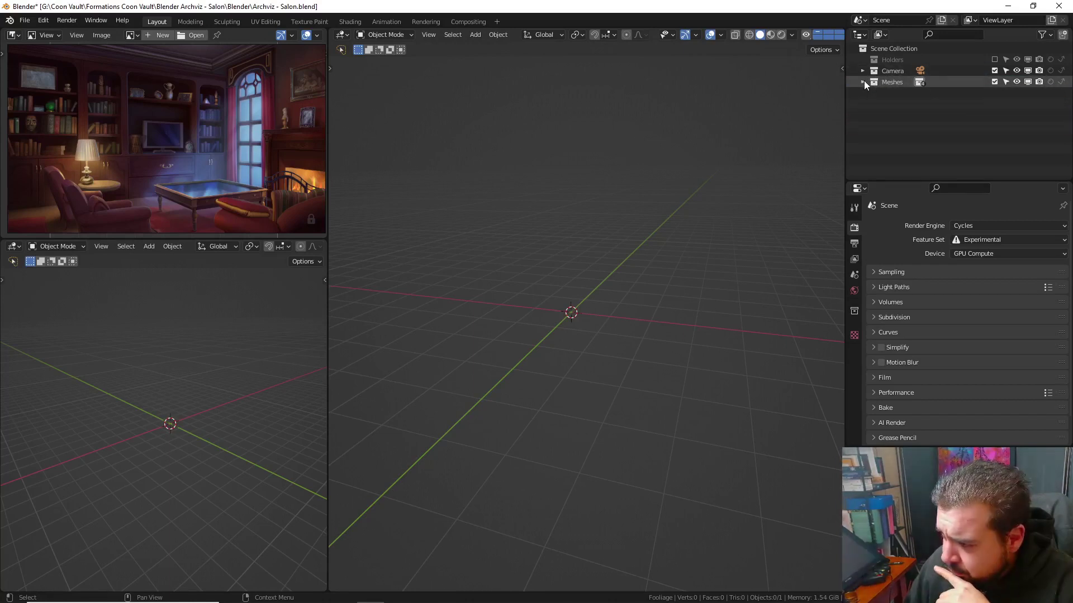
click(864, 81)
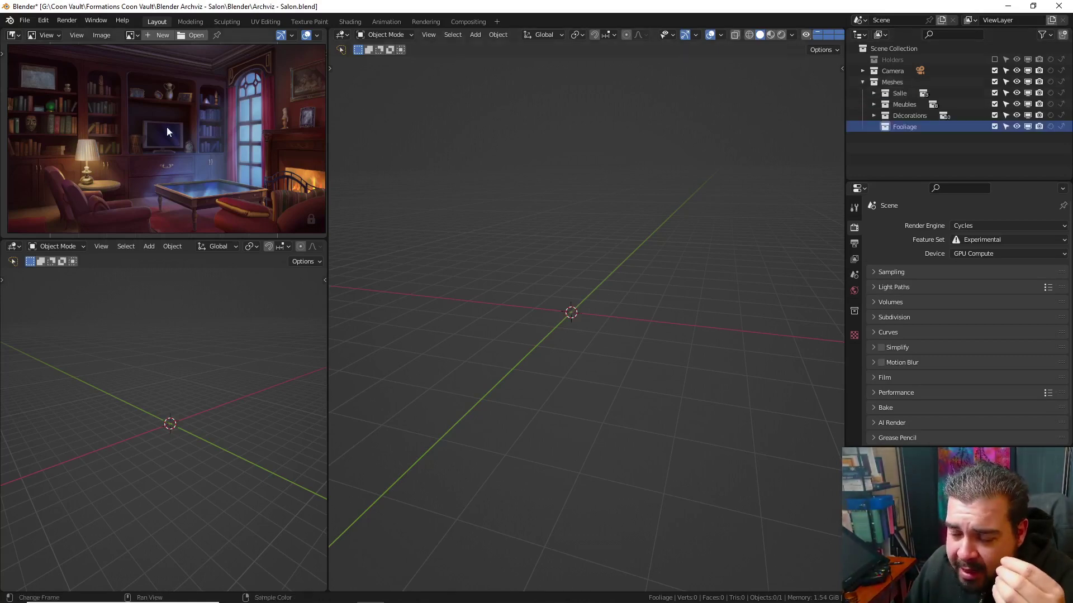
scroll(168, 126, down, 1)
scroll(170, 122, down, 1)
scroll(159, 124, down, 1)
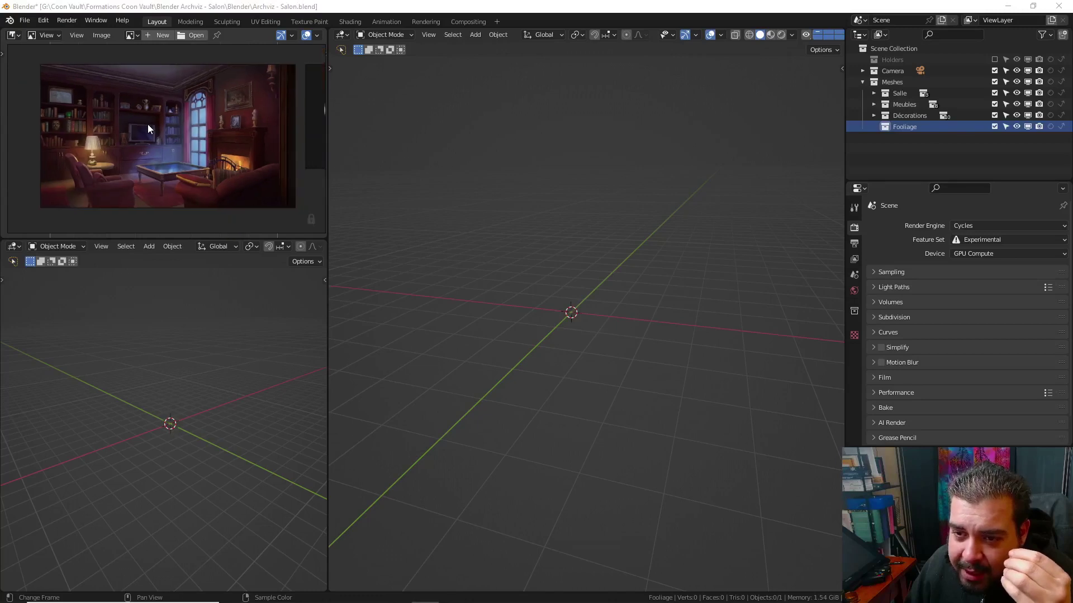
scroll(160, 117, up, 1)
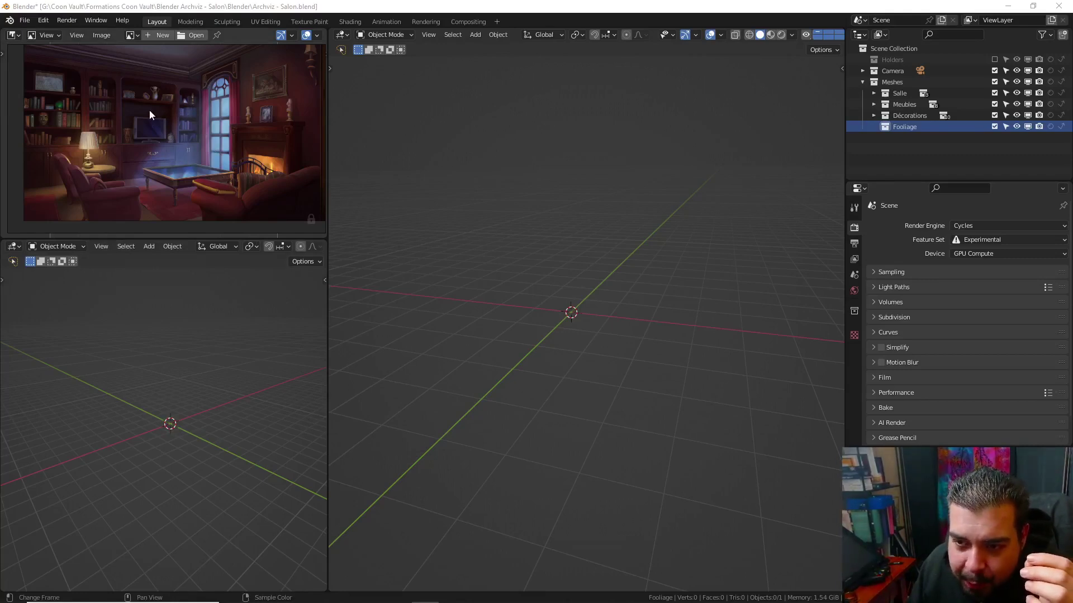
scroll(210, 113, up, 3)
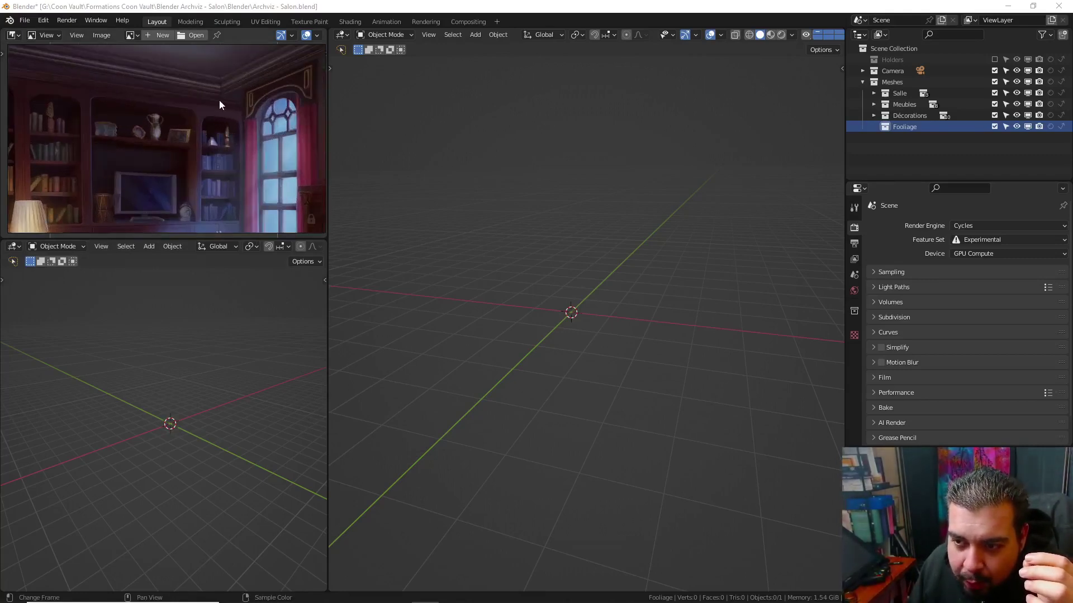
shift+scroll(229, 97, up, 1)
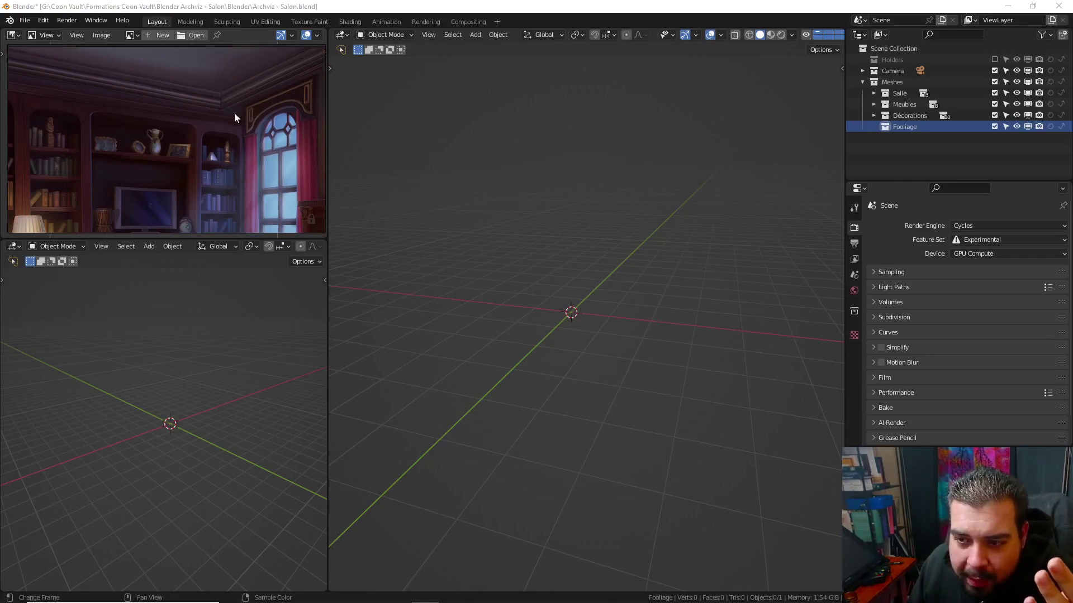
middle_drag(233, 112, 215, 102)
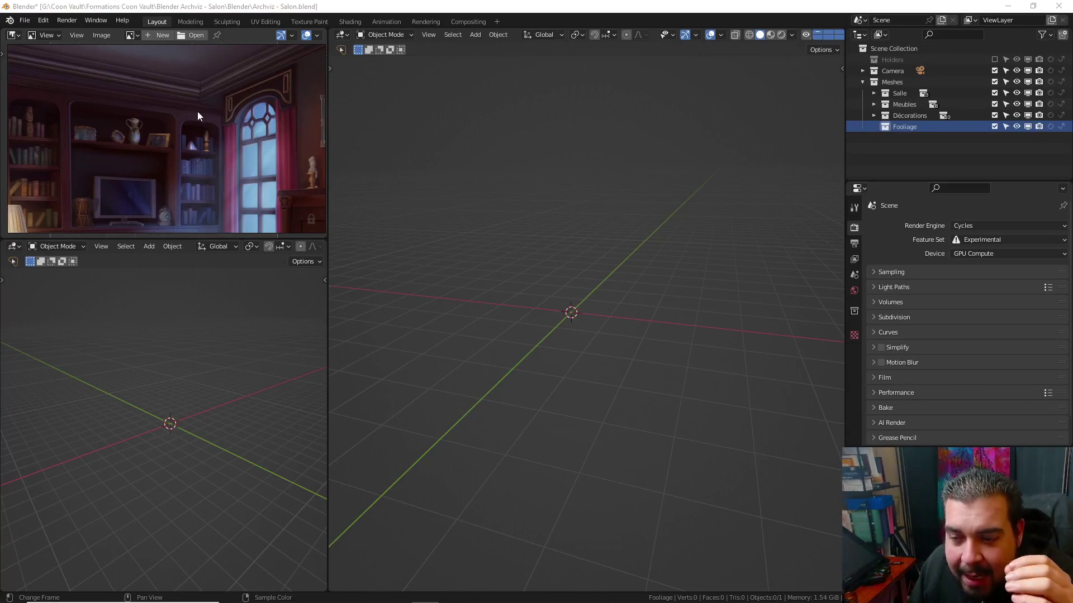
scroll(207, 247, down, 2)
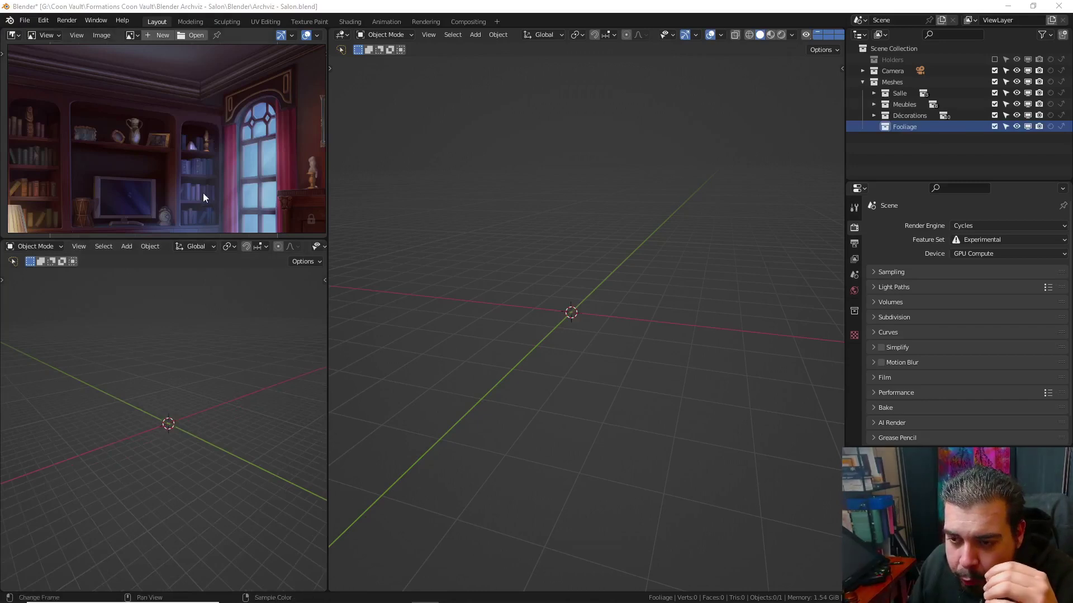
scroll(204, 190, down, 2)
scroll(203, 187, down, 2)
mouse_move(203, 188)
middle_down()
mouse_move(186, 139)
mouse_move(170, 122)
mouse_move(152, 128)
middle_up()
scroll(153, 128, up, 1)
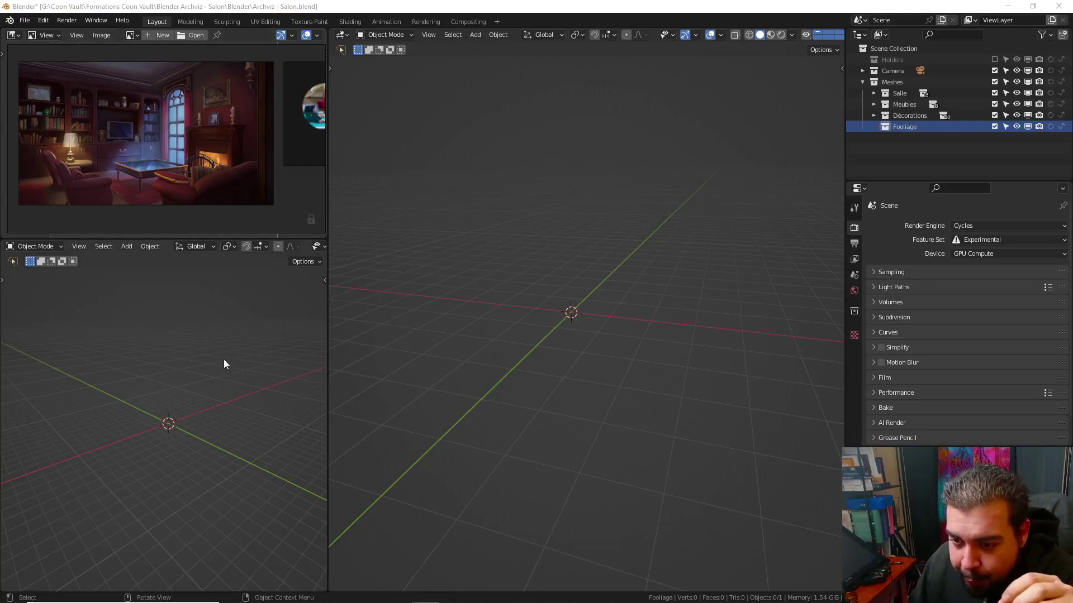
Add a collection under Holders, clear the Outliner selection and collapse Meshes
right_click(899, 55)
click(900, 55)
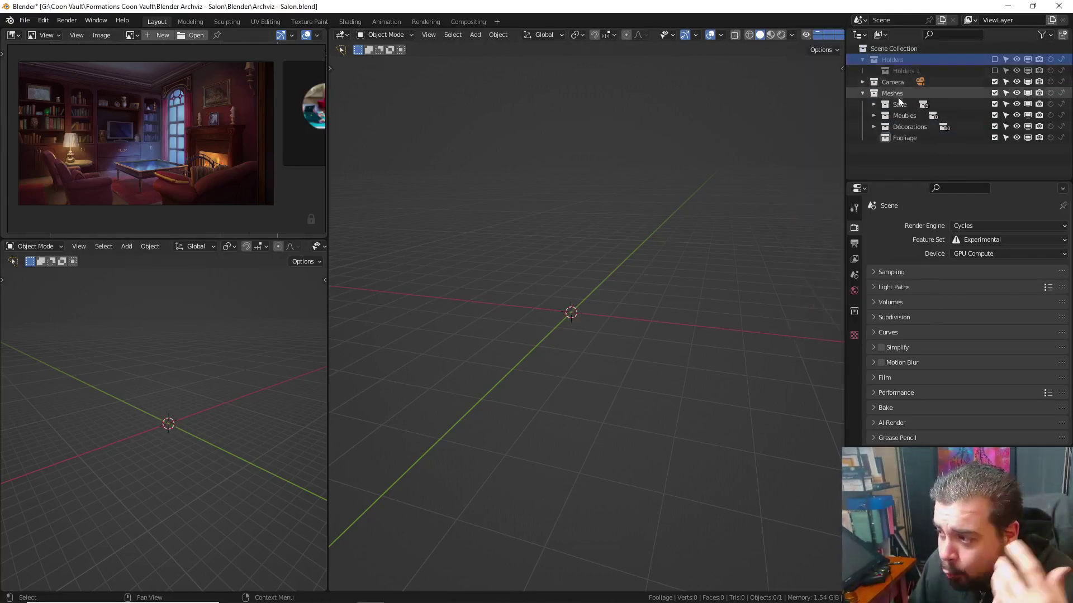
click(904, 137)
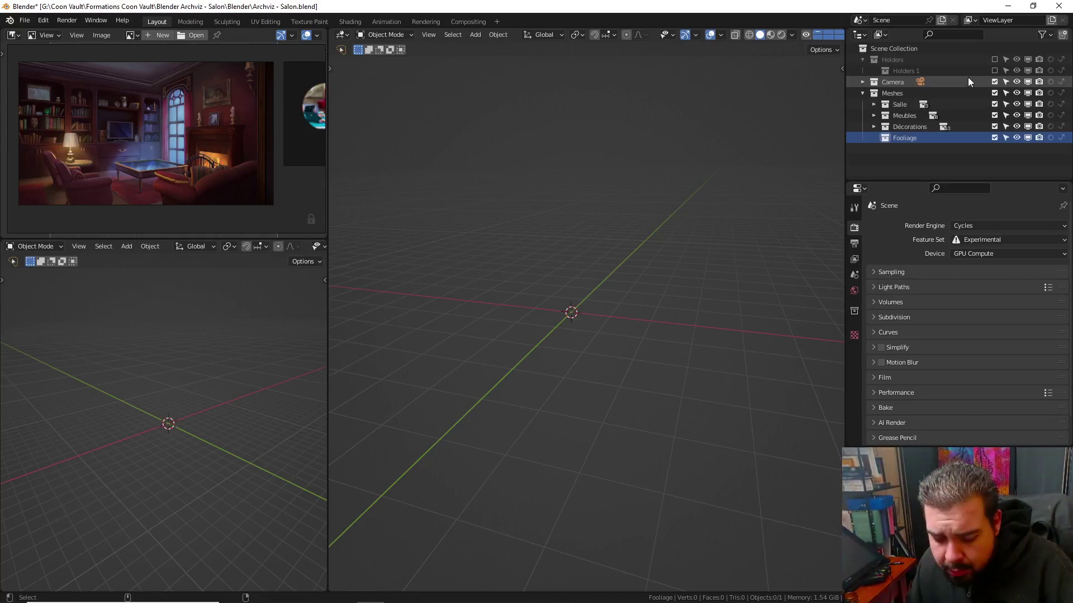
key(alt+a)
click(862, 93)
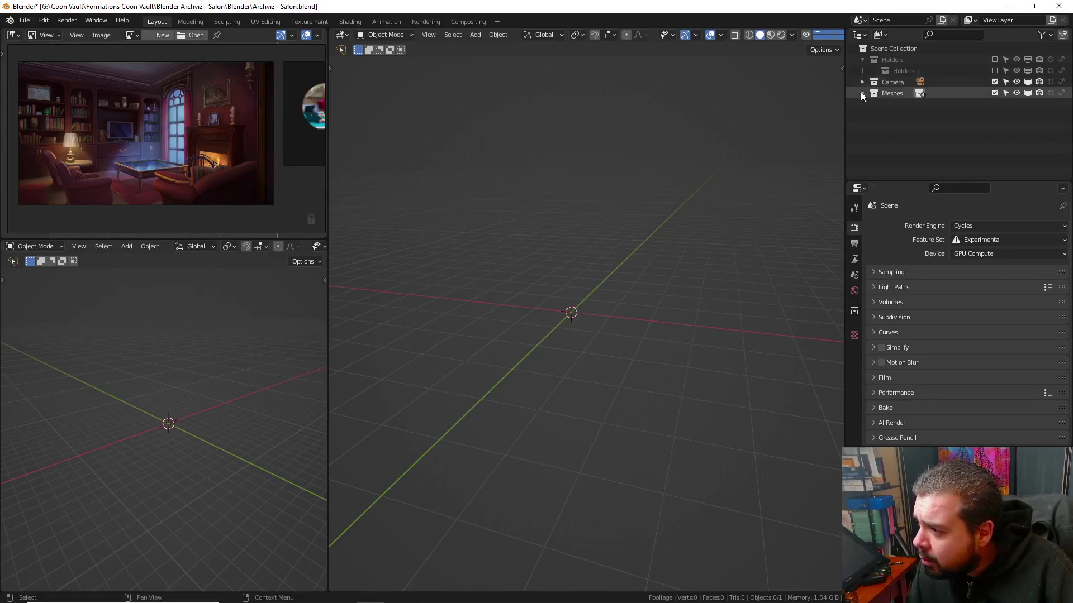
Create a new top-level collection under Scene Collection and rename it Blockout
right_click(893, 51)
click(886, 48)
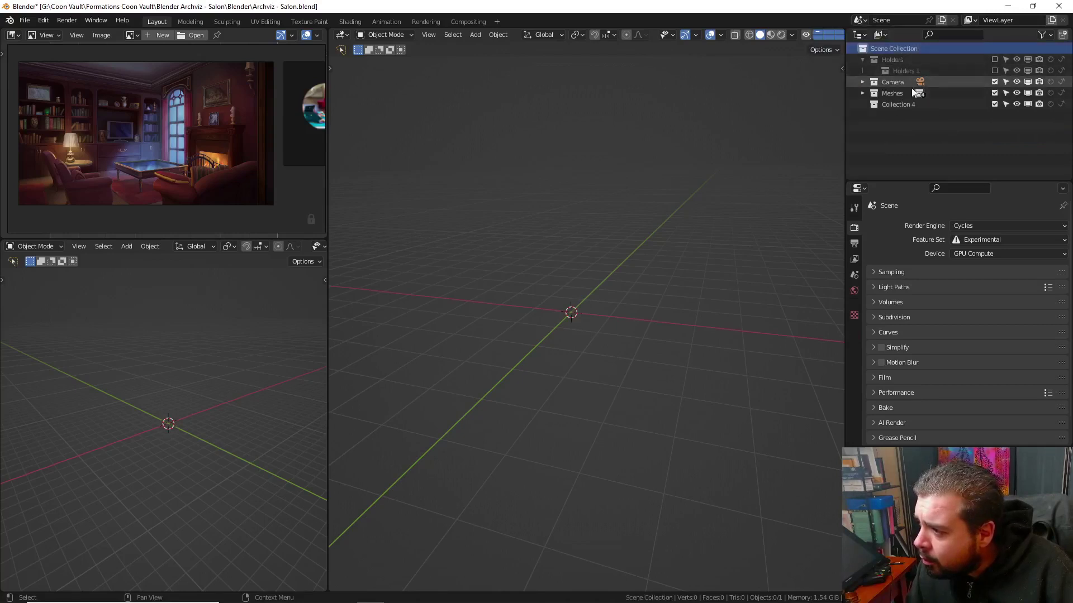
click(899, 102)
double_click(898, 103)
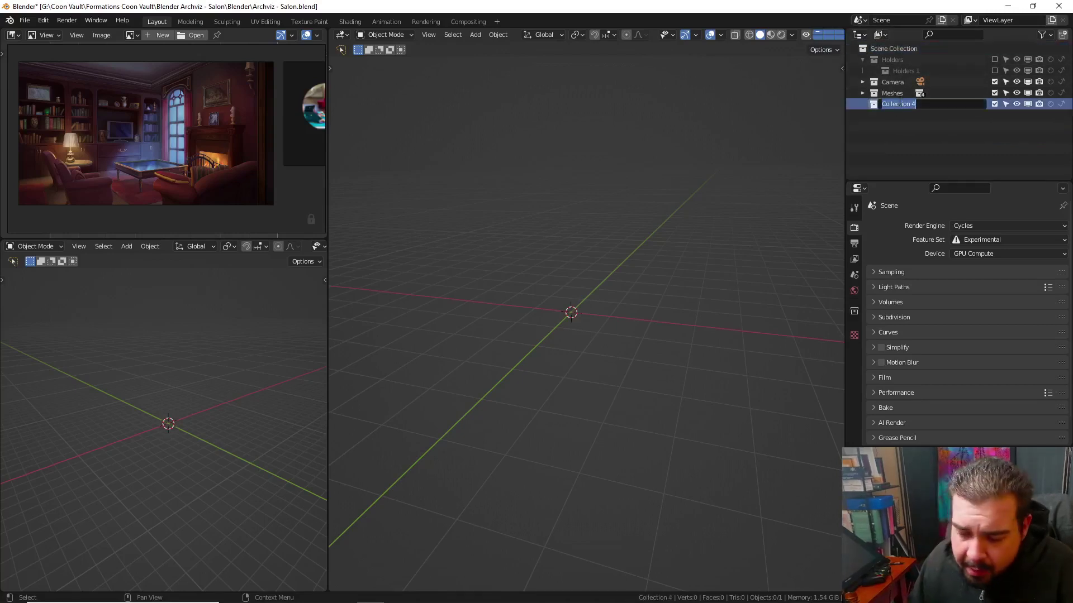
text(Blocko)
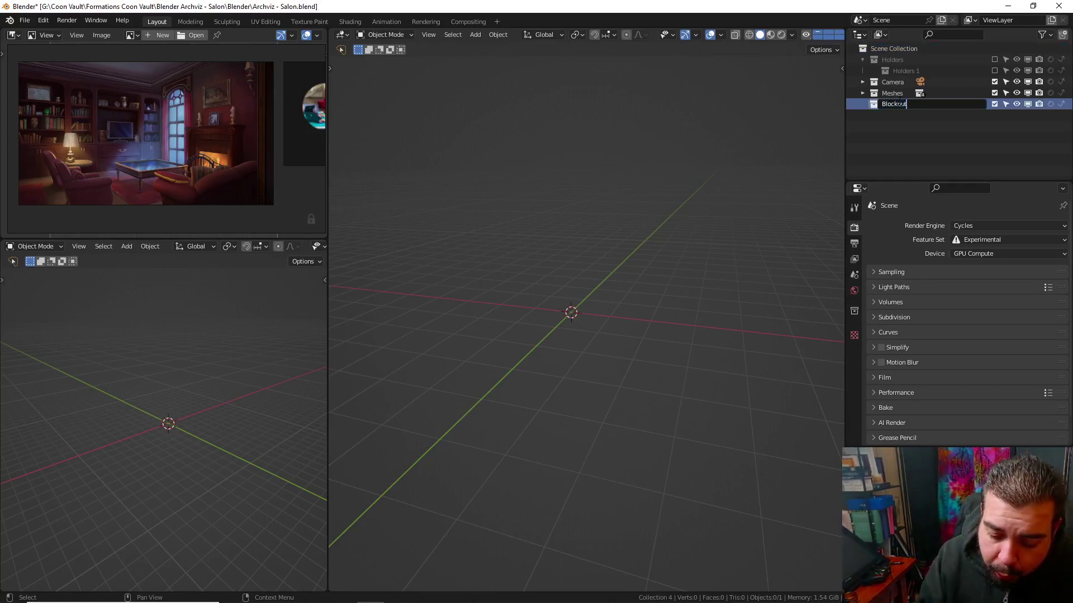
text(ut)
key(Return)
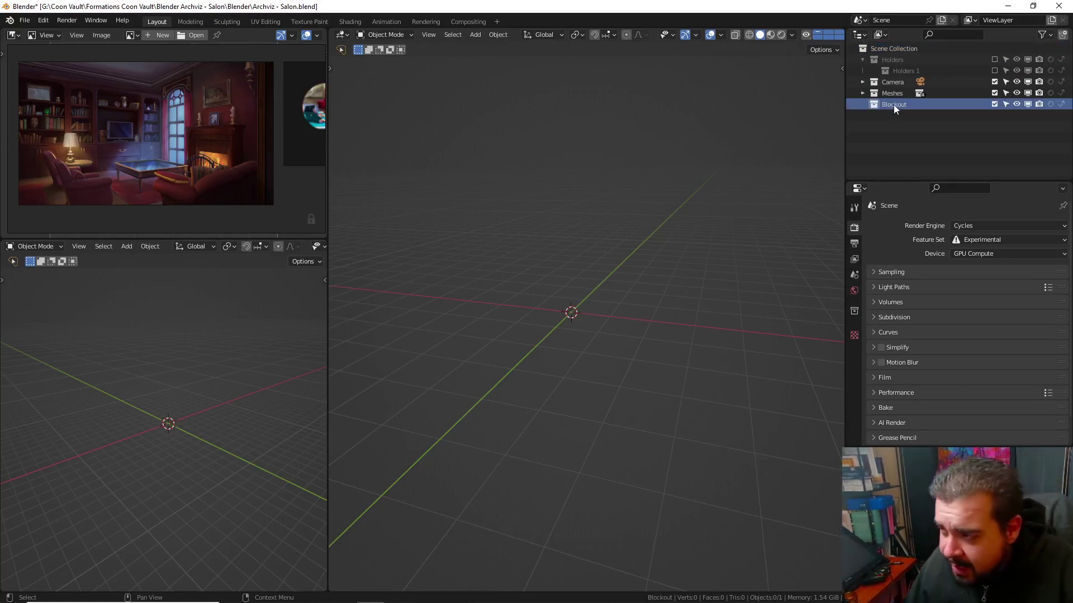
right_click(895, 106)
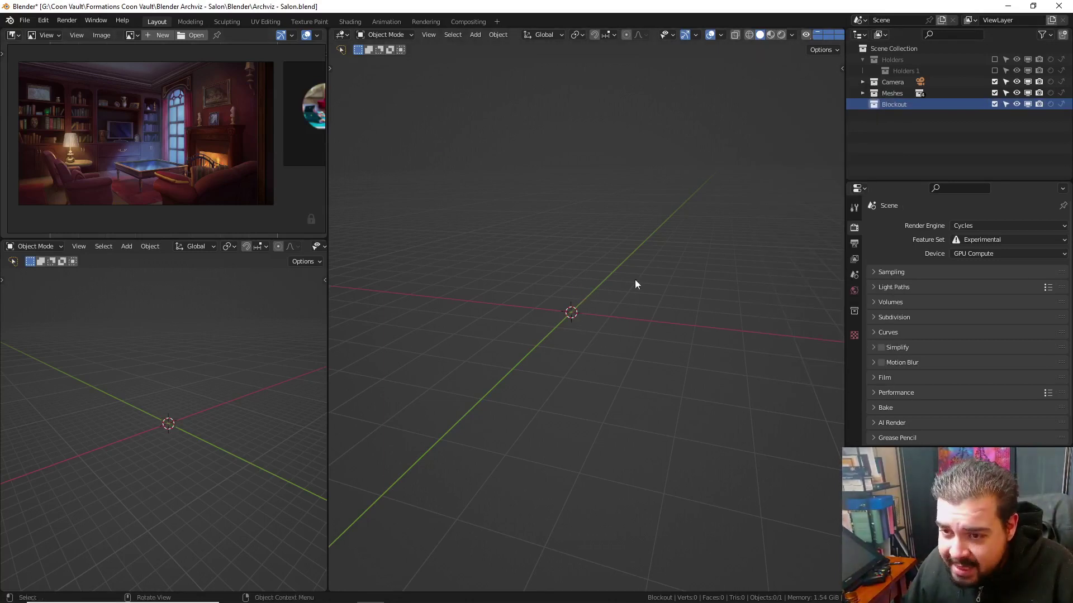
Add a plane at the scene origin and name it B_Salle
key(shift+a)
click(678, 295)
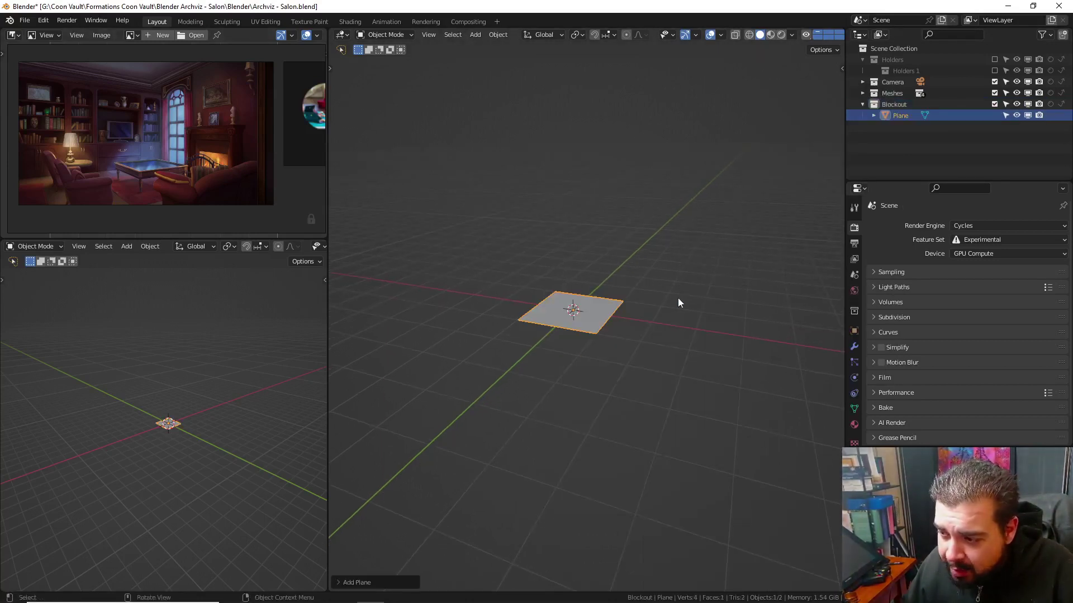
double_click(901, 116)
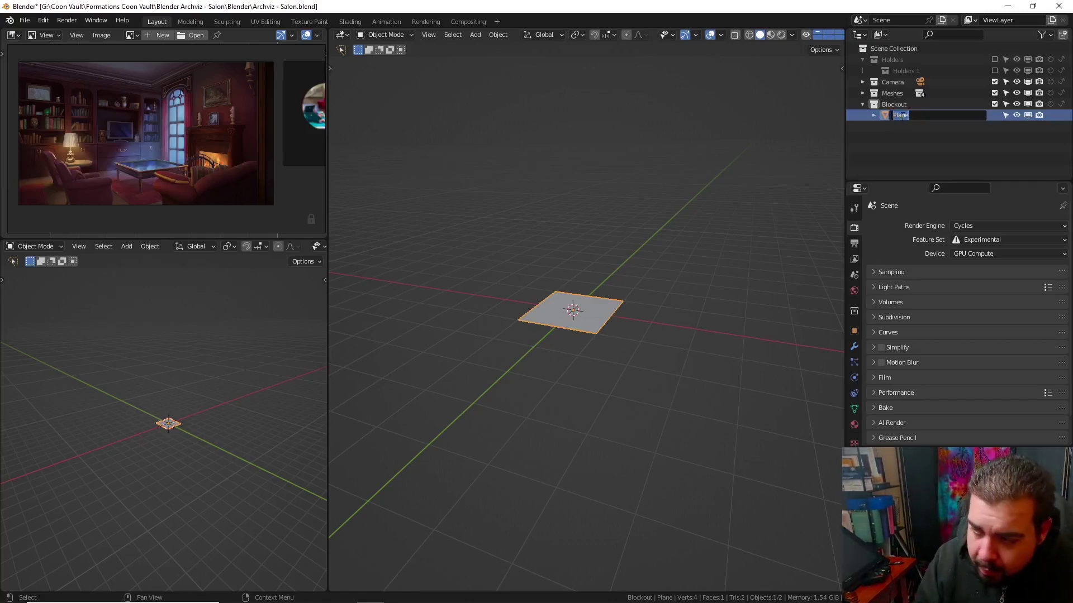
text(B)
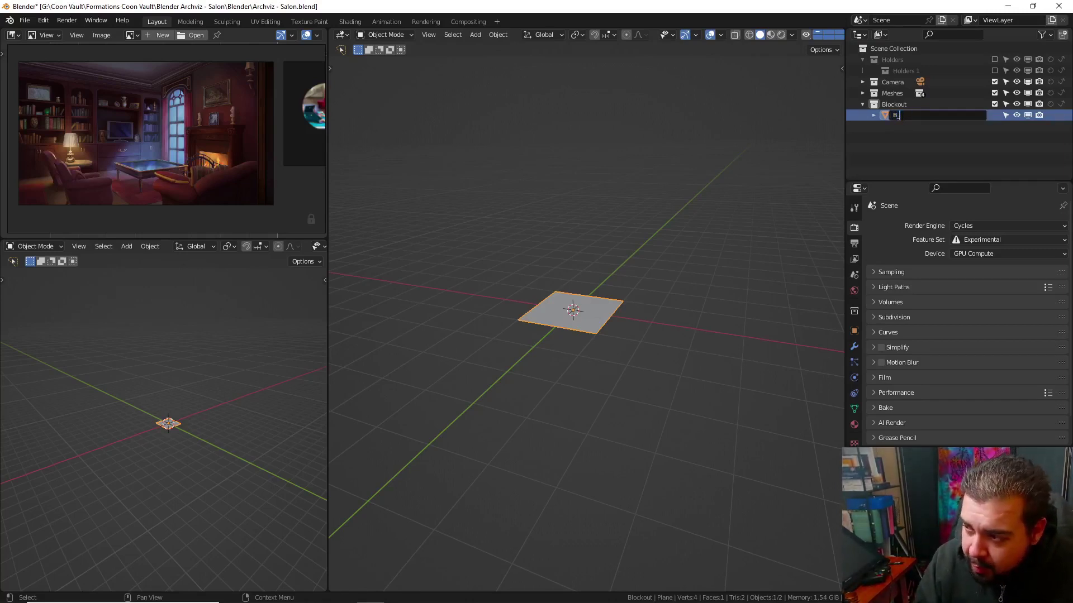
text(_Salle)
key(Return)
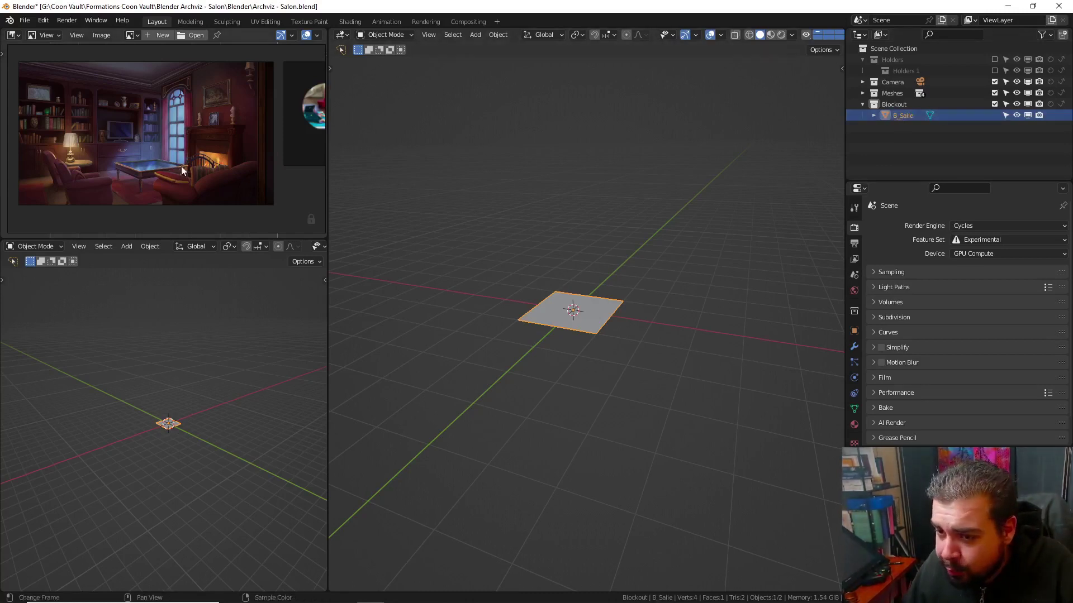
Scroll the reference image down to the bookcase product card and its Caractéristiques
scroll(195, 161, down, 2)
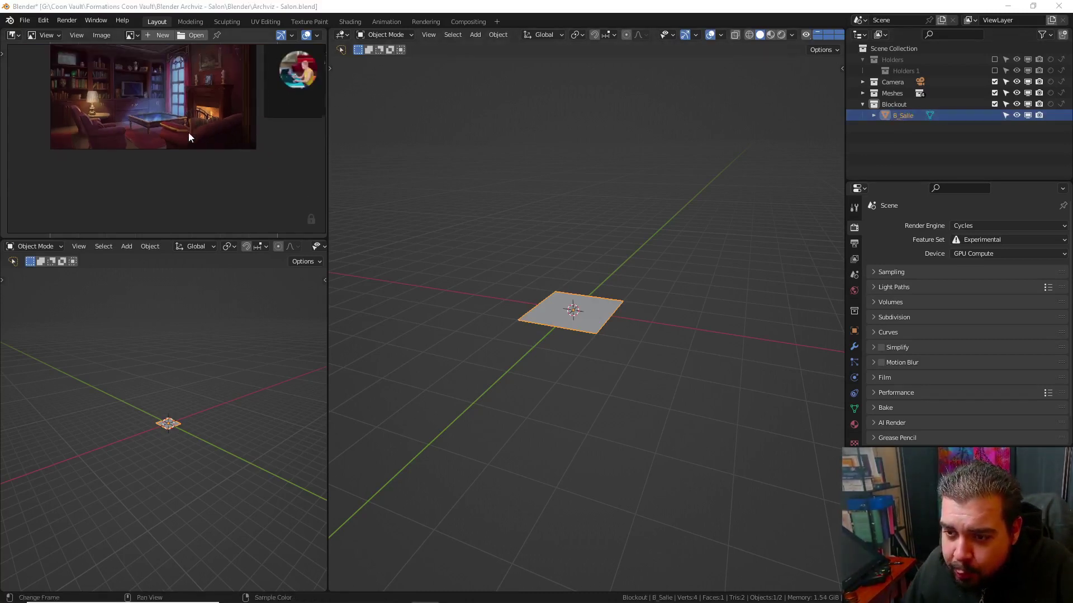
scroll(189, 132, down, 2)
shift+scroll(182, 168, down, 3)
scroll(183, 155, down, 2)
shift+scroll(182, 156, down, 2)
Add a cube, raise it 1 m on Z, and set its origin to the 3D cursor
scroll(185, 155, up, 3)
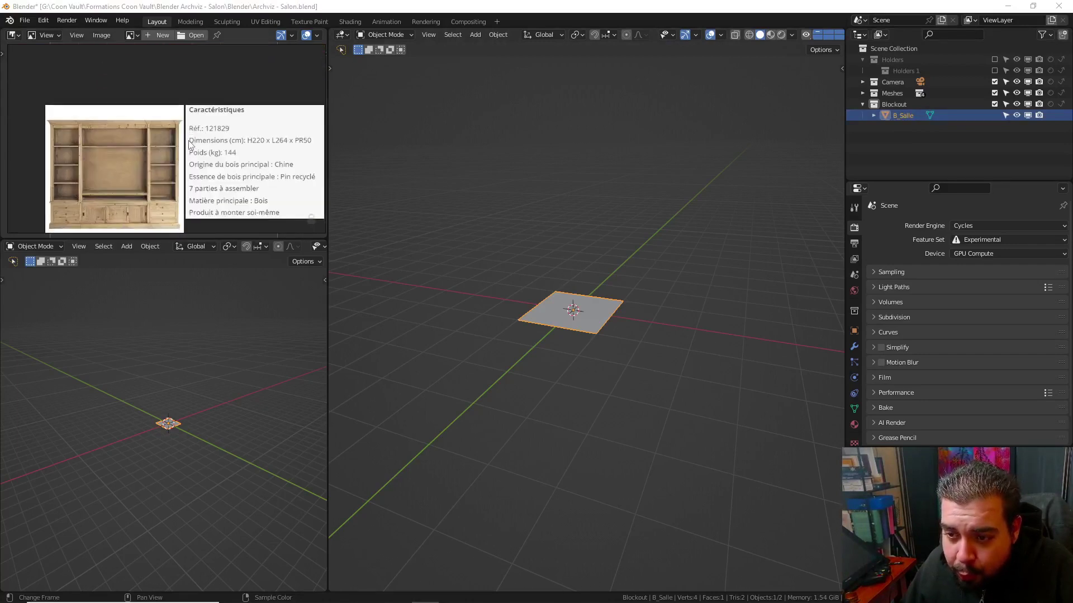
mouse_move(185, 155)
middle_down()
mouse_move(161, 120)
mouse_move(250, 109)
middle_up()
scroll(161, 120, up, 1)
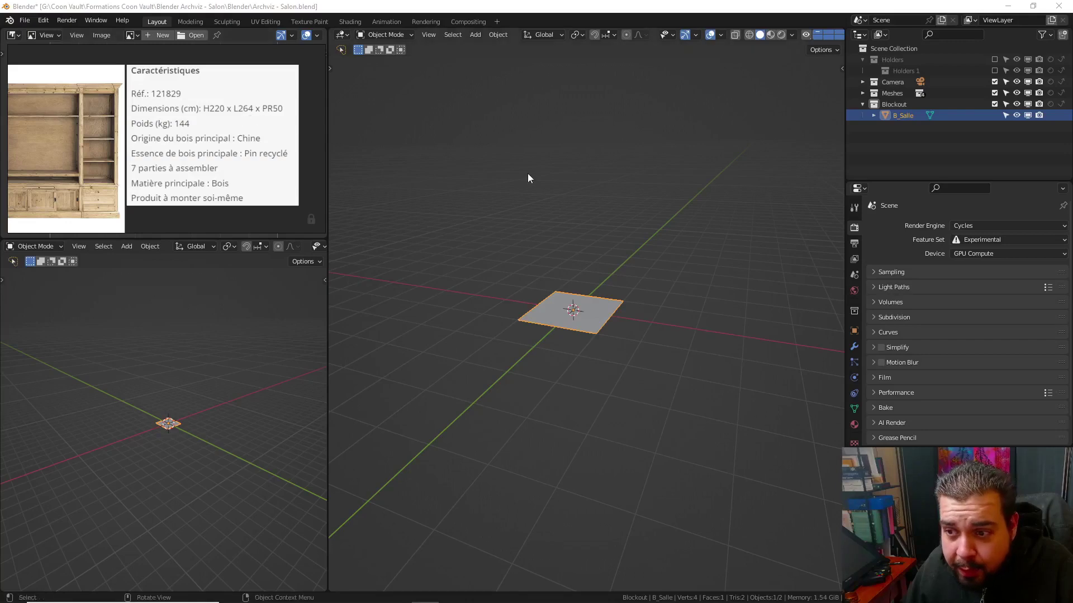
key(shift+a)
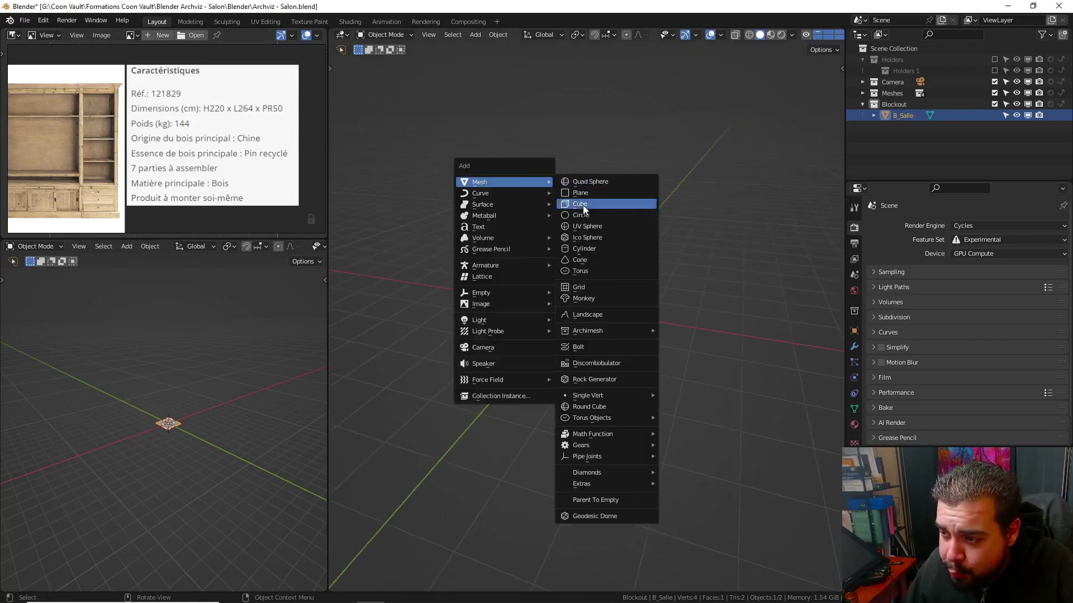
click(570, 209)
text(g)
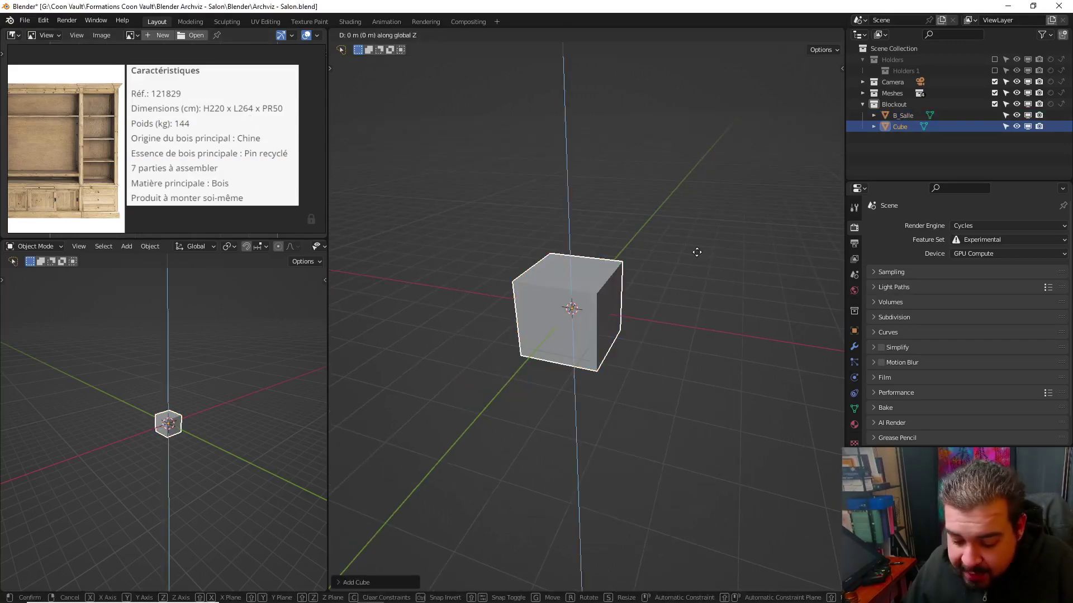
text(z1)
key(Return)
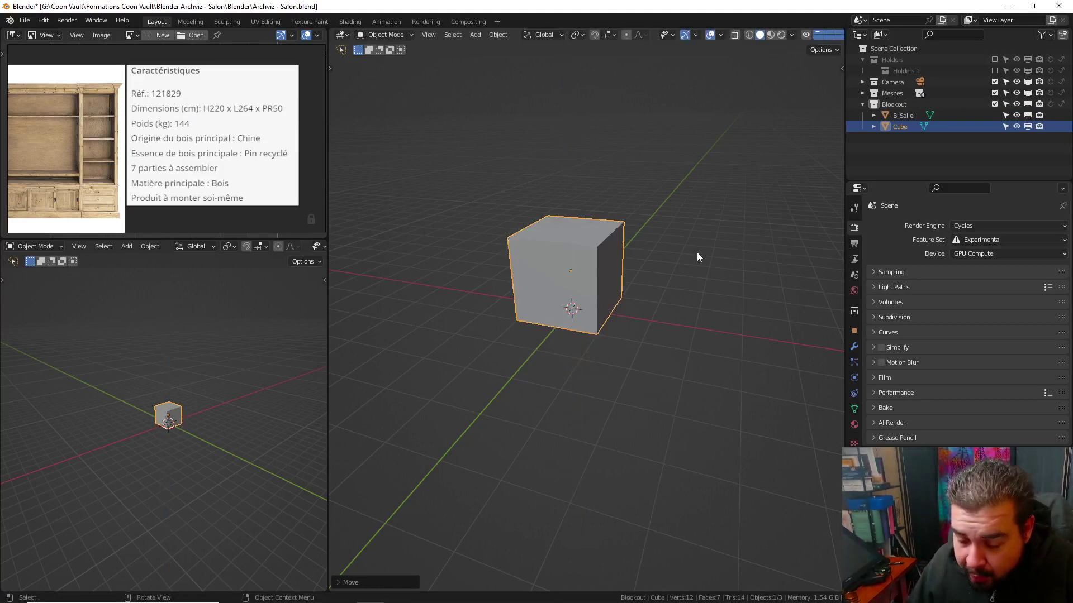
key(q)
click(692, 240)
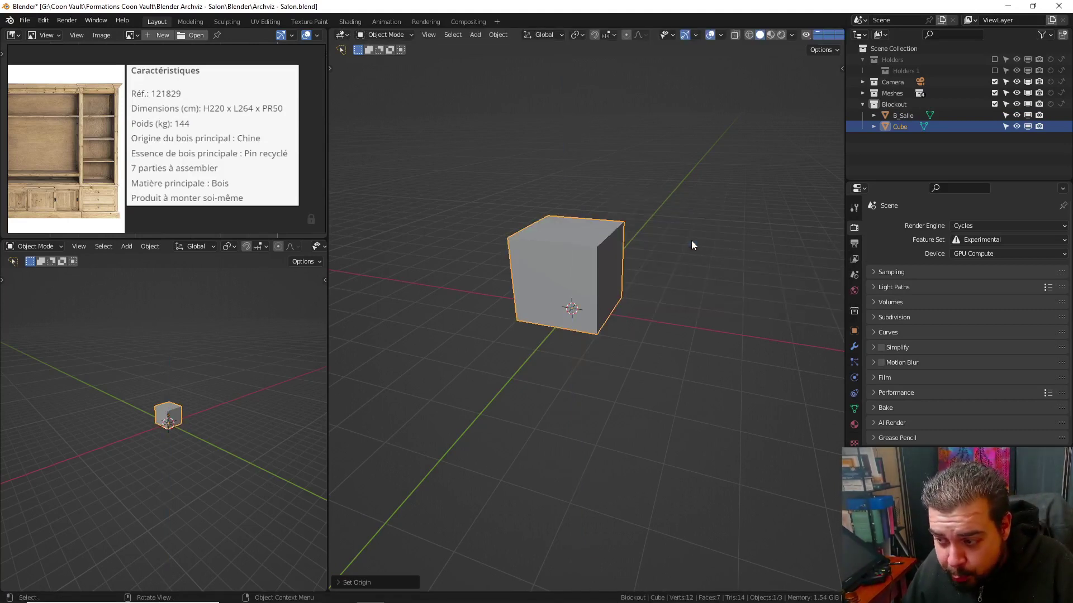
middle_drag(662, 244, 626, 236)
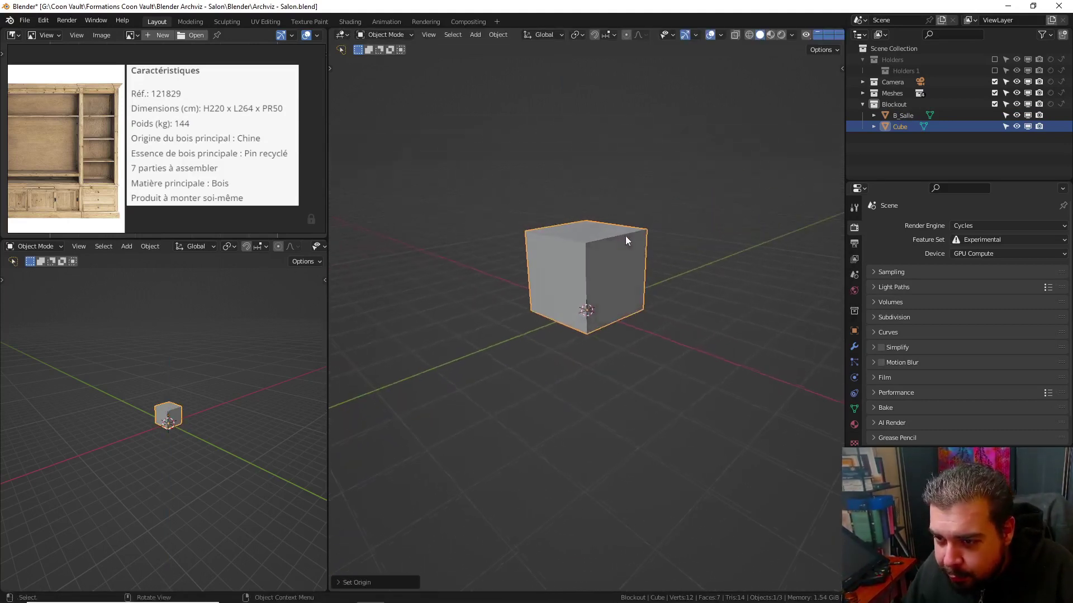
Set the cube's dimensions to Z 2.2, X 2.64 and Y 0.5 m in the sidebar
key(n)
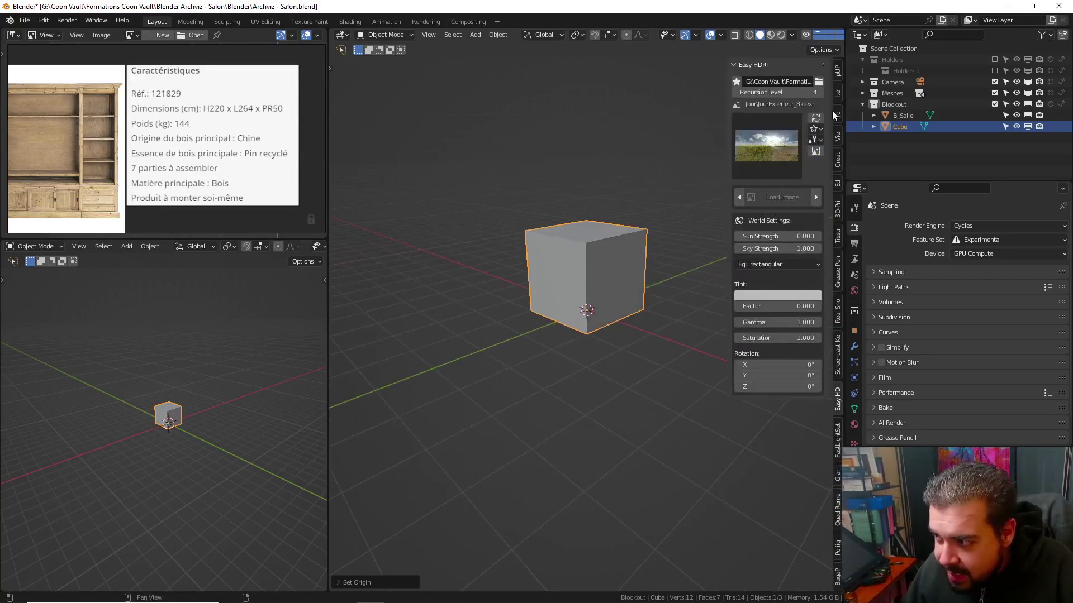
click(838, 94)
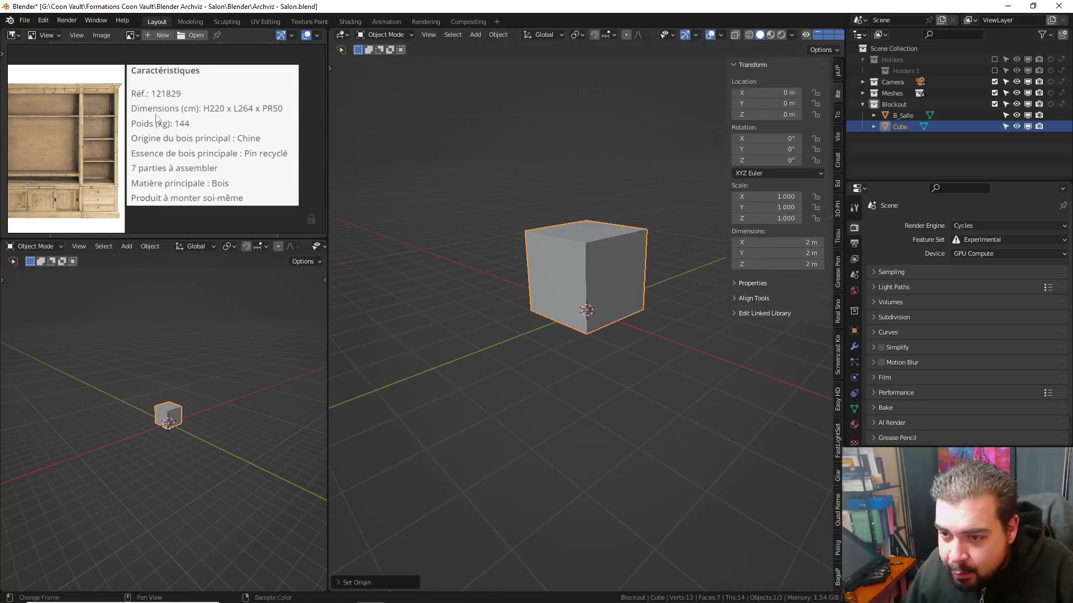
click(792, 264)
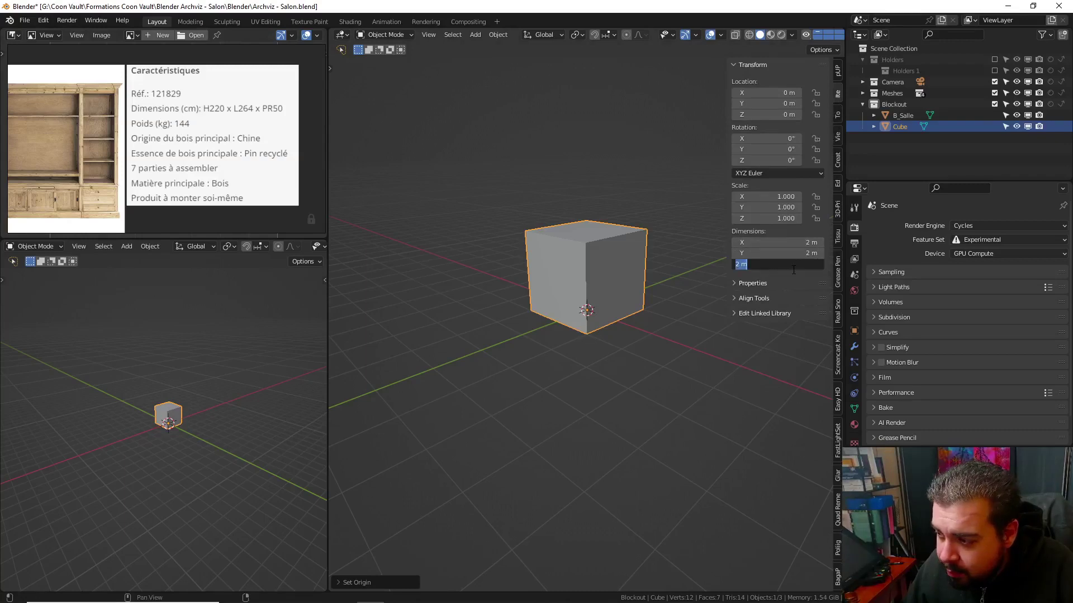
text(2.2)
key(Return)
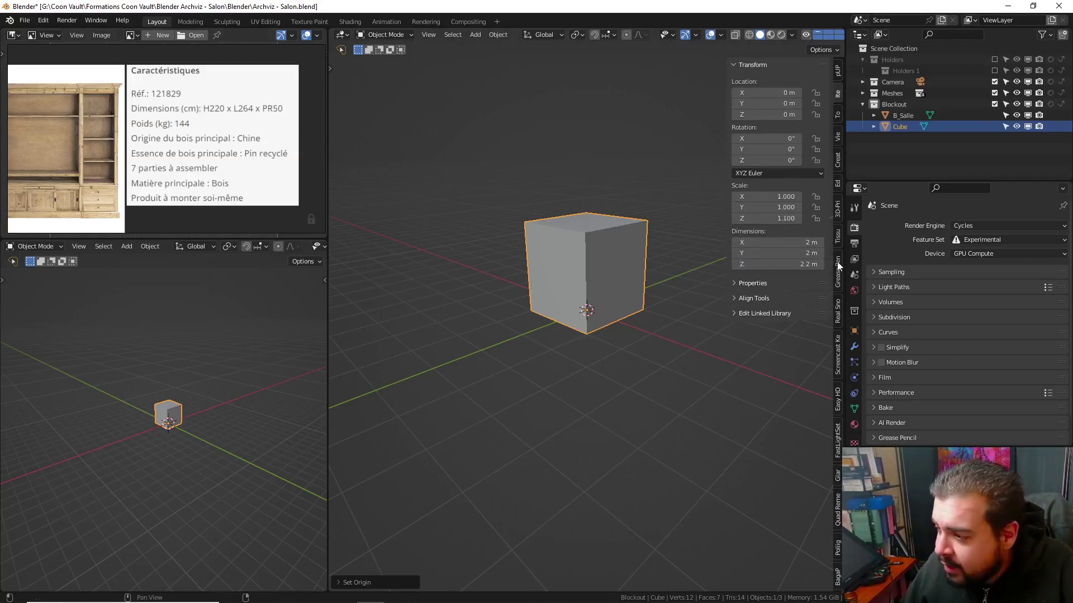
click(785, 243)
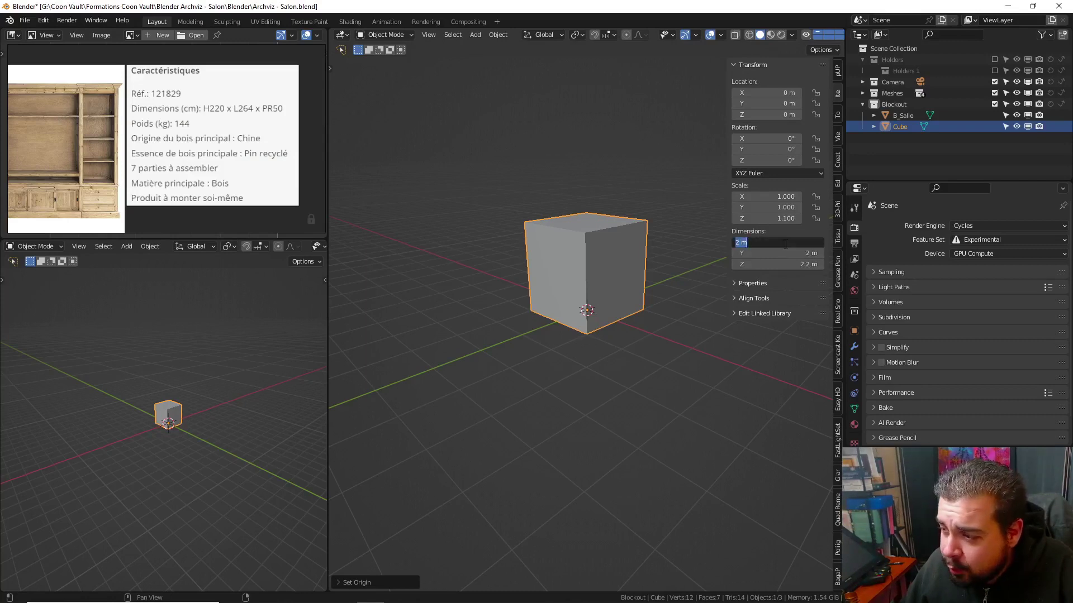
text(2.64)
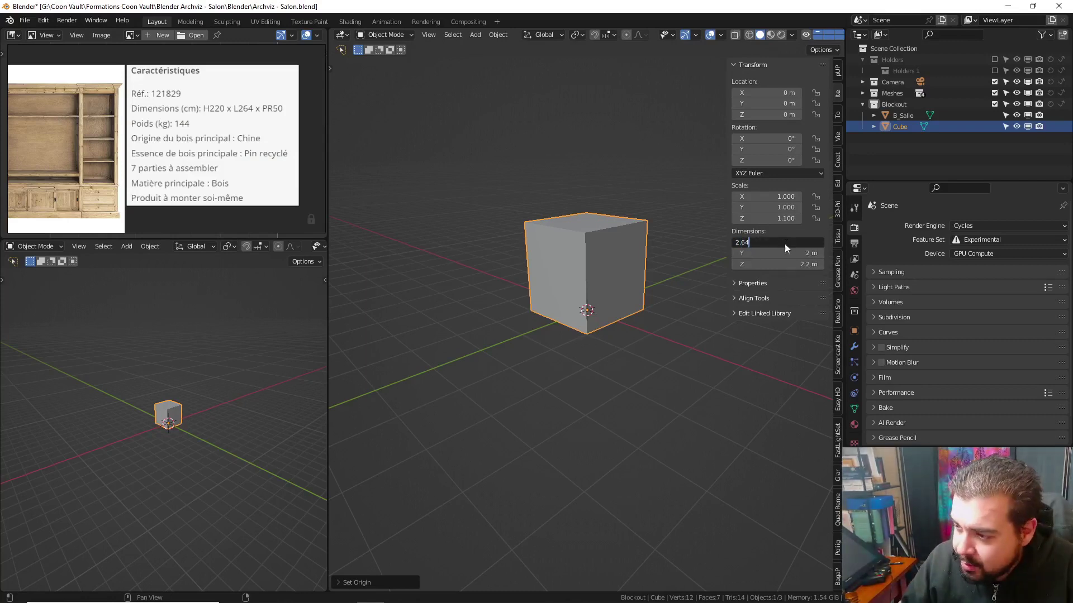
key(Return)
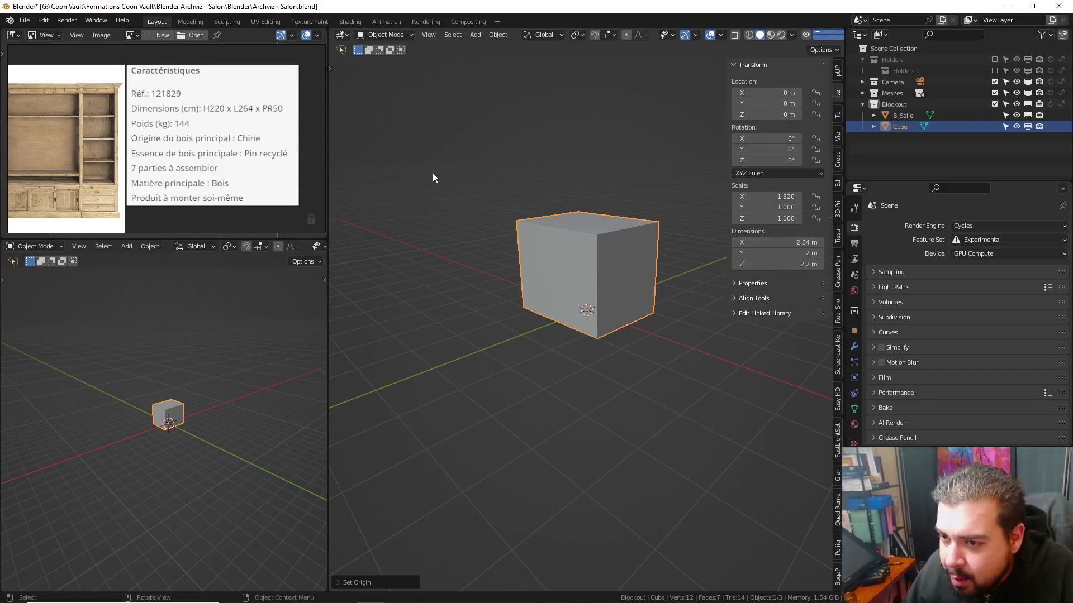
click(786, 255)
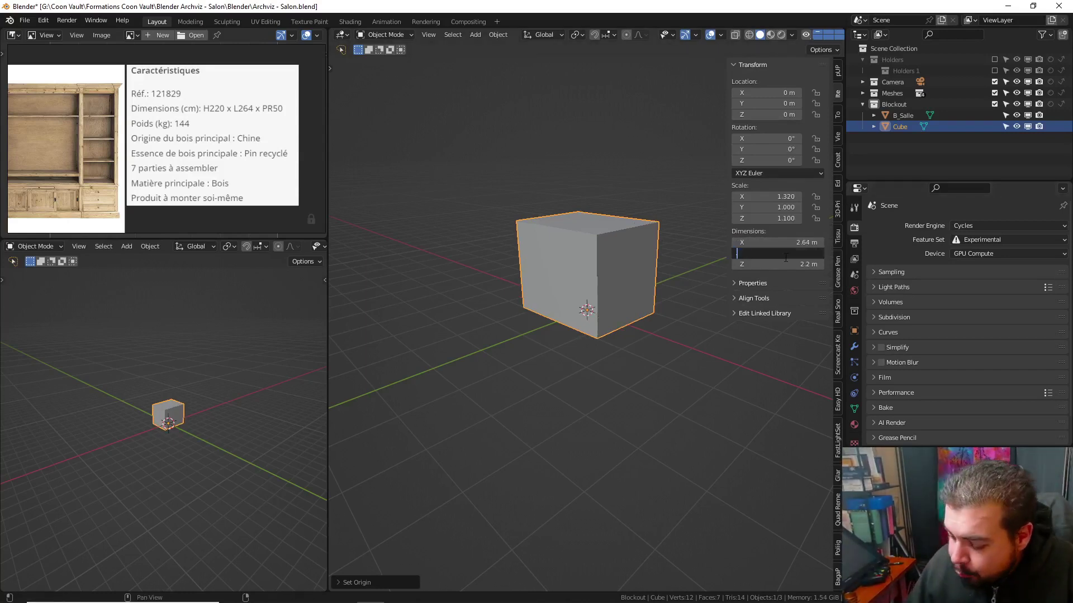
text(0.5)
key(Return)
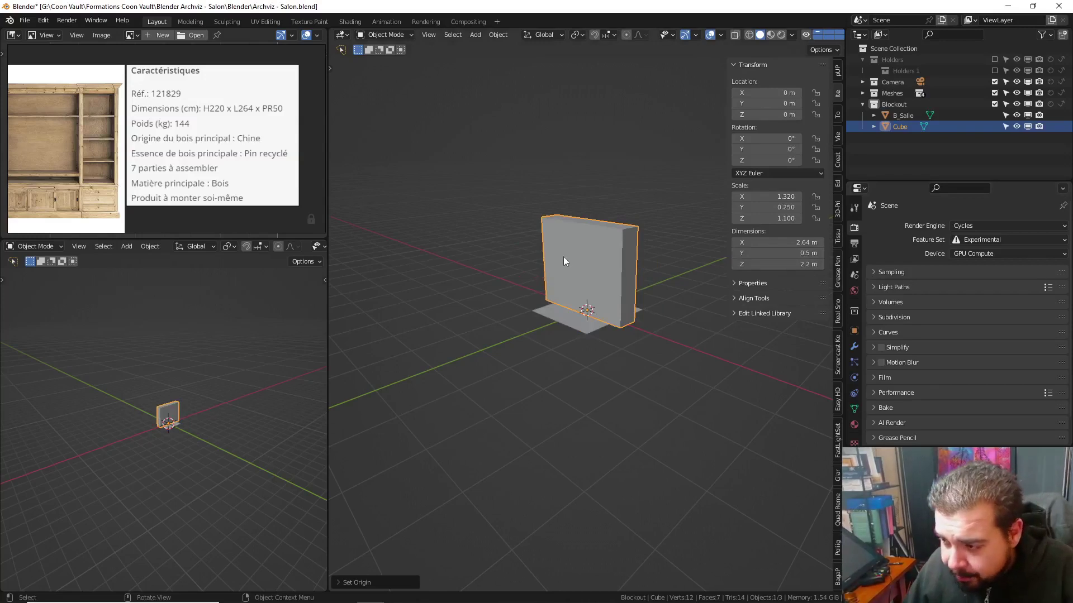
Rename the cube to B_Bibliotheque
middle_drag(563, 261, 601, 263)
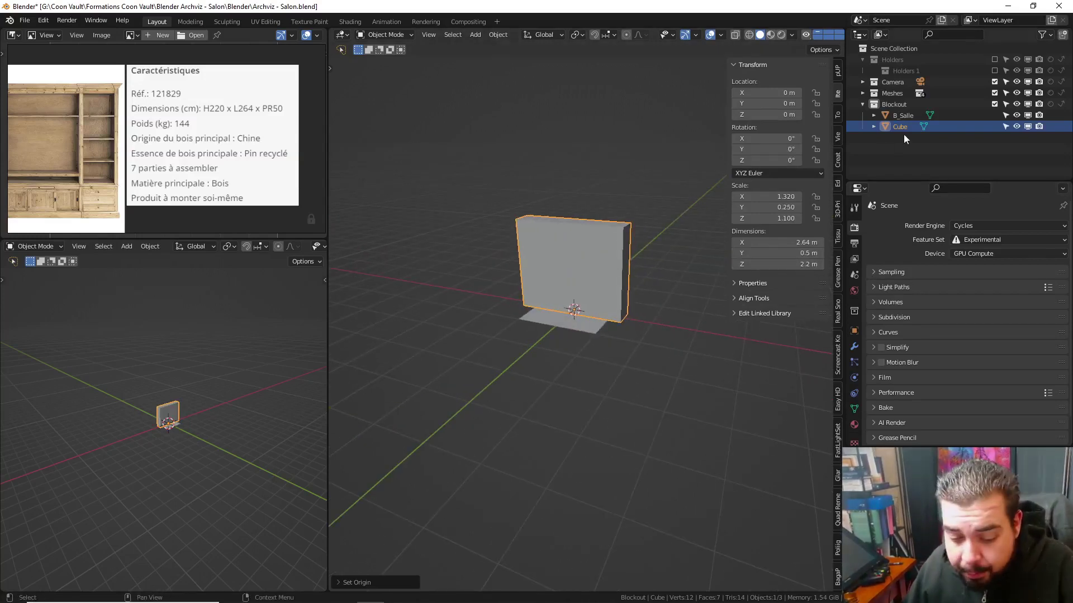
key(F2)
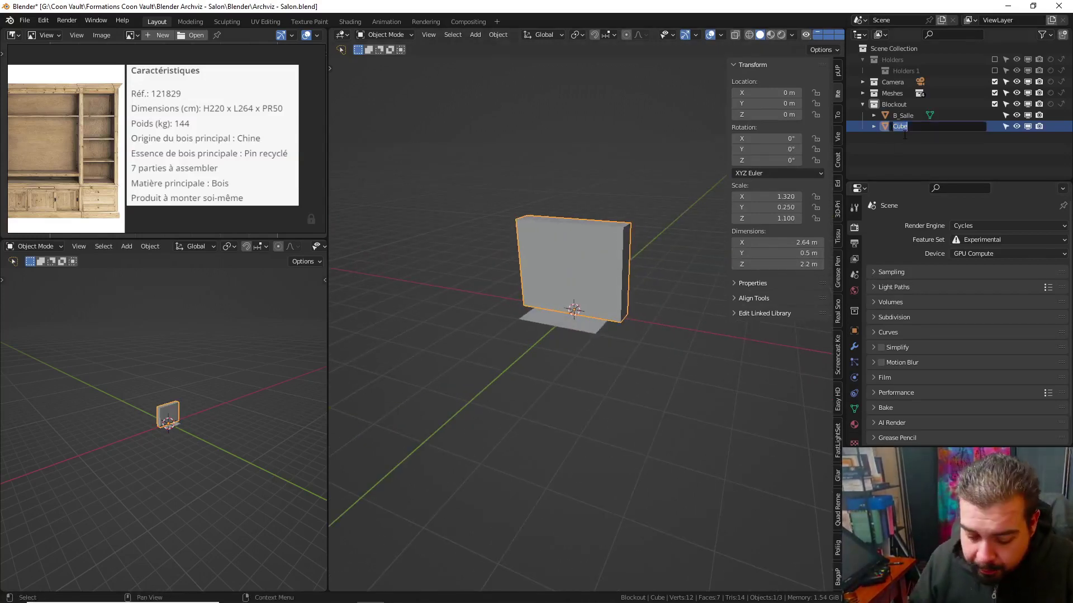
text(B_Bibliotheq)
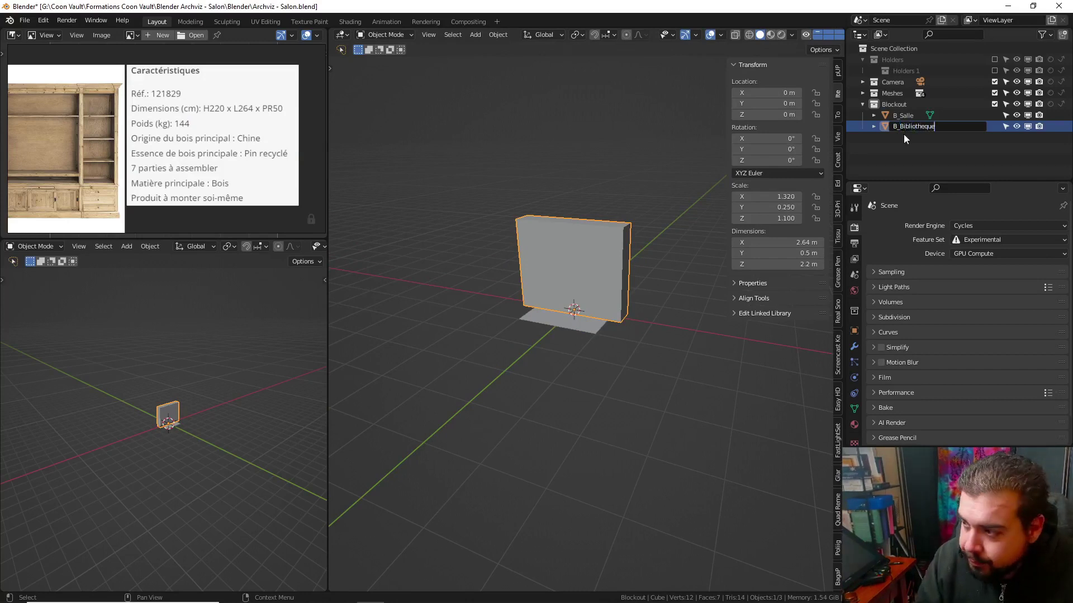
key(Return)
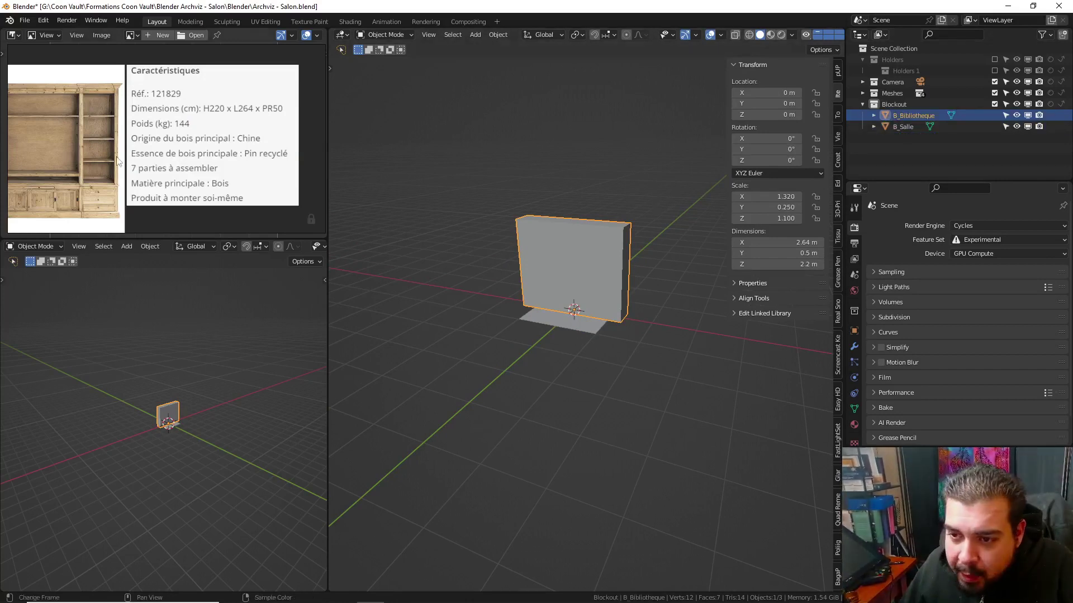
Hide the bookcase and floor plane, and bring the coffee table reference card into view
key(h)
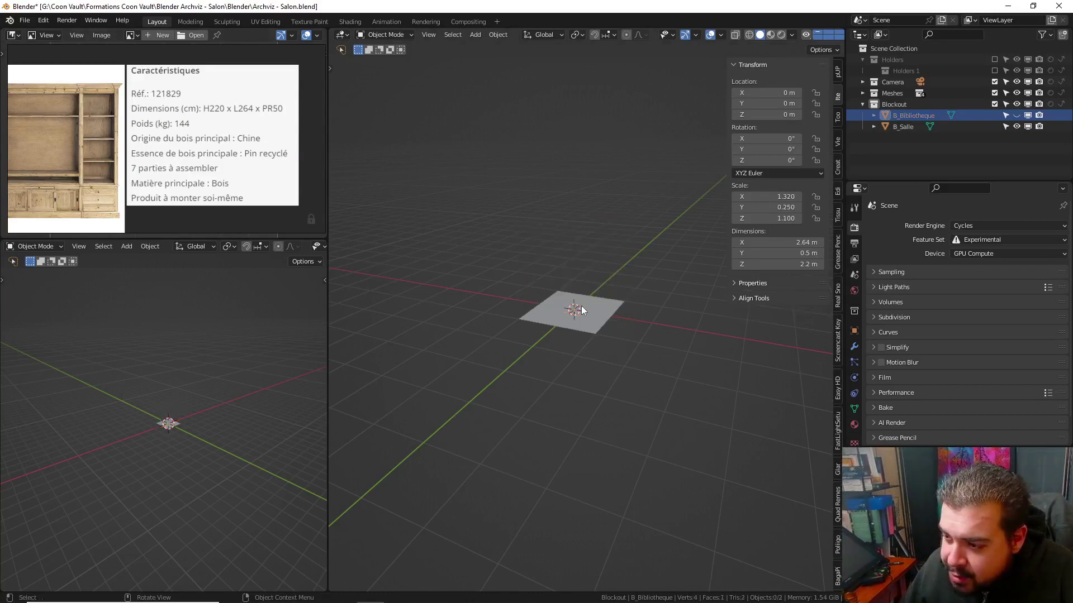
click(582, 309)
key(h)
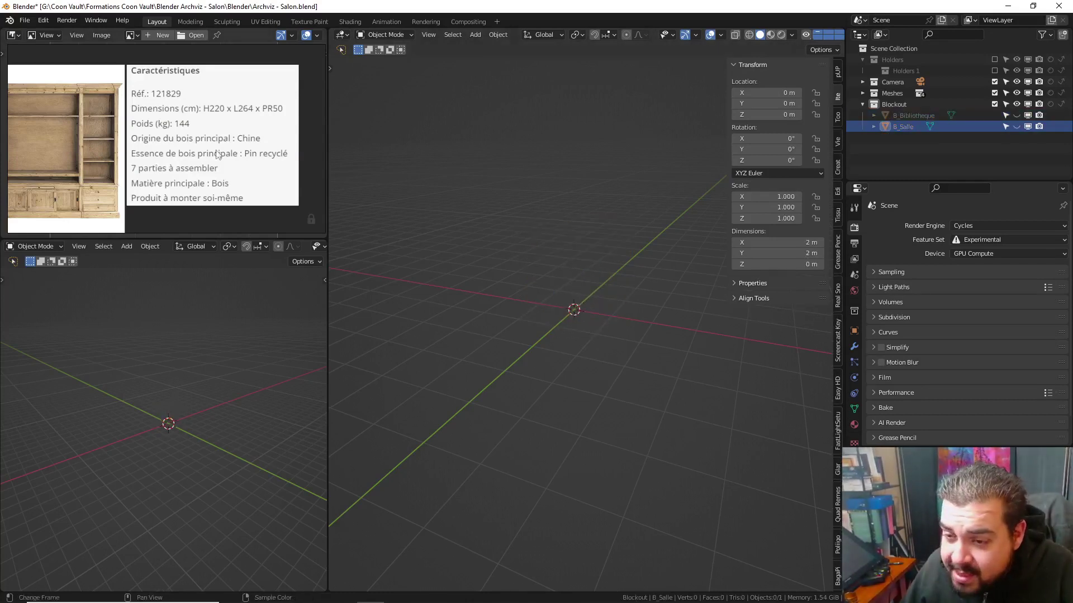
scroll(202, 173, down, 3)
middle_drag(202, 172, 209, 117)
middle_drag(208, 163, 200, 118)
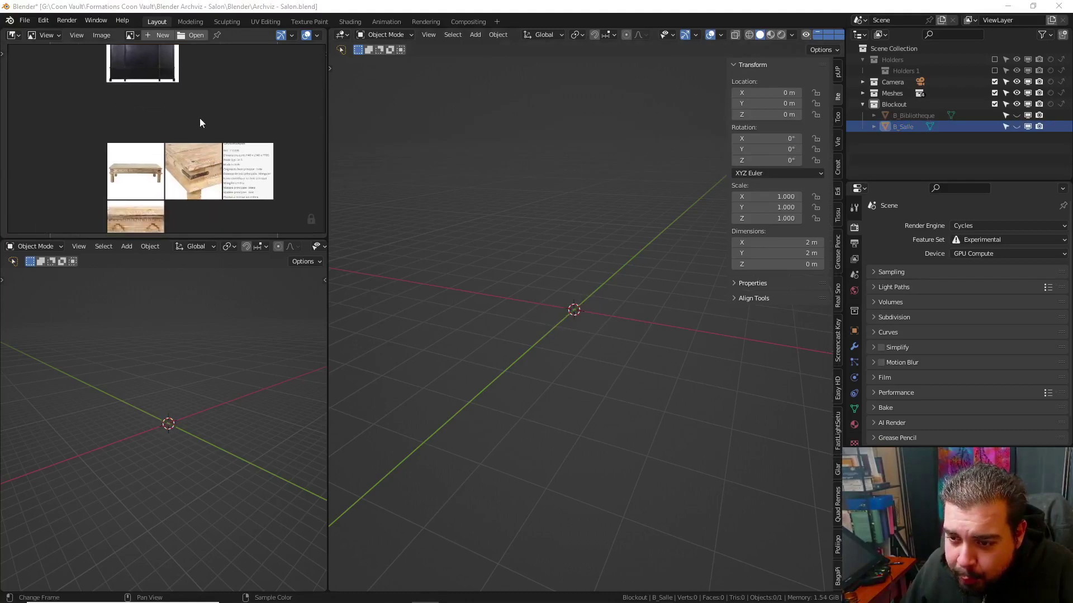
scroll(176, 179, up, 2)
middle_drag(176, 179, 157, 144)
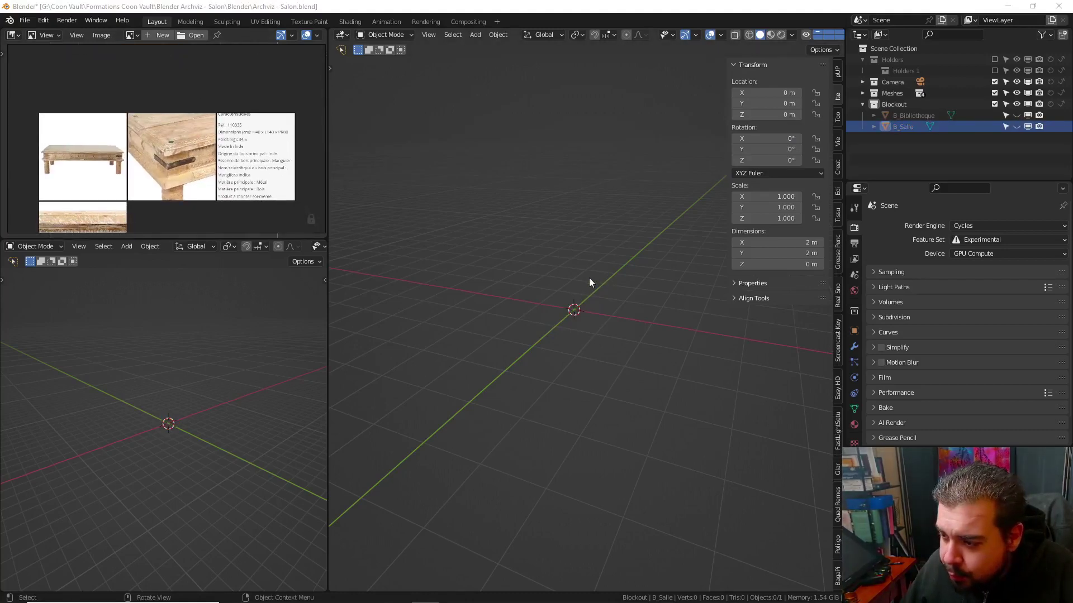
middle_drag(589, 277, 599, 276)
Add a new cube raised 1 m on Z with its origin at the 3D cursor
key(shift+a)
click(647, 299)
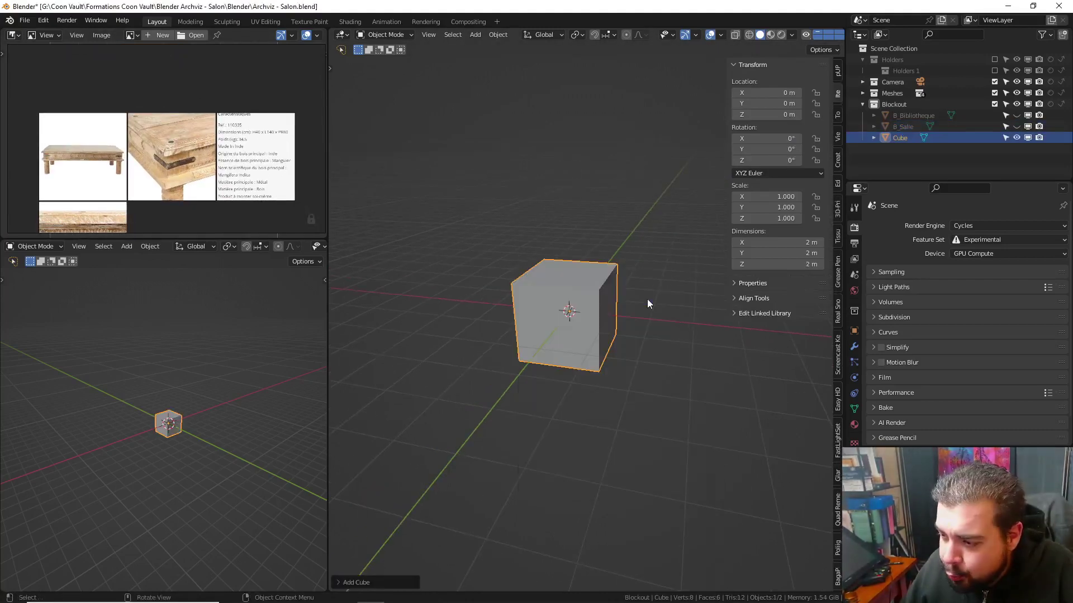
key(g)
key(z)
key(1)
key(Return)
right_click(647, 300)
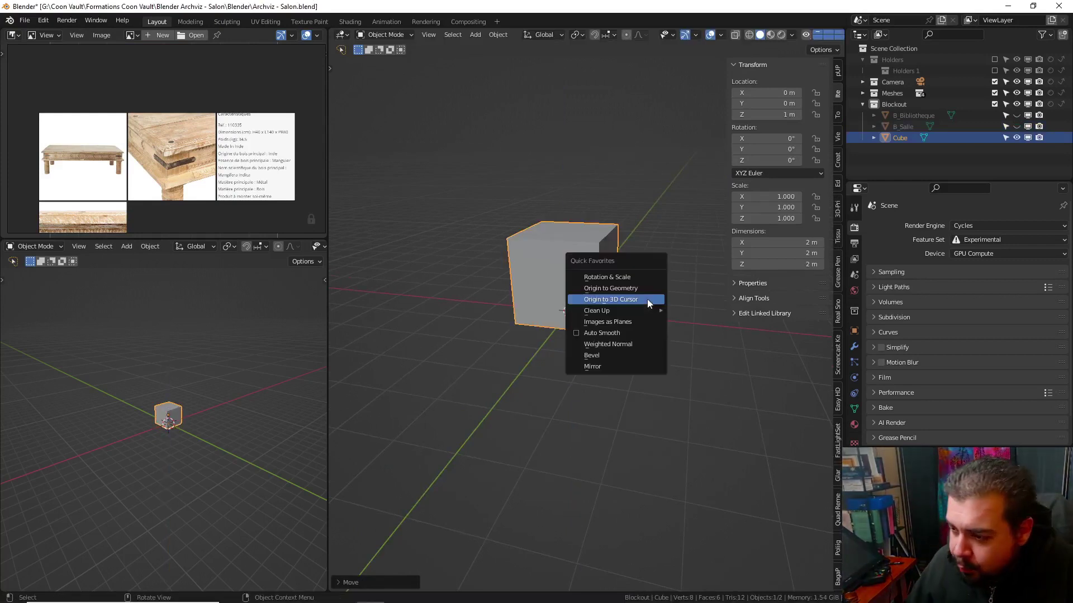
click(642, 304)
Set the cube's dimensions to Z 0.4, X 1.4 and Y 0.8 m
scroll(247, 151, up, 2)
scroll(248, 151, up, 2)
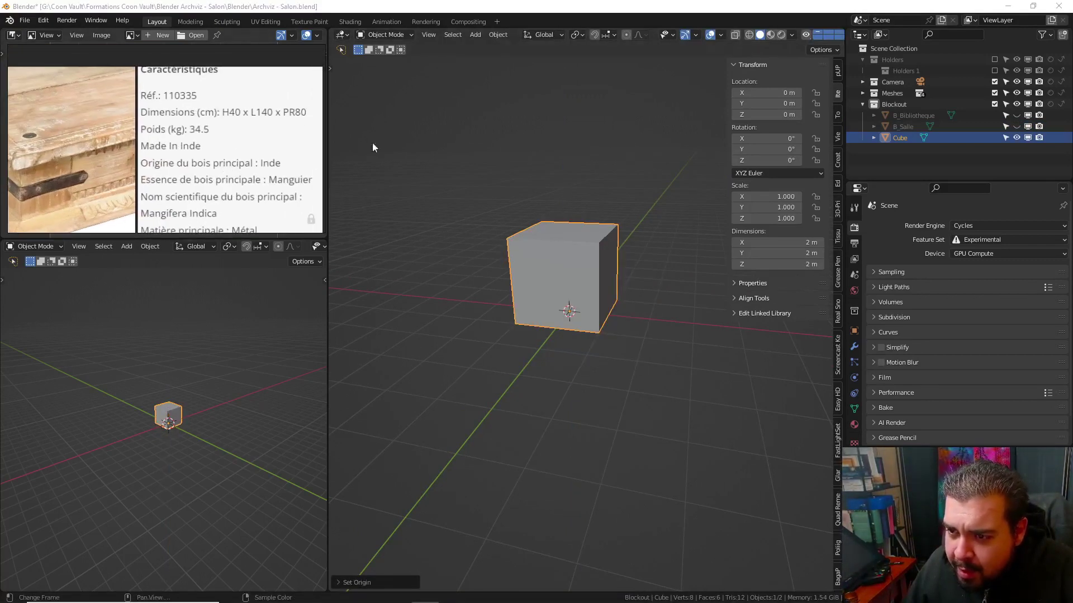
double_click(782, 267)
text(0.4)
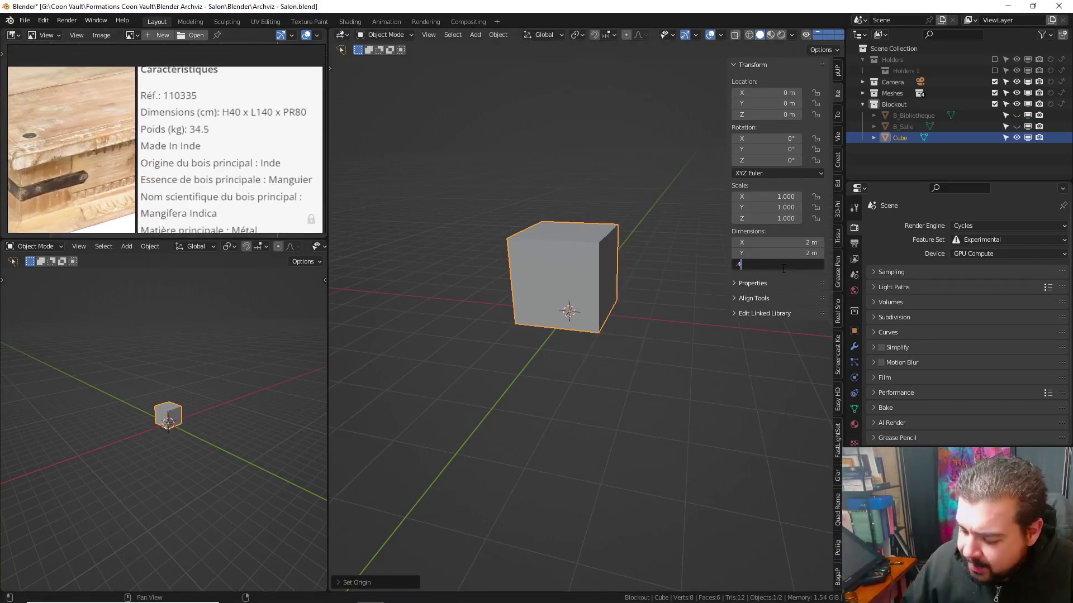
key(Return)
click(792, 244)
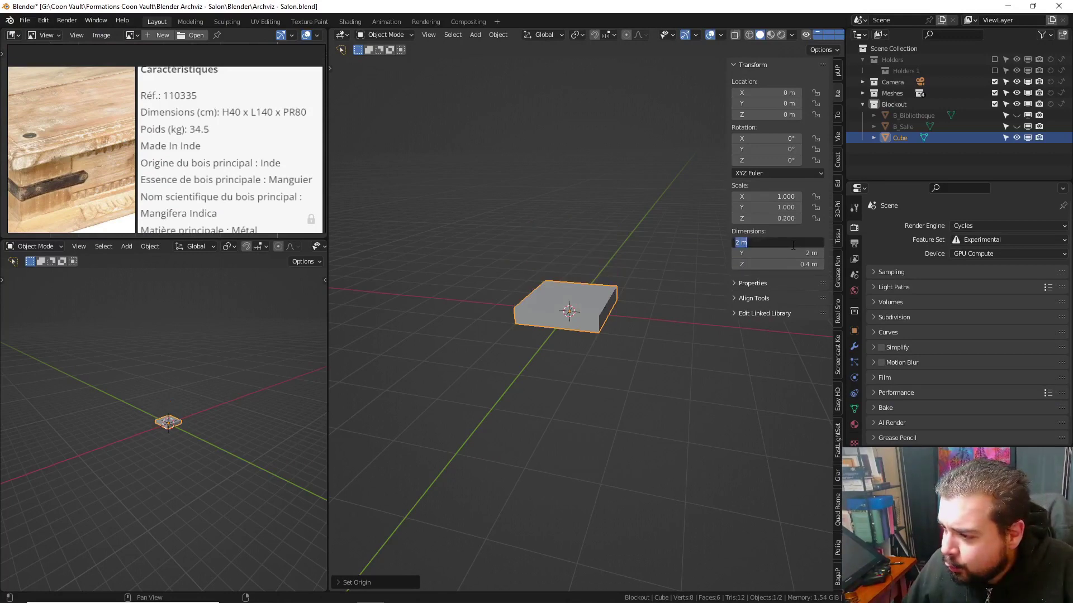
text(1.4)
key(Return)
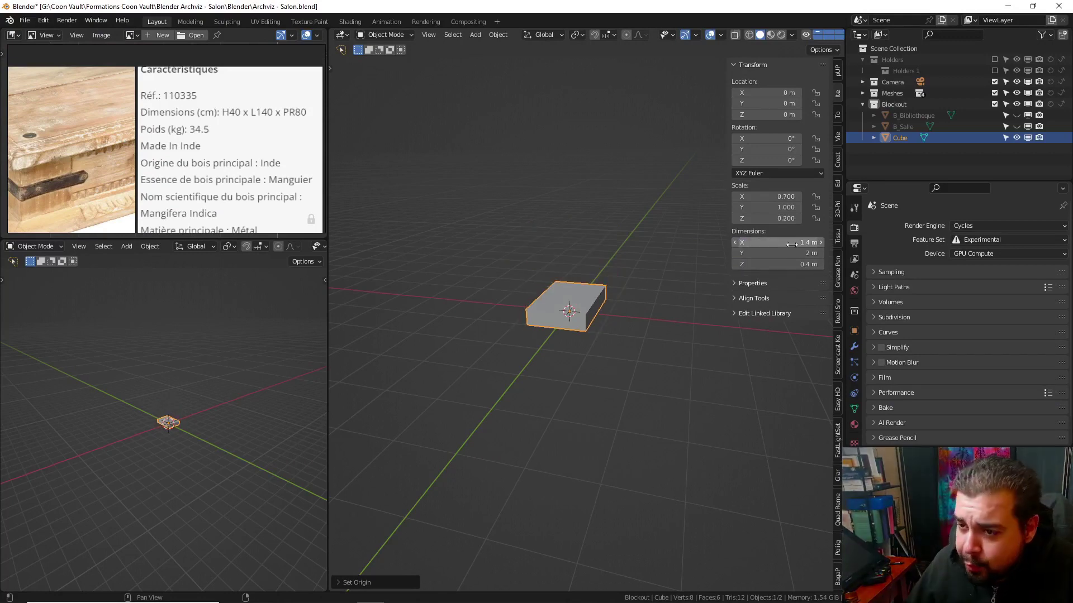
click(795, 253)
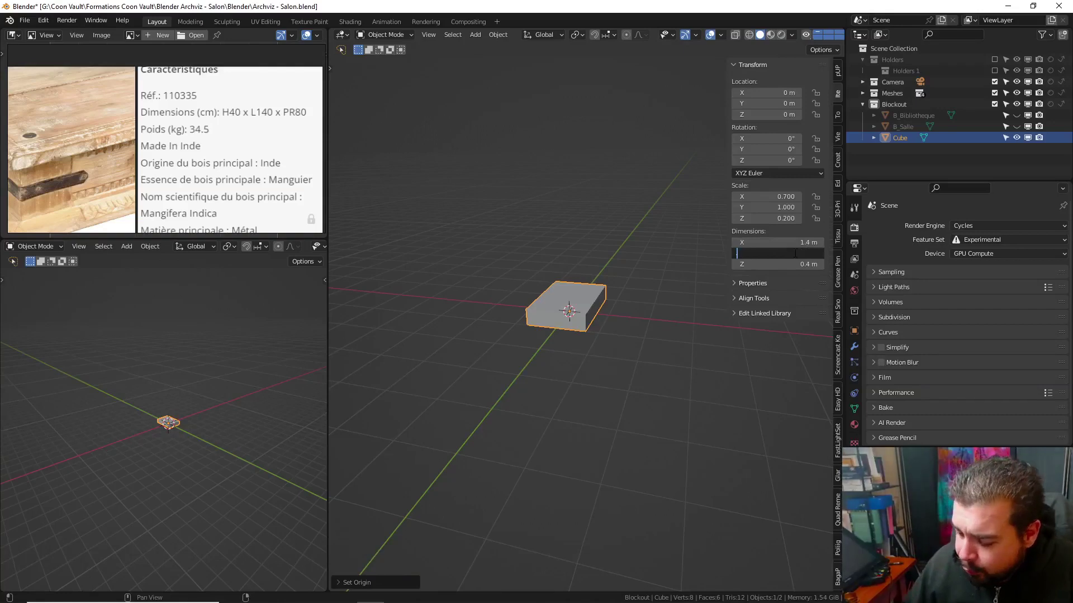
text(0.8)
key(Return)
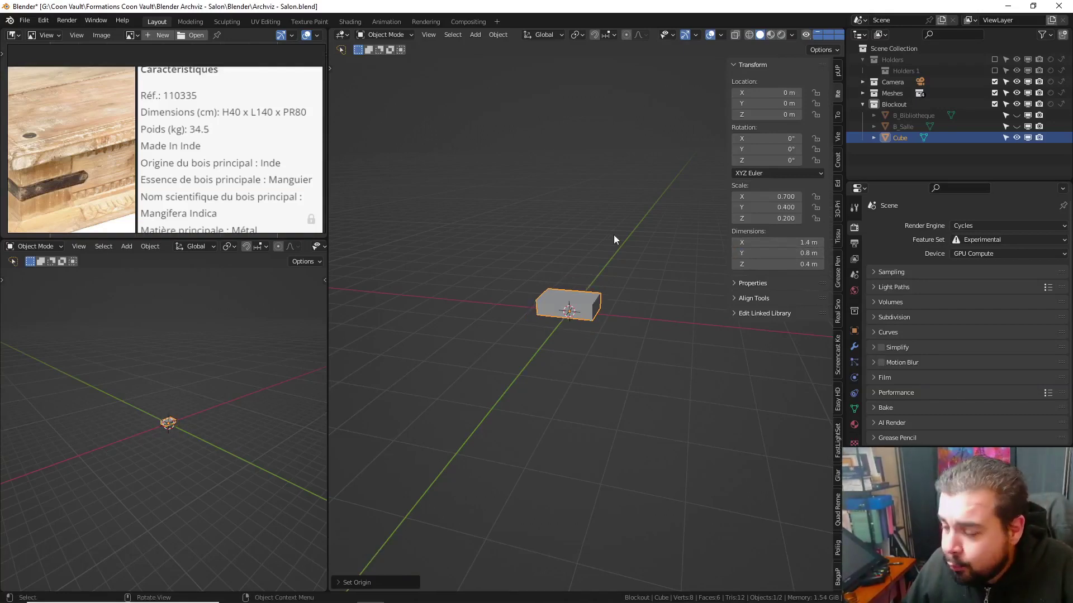
Apply the cube's rotation and scale, centre its origin, and rename it B_TableBasse
key(q)
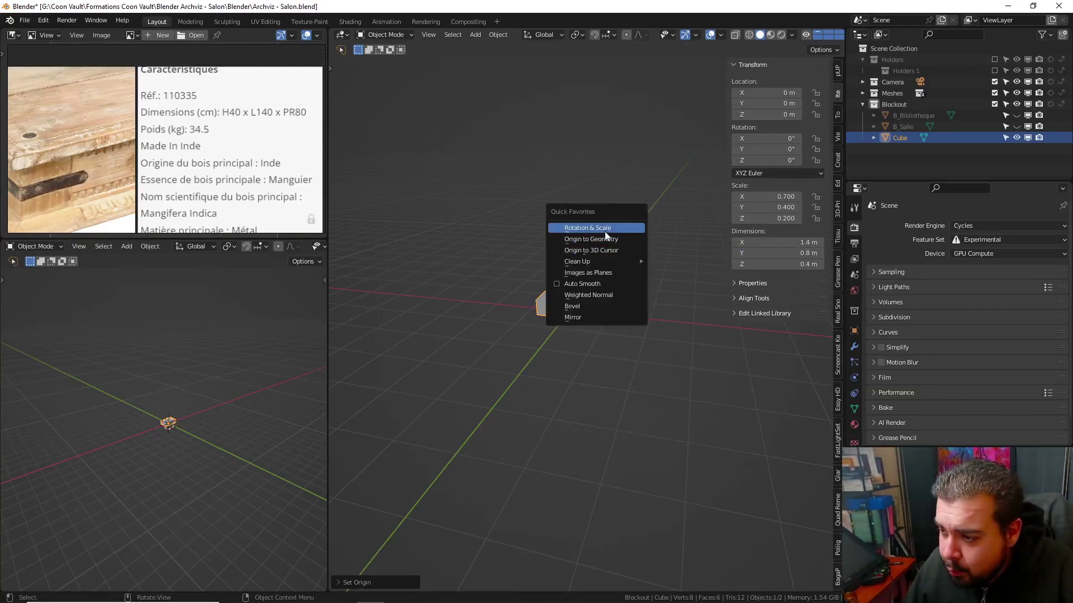
click(605, 229)
key(q)
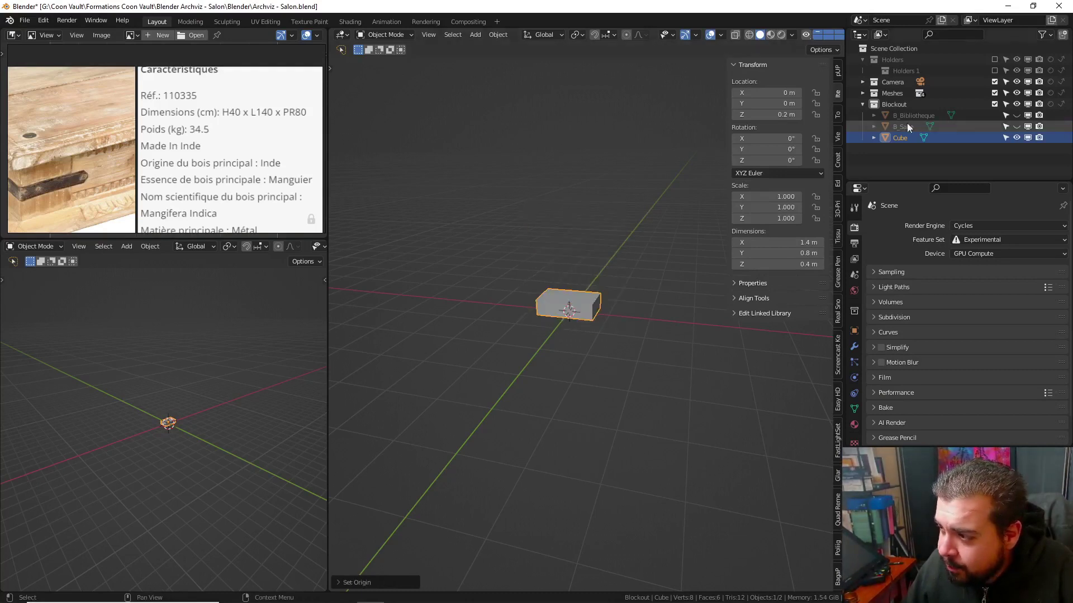
double_click(893, 139)
text(B)
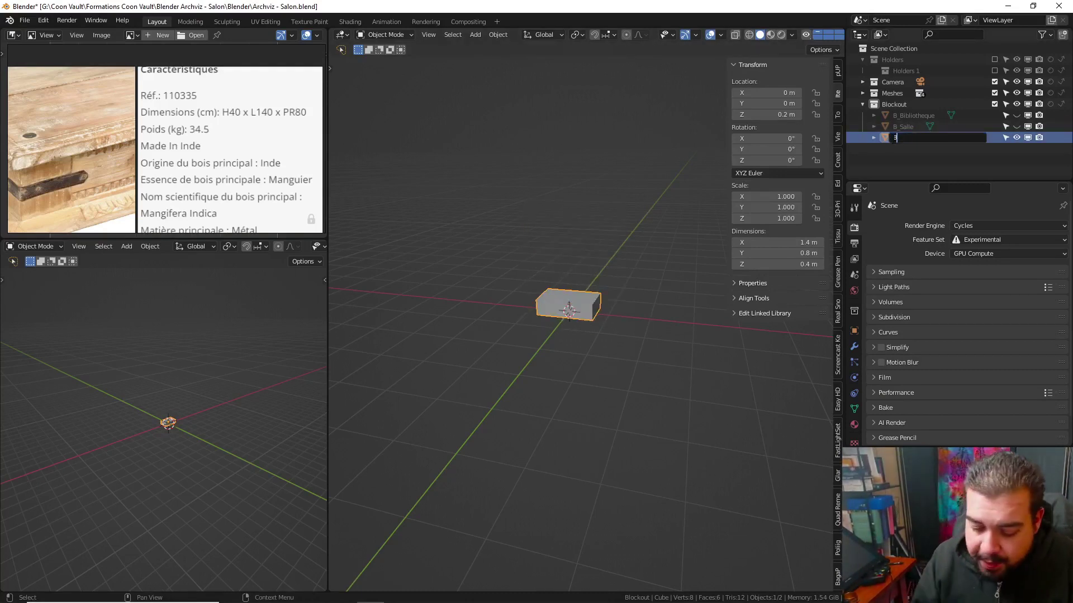
text(_)
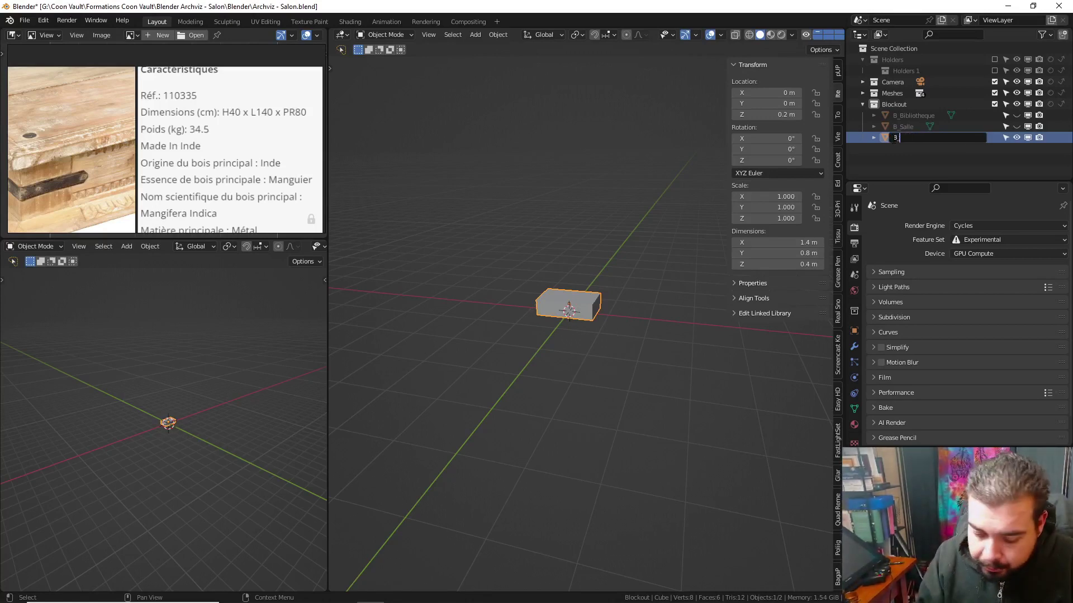
text(_Table)
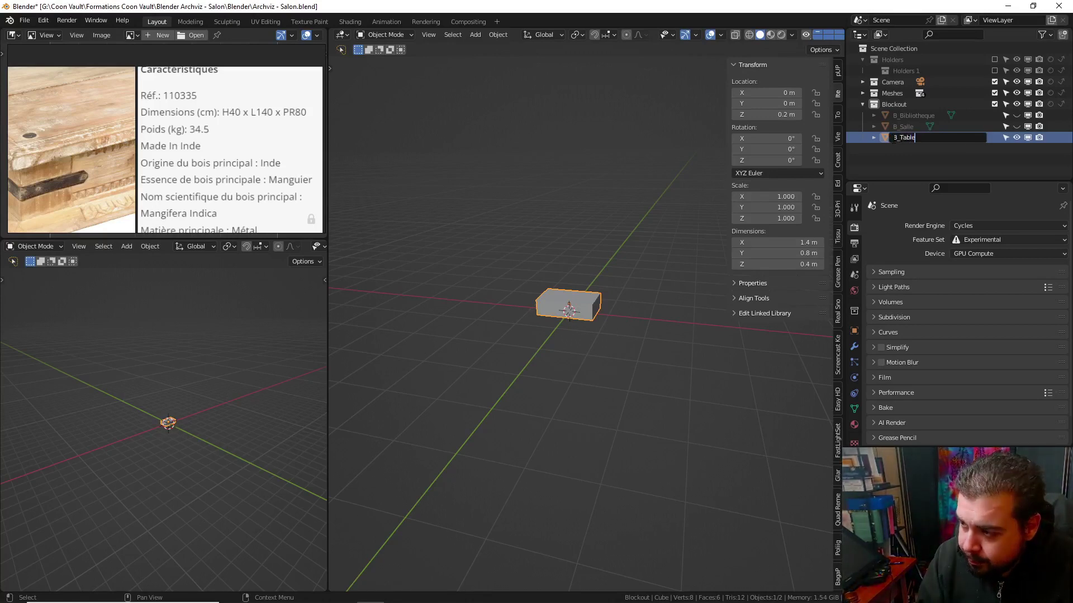
text(Basse)
key(Return)
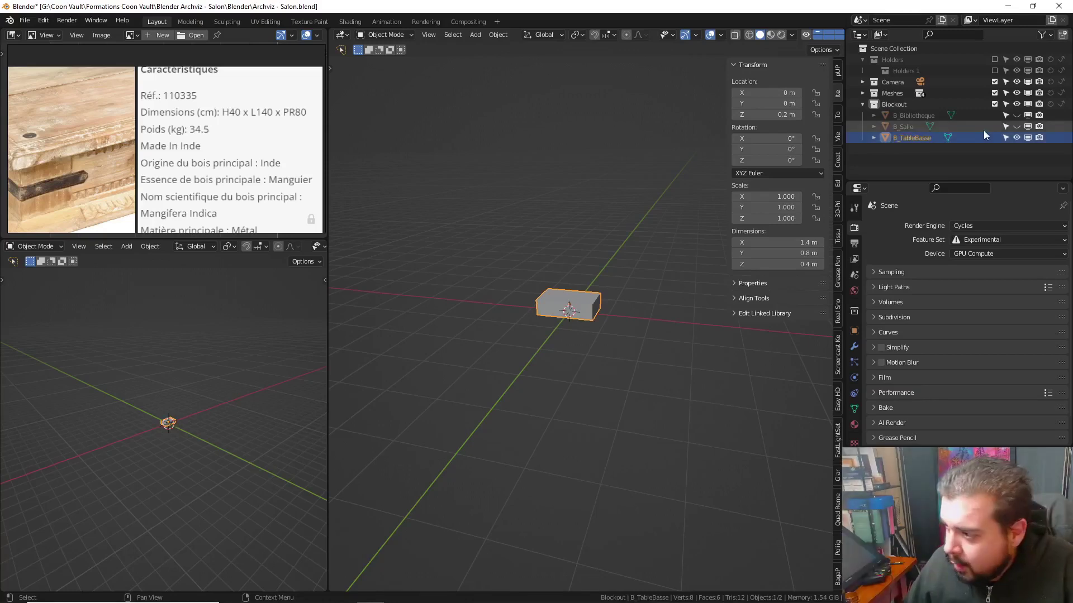
Unhide B_Salle and B_Bibliotheque, apply the bookcase's scale, centre its origin, then hide it
click(1014, 126)
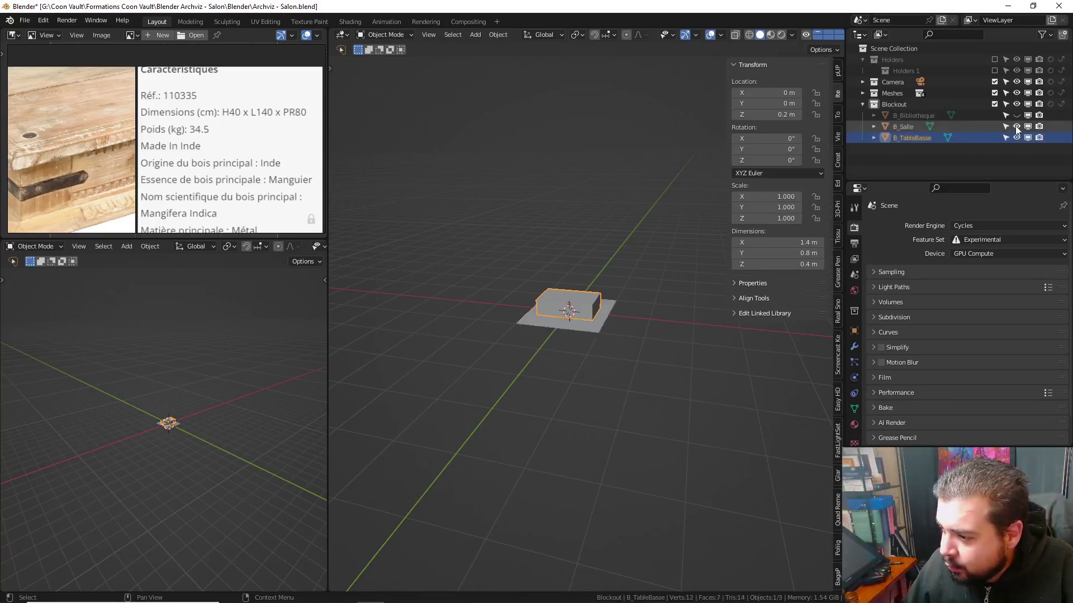
click(1016, 115)
click(926, 118)
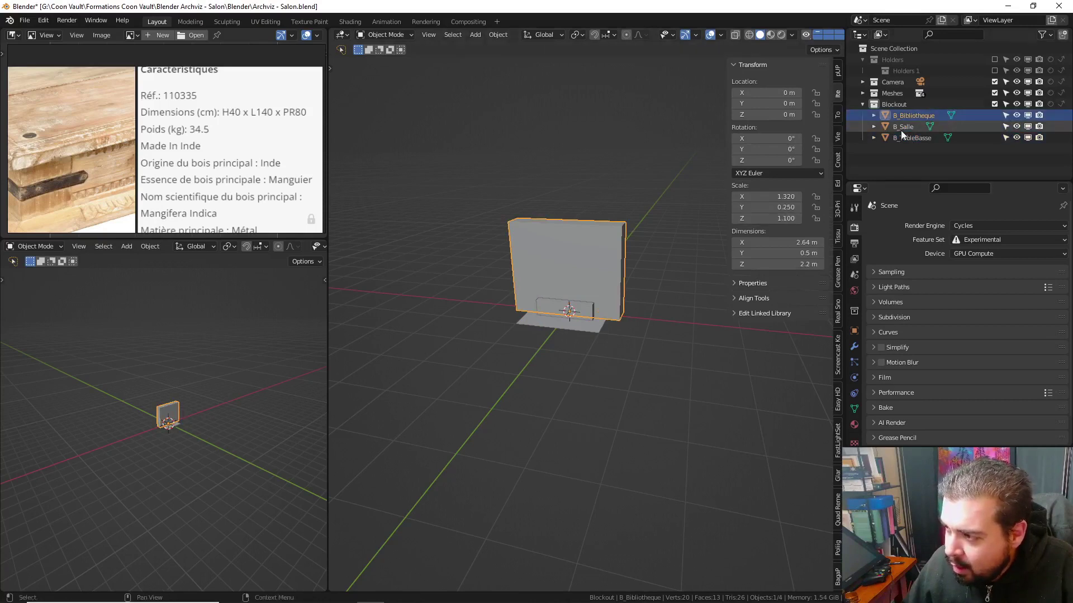
key(q)
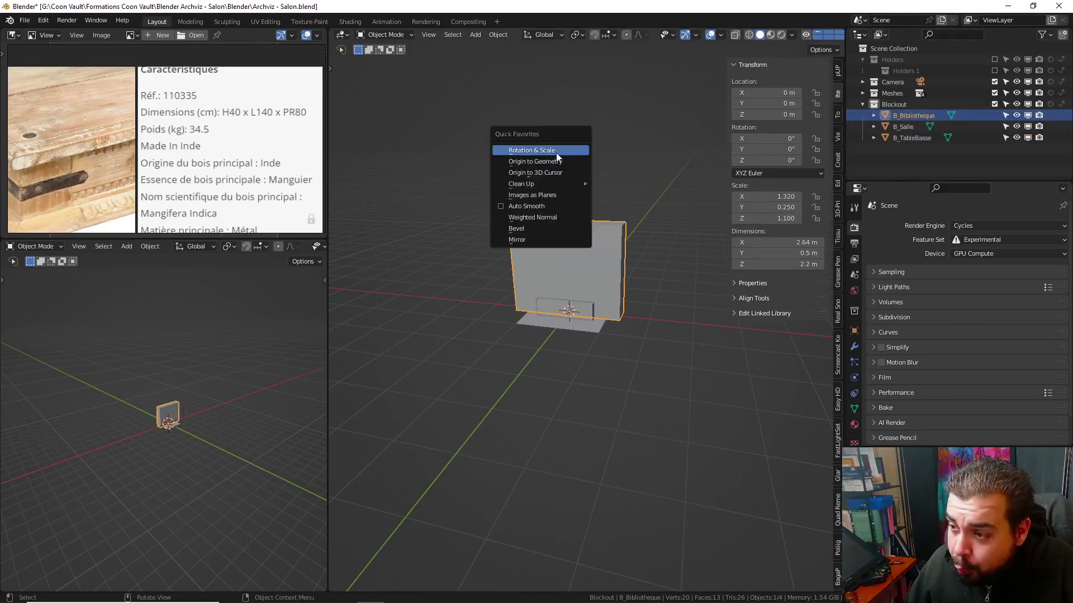
click(556, 153)
key(q)
click(540, 164)
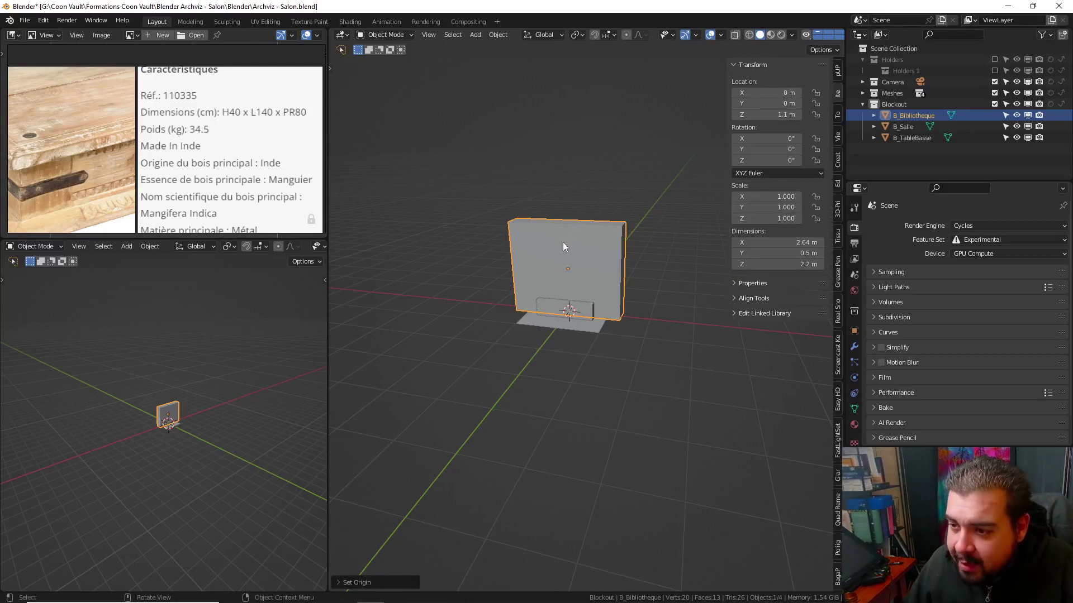
key(h)
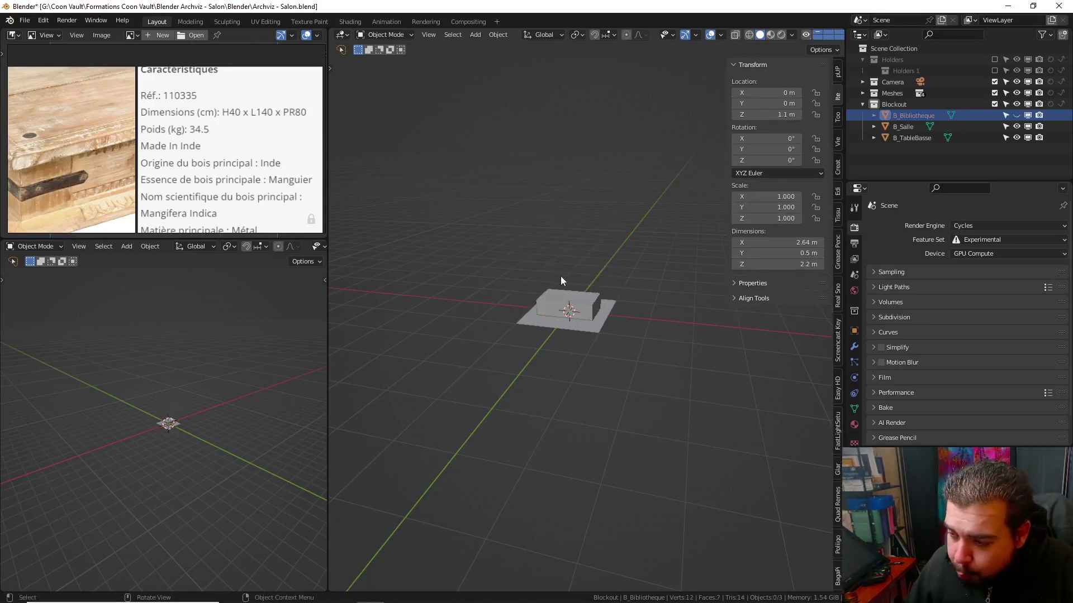
click(561, 296)
Hide the coffee table and the B_Salle floor plane, and show the round table's product sheet
key(h)
click(557, 302)
key(h)
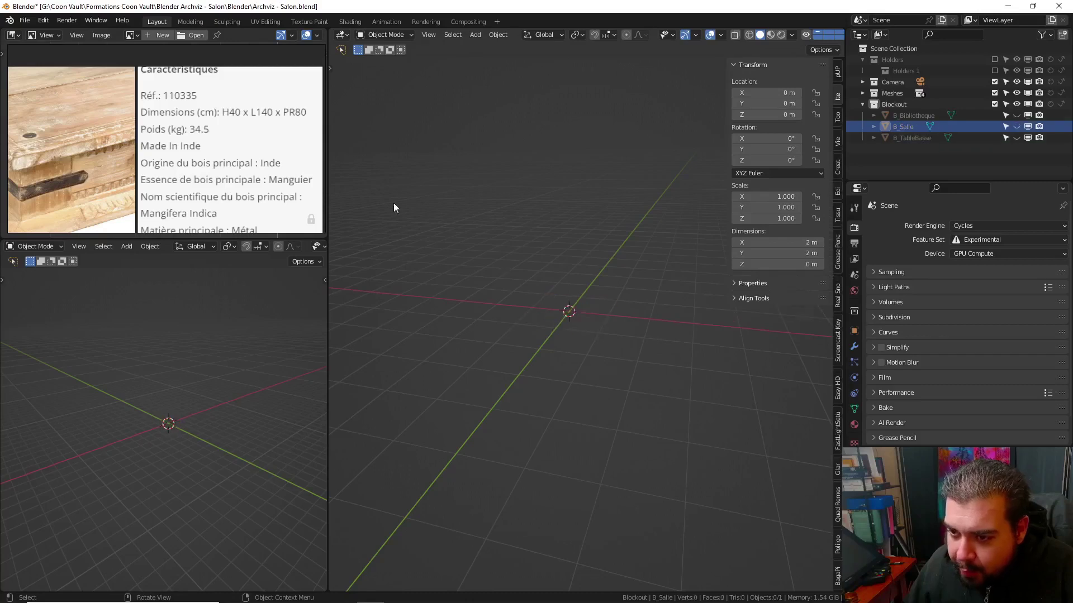
scroll(258, 157, down, 2)
scroll(230, 150, down, 2)
middle_drag(230, 150, 165, 139)
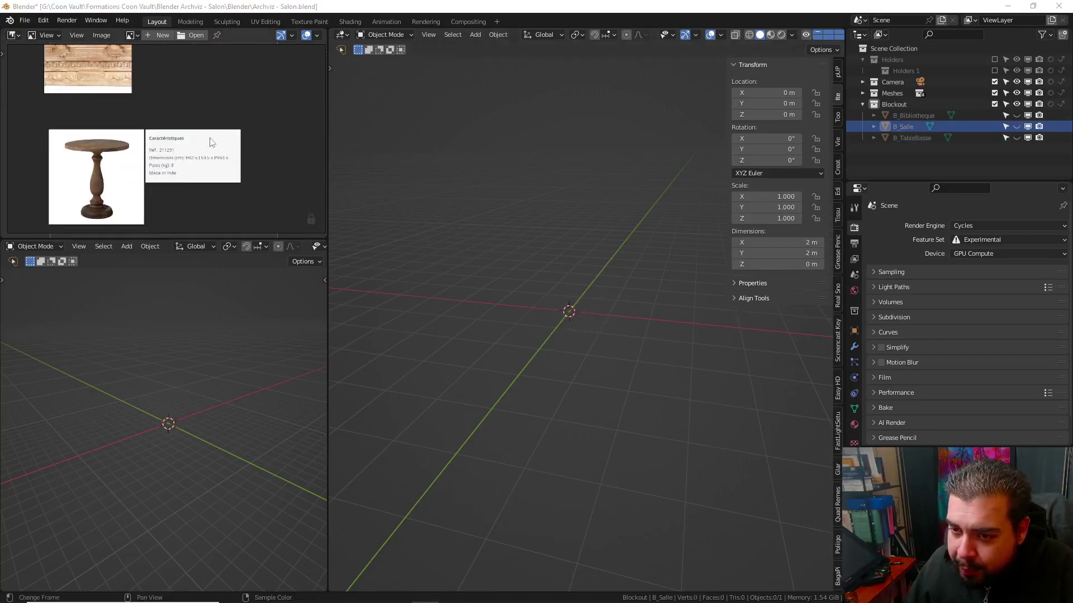
scroll(165, 140, up, 2)
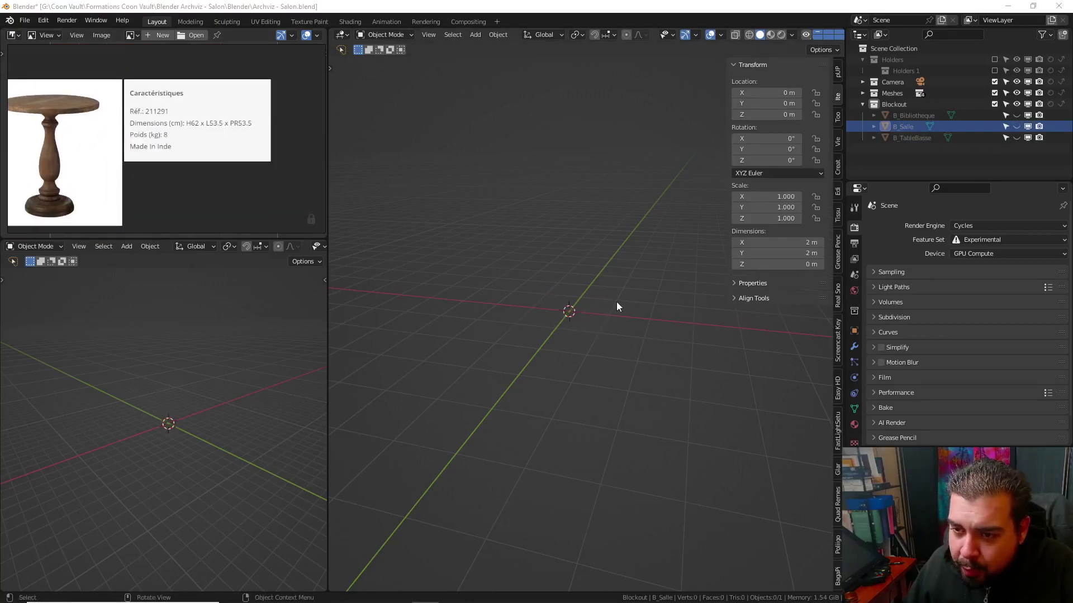
Add a cylinder, raise it 1 m and set its origin at its base
key(shift+a)
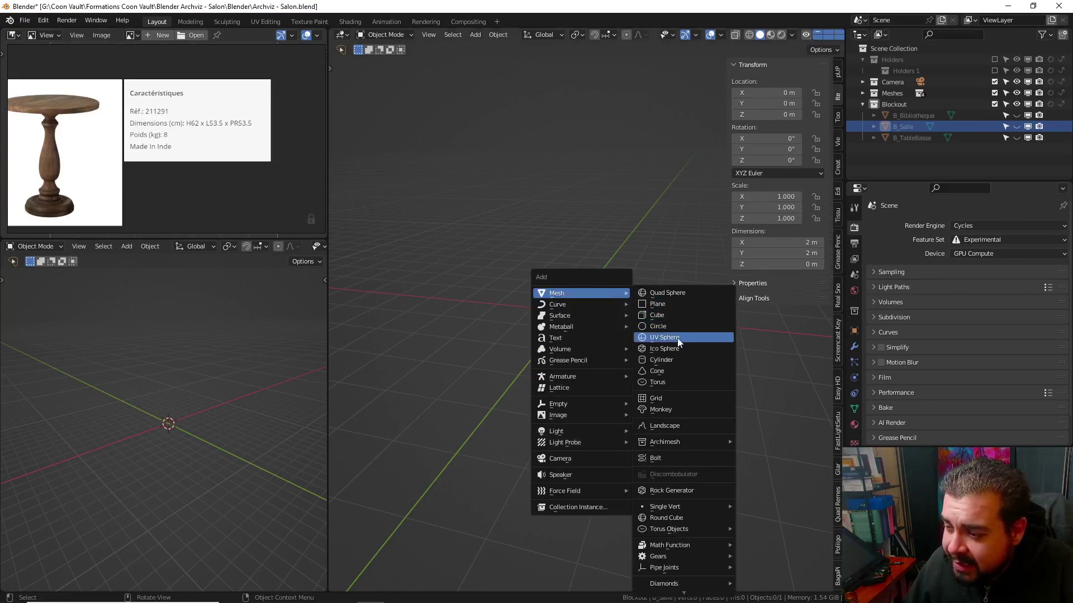
click(666, 357)
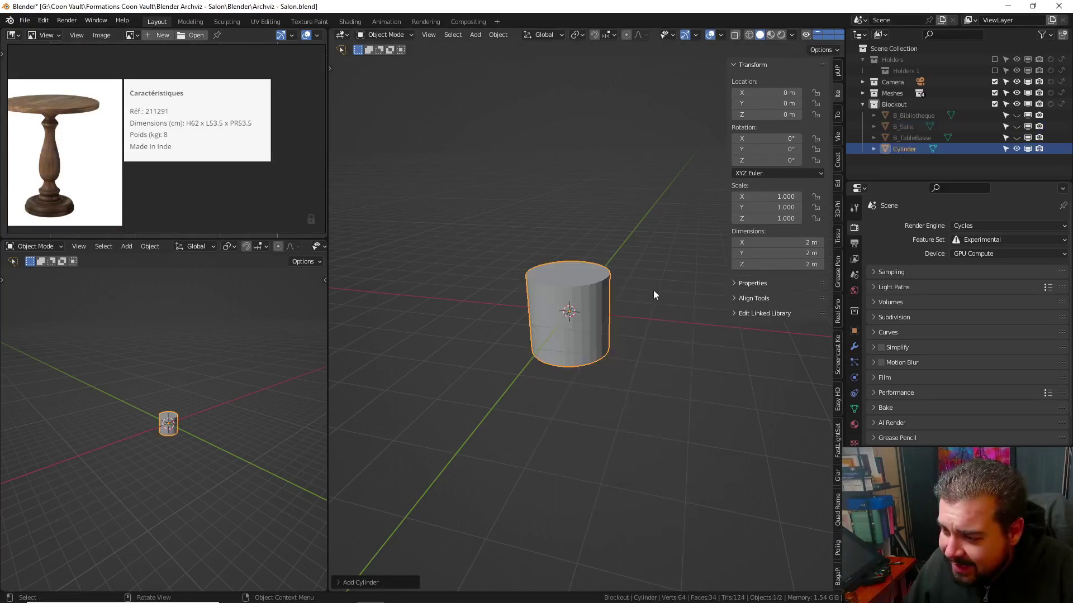
text(gz1)
click(652, 284)
key(ctrl+shift+alt+c)
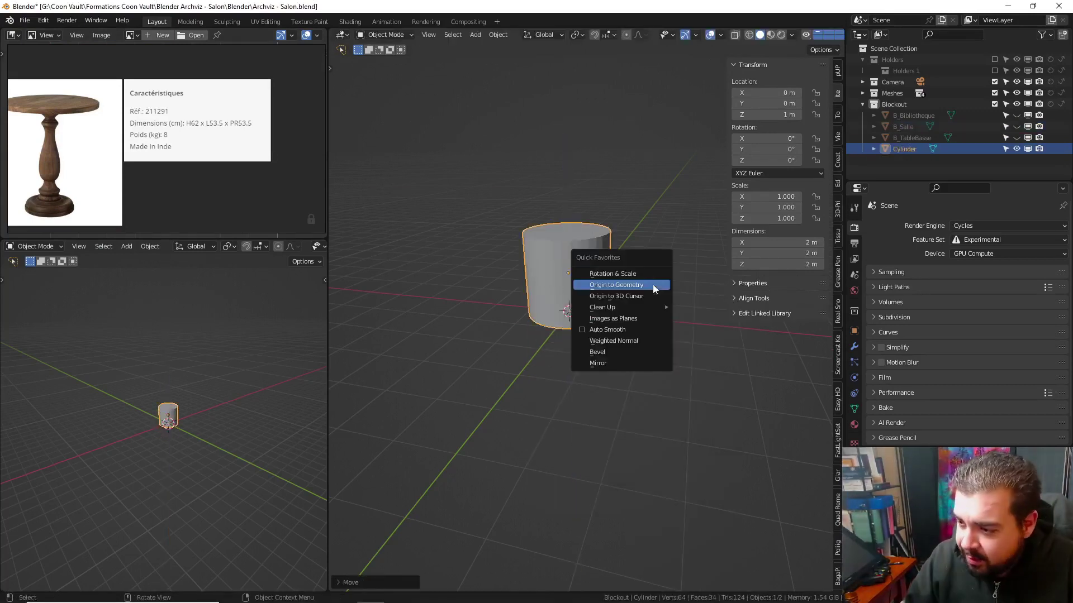
click(606, 297)
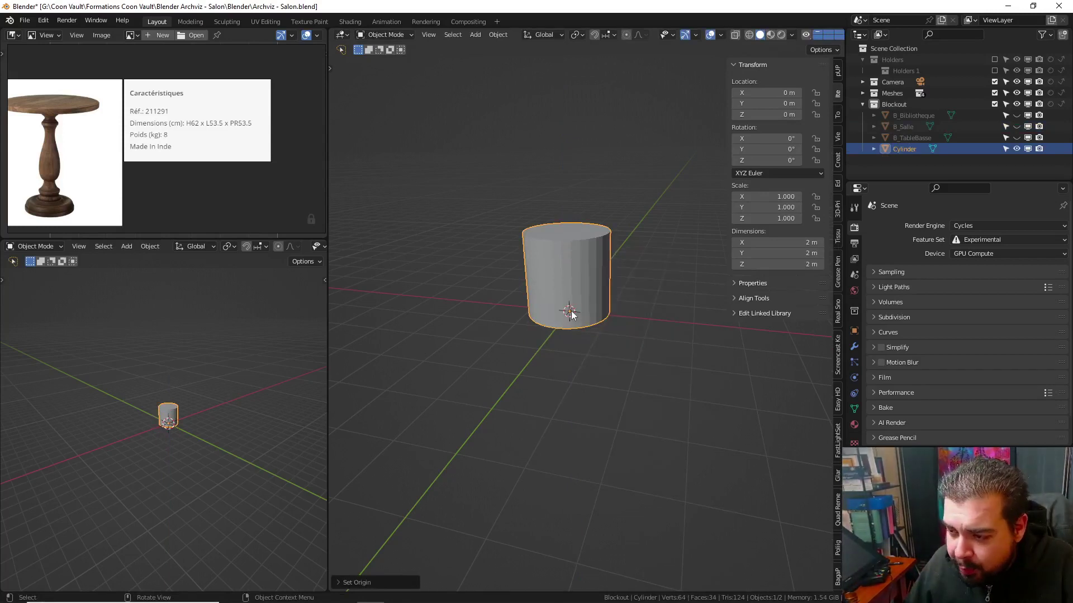
Size the cylinder to 0.535 × 0.535 × 0.62 m
scroll(217, 142, up, 2)
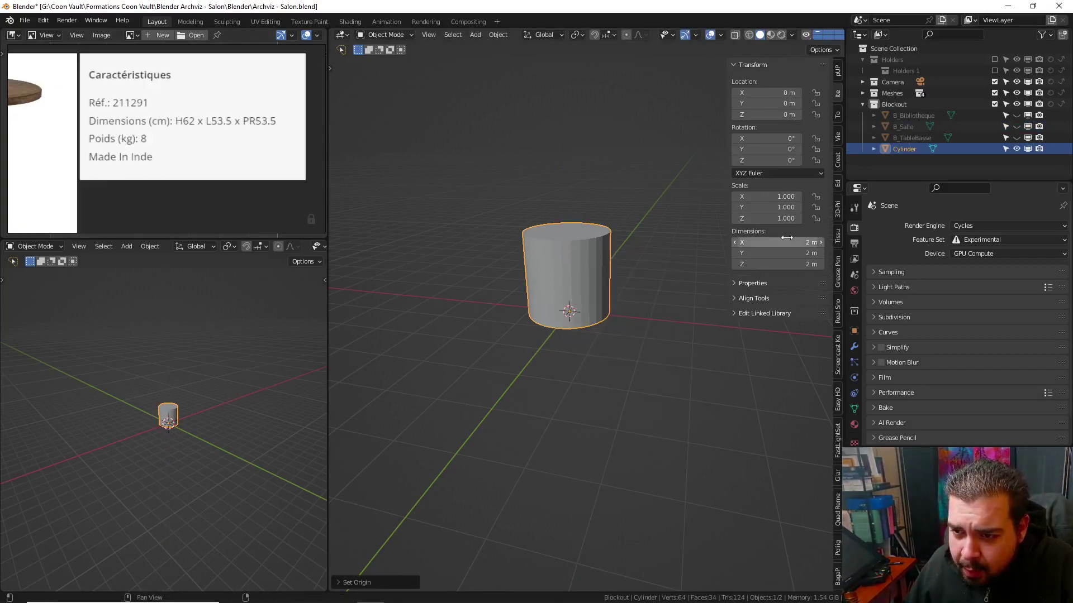
double_click(798, 263)
key(BackSpace)
text(.62)
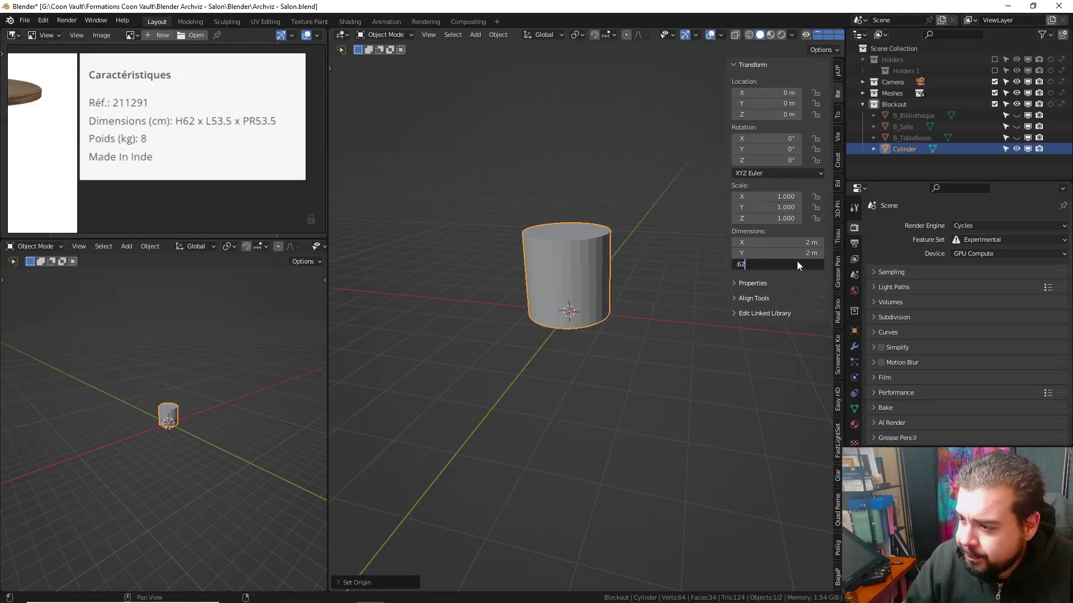
key(Return)
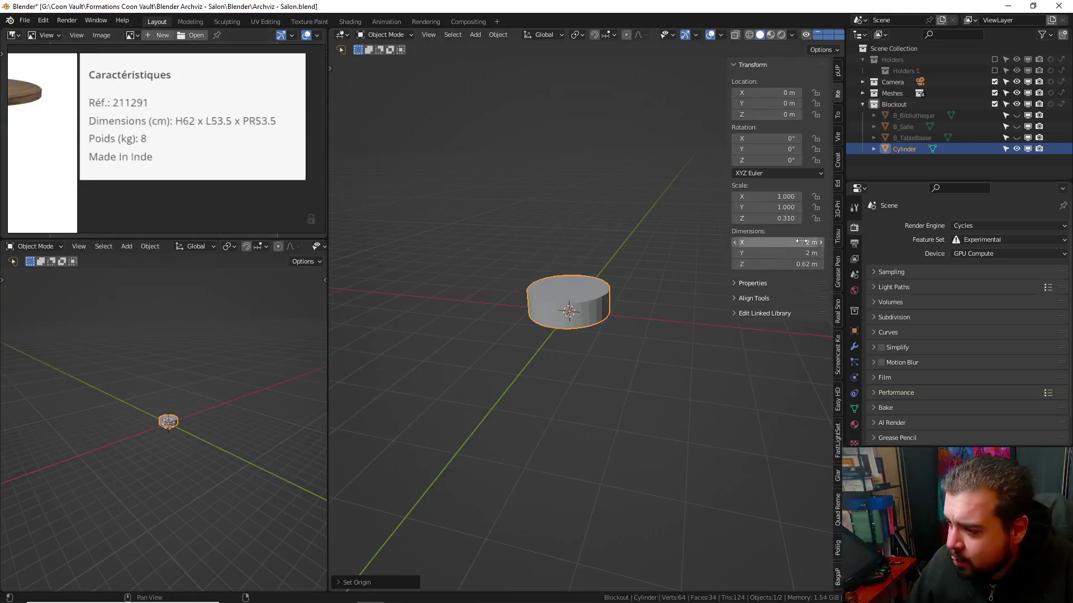
double_click(801, 241)
text(53.5)
key(Return)
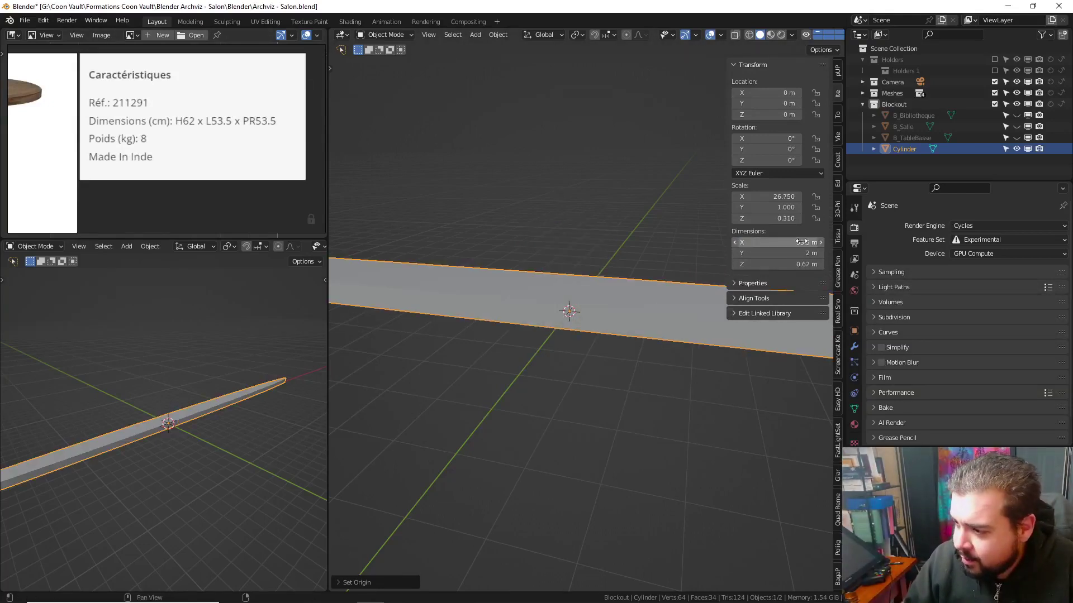
click(788, 244)
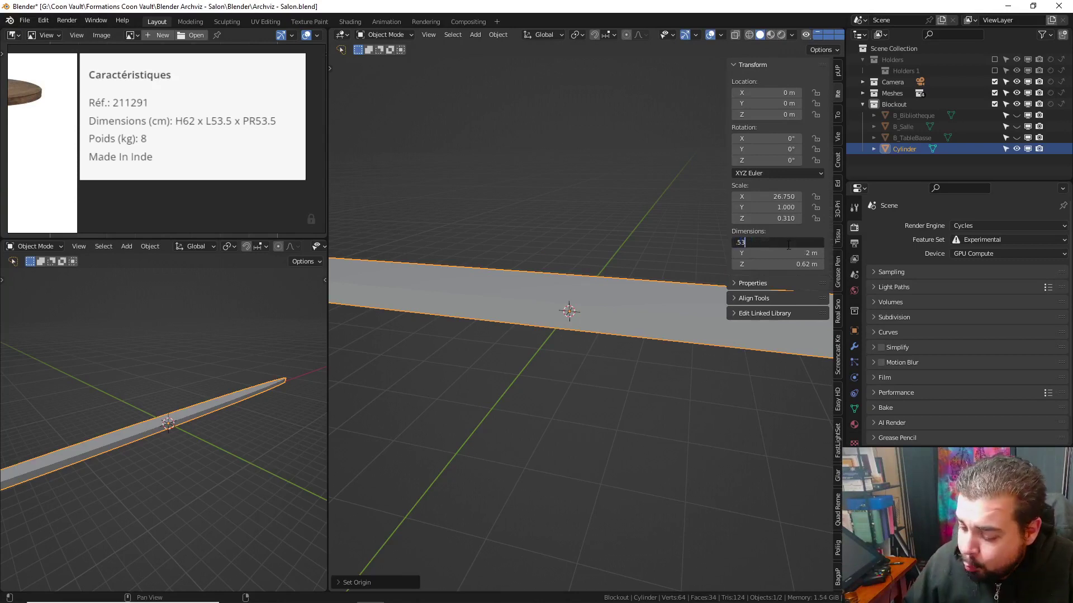
key(Return)
click(792, 253)
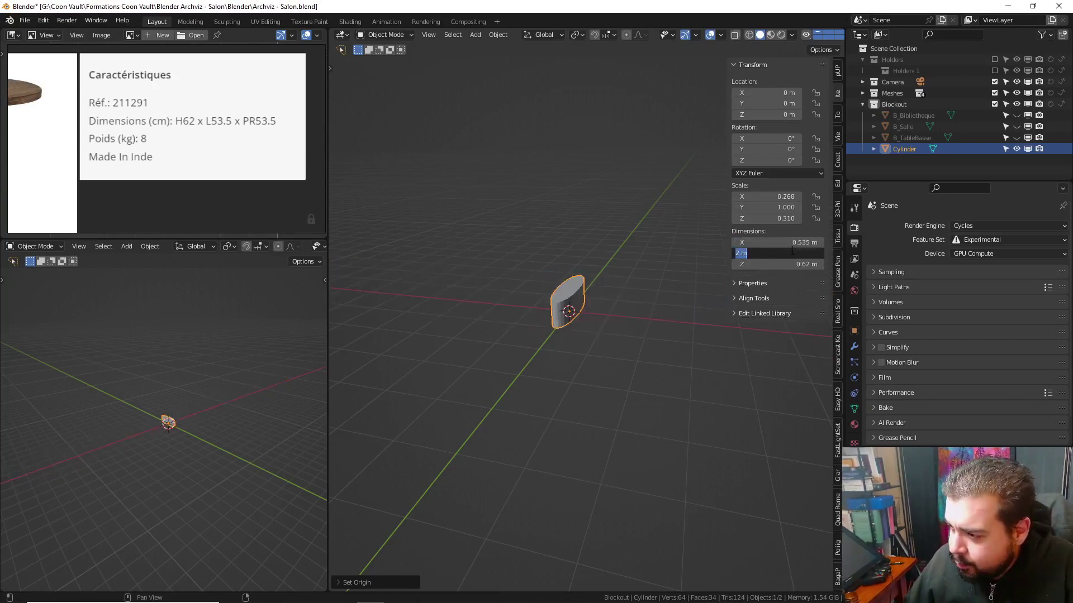
text(0.535)
key(Return)
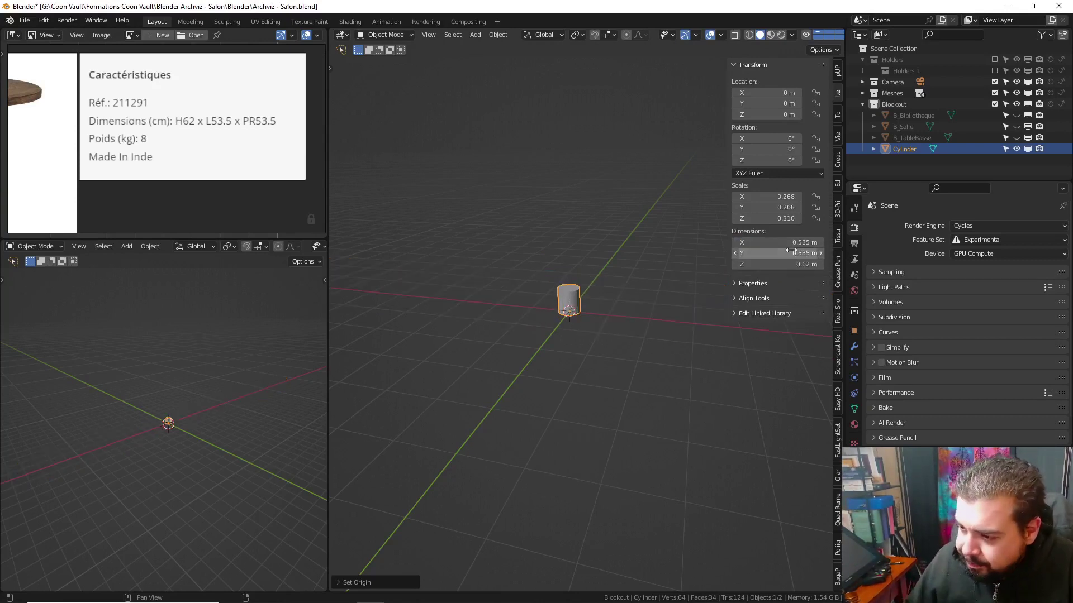
Apply rotation and scale, centre the origin on geometry, and name the cylinder B_Guéridon
key(q)
click(587, 225)
key(q)
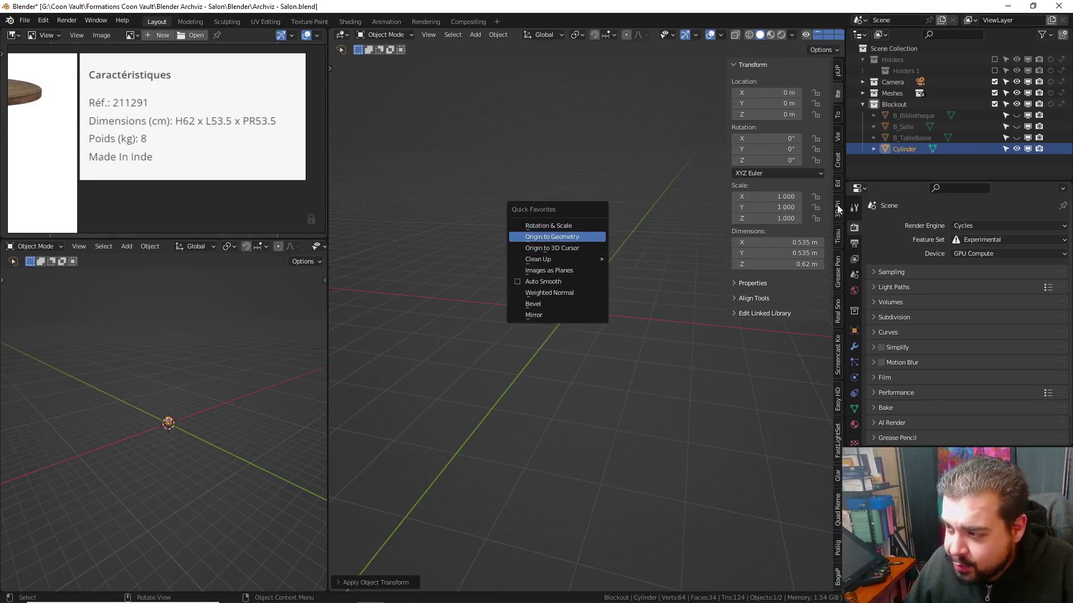
click(553, 237)
double_click(897, 155)
text(B)
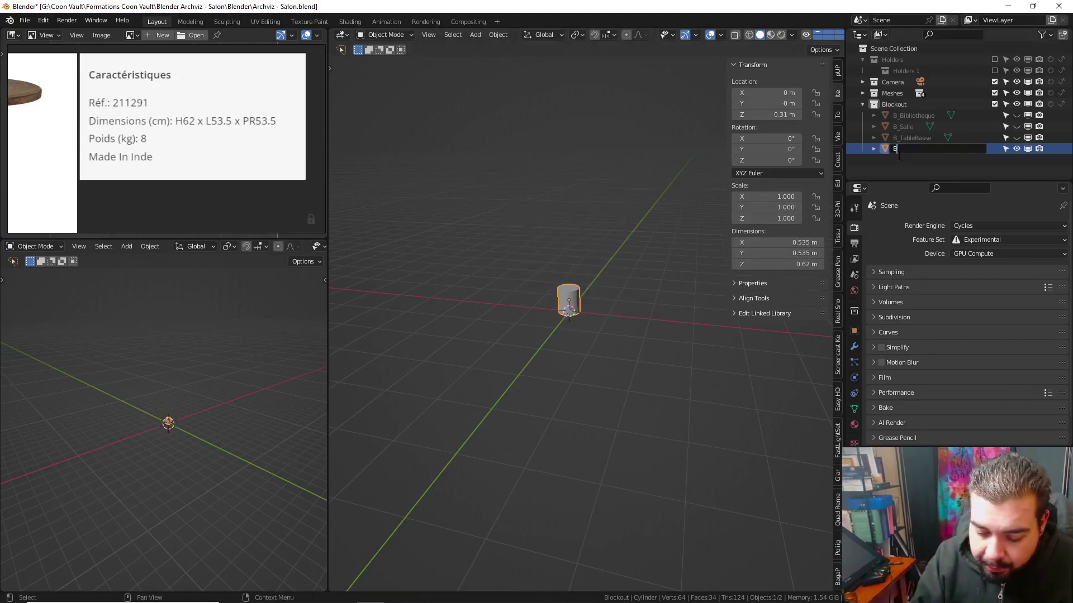
text(_GC)
key(BackSpace)
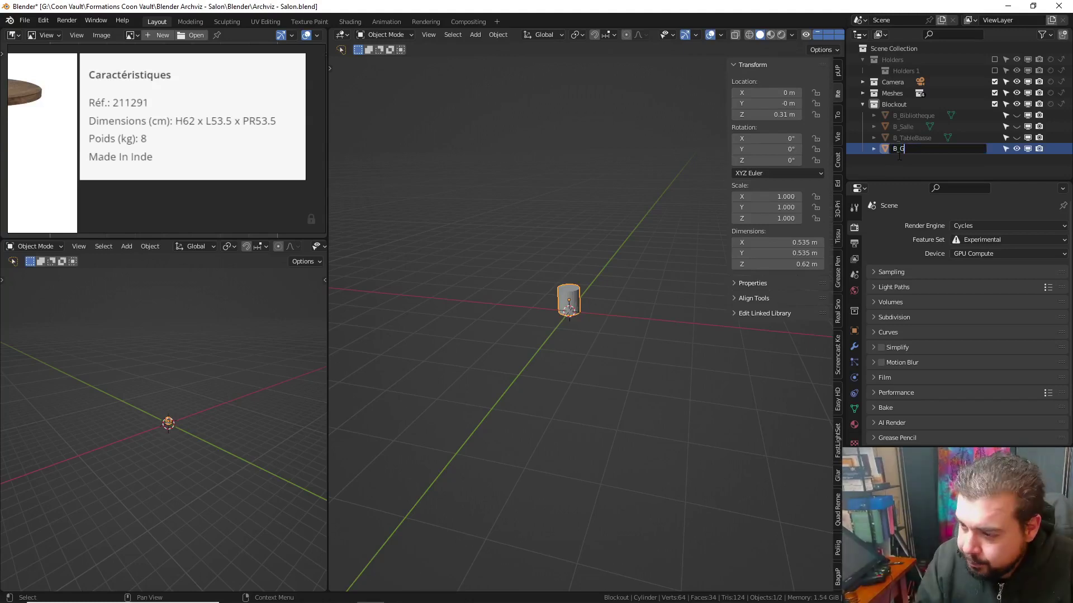
text(ric)
key(Return)
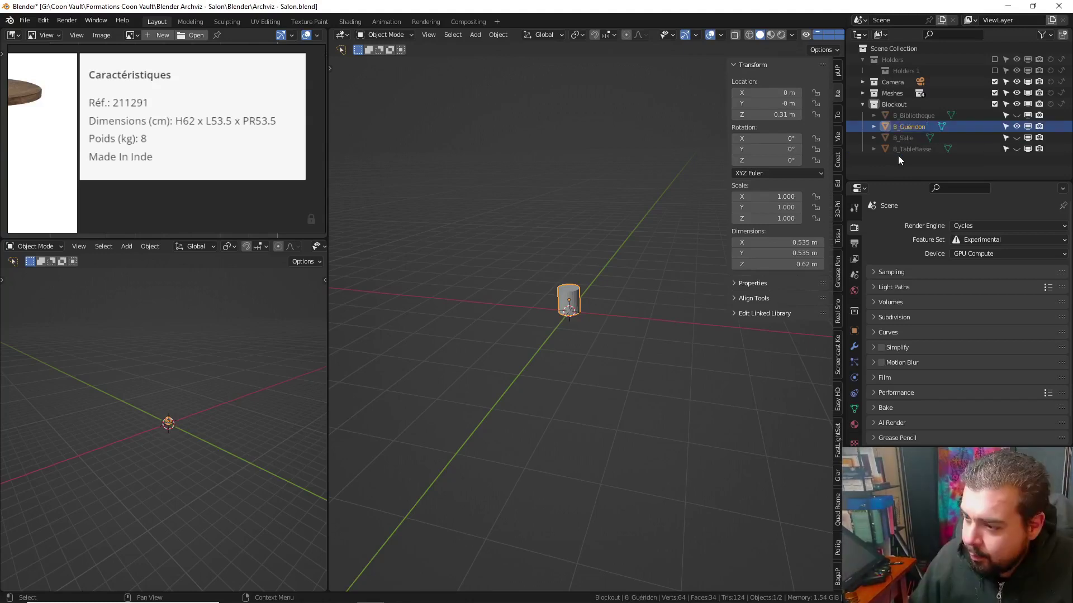
Hide B_Guéridon and show the sofa's product sheet
key(h)
mouse_move(180, 157)
middle_down()
mouse_move(197, 73)
mouse_move(199, 89)
mouse_move(177, 94)
middle_up()
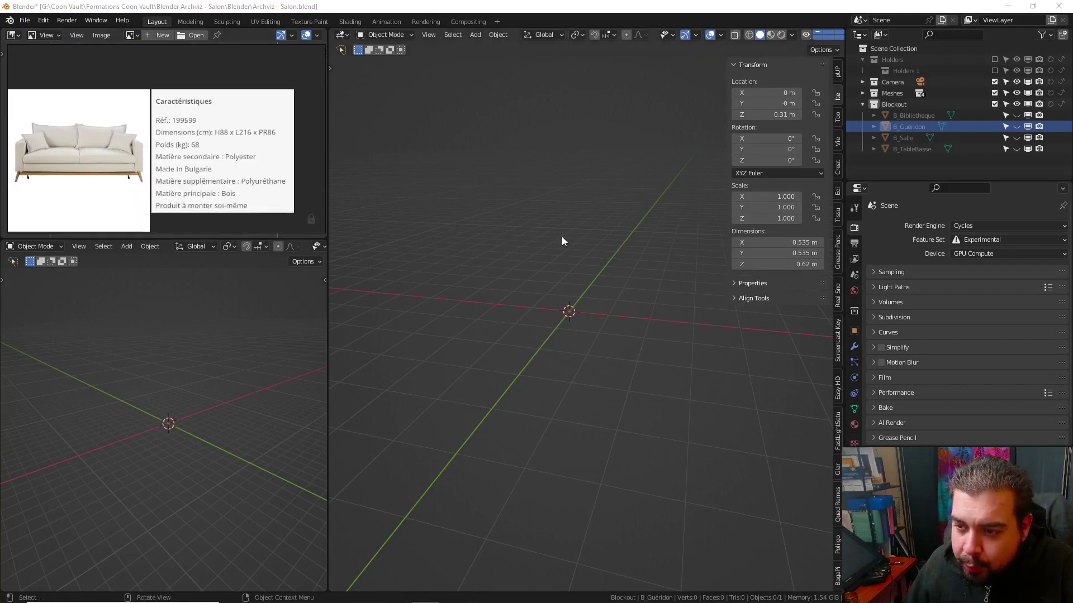
middle_drag(561, 242, 555, 240)
Add a cube, raise it 1 m and set its origin at its base
key(shift+a)
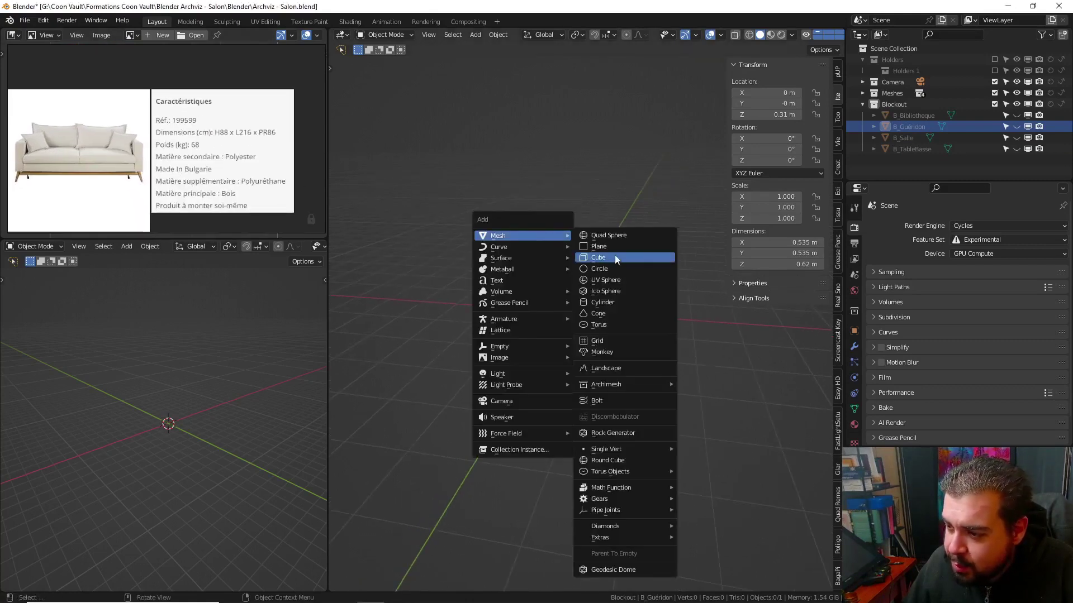
click(615, 254)
key(g)
key(z)
key(1)
key(Return)
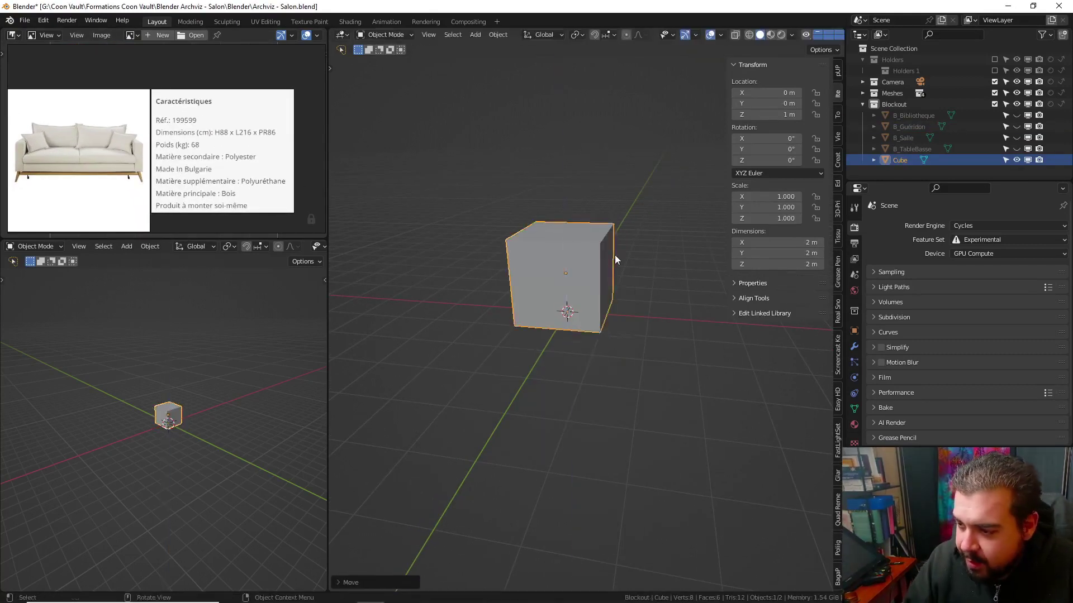
right_click(615, 255)
click(610, 263)
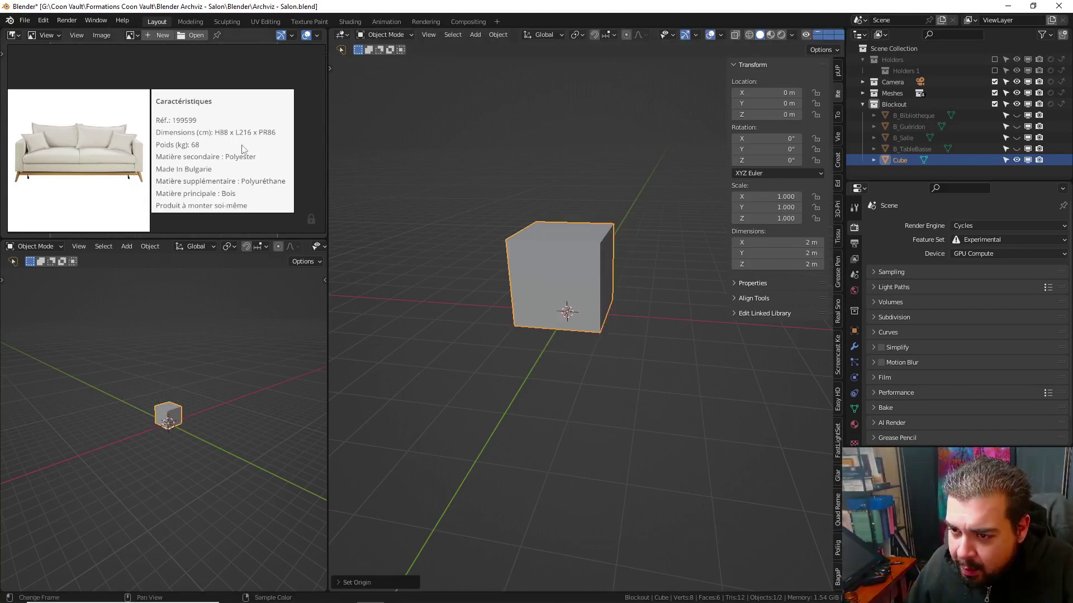
Size the sofa box to 2.16 × 0.86 × 0.88 m
text(.88)
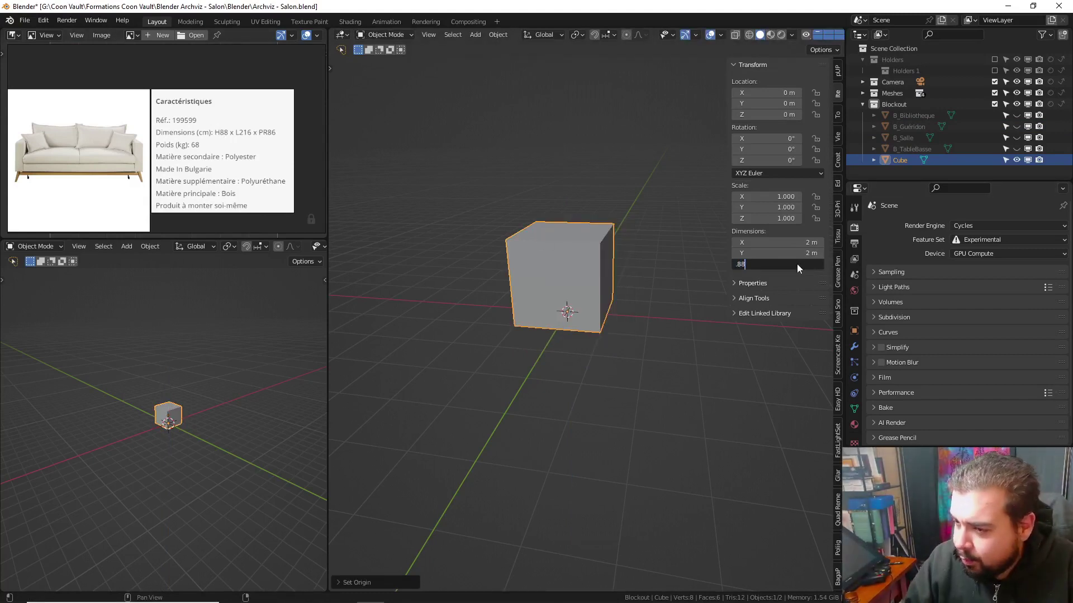
key(Return)
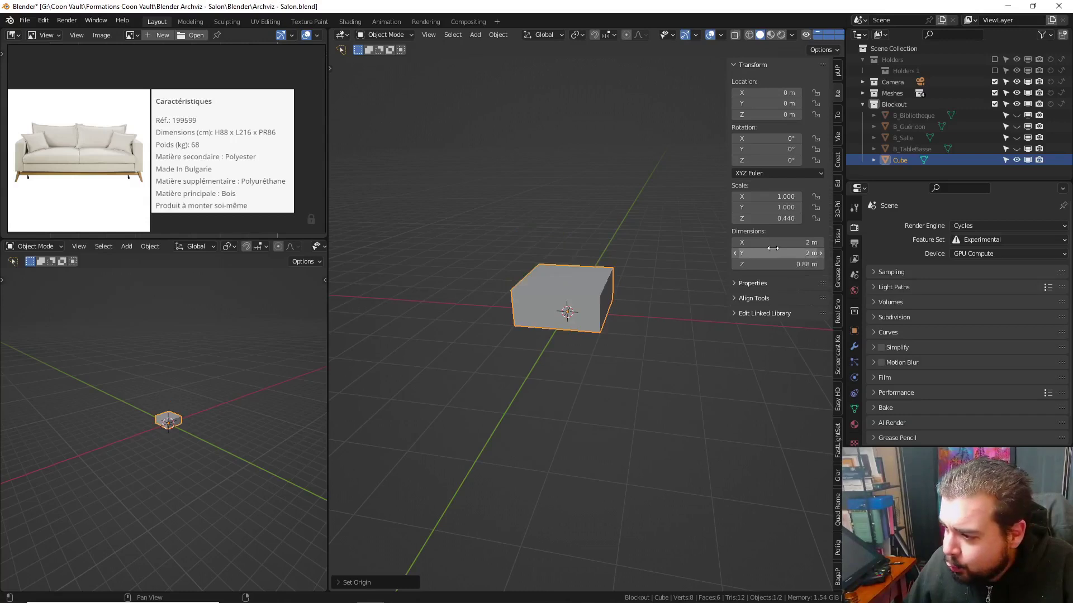
click(773, 243)
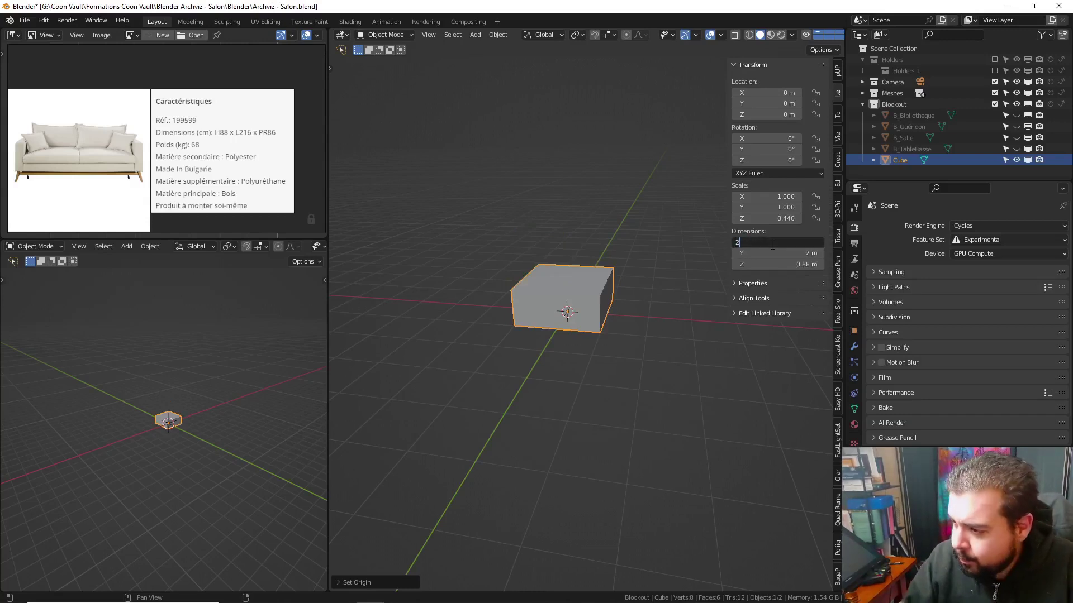
text(.16)
key(Return)
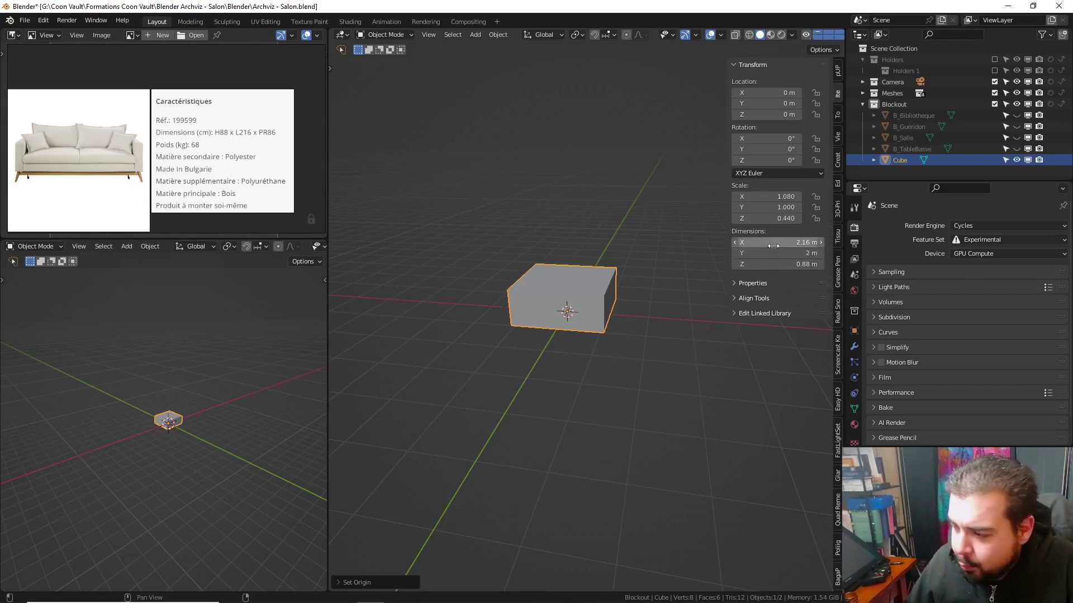
click(785, 253)
key(BackSpace)
text(0.86)
key(Return)
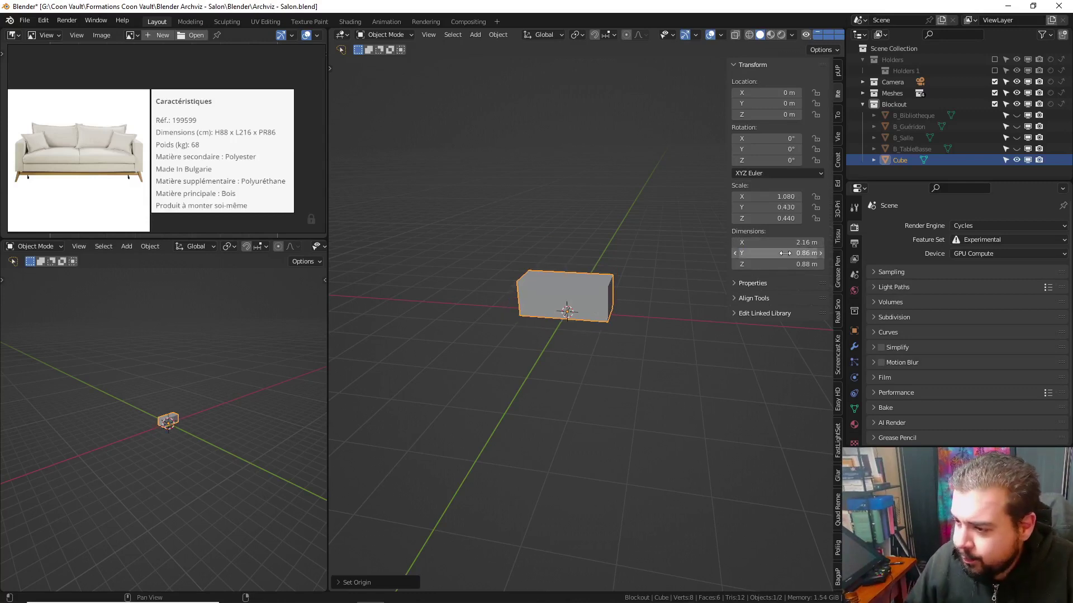
Apply the sofa box's scale, name it B_Canapé and hide it
key(q)
click(557, 226)
key(q)
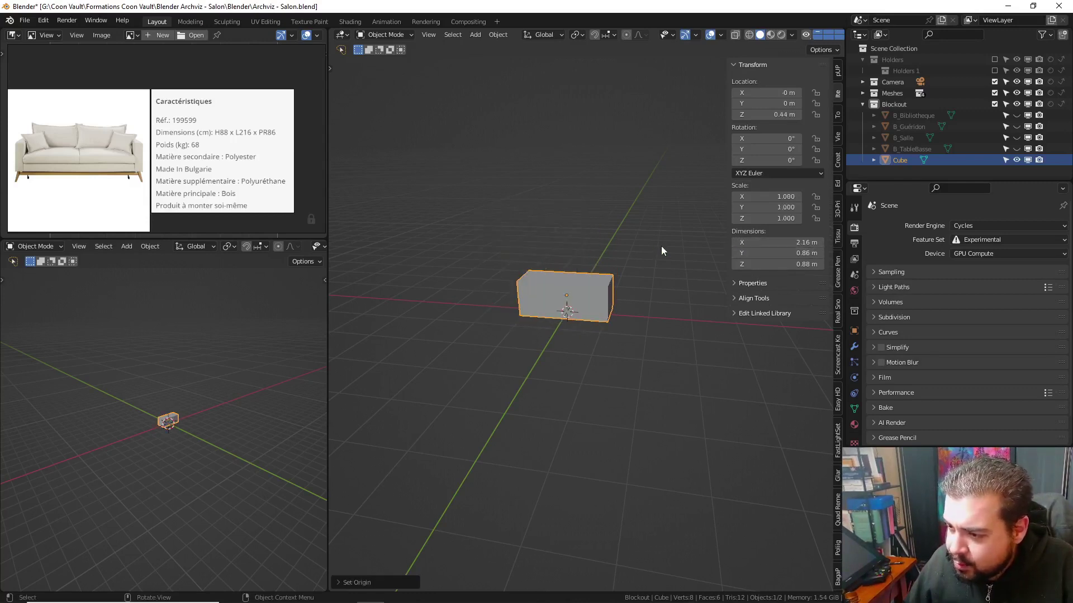
double_click(902, 166)
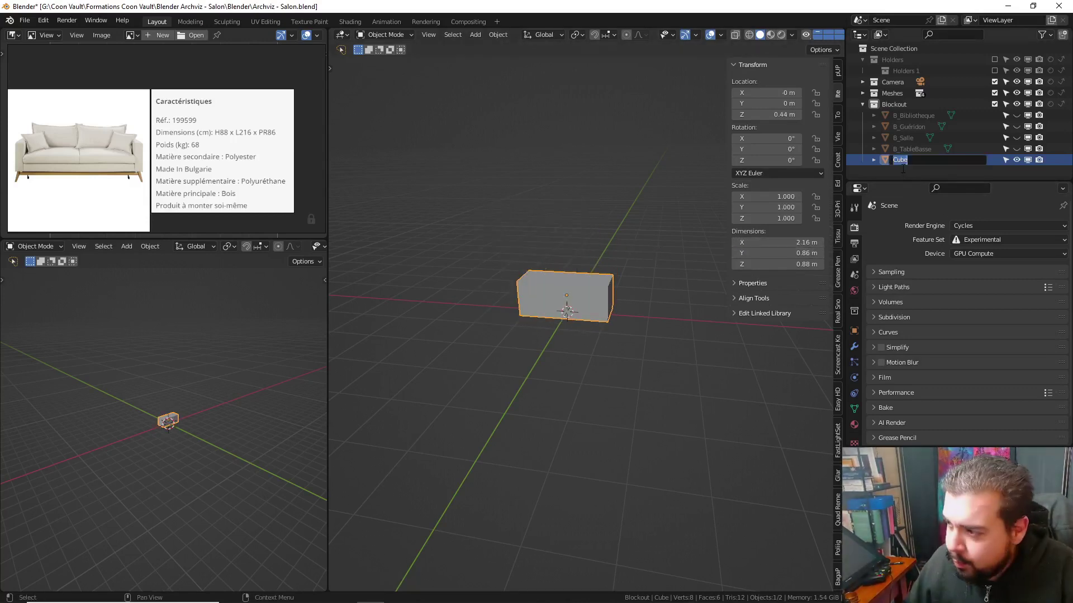
text(B_Canapé)
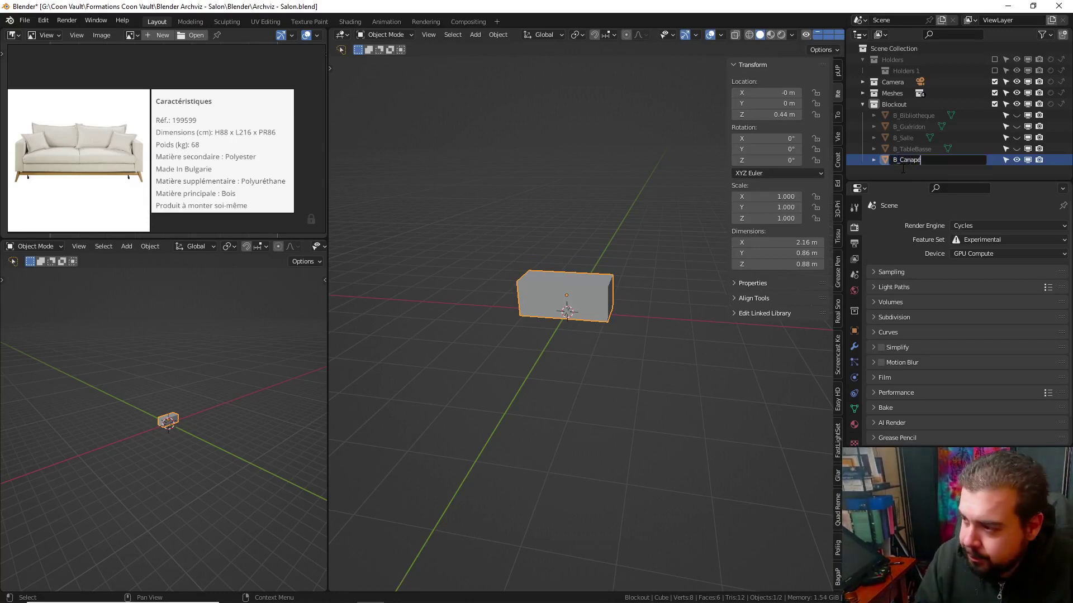
key(Return)
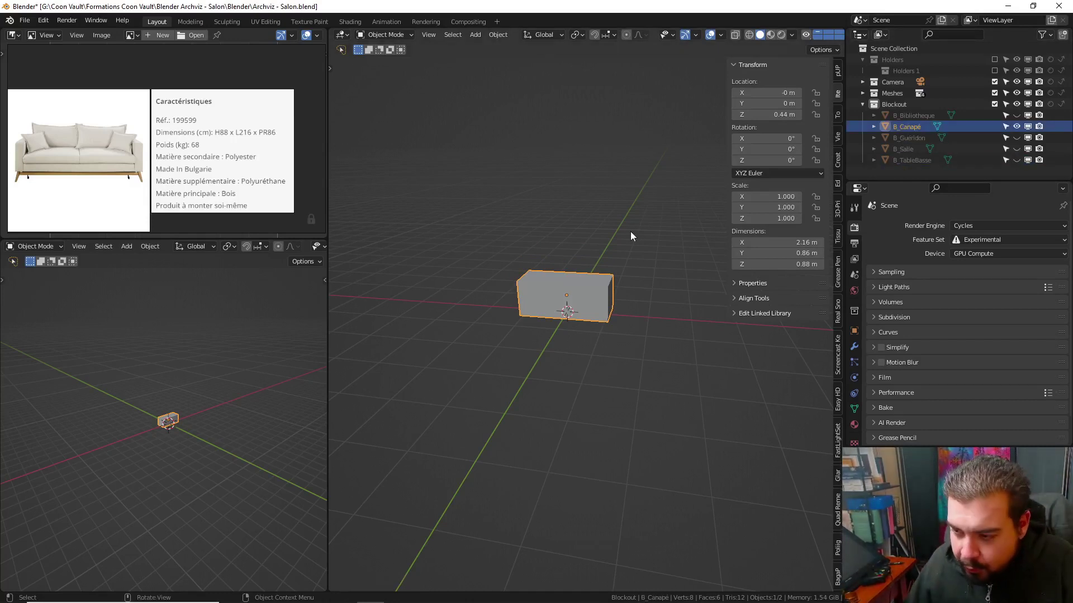
key(h)
key(shift+a)
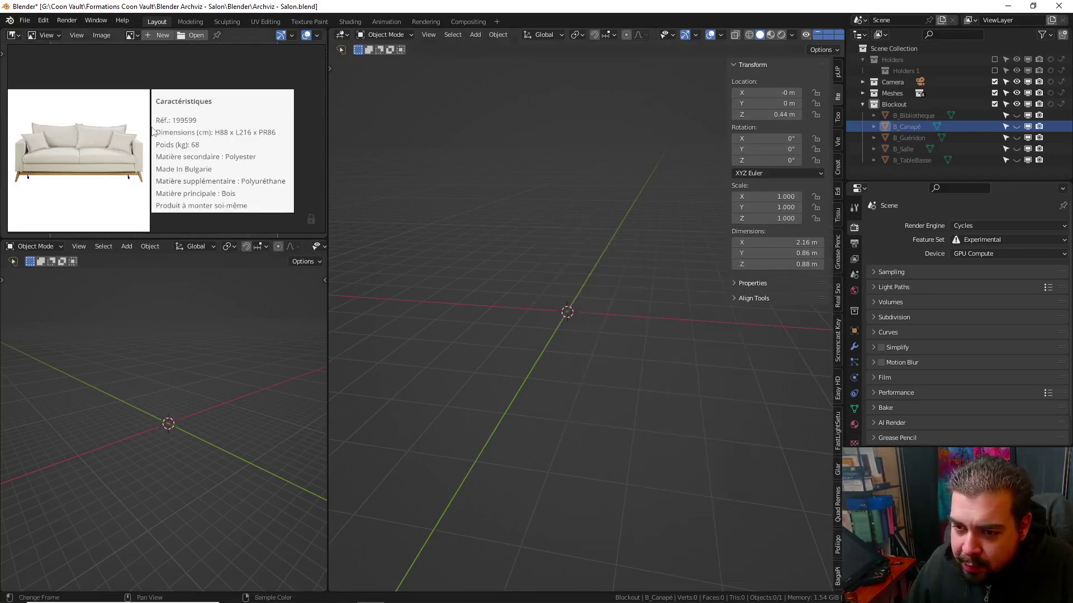
Scroll the reference to the armchair's specs
scroll(148, 160, down, 4)
ctrl+scroll(167, 185, down, 3)
ctrl+scroll(170, 167, down, 3)
scroll(171, 148, up, 4)
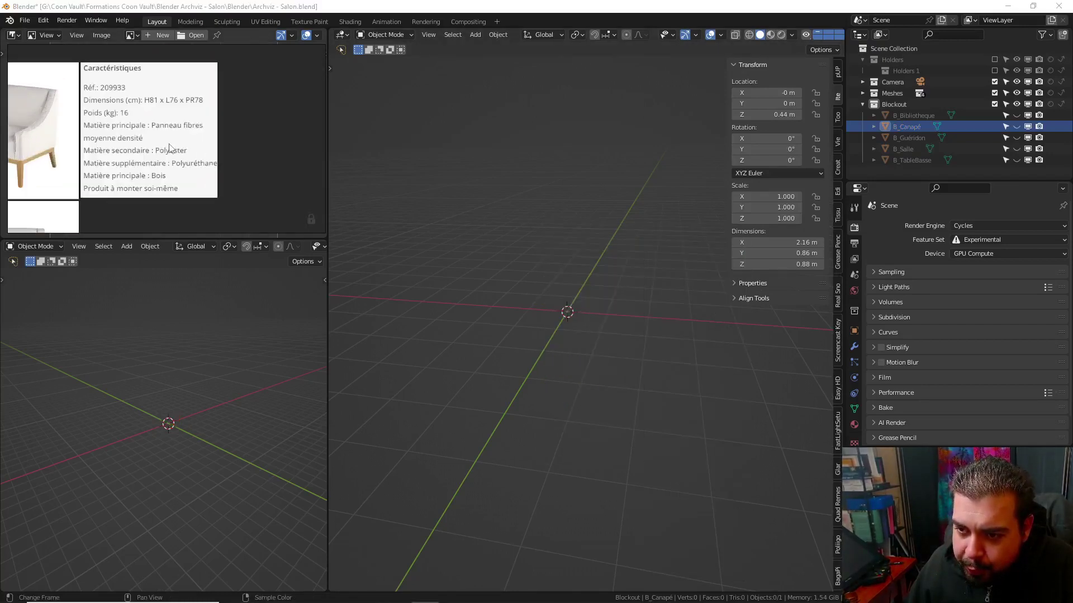
middle_drag(573, 263, 584, 261)
Add a cube for the armchair, raised 1 m with its origin at its base
key(shift+a)
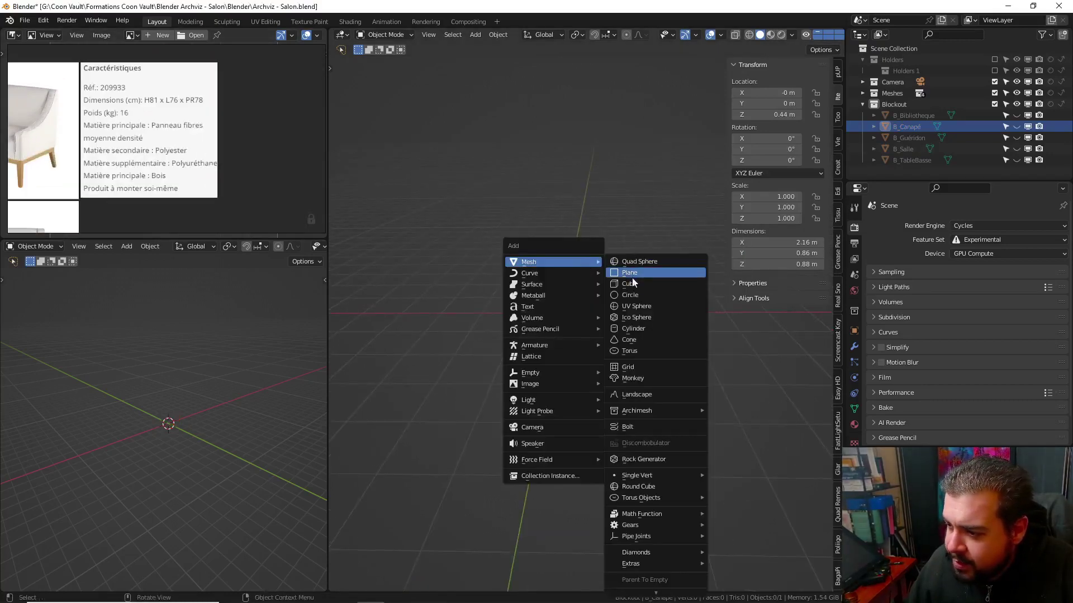
click(630, 282)
key(g)
key(z)
key(1)
key(Return)
key(q)
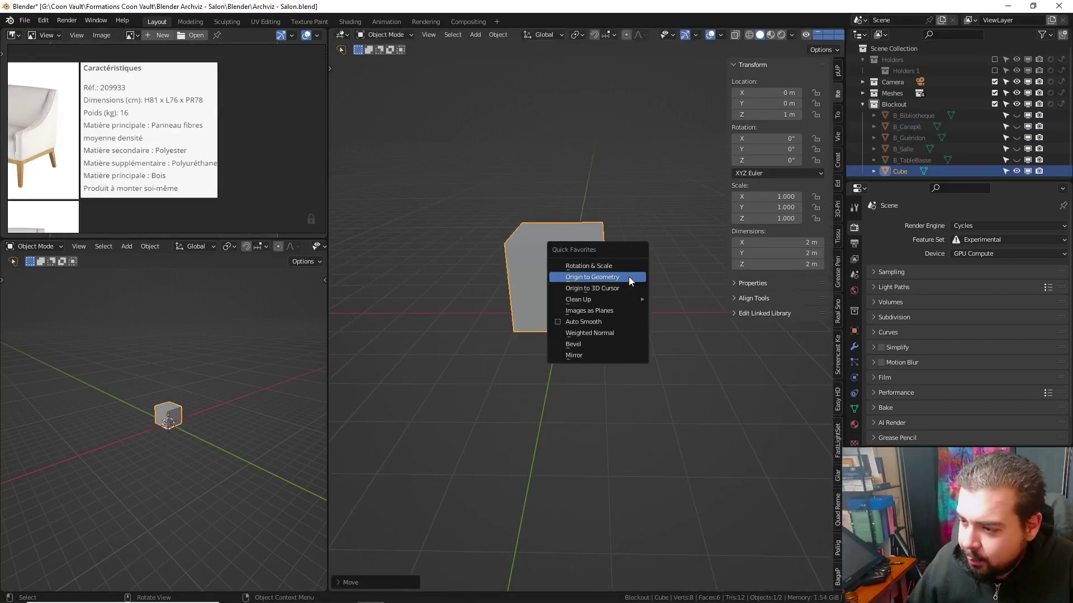
click(626, 288)
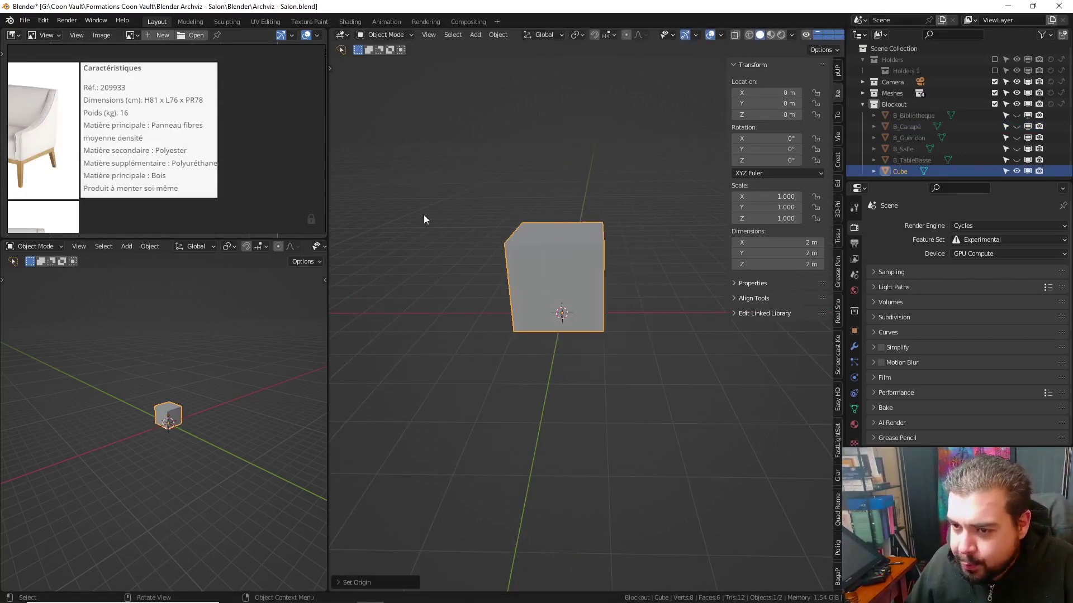
Size the armchair box to 0.76 × 0.78 × 0.81 m
double_click(798, 264)
text(.81)
key(Return)
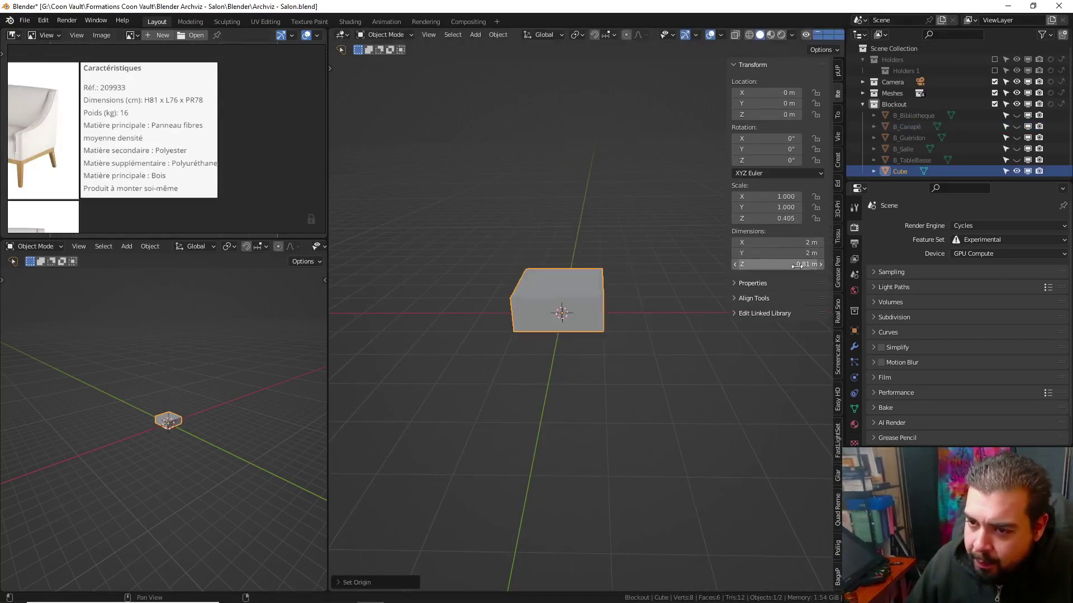
double_click(798, 243)
text(.76)
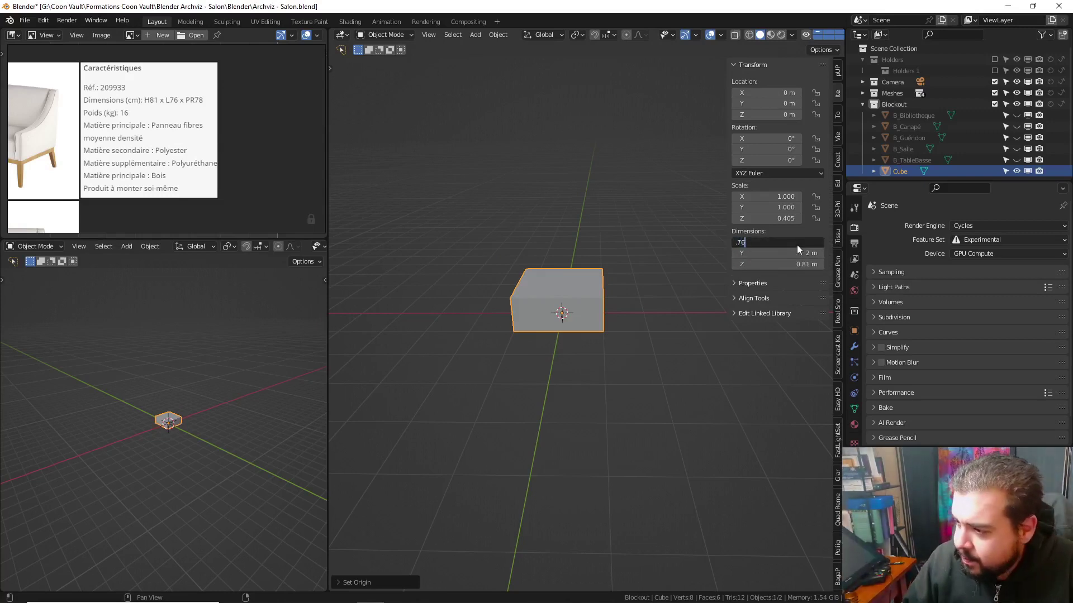
key(Return)
double_click(798, 254)
text(.78)
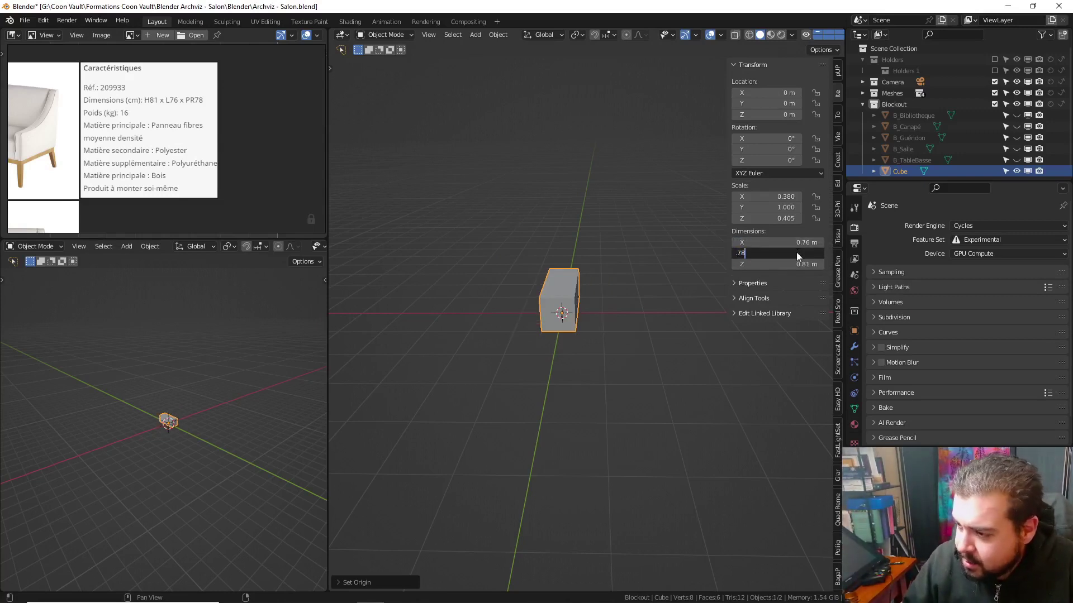
key(Return)
Centre the origin, apply the armchair box's scale, and start naming it B_Fauteuil
key(q)
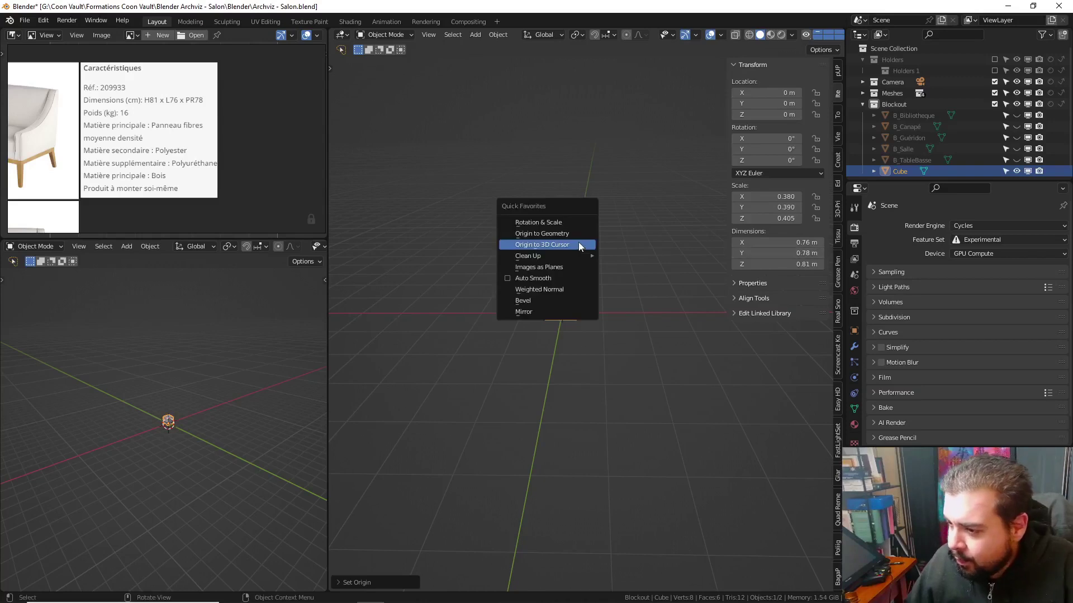
click(559, 231)
key(q)
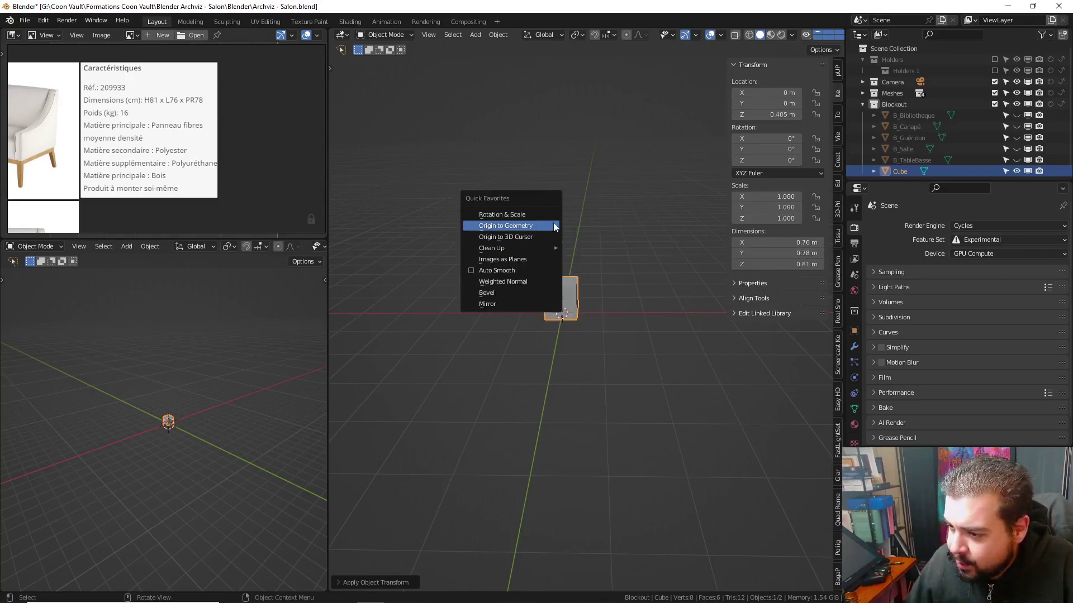
click(550, 217)
double_click(900, 170)
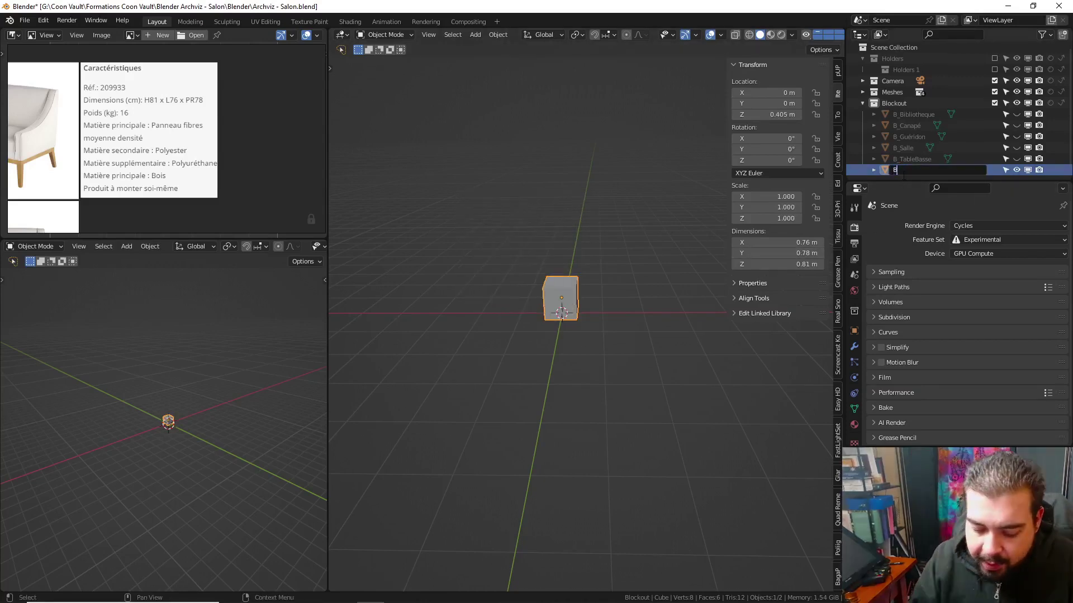
text(Bc)
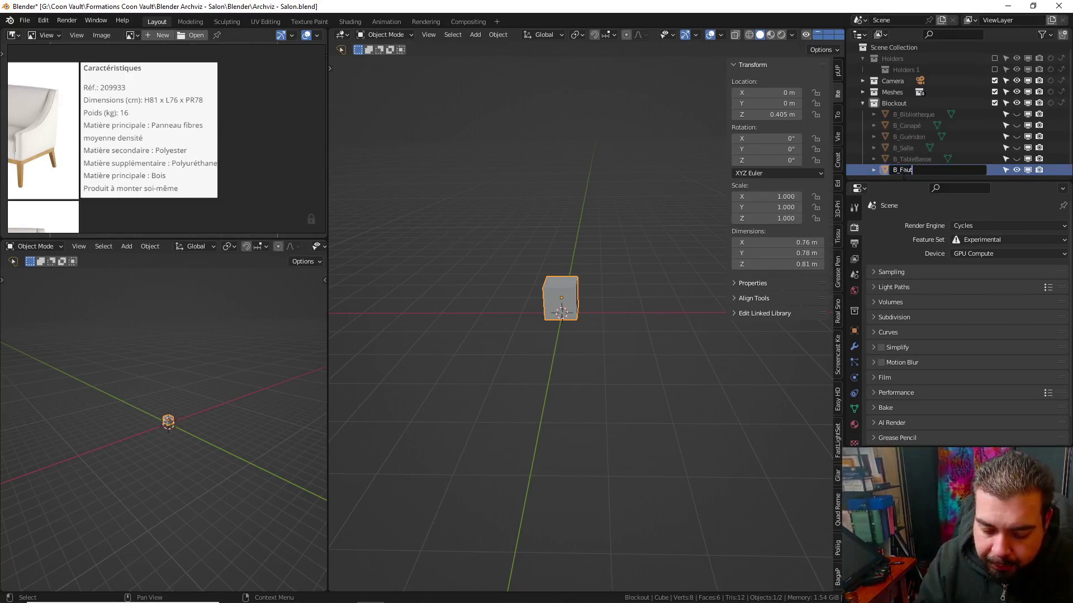
Confirm the name B_Fauteuil, hide the armchair, and scroll to the floor lamp specs
key(Return)
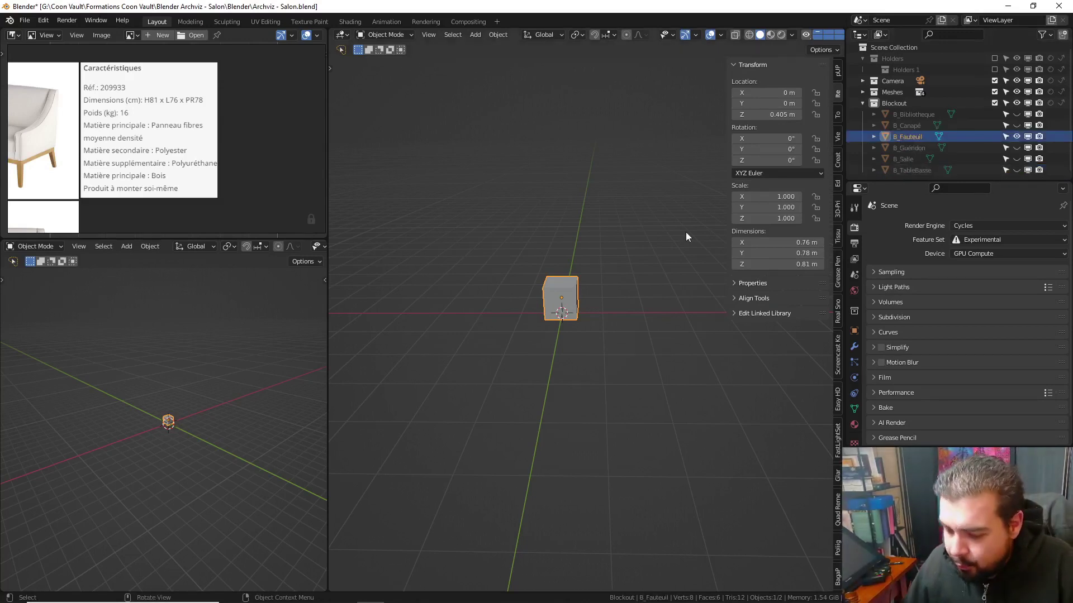
key(h)
scroll(210, 174, down, 2)
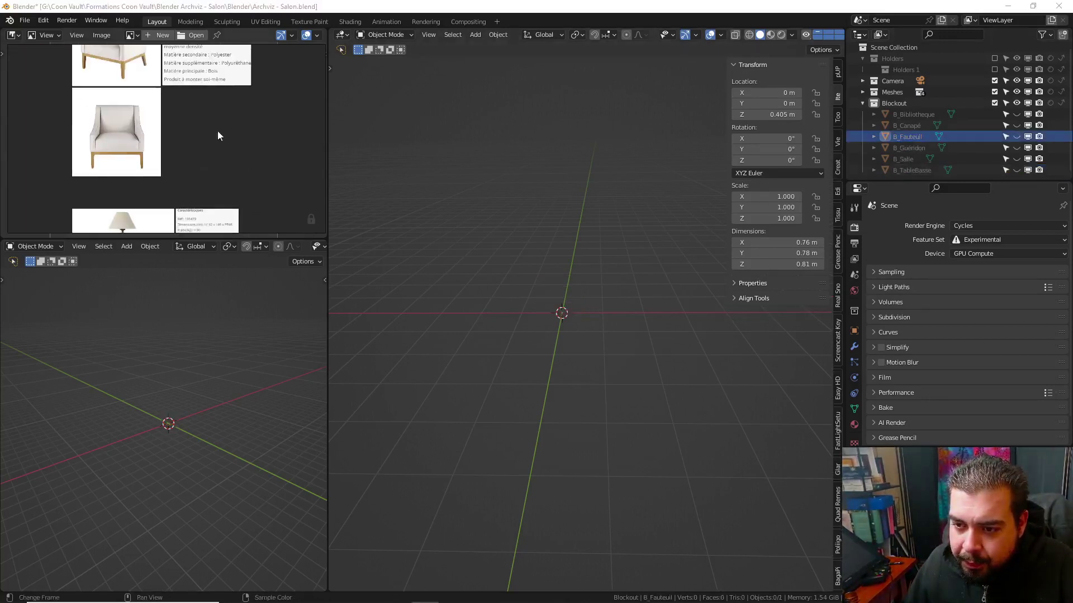
shift+scroll(217, 130, down, 5)
scroll(126, 117, up, 2)
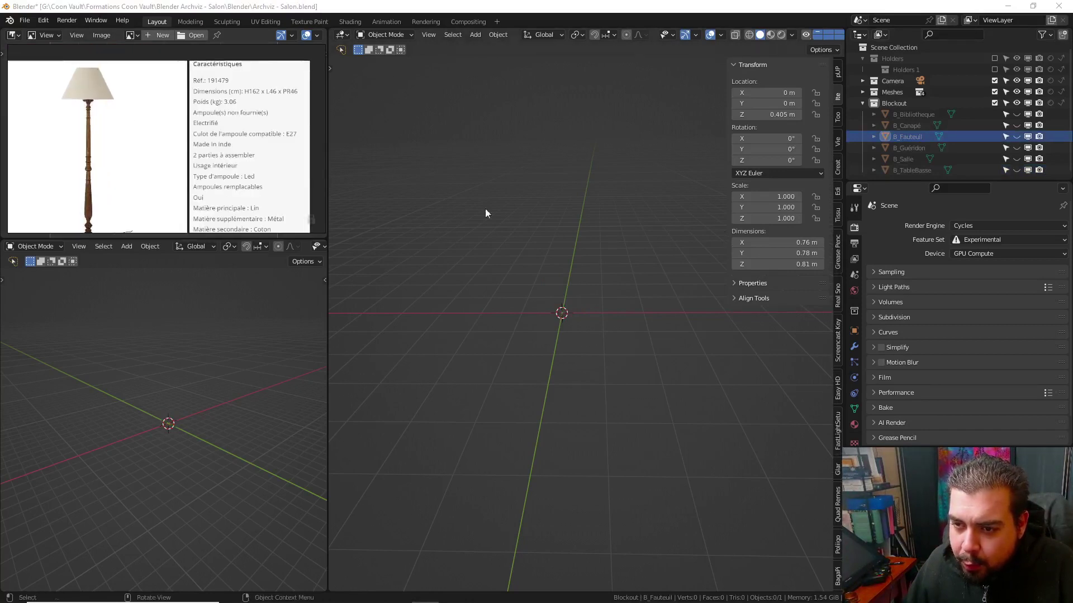
middle_drag(585, 234, 574, 230)
Add a floor-lamp cylinder, raised 1 m with its origin at its base
key(shift+a)
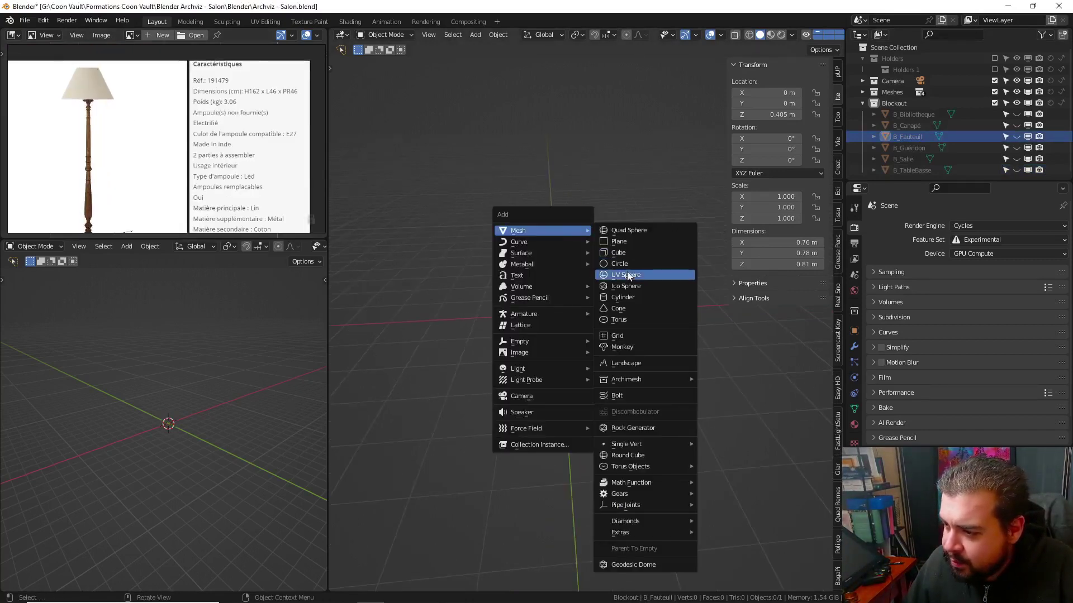
click(634, 297)
text(g)
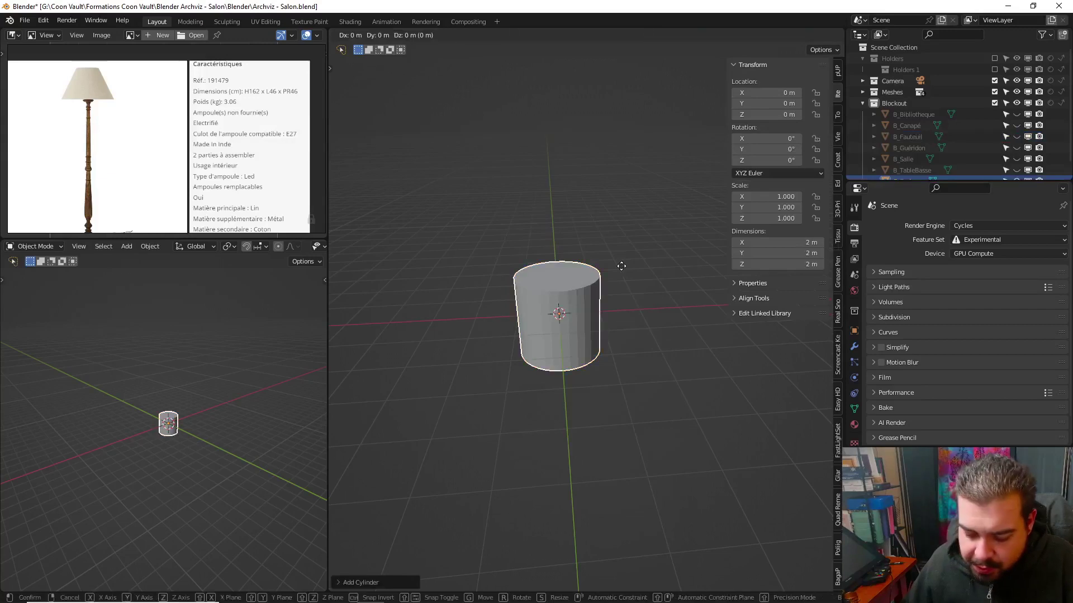
text(z1)
key(Return)
key(q)
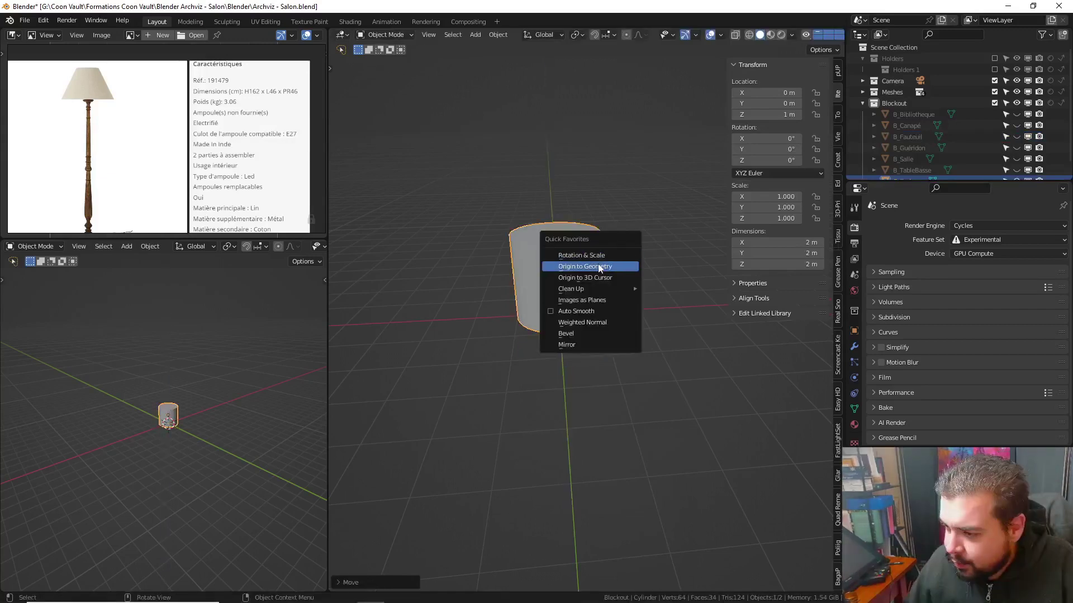
click(607, 278)
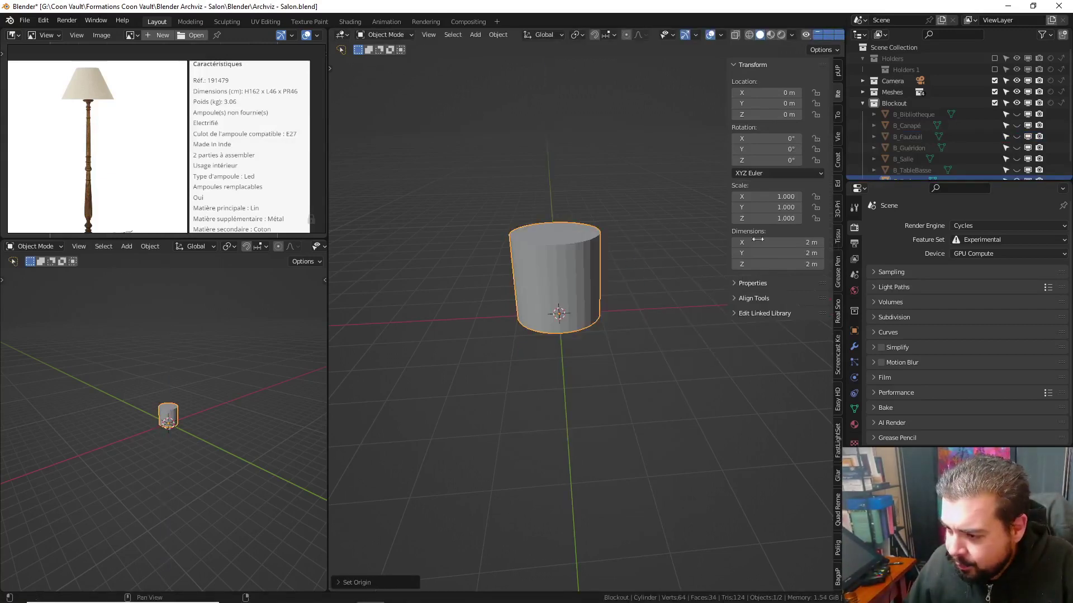
Size the lamp cylinder to 0.46 × 0.46 × 1.62 m
click(802, 264)
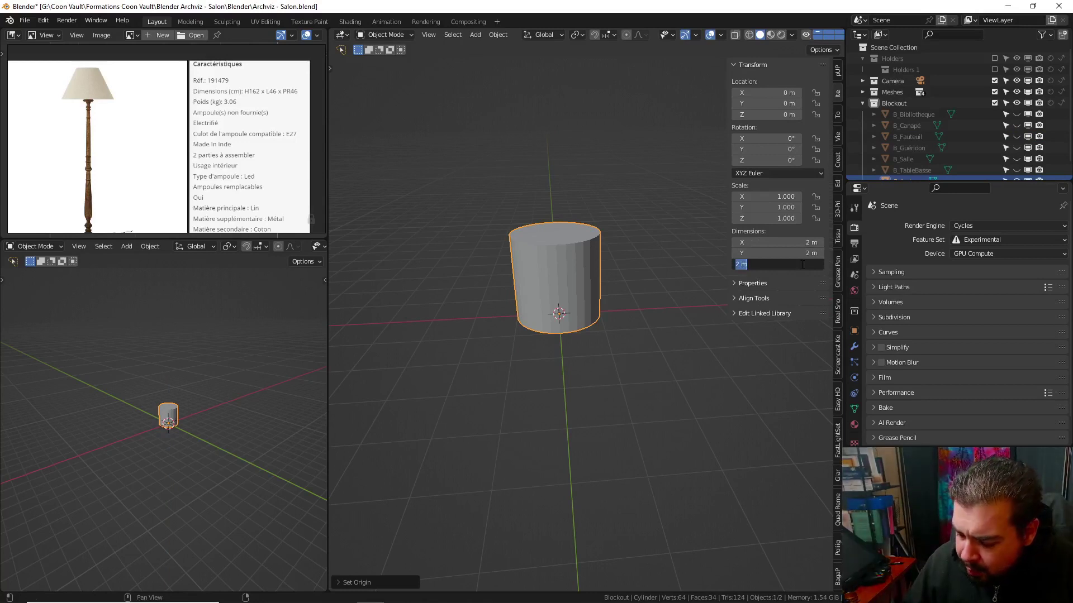
text(1.62)
key(Return)
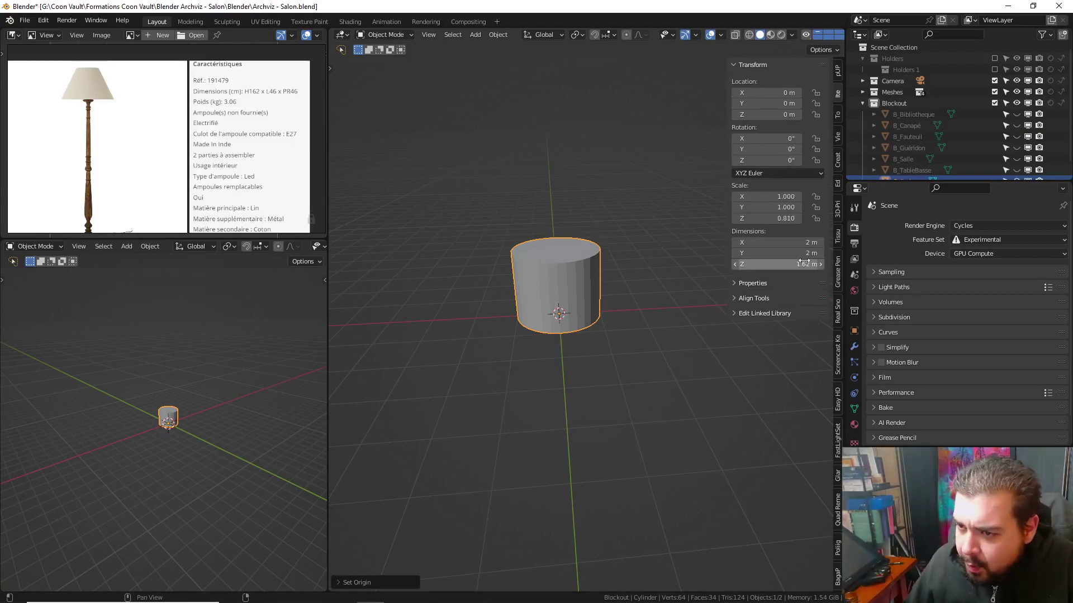
click(809, 244)
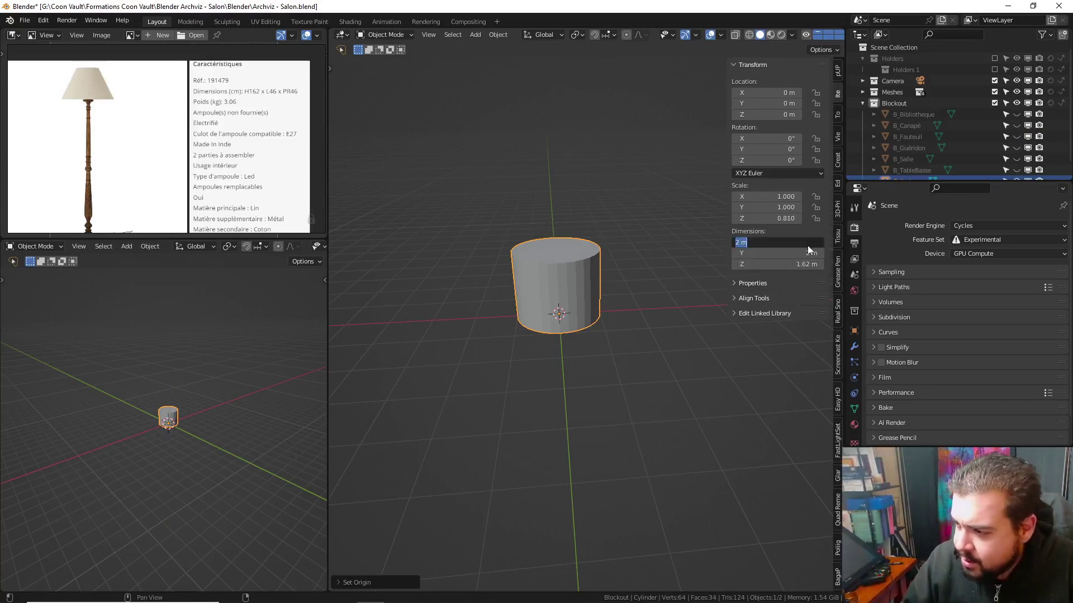
text(0.46)
key(Return)
click(802, 255)
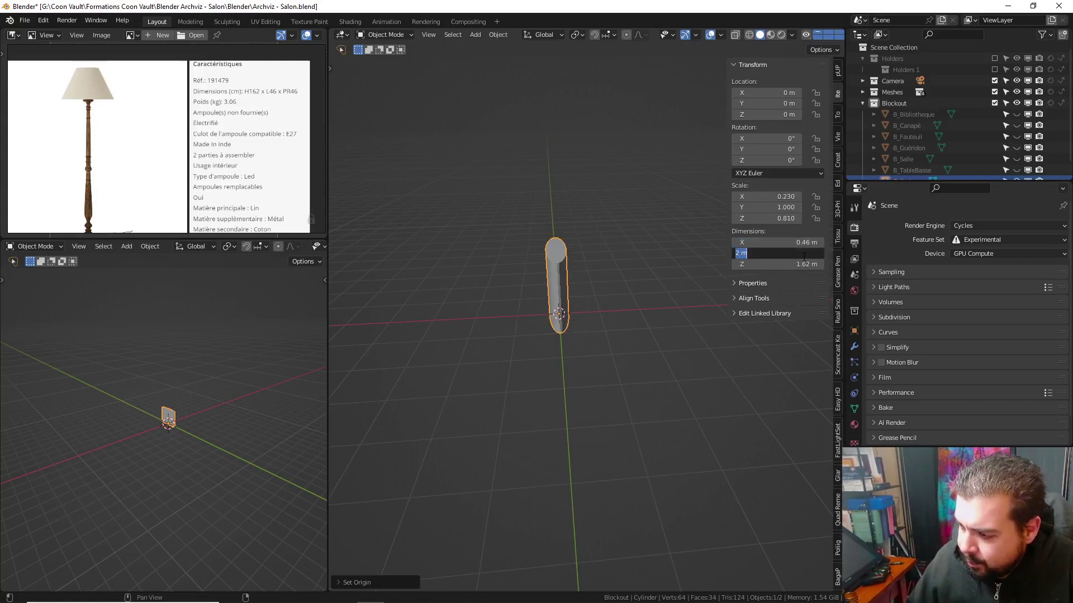
key(Return)
Apply the cylinder's scale, centre its origin, and name it B_LampeSol
key(q)
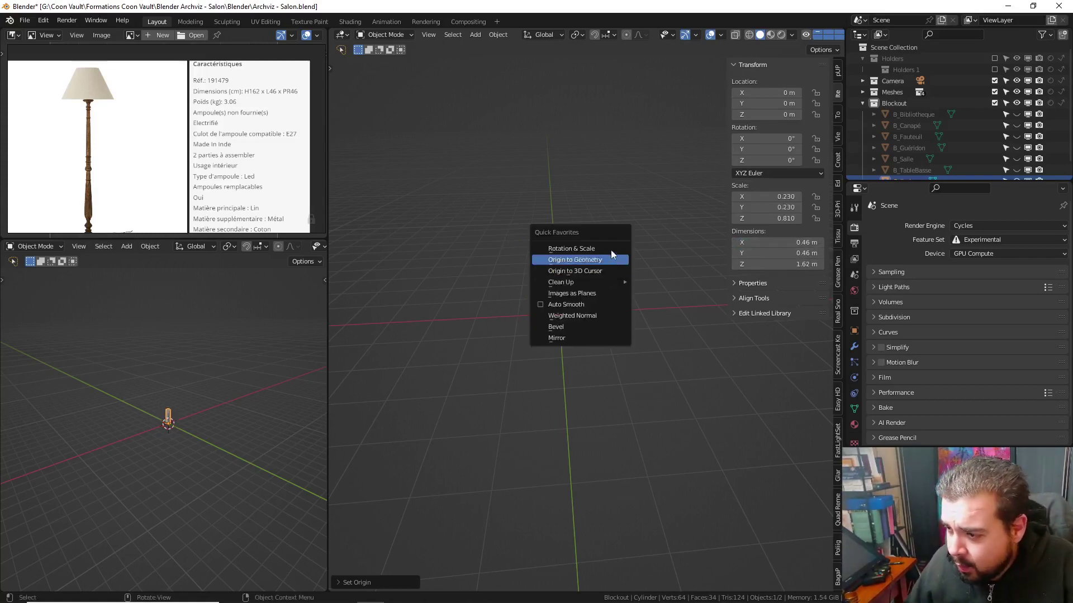
click(586, 247)
key(q)
scroll(926, 167, down, 1)
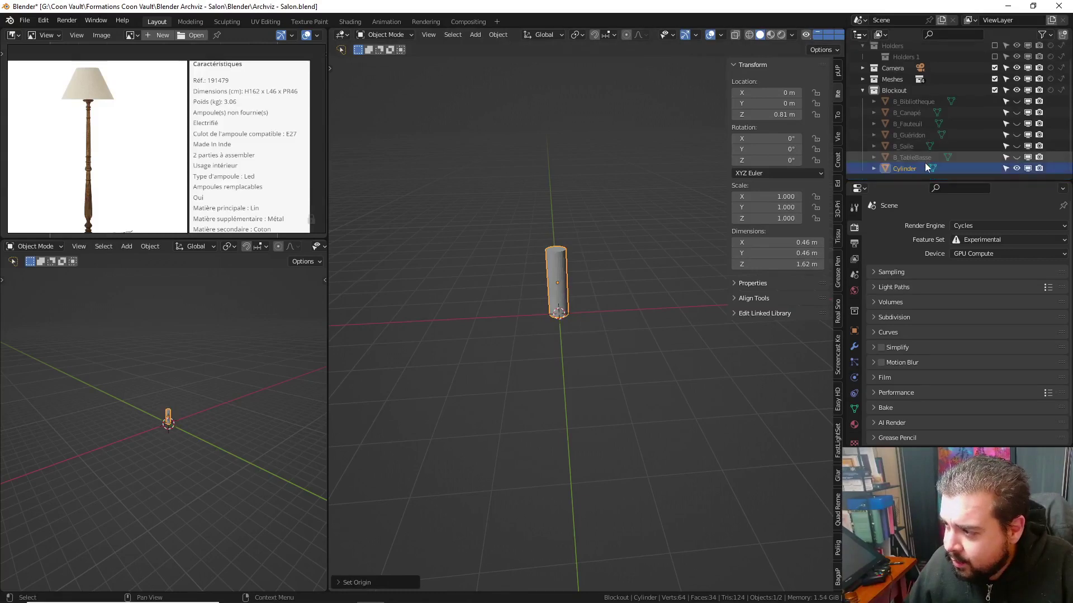
double_click(926, 167)
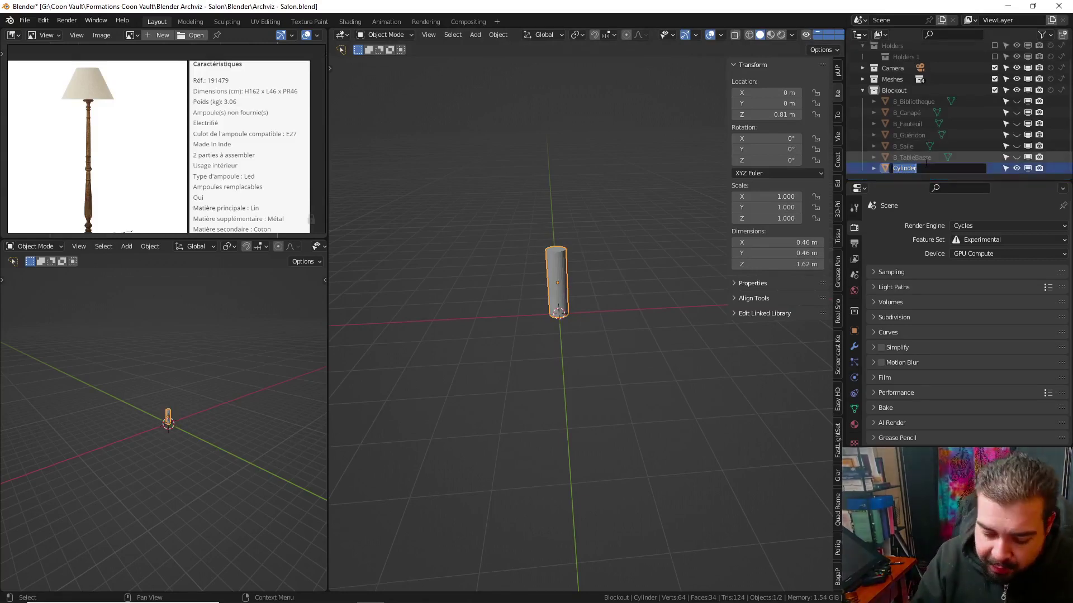
text(B_Lama)
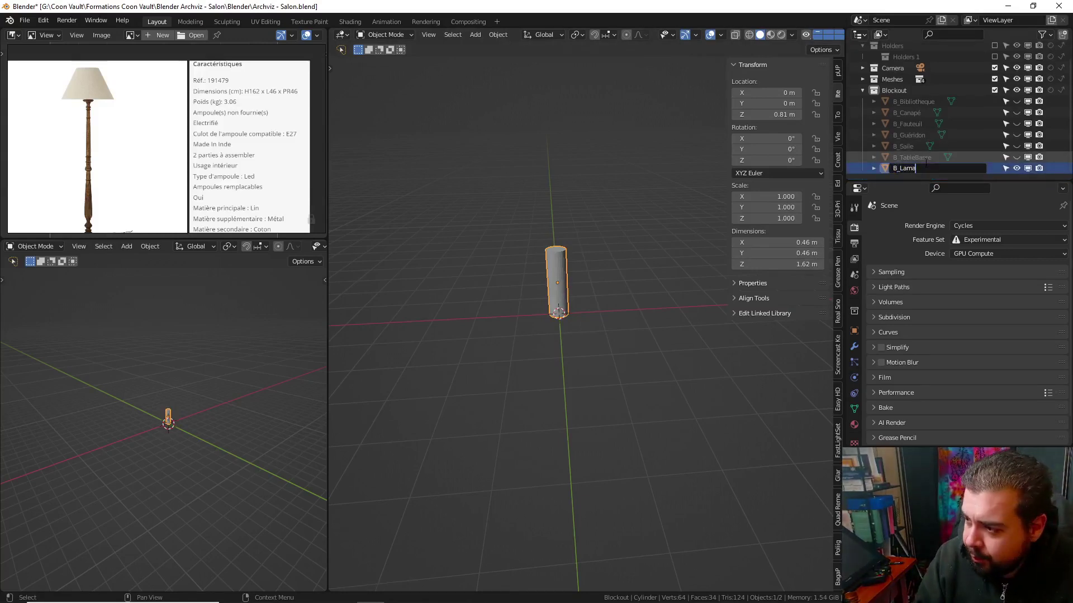
text(e)
text(ol)
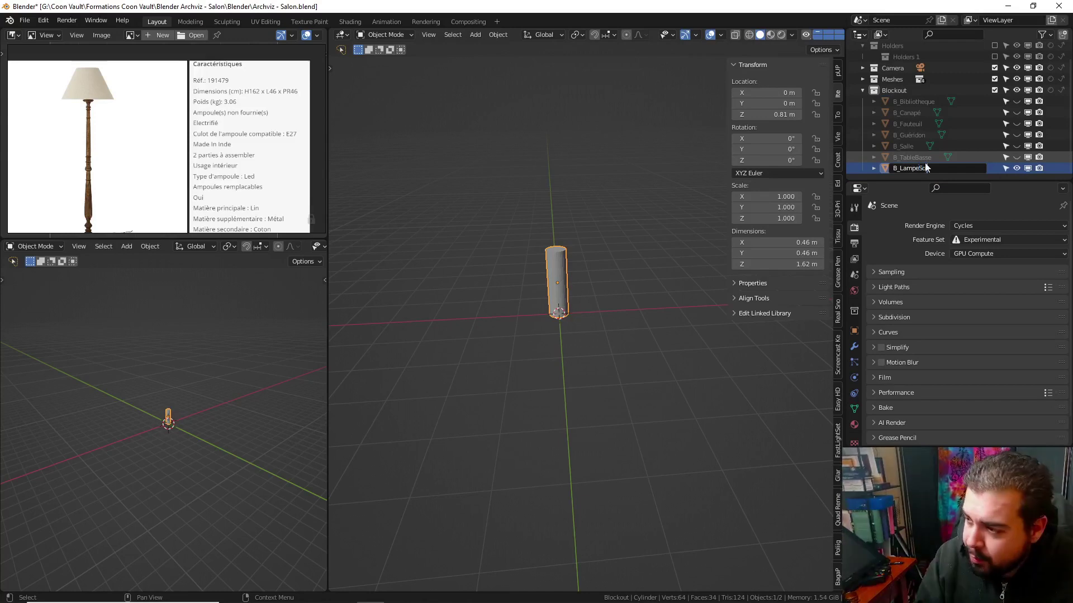
key(Return)
Hide the floor-lamp cylinder and frame the wall-lamp reference and its specs
key(h)
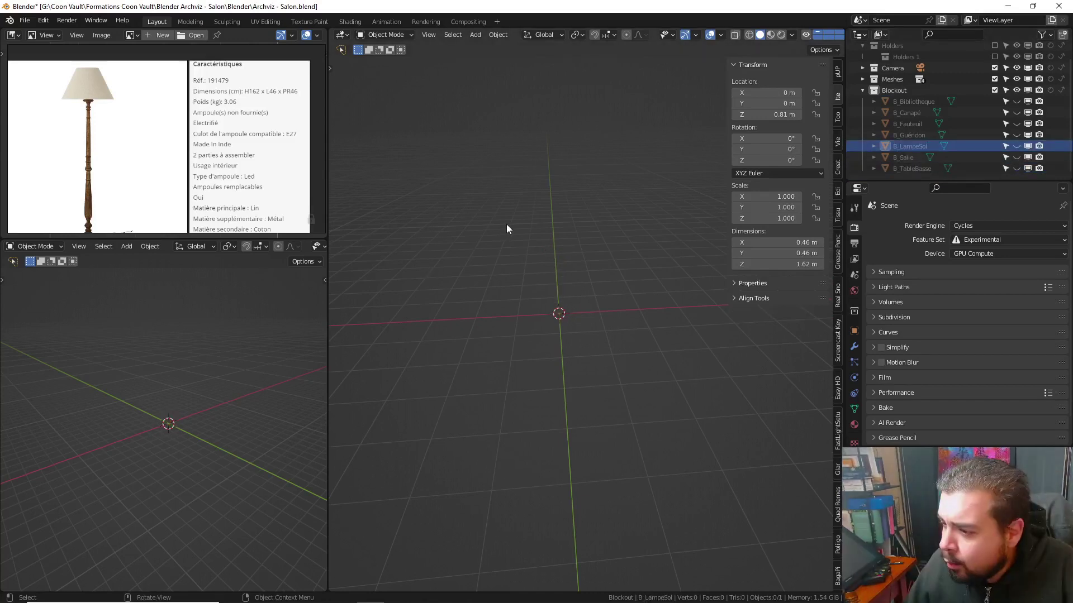
scroll(116, 115, down, 2)
scroll(146, 169, down, 2)
middle_drag(147, 173, 148, 113)
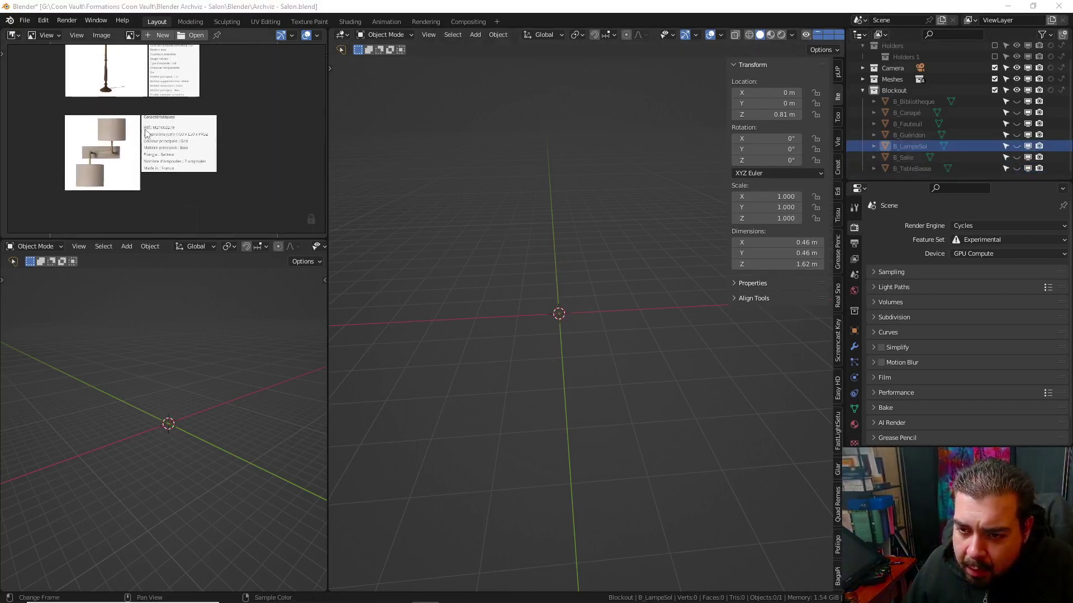
scroll(143, 144, up, 2)
middle_drag(92, 149, 97, 132)
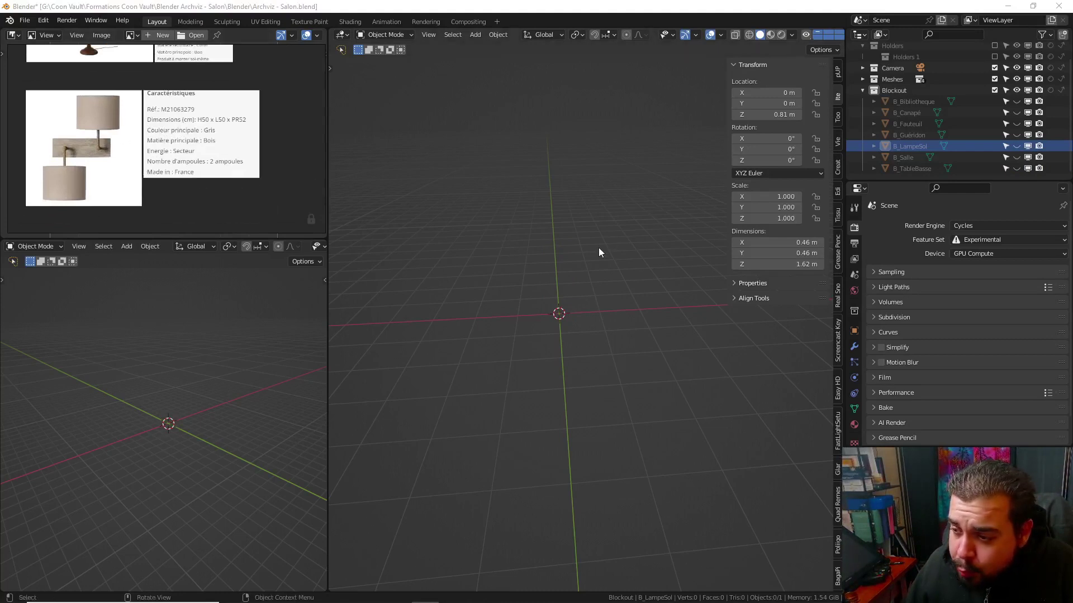
middle_drag(589, 248, 604, 249)
Add a cube, raise it 1 m onto the floor, and put its origin at its base
key(shift+a)
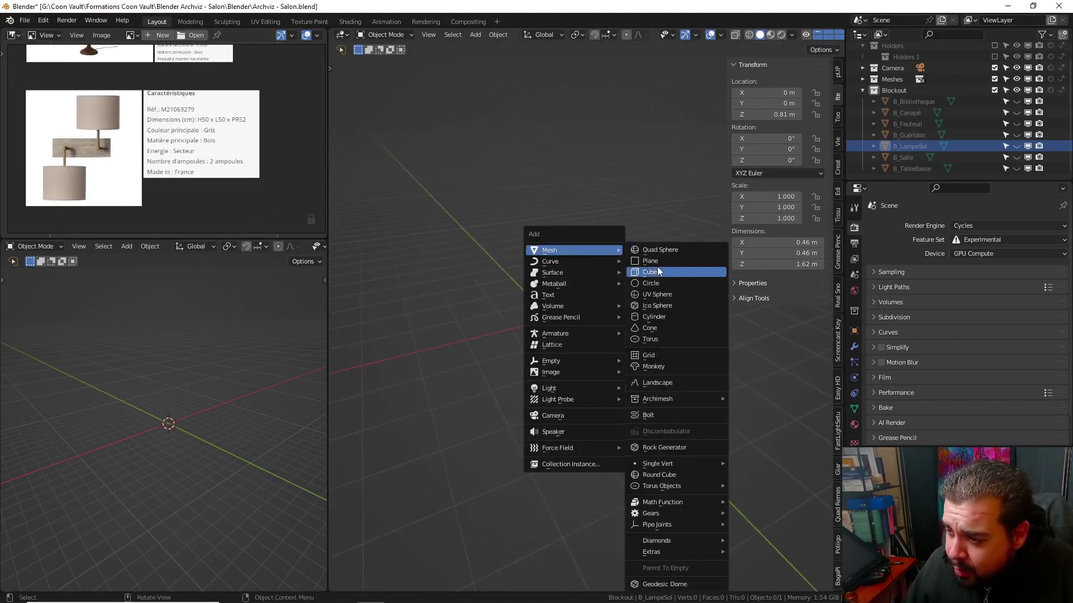
click(658, 272)
key(g)
key(z)
key(1)
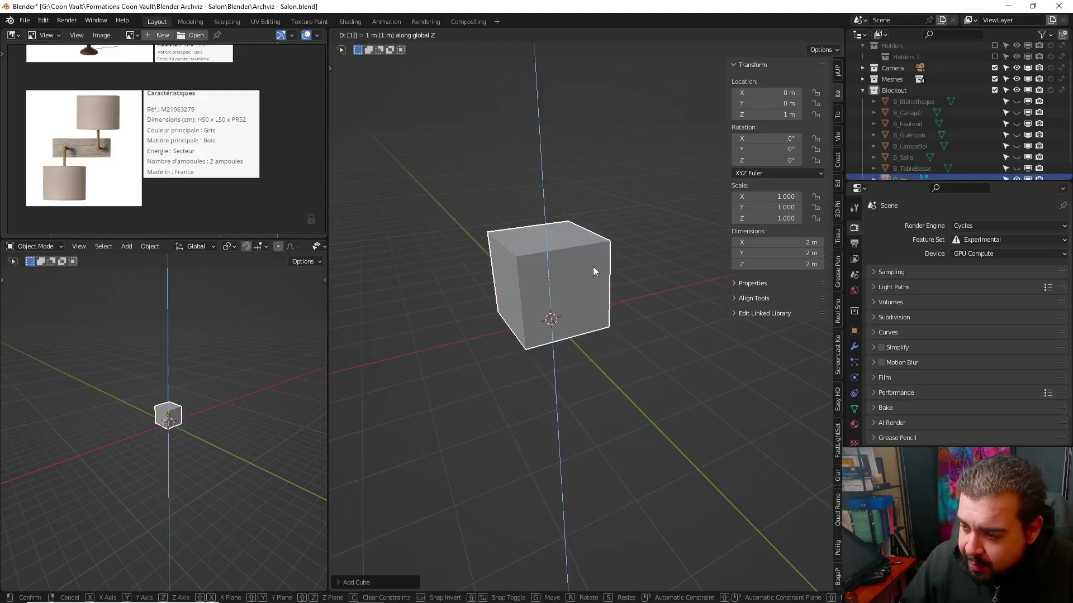
key(Return)
key(q)
click(582, 277)
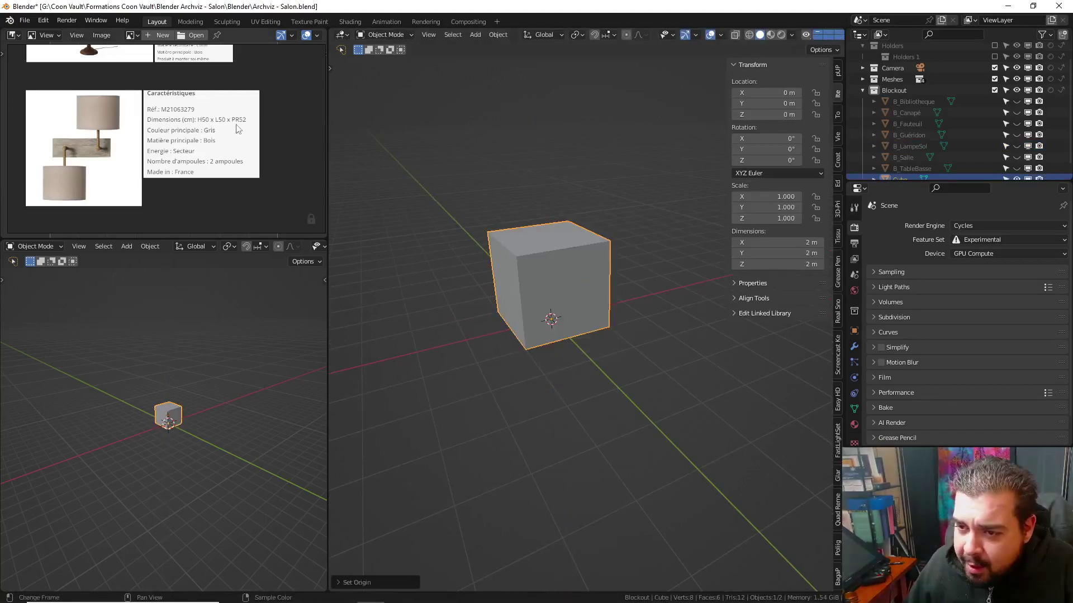
Set the cube's dimensions to 0.5 × 0.52 × 0.5 m
click(809, 267)
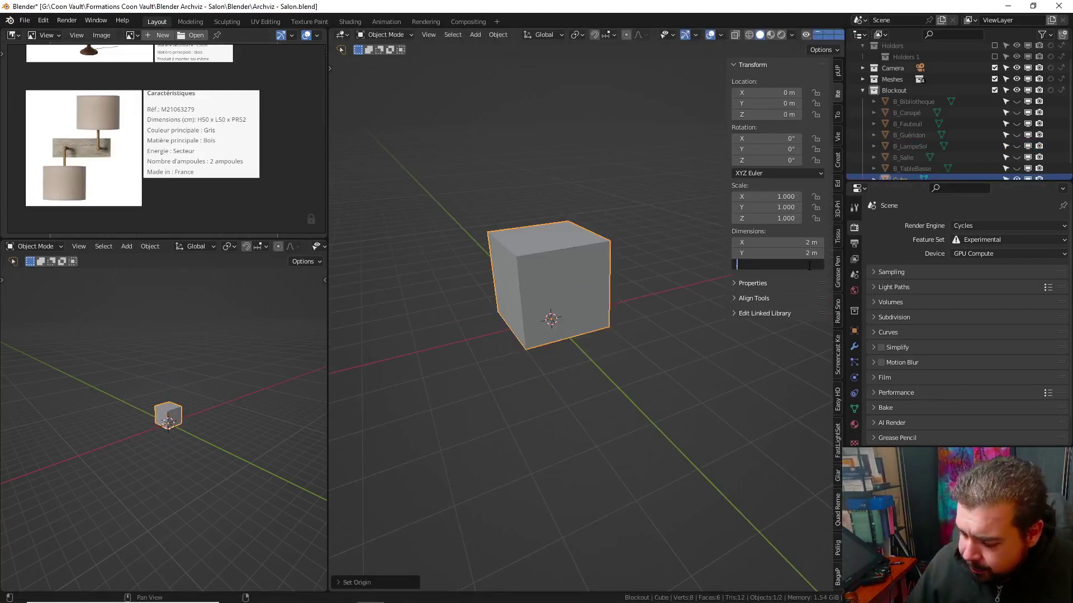
text(50.5)
key(Return)
click(794, 246)
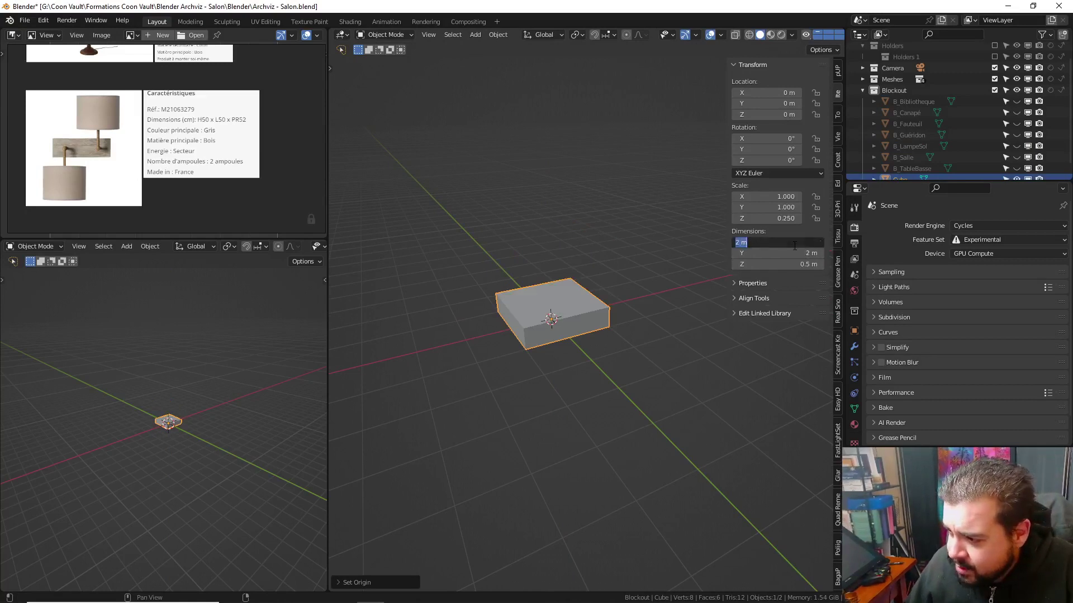
text(0.5)
key(Return)
click(805, 253)
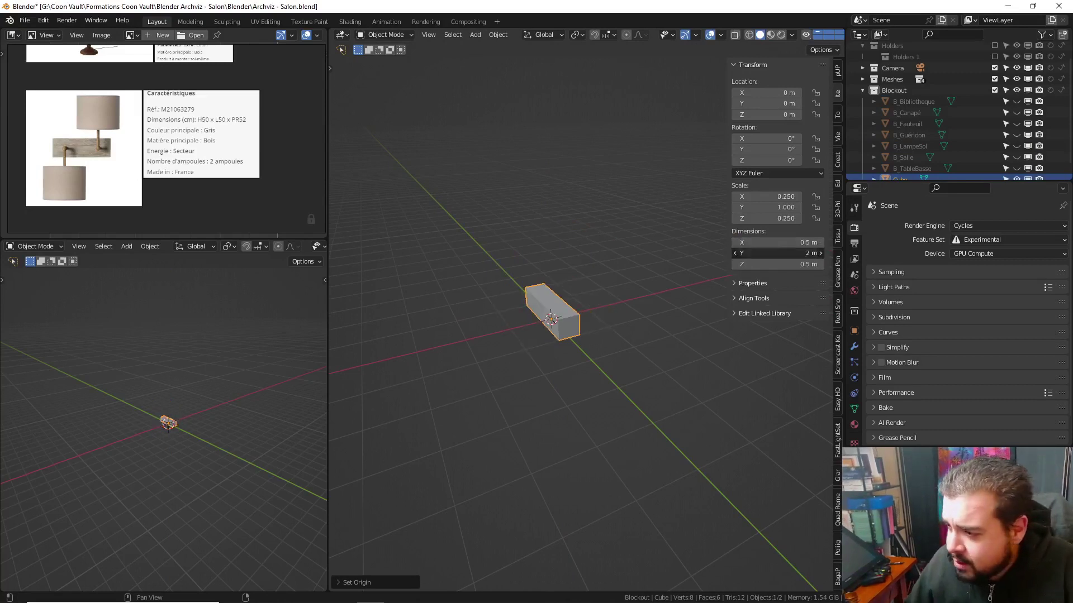
text(0.5)
key(Return)
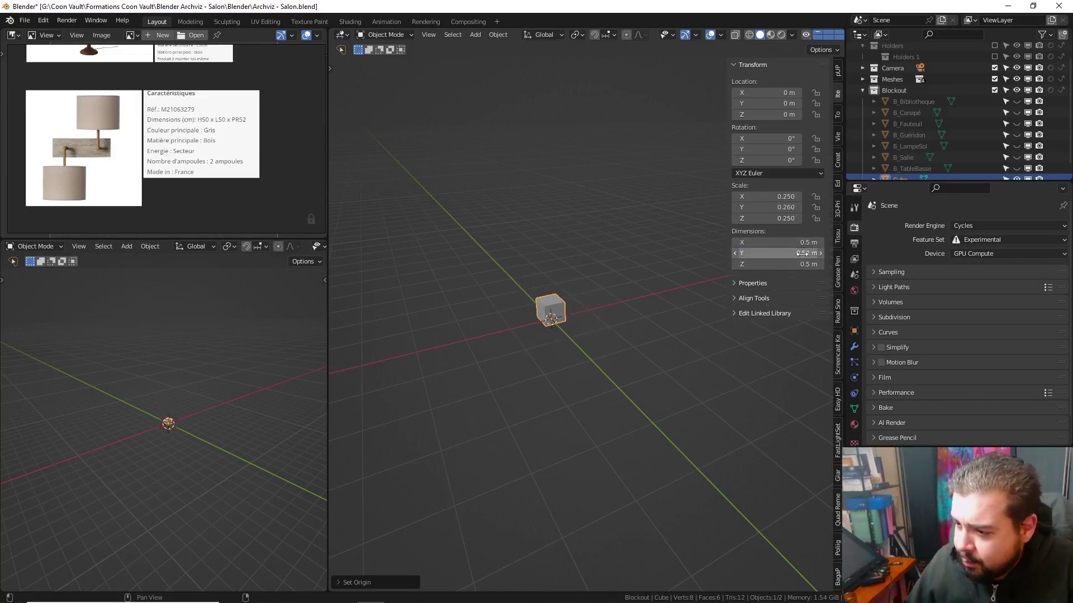
Apply the cube's scale and move its origin to the geometry centre
middle_drag(803, 253, 638, 277)
scroll(639, 276, up, 3)
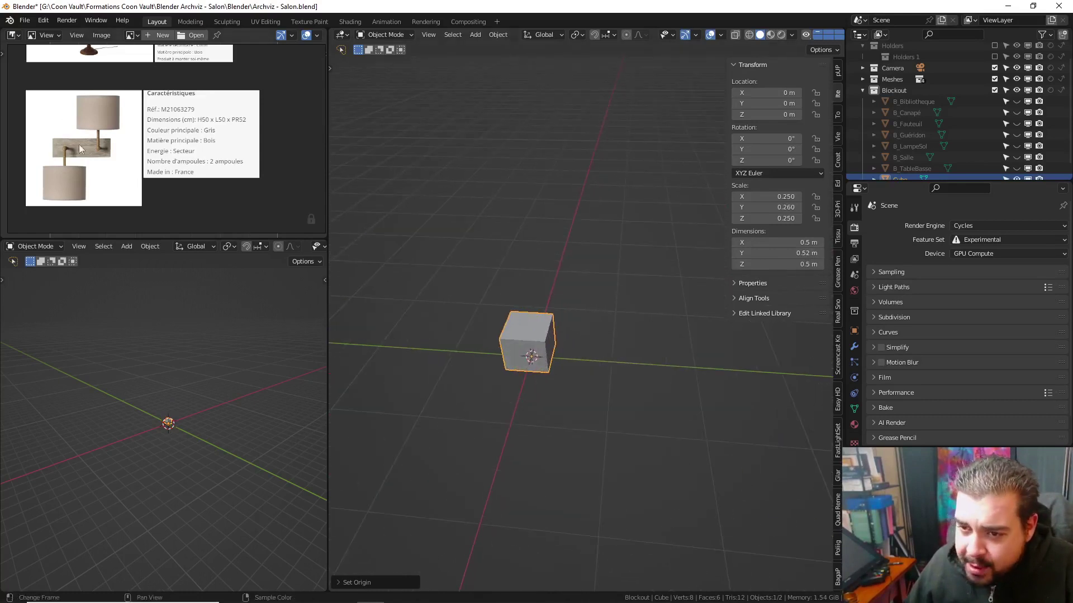
middle_drag(431, 253, 584, 241)
key(q)
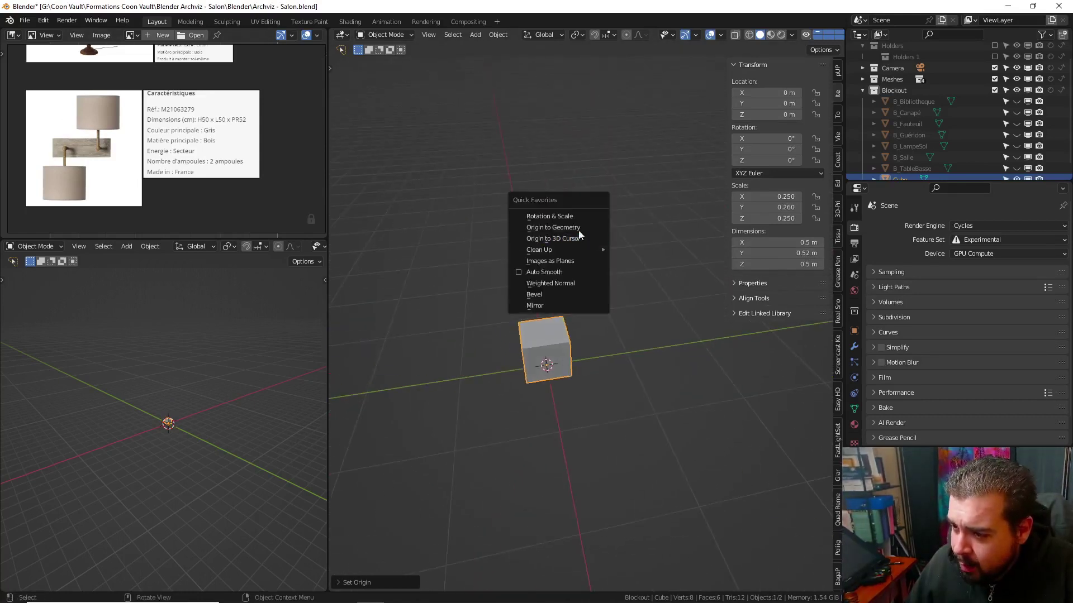
click(547, 216)
key(q)
click(544, 227)
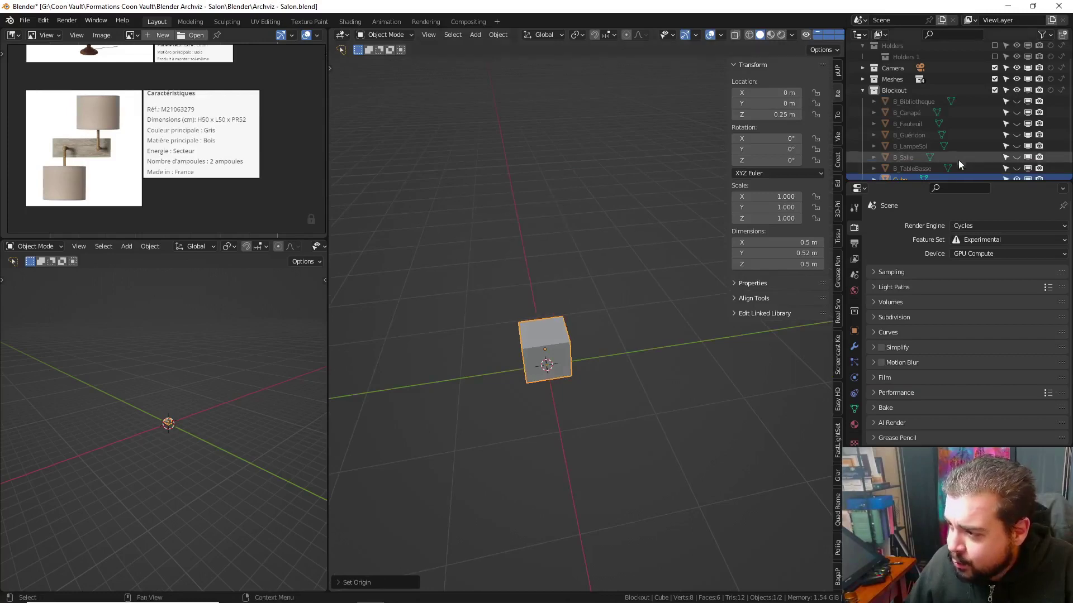
Rename the cube to B_LampeMural
scroll(908, 166, down, 1)
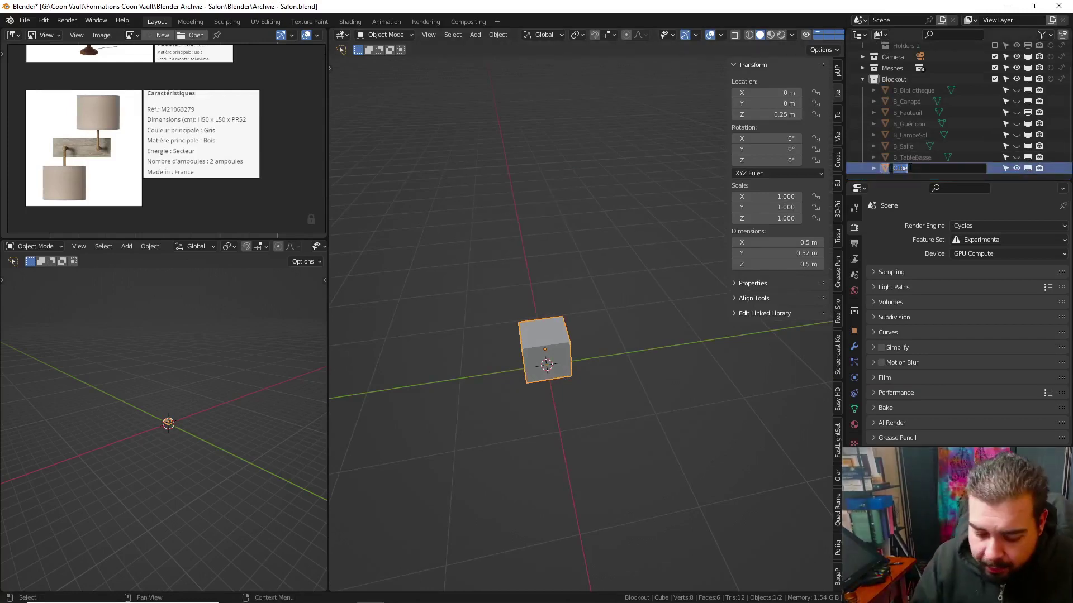
double_click(908, 167)
text(B)
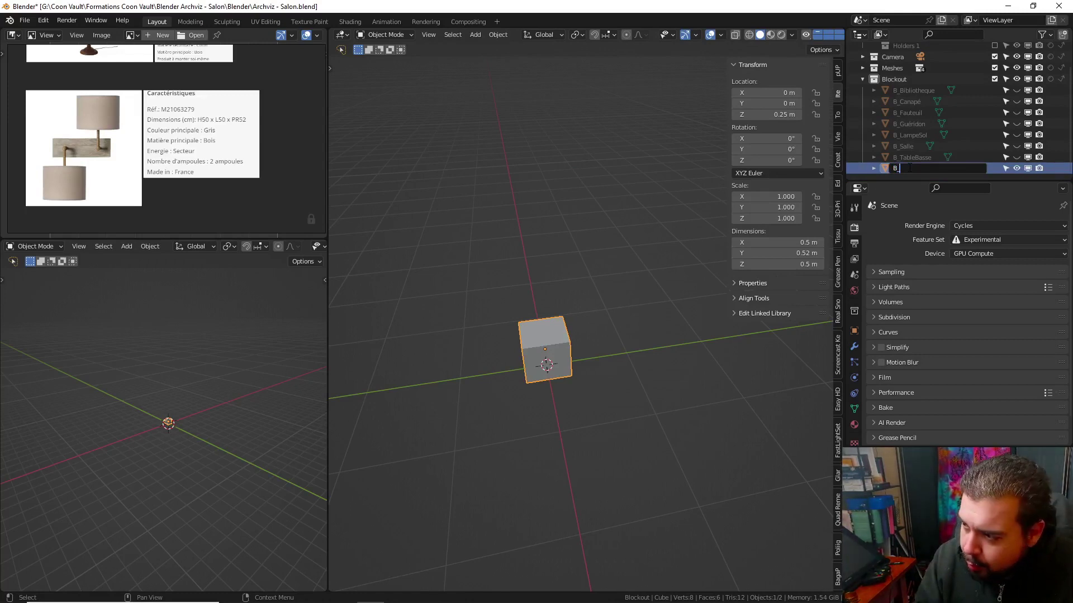
text(_Lam)
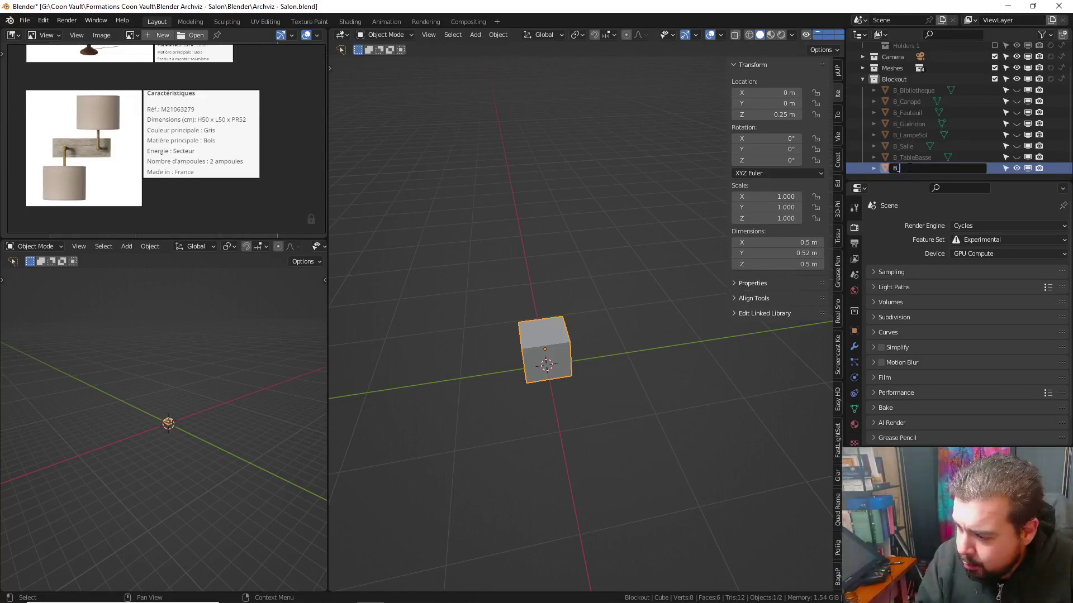
text(pe)
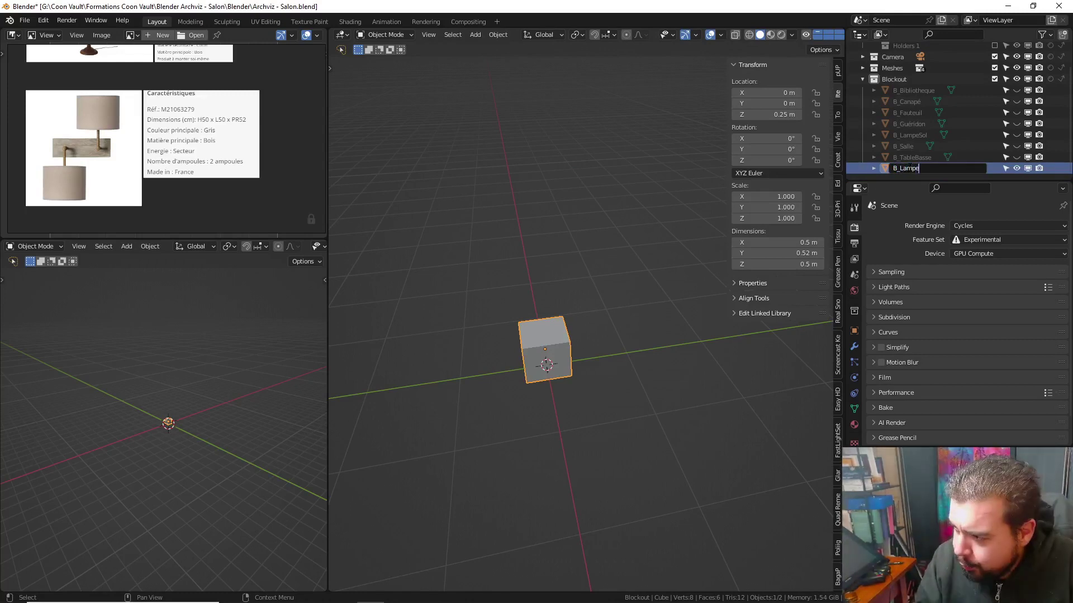
text(Mural)
key(Return)
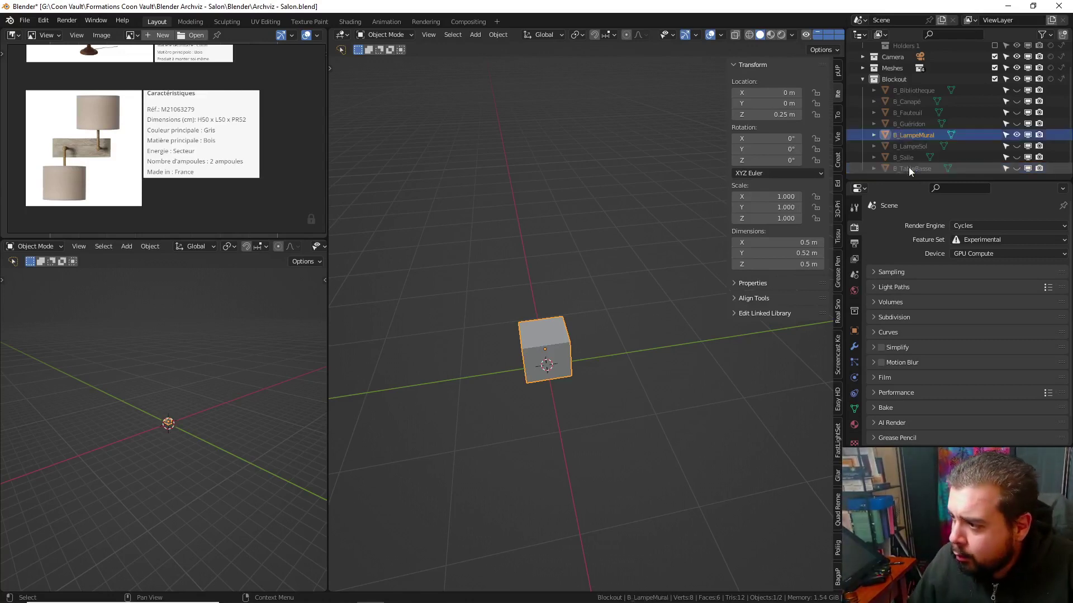
scroll(184, 182, down, 4)
Expand Meshes and Meubles in the Outliner, then sweep the Blockout eye toggles to unhide every block
mouse_move(179, 182)
middle_down()
mouse_move(211, 143)
mouse_move(211, 182)
middle_up()
middle_drag(195, 112, 312, 153)
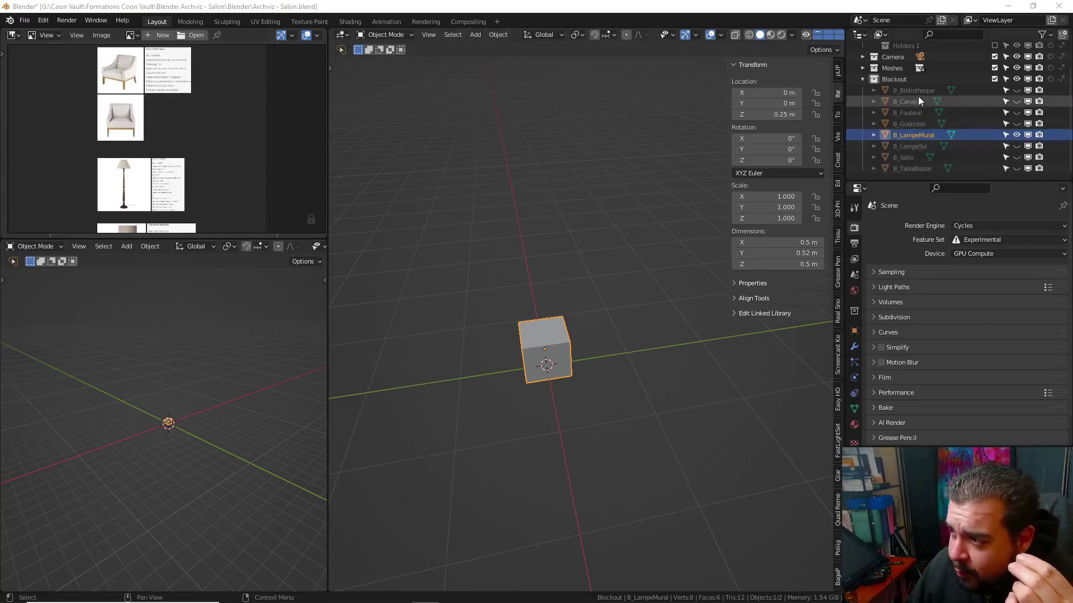
click(862, 68)
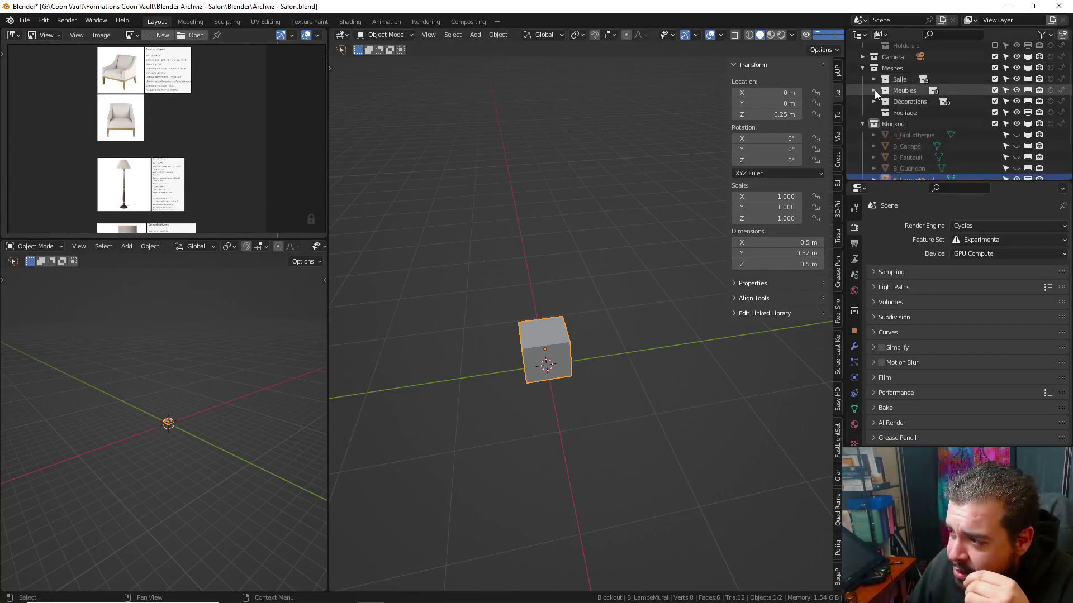
click(874, 90)
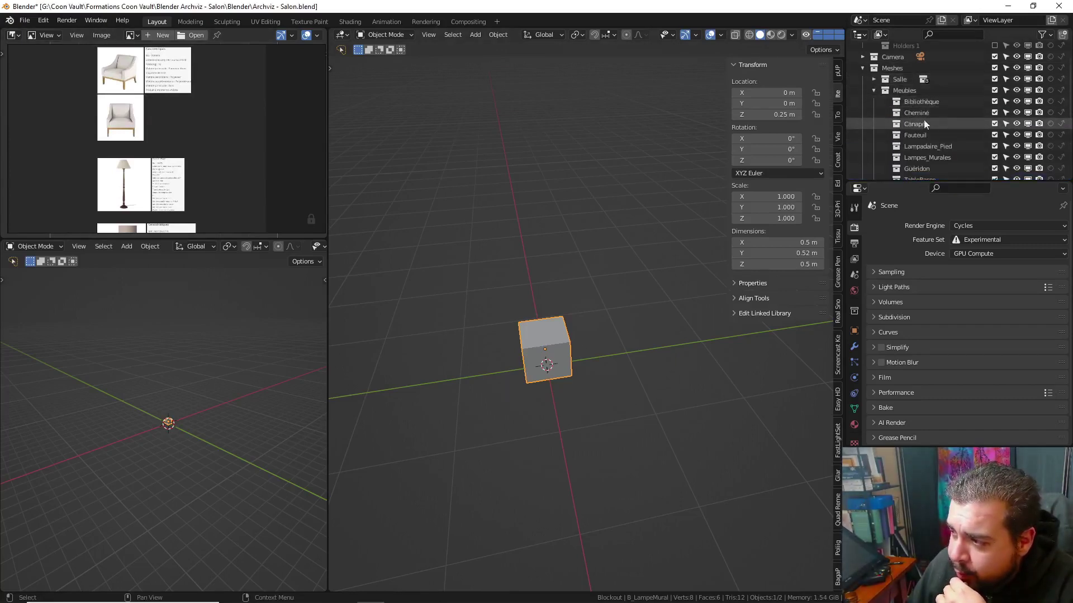
scroll(936, 114, down, 2)
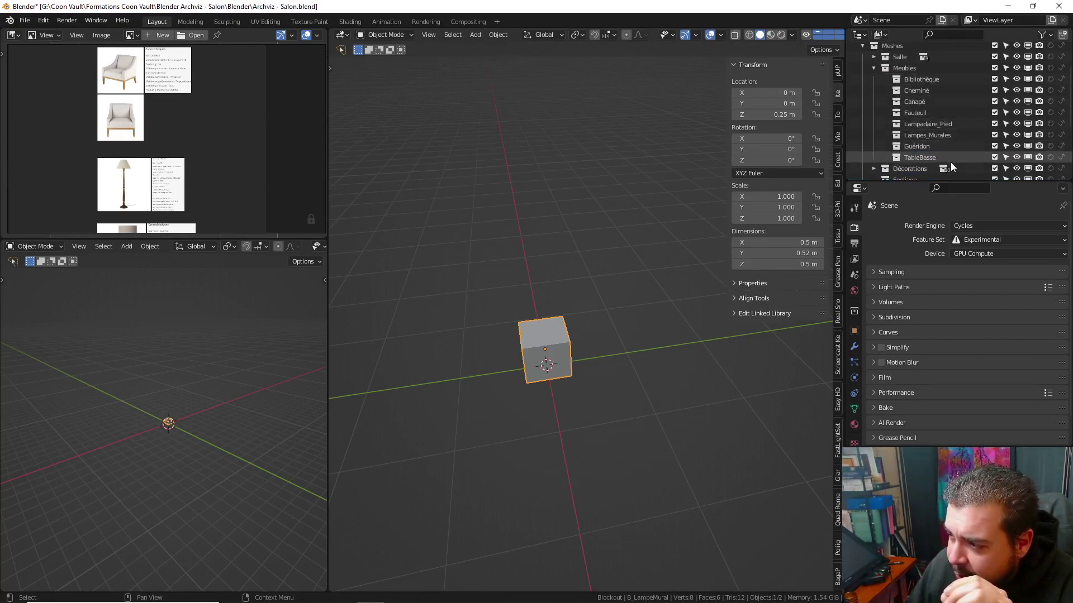
click(873, 68)
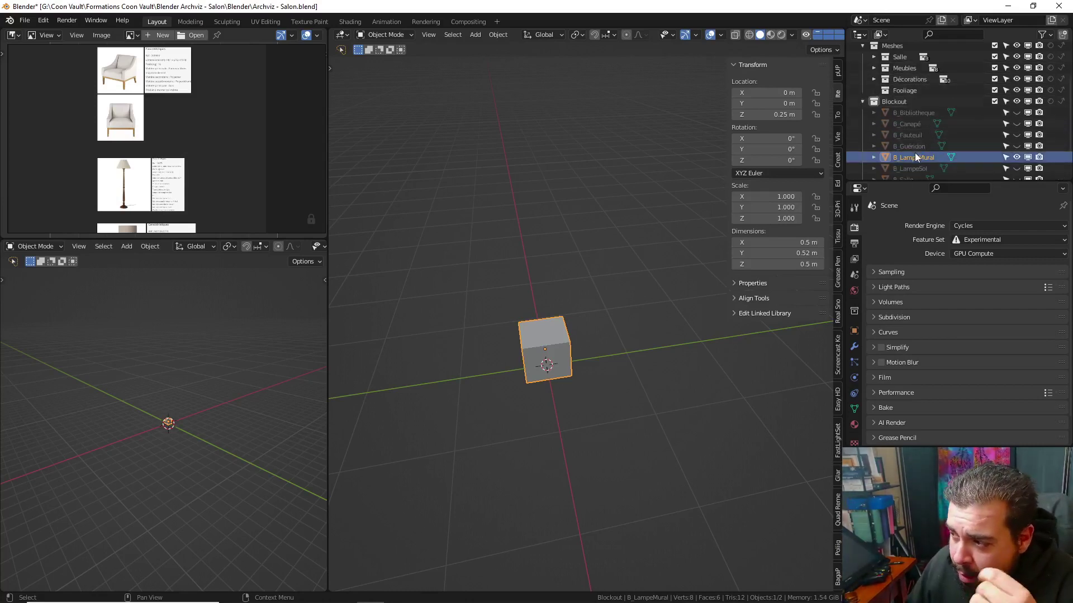
drag(1016, 112, 1017, 172)
scroll(1017, 150, down, 2)
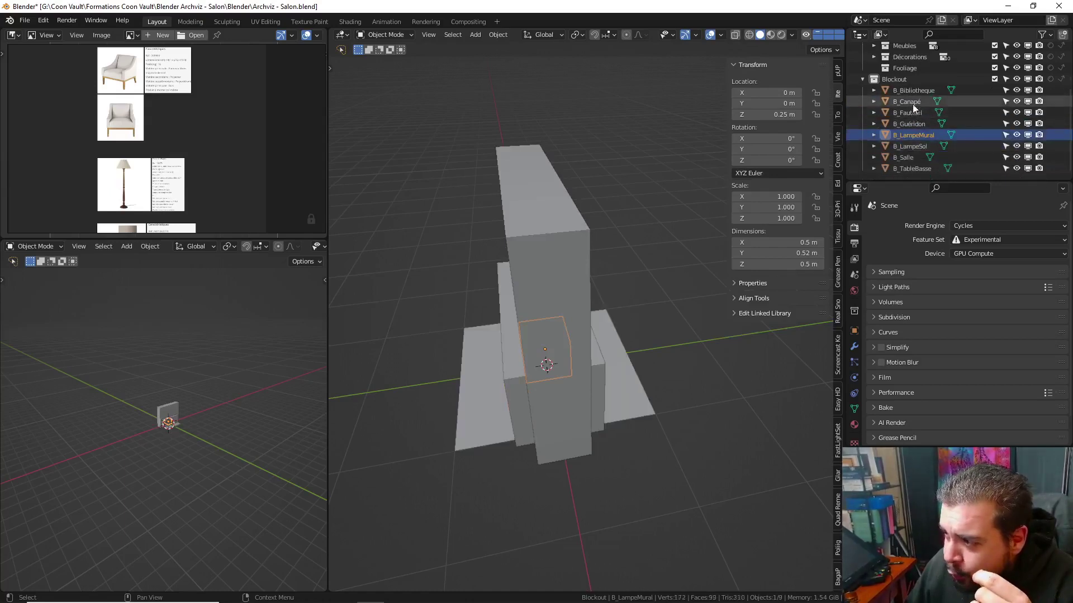
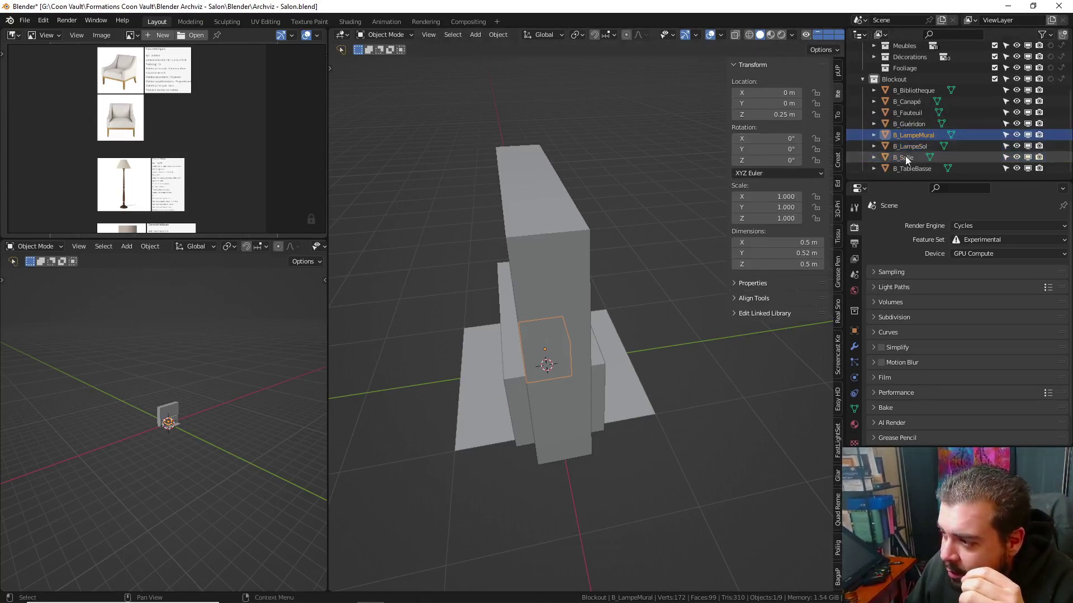
Select the floor object B_Salle and orbit around the room blockout
click(891, 157)
mouse_move(678, 171)
middle_down()
mouse_move(594, 229)
mouse_move(547, 223)
middle_up()
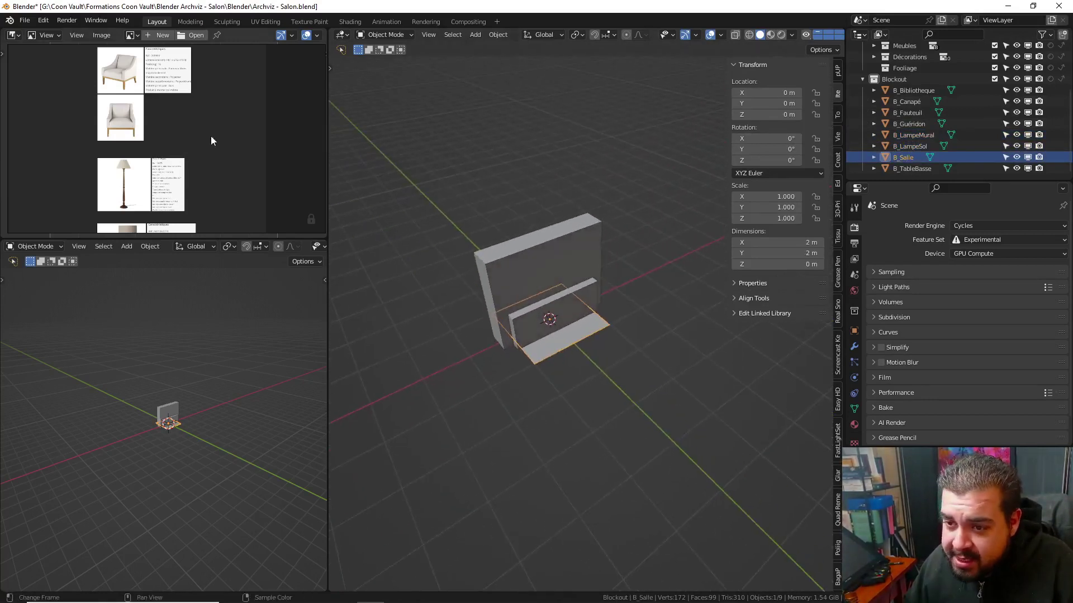
middle_drag(210, 139, 194, 204)
Pan and zoom the Image Editor until the library lounge painting fills it
scroll(206, 136, down, 3)
middle_drag(212, 165, 217, 187)
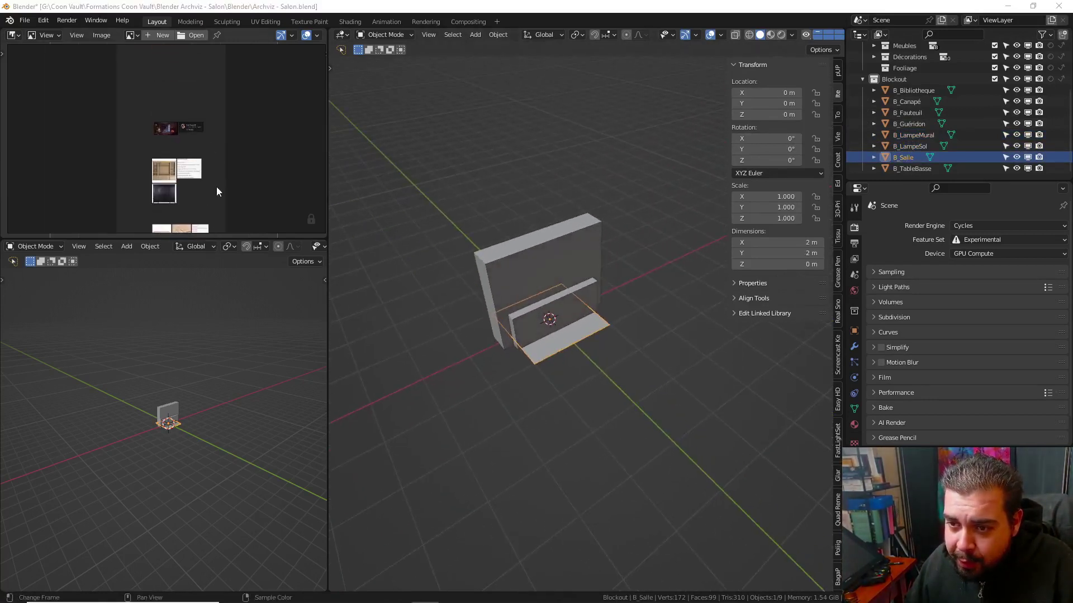
scroll(208, 200, up, 3)
scroll(215, 178, up, 3)
scroll(216, 178, up, 4)
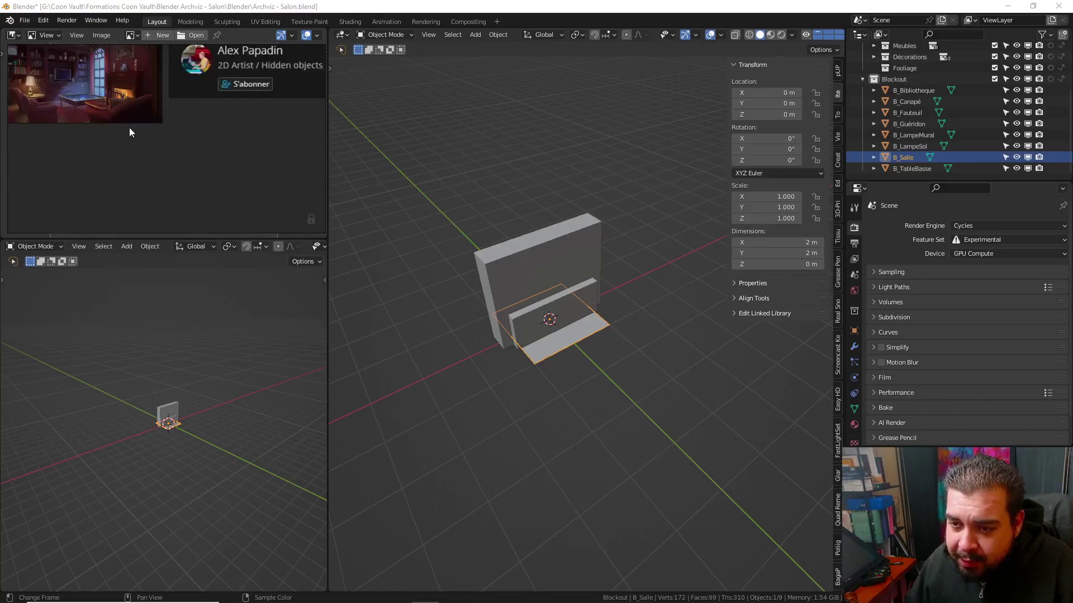
middle_drag(129, 127, 204, 179)
scroll(210, 169, up, 2)
middle_drag(191, 123, 221, 120)
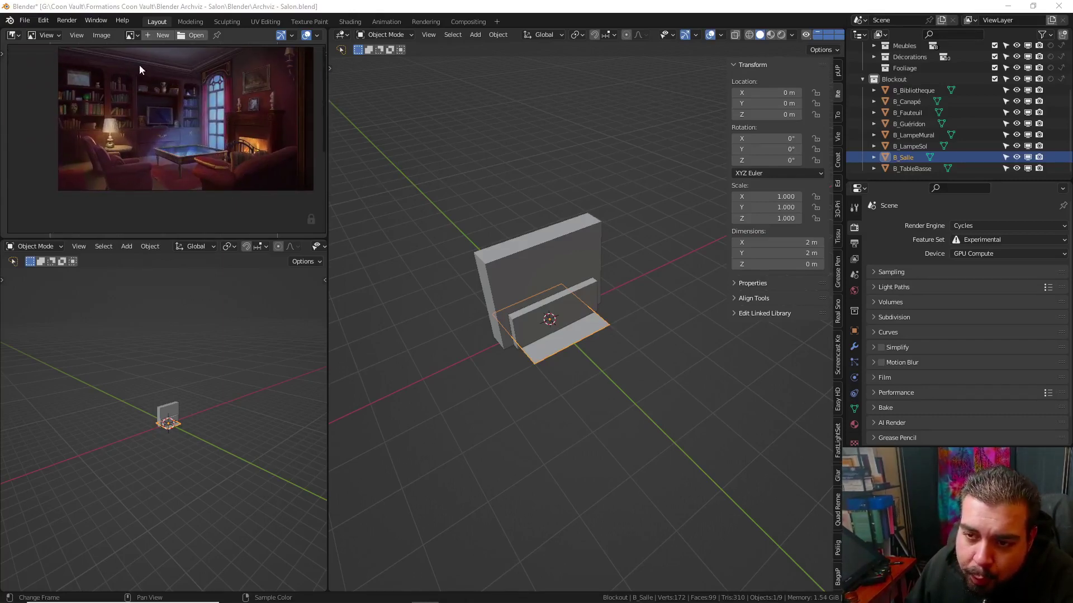
scroll(137, 126, up, 2)
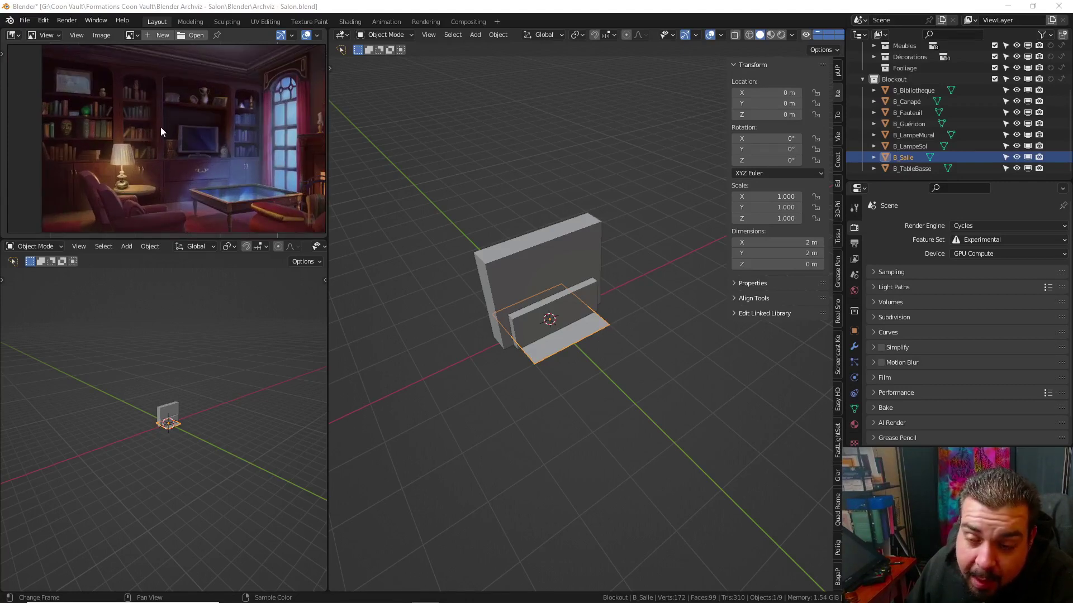
scroll(170, 142, down, 1)
scroll(168, 141, down, 1)
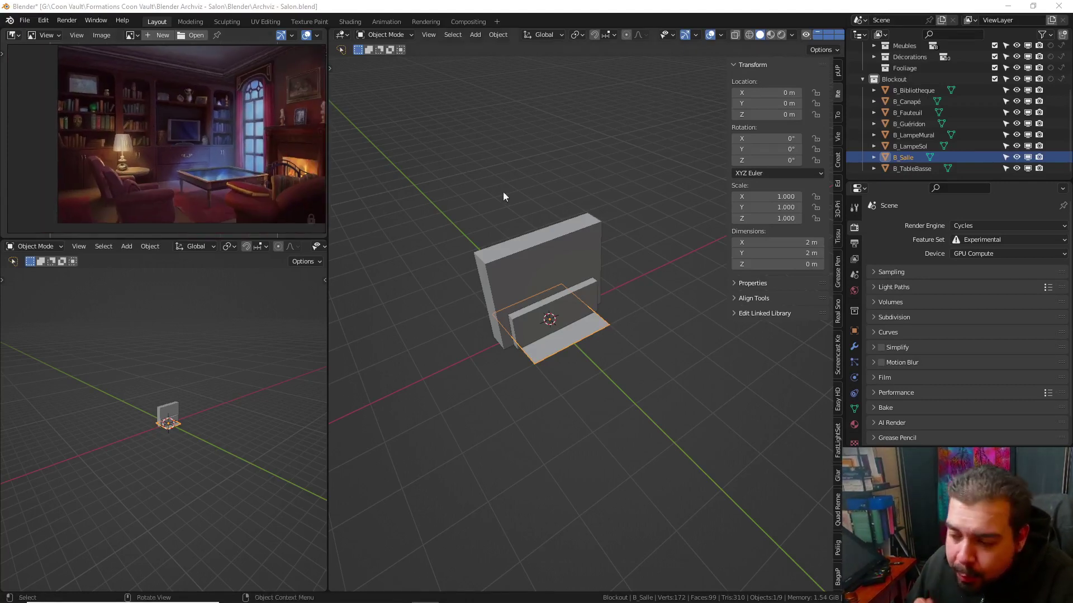
mouse_move(502, 192)
middle_down()
mouse_move(593, 220)
mouse_move(393, 197)
middle_up()
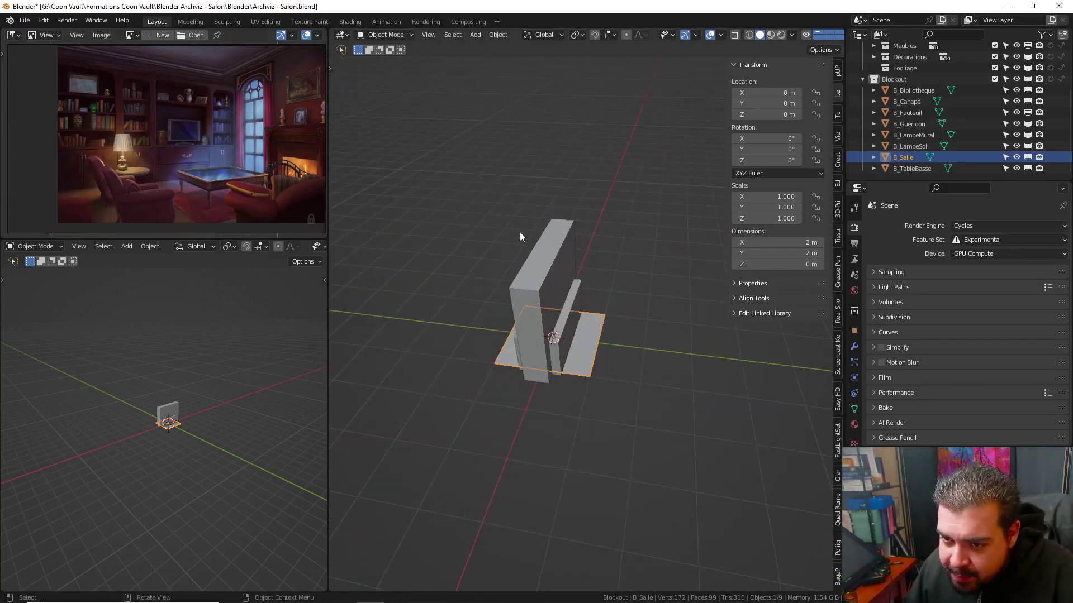
Scale the floor plane B_Salle up by a factor of 5
middle_drag(563, 268, 586, 271)
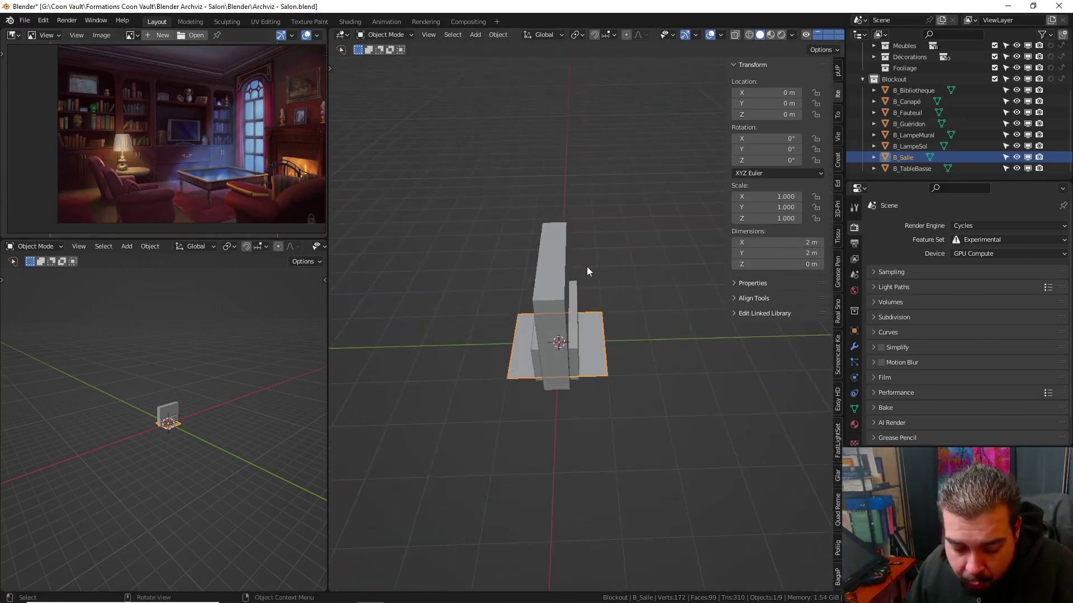
key(s)
text(5)
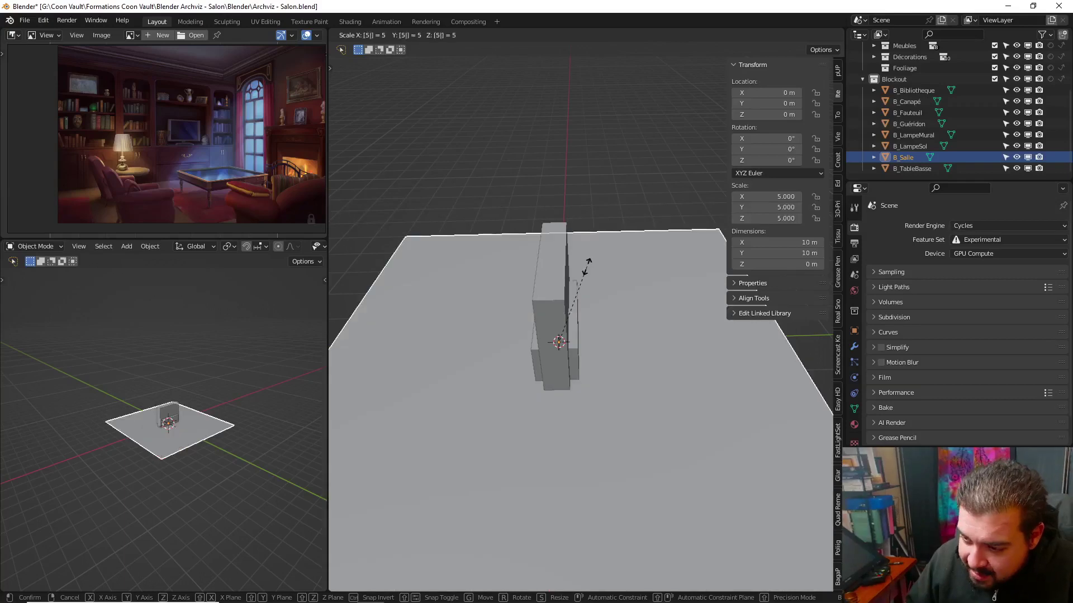
key(Return)
Try selecting a floor edge in Edit Mode, then reselect B_Salle in Object Mode
middle_drag(574, 266, 515, 250)
click(536, 257)
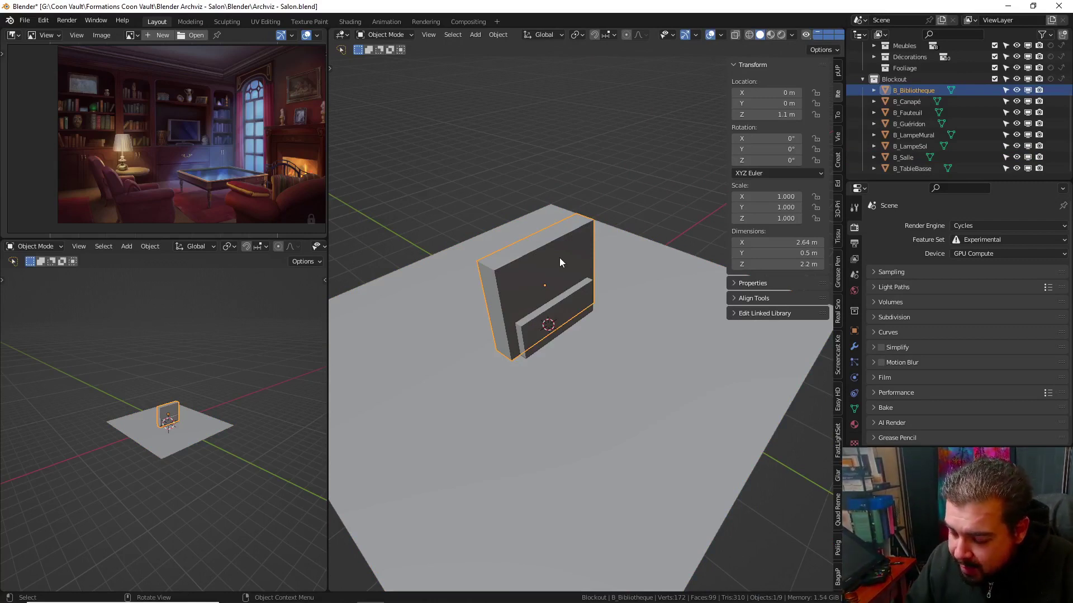
click(620, 246)
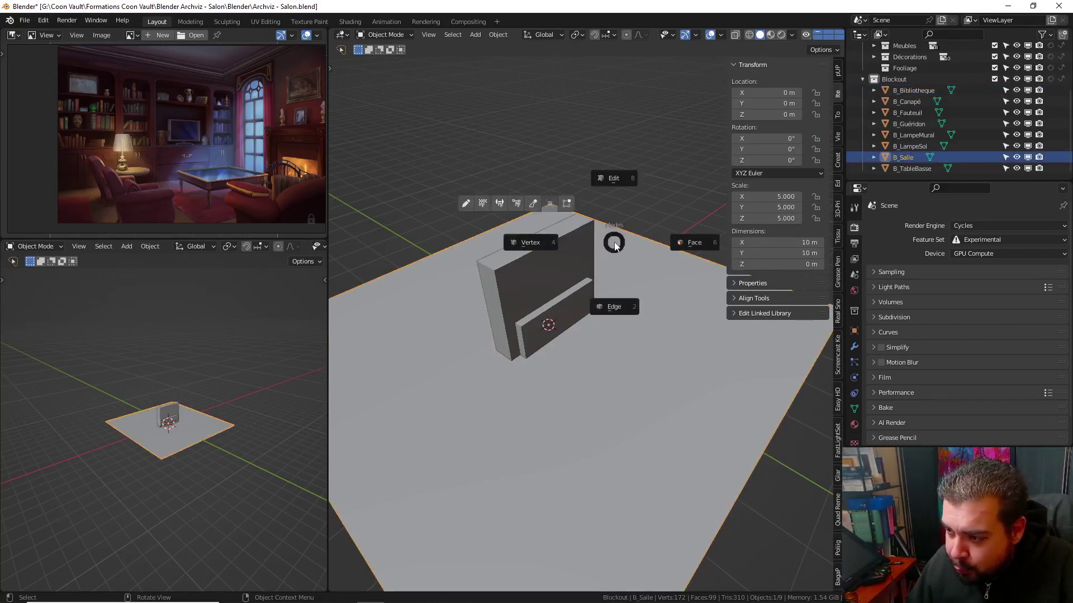
key(Tab)
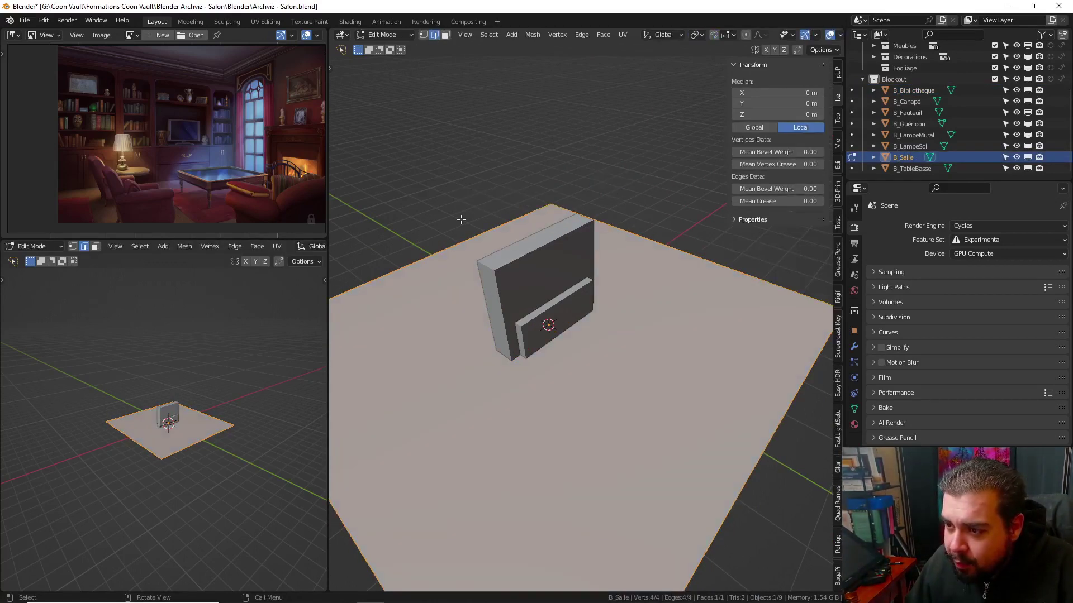
key(alt+a)
shift+click(462, 219)
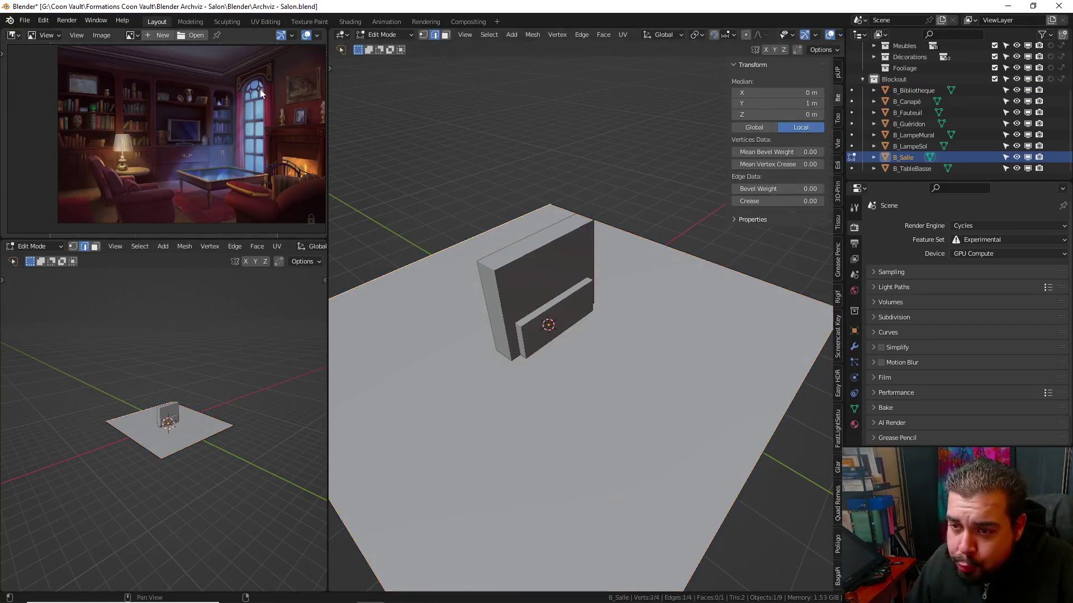
key(Tab)
click(548, 127)
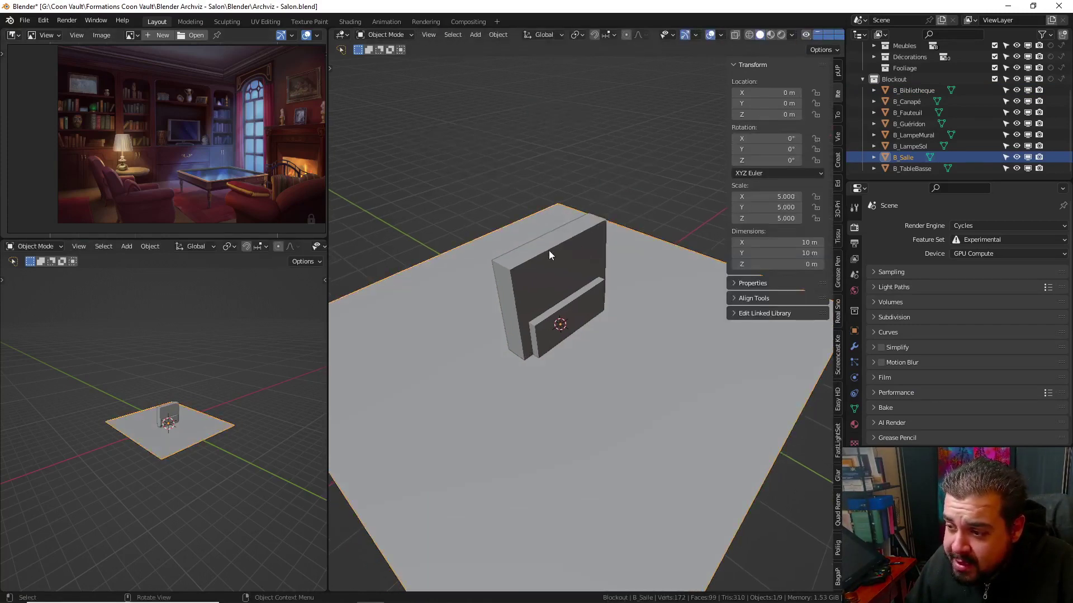
click(548, 251)
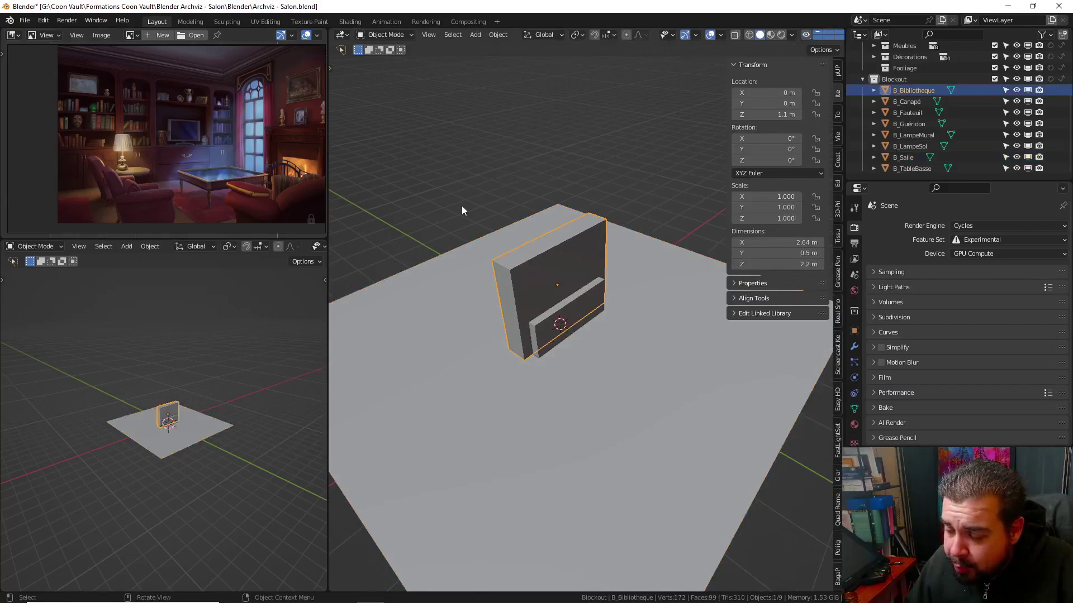
click(482, 237)
Select the floor's edges in Edit Mode and extrude them 2.2 m
key(Tab)
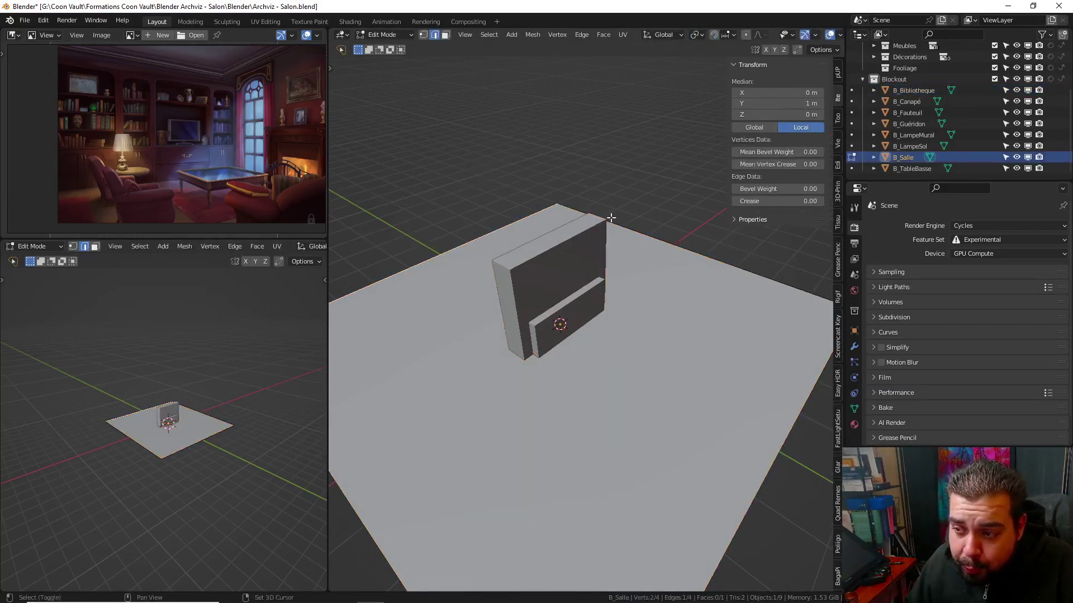
shift+click(668, 245)
shift+click(755, 499)
mouse_move(755, 499)
middle_down()
mouse_move(671, 395)
mouse_move(451, 339)
middle_up()
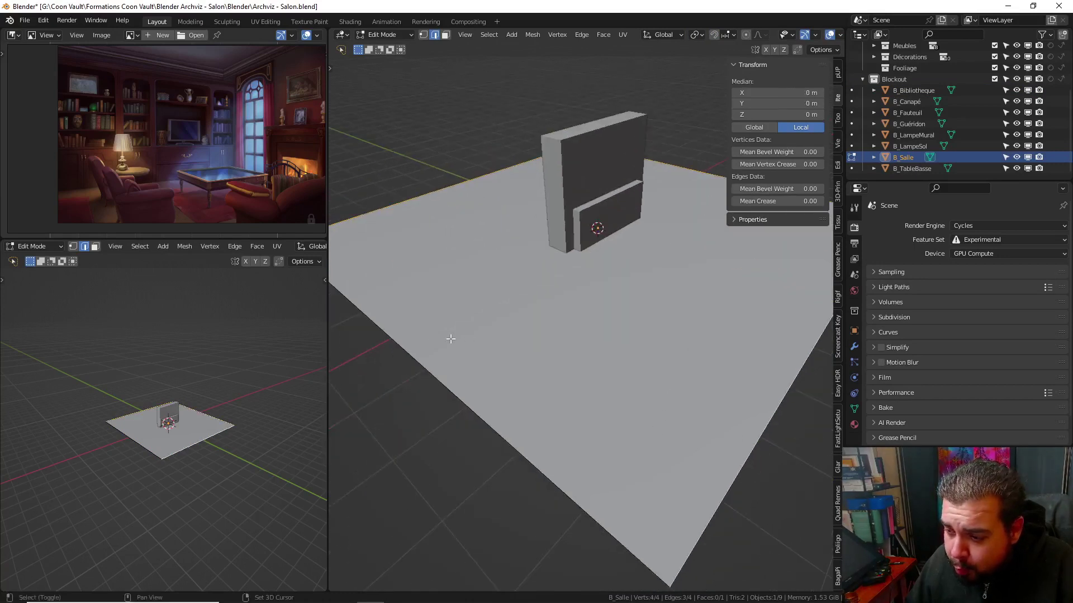
text(e)
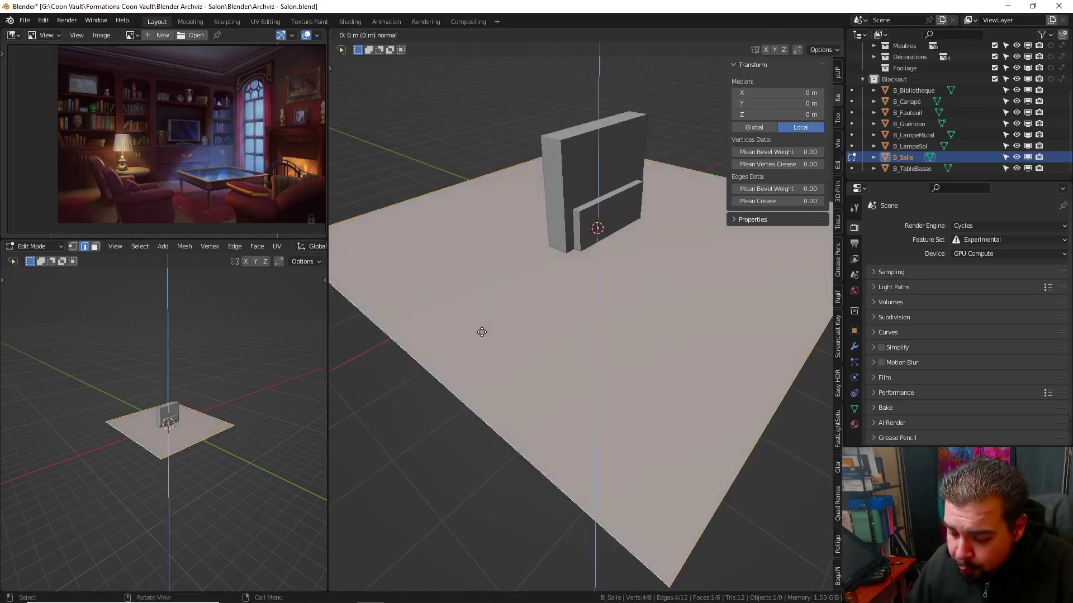
text(2.2)
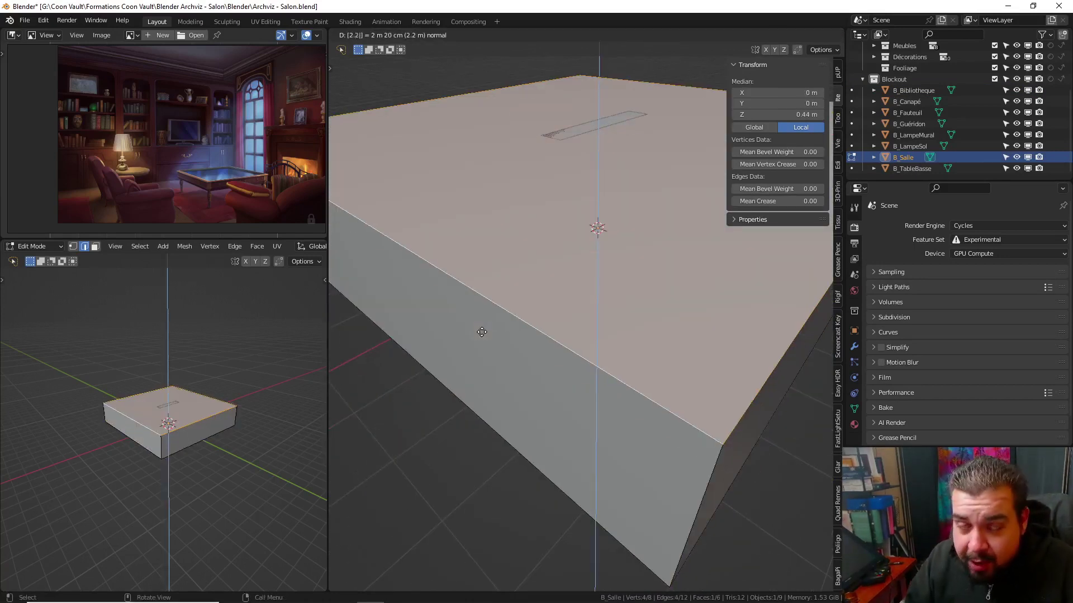
key(Return)
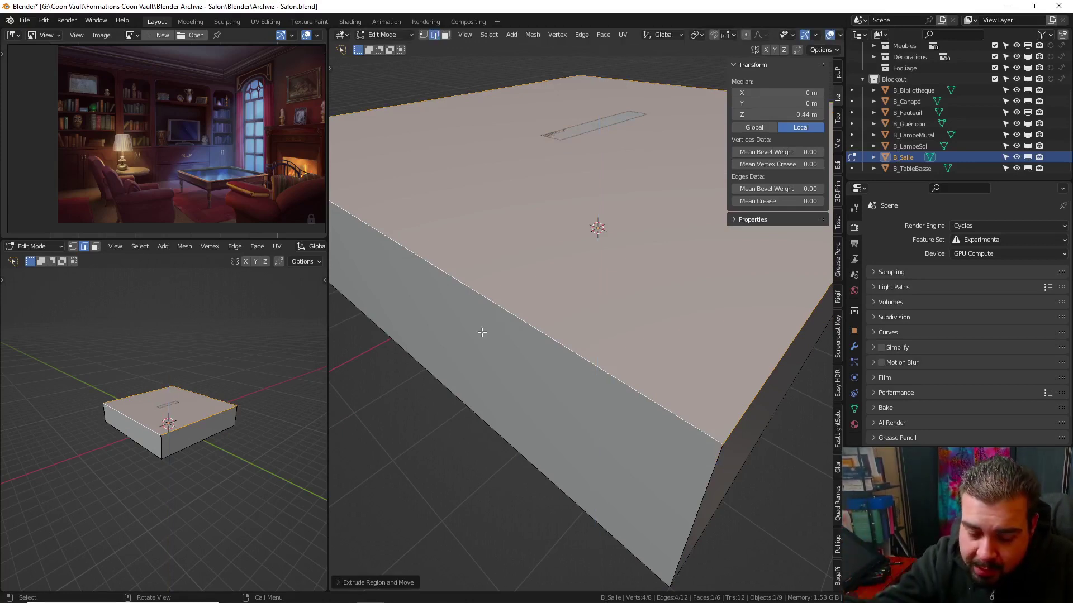
Raise the extruded top 0.4 m on Z and return to Object Mode with B_Bibliotheque selected
text(gz)
text(.4)
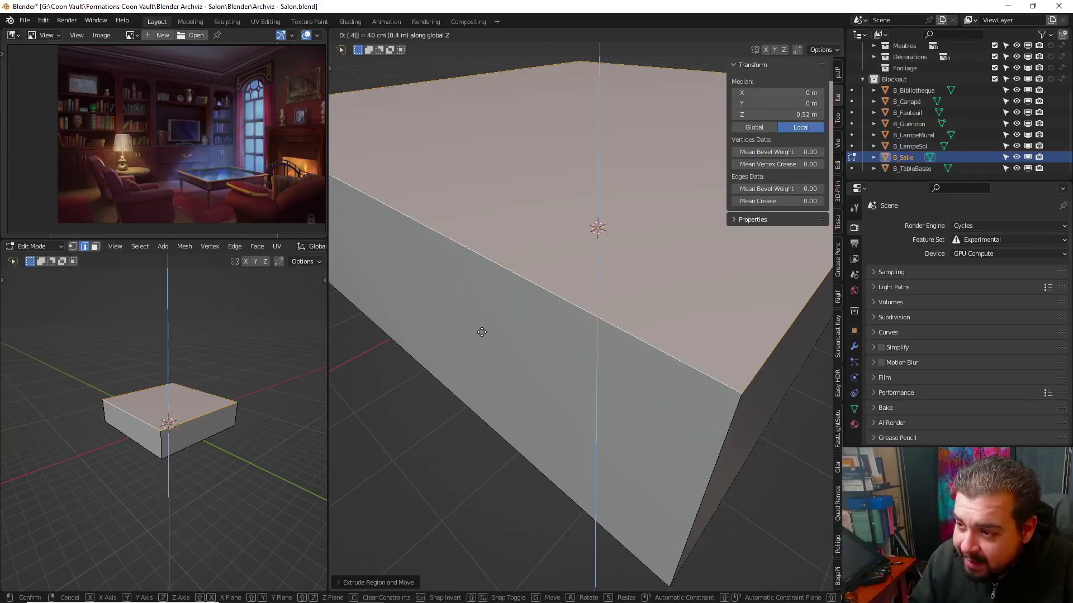
key(Return)
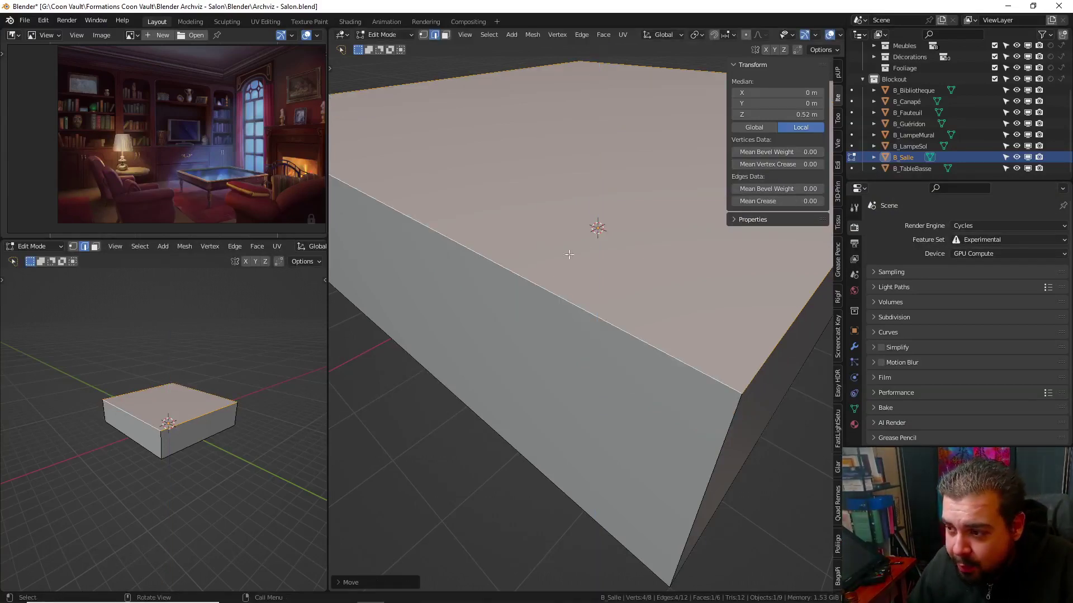
scroll(564, 246, up, 3)
scroll(561, 238, up, 4)
scroll(568, 206, down, 2)
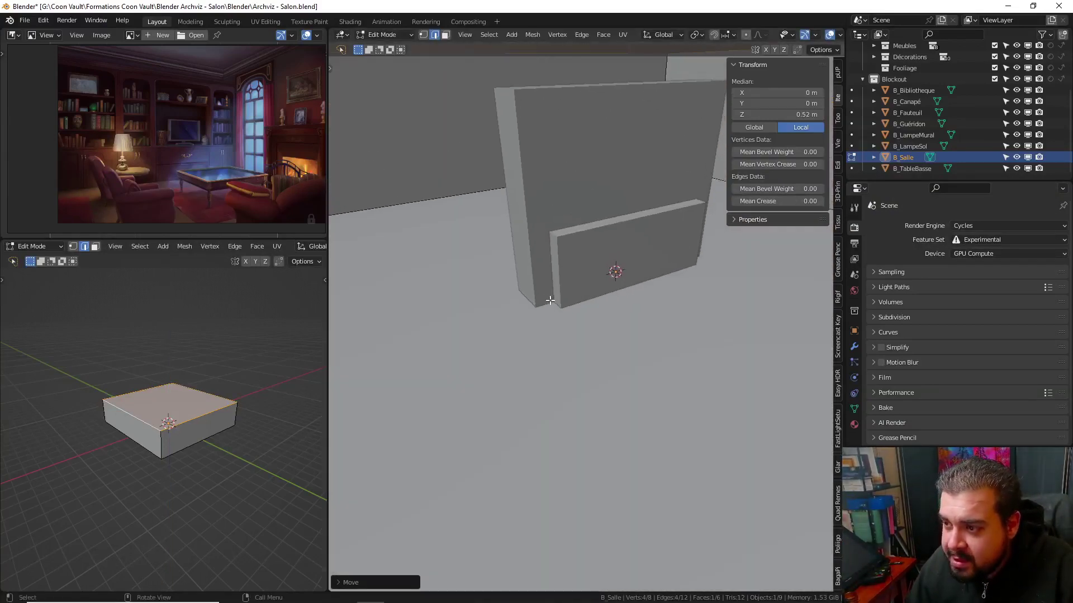
scroll(564, 235, down, 2)
scroll(559, 269, down, 2)
key(Tab)
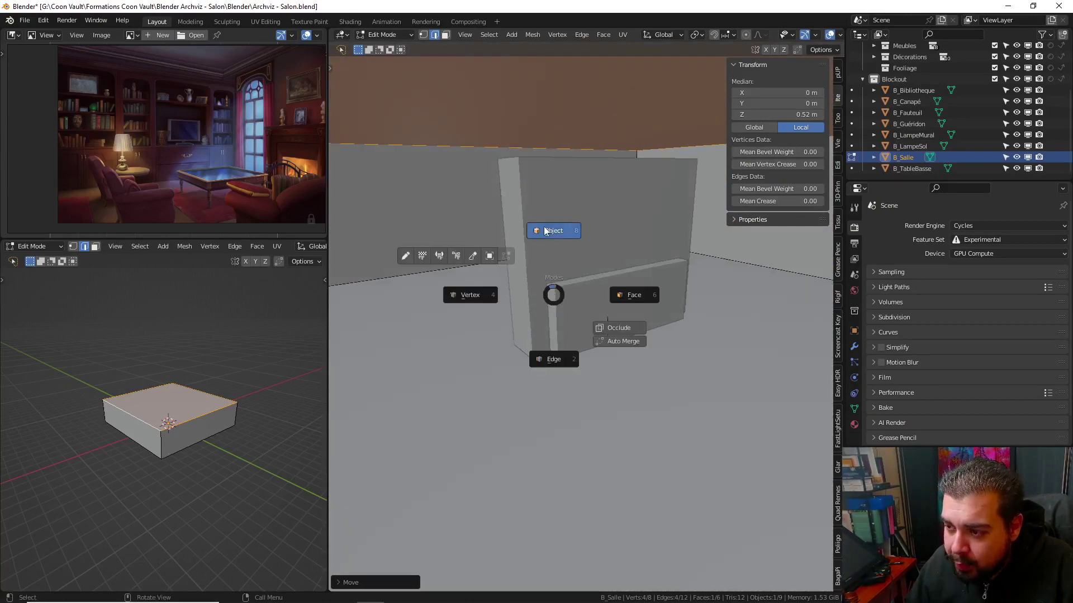
click(545, 231)
click(559, 213)
Enable snapping to surfaces and slide the bookshelf B_Bibliotheque across the floor
middle_drag(518, 185, 587, 134)
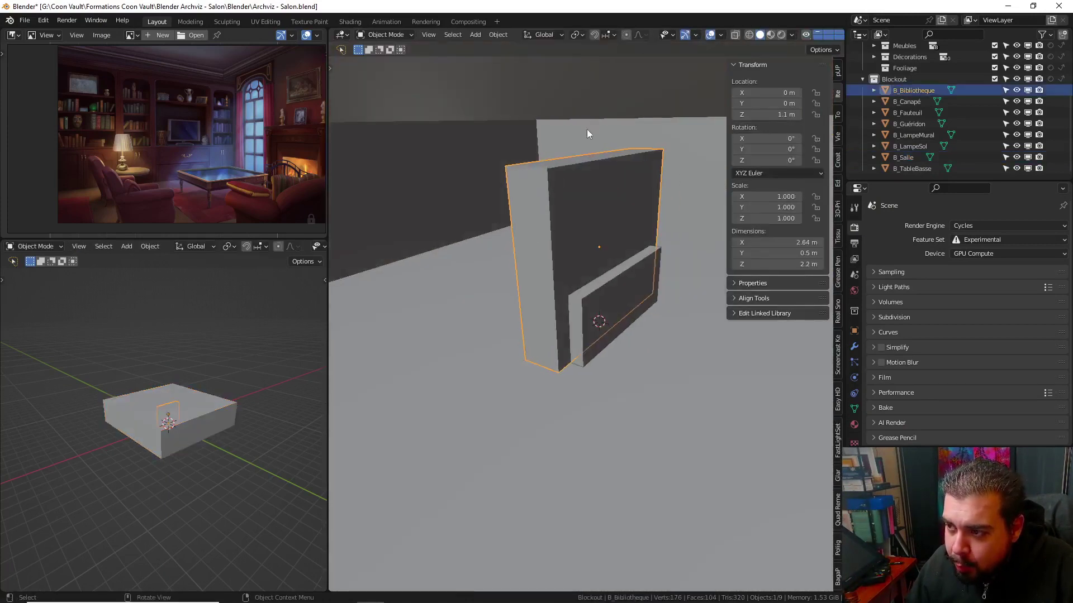
click(610, 34)
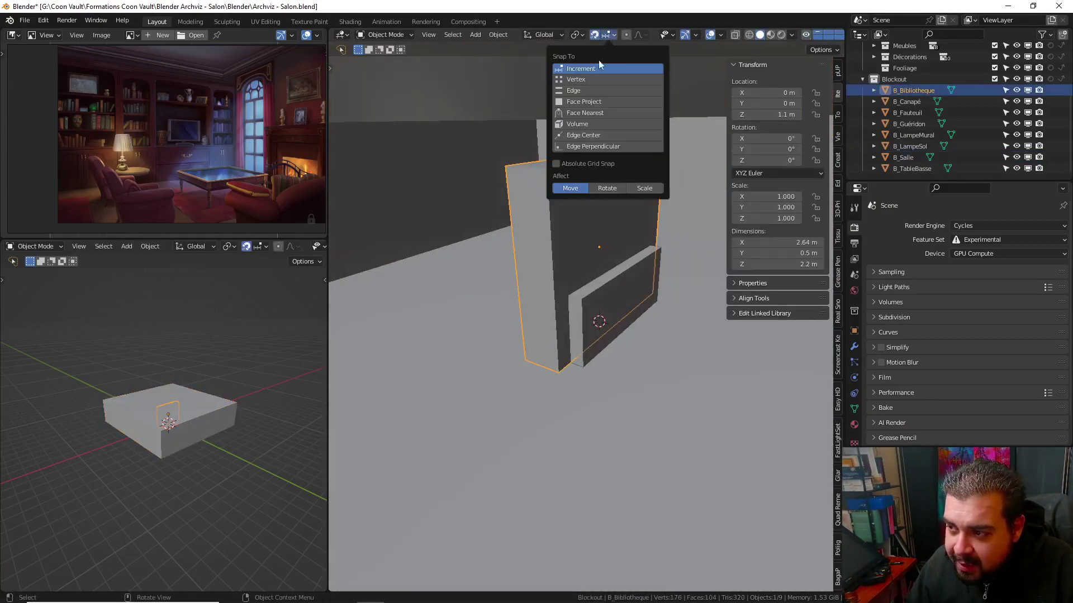
click(592, 103)
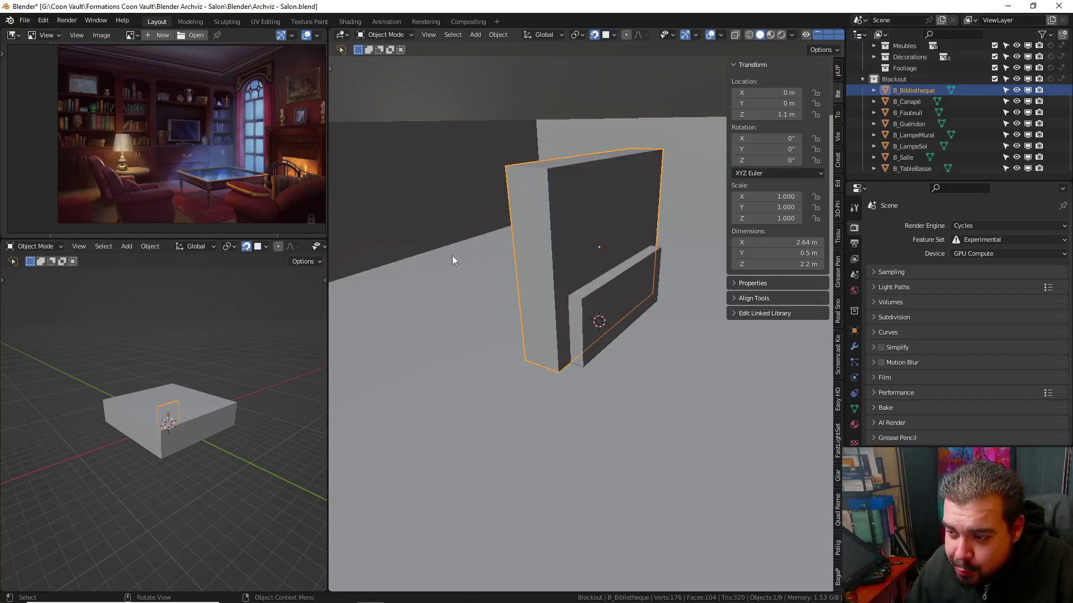
key(g)
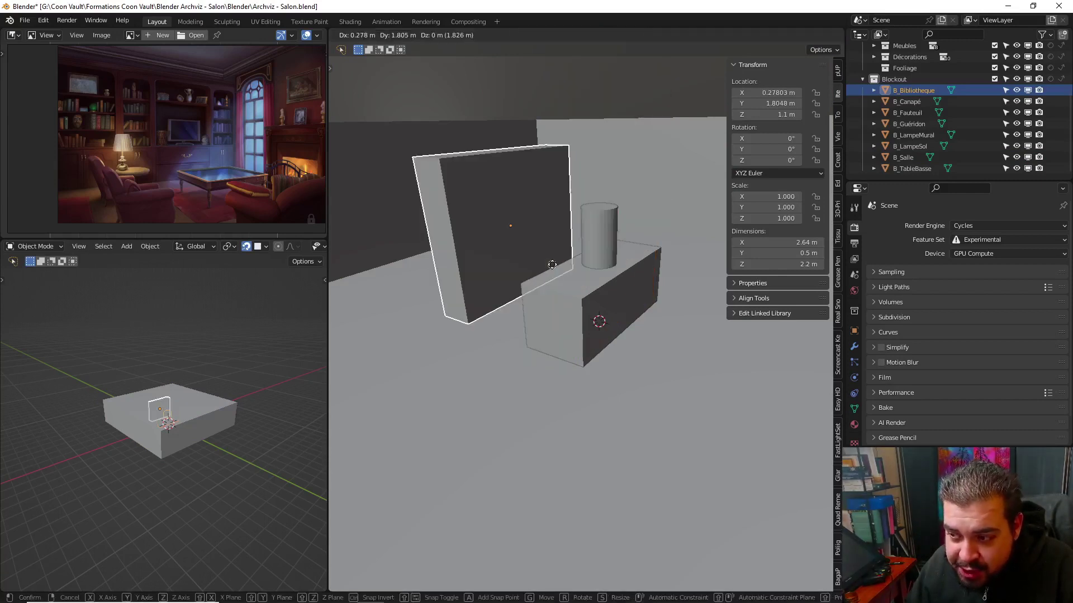
key(shift+z)
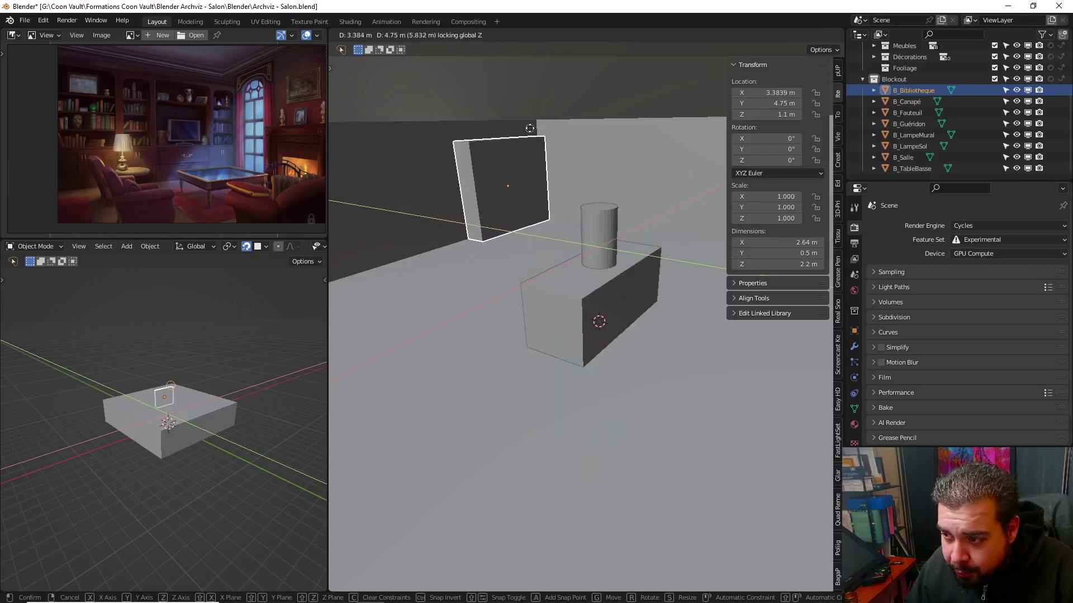
click(529, 126)
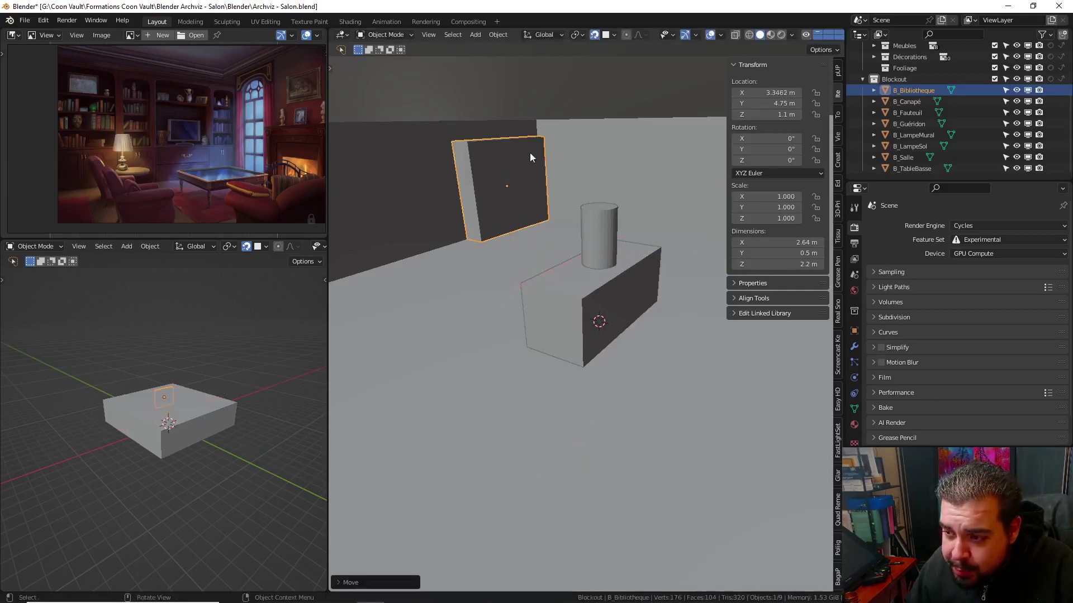
Move the bookshelf along X to 3.68 m
key(g)
key(x)
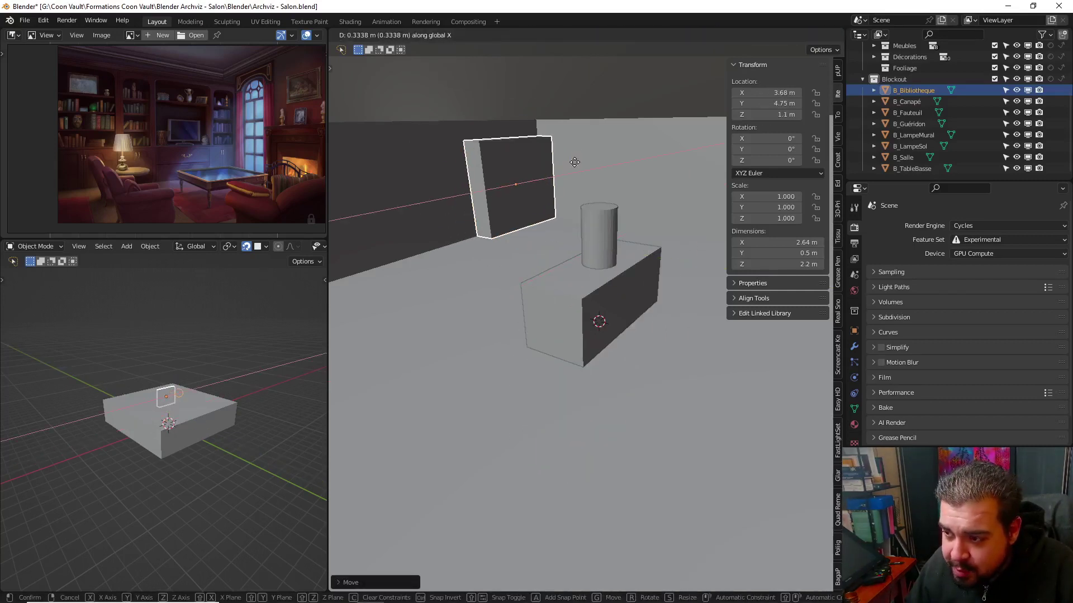
click(569, 169)
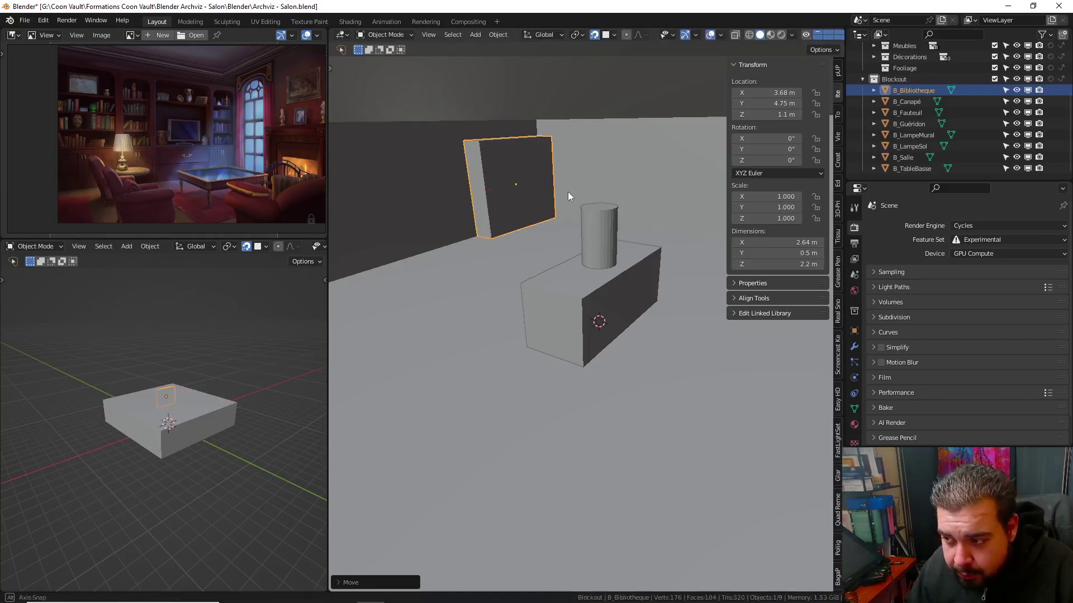
middle_drag(568, 193, 554, 196)
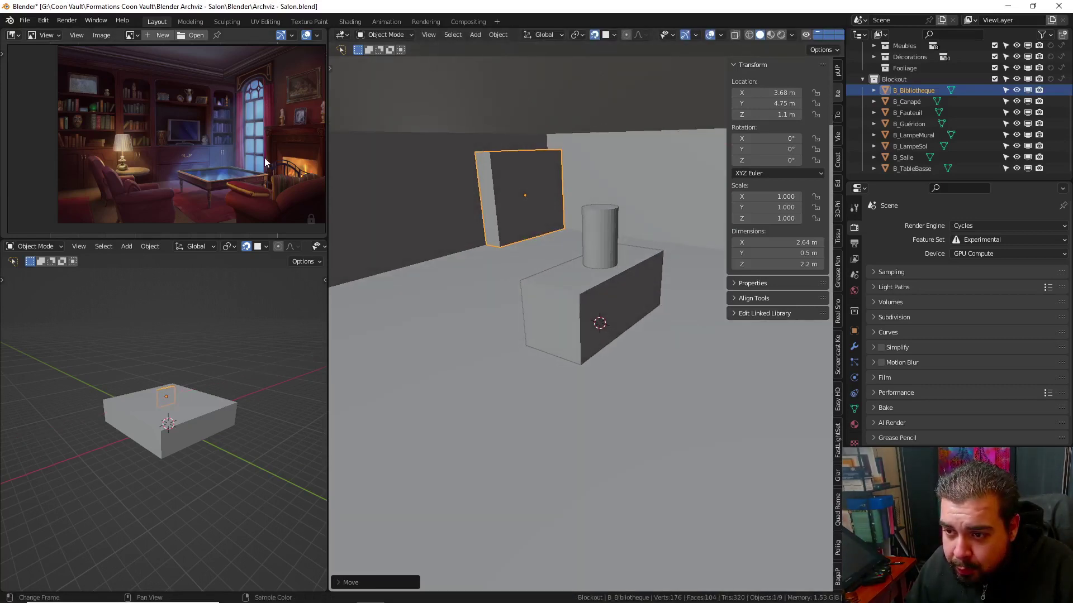
mouse_move(521, 162)
shift+middle_down()
mouse_move(565, 154)
mouse_move(557, 169)
shift+middle_up()
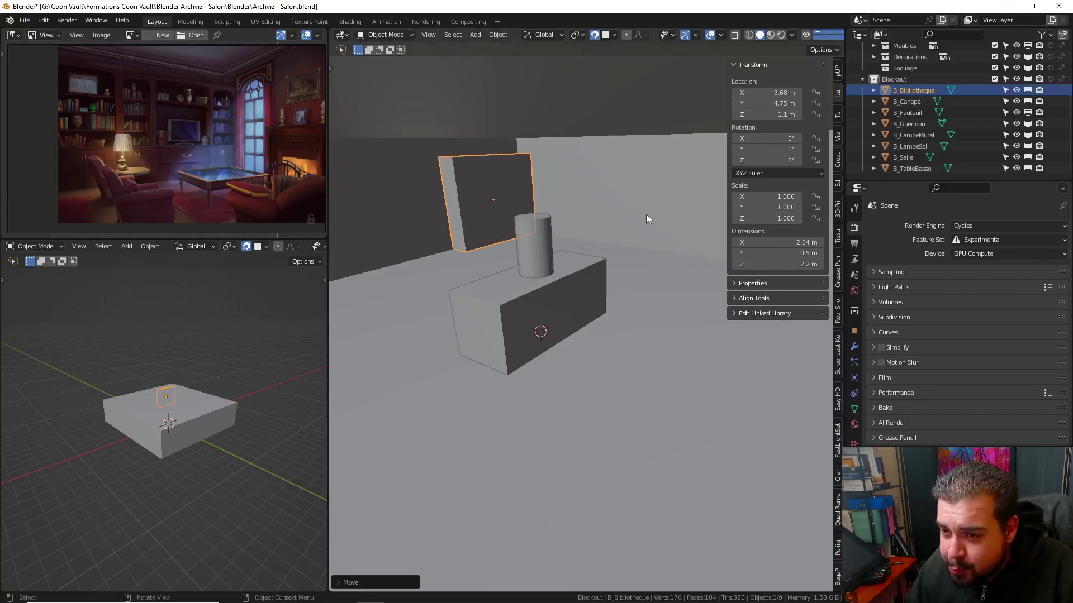
scroll(594, 252, up, 2)
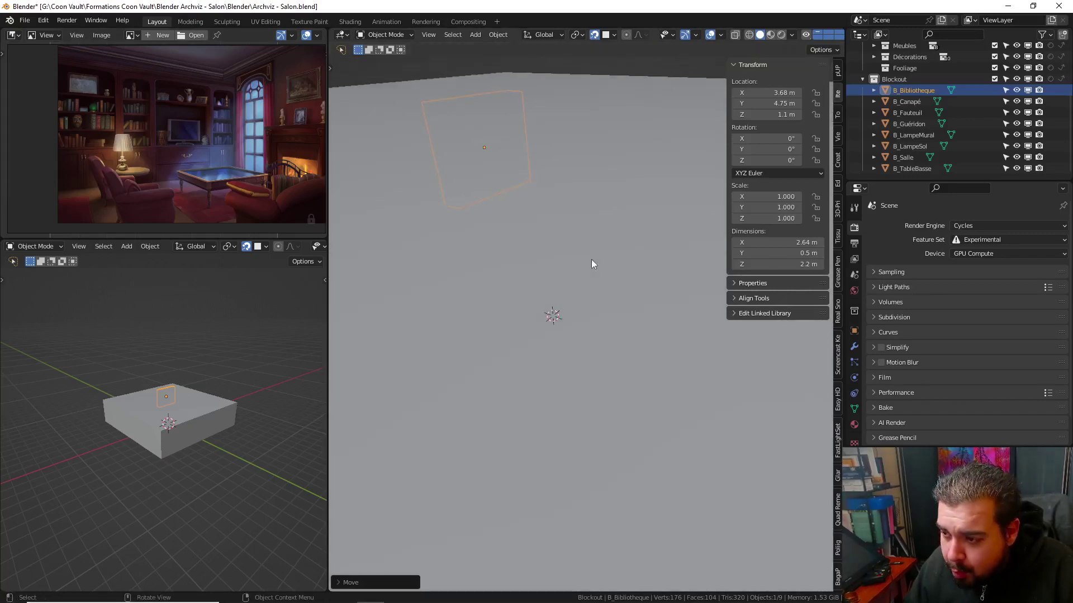
scroll(575, 268, up, 1)
scroll(545, 307, down, 5)
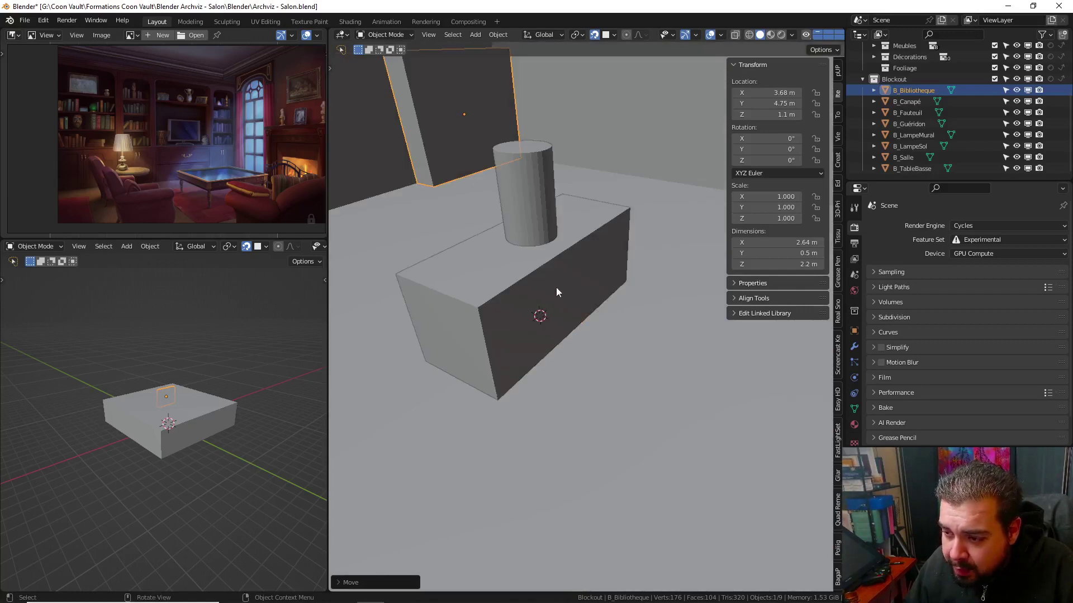
Slide the sofa box B_Canapé to a new spot on the floor
click(556, 290)
key(g)
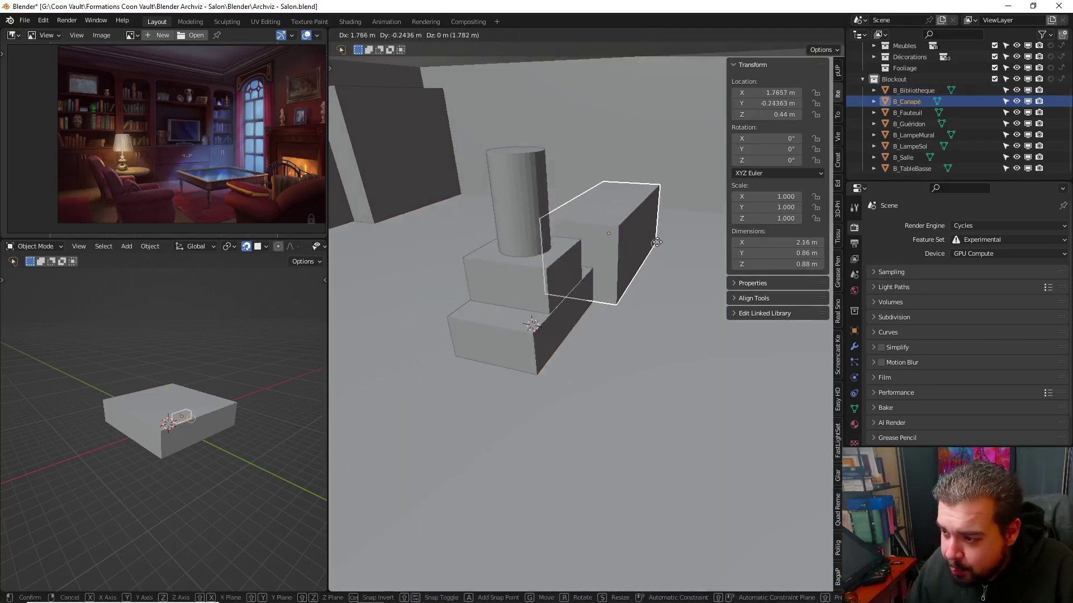
key(shift+z)
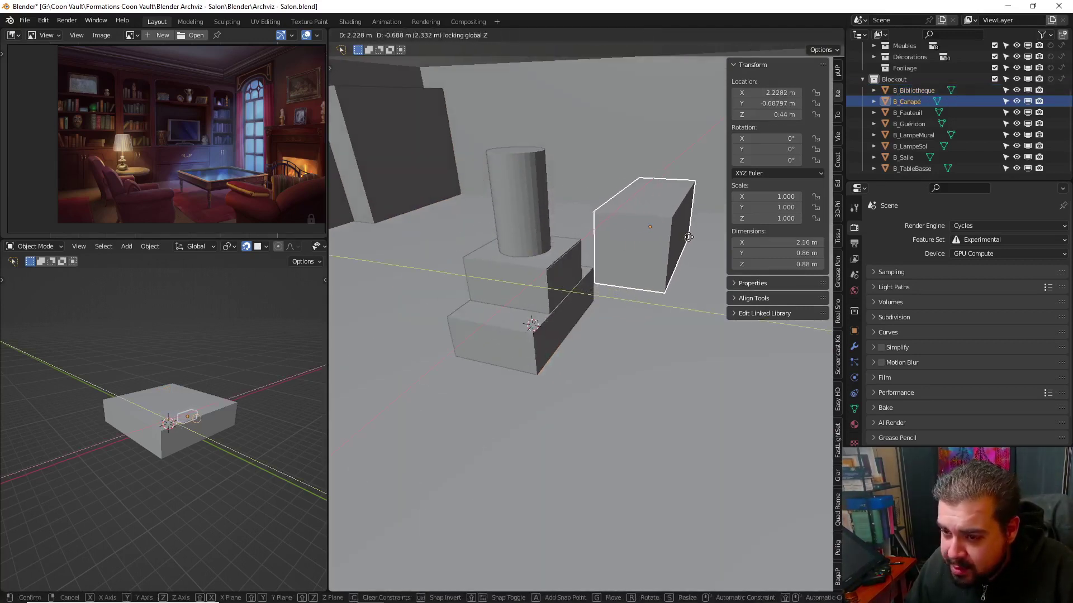
click(689, 241)
middle_drag(642, 247, 554, 227)
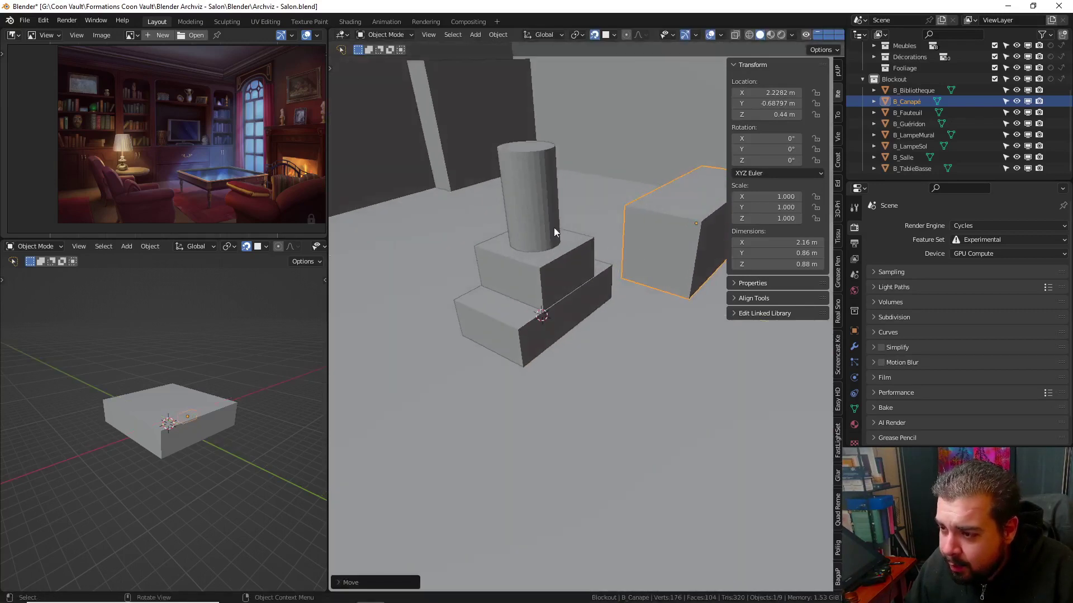
Place armchair B_Fauteuil beside the stepped base and duplicate it further left
click(542, 267)
key(g)
key(shift+z)
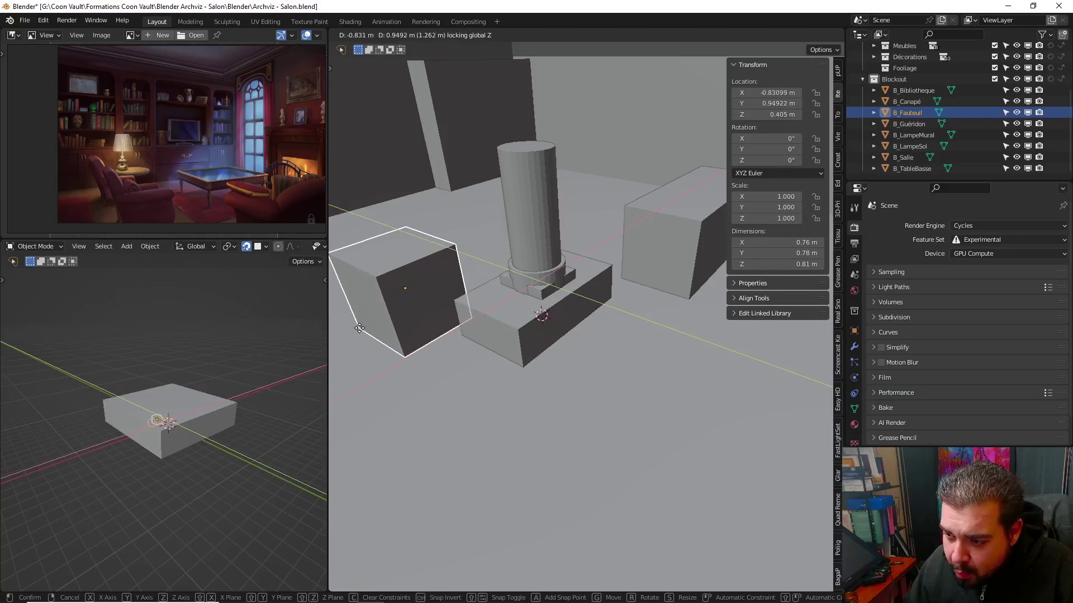
click(359, 328)
middle_drag(403, 245, 615, 237)
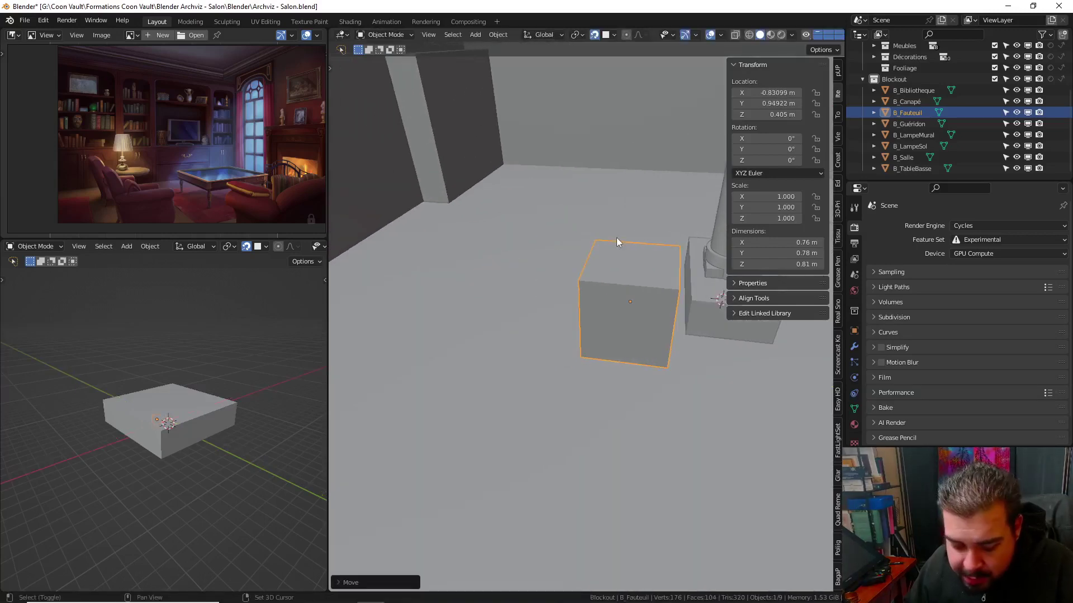
key(shift+d)
key(shift+z)
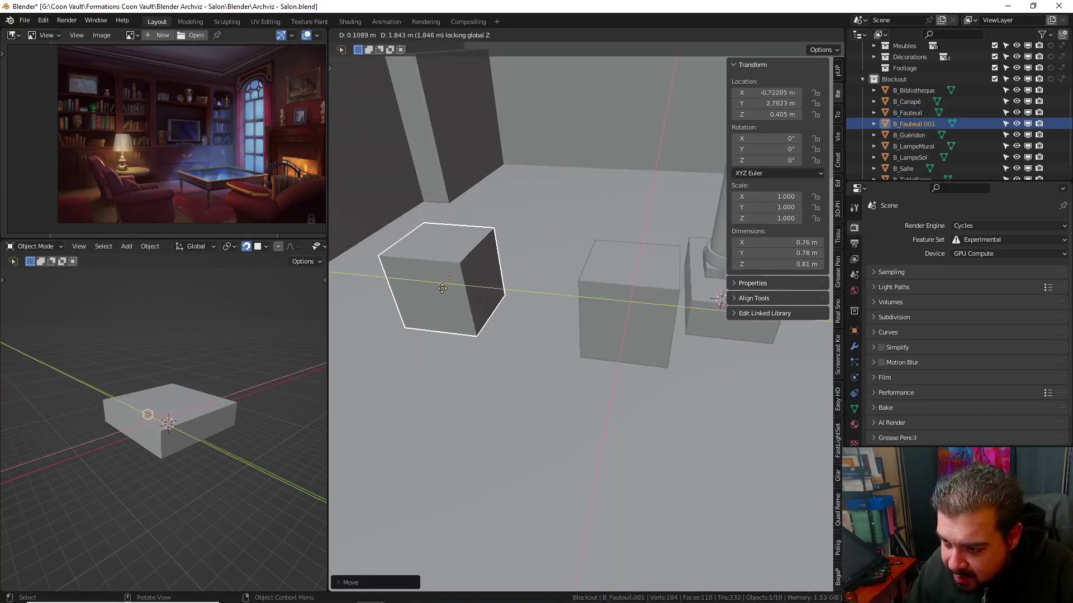
click(608, 284)
middle_drag(608, 284, 564, 269)
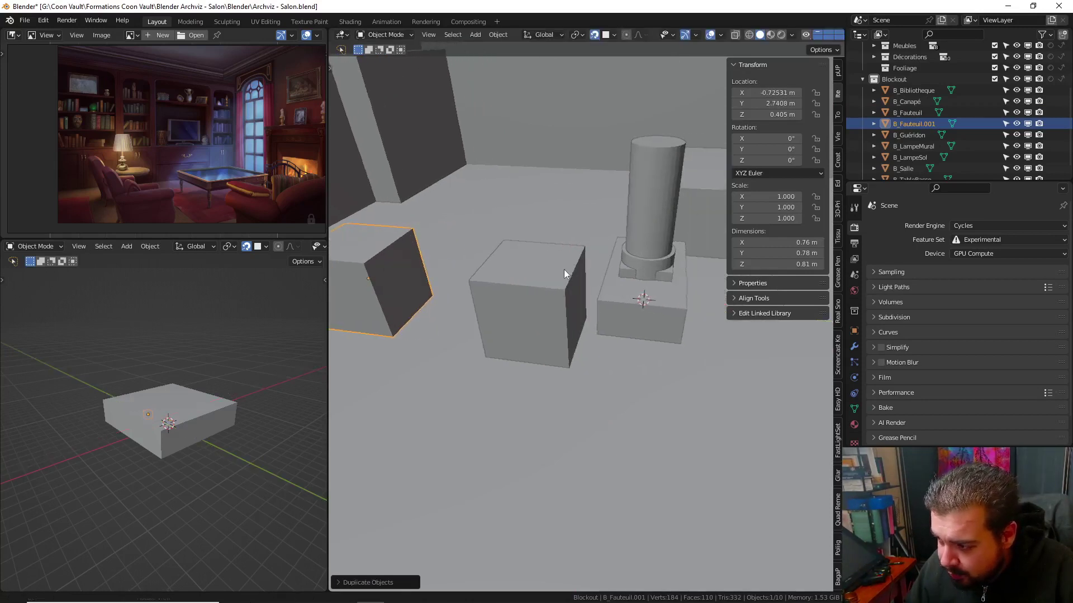
Move the floor lamp cylinder B_LampeSol to a new floor position
click(654, 222)
middle_drag(654, 222, 578, 248)
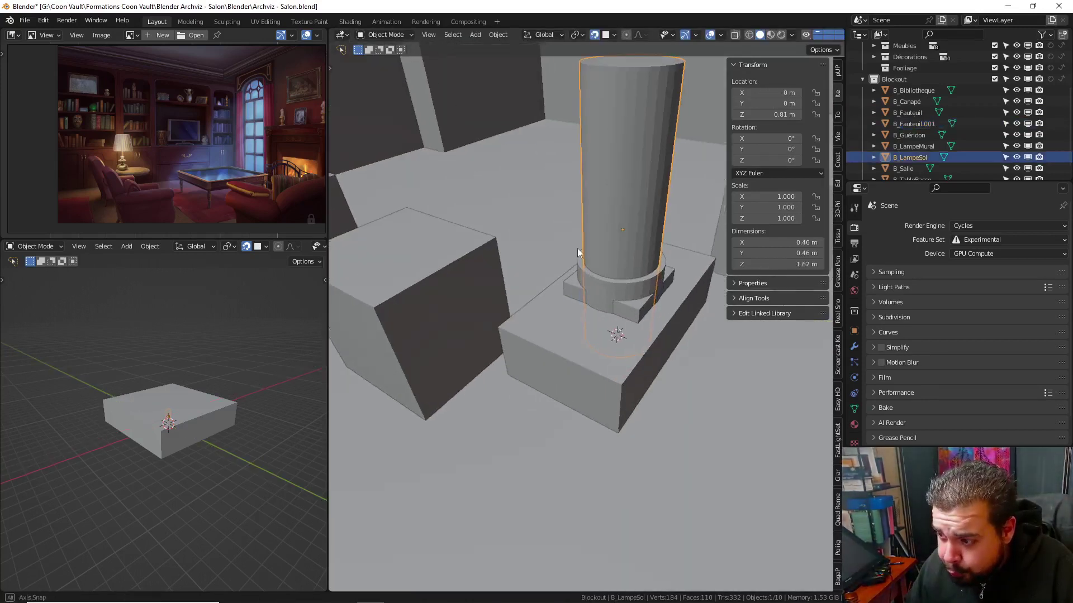
key(g)
key(shift+z)
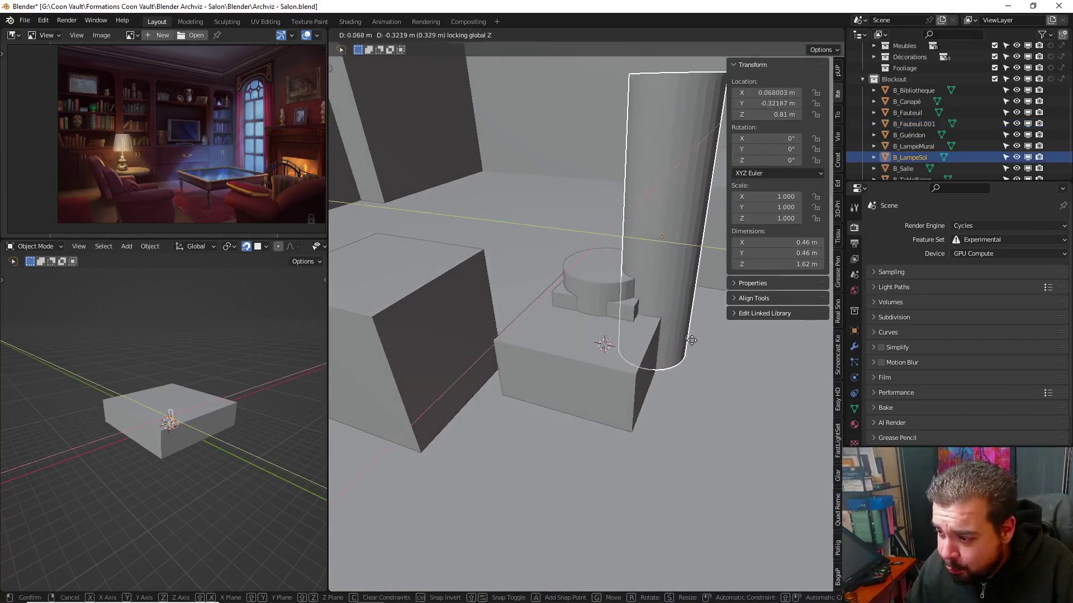
click(672, 335)
Position the side table B_Guéridon on the floor left of the armchair
click(602, 290)
middle_drag(481, 249, 654, 280)
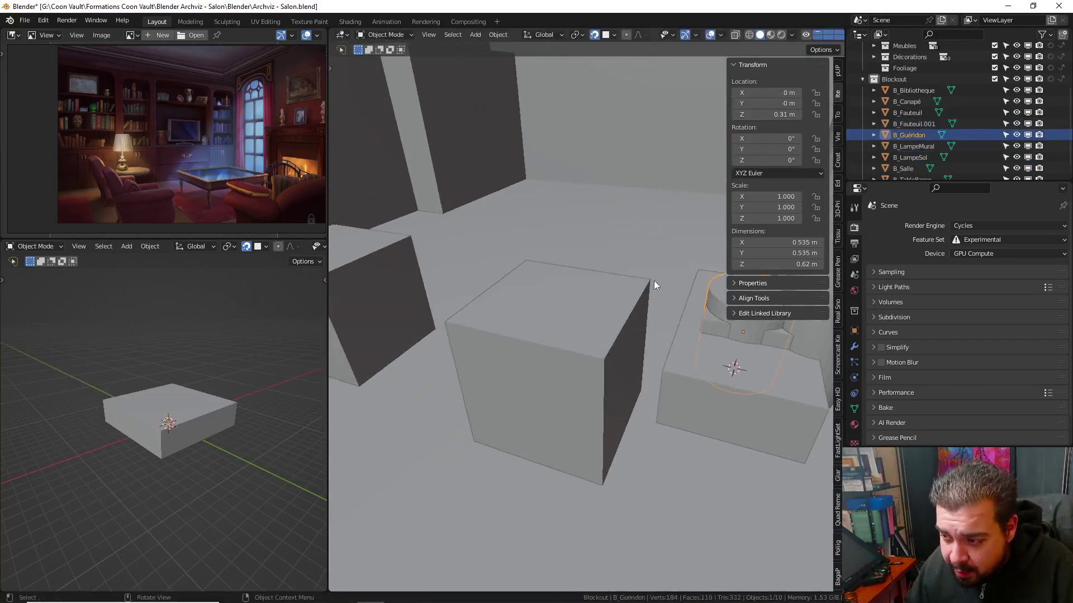
key(g)
key(shift+z)
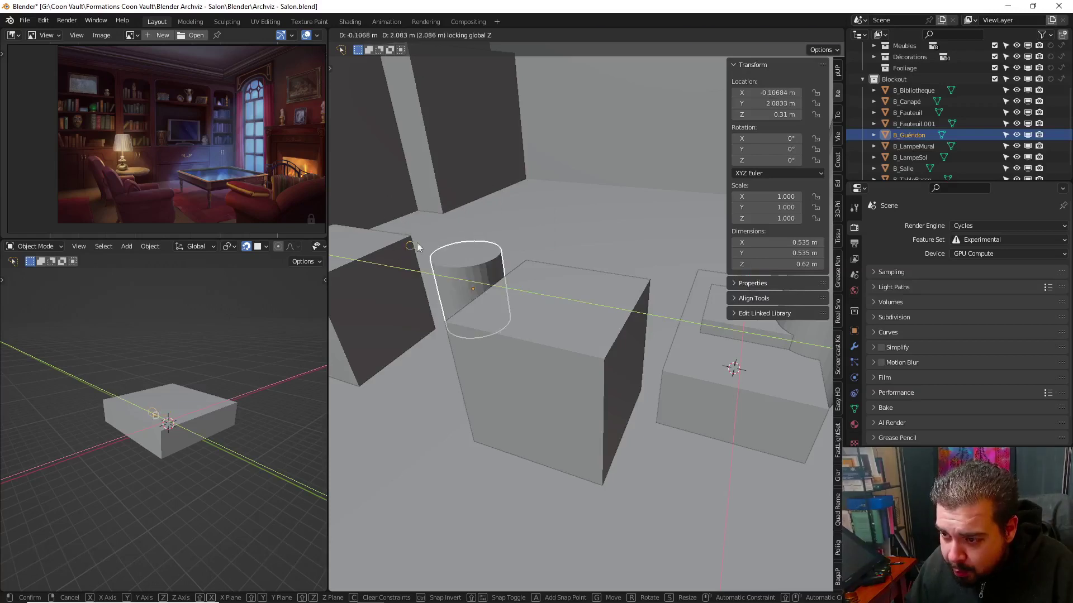
click(464, 287)
mouse_move(464, 287)
middle_down()
mouse_move(612, 276)
mouse_move(525, 257)
middle_up()
key(g)
key(shift+z)
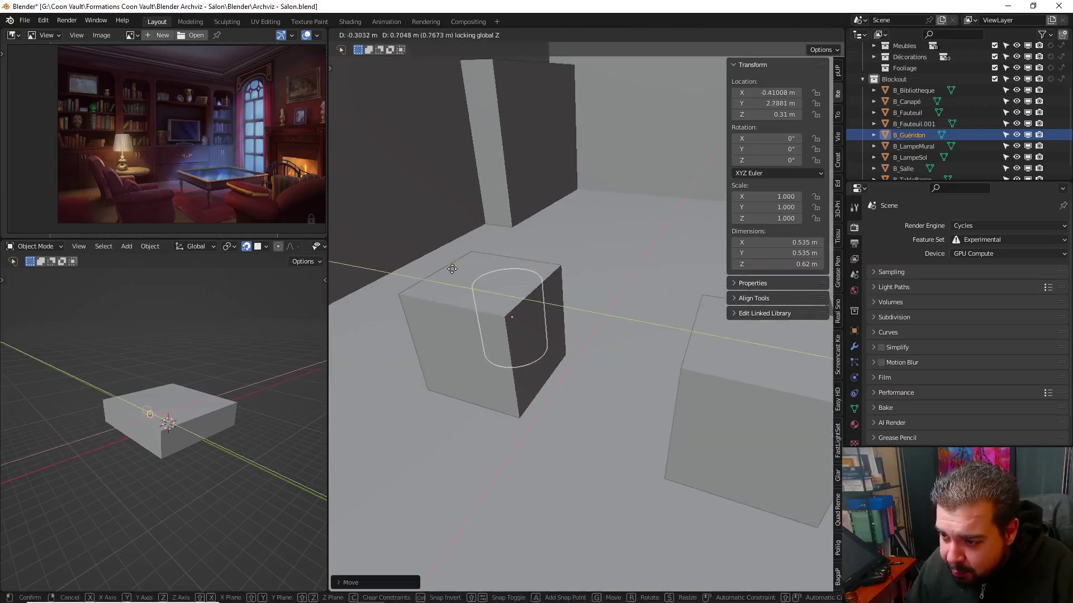
key(shift+z)
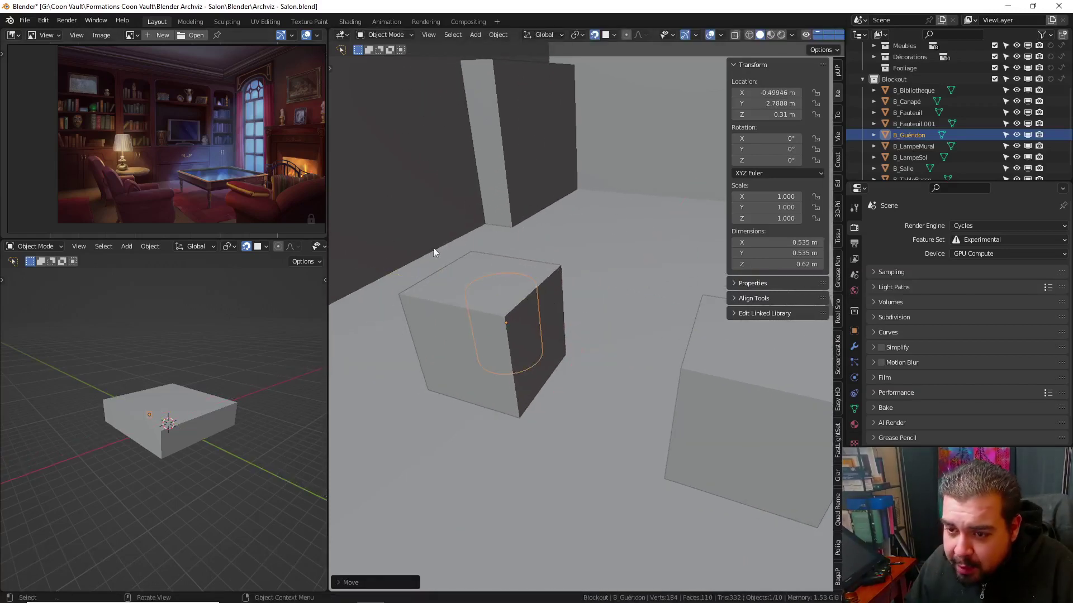
middle_drag(433, 247, 663, 272)
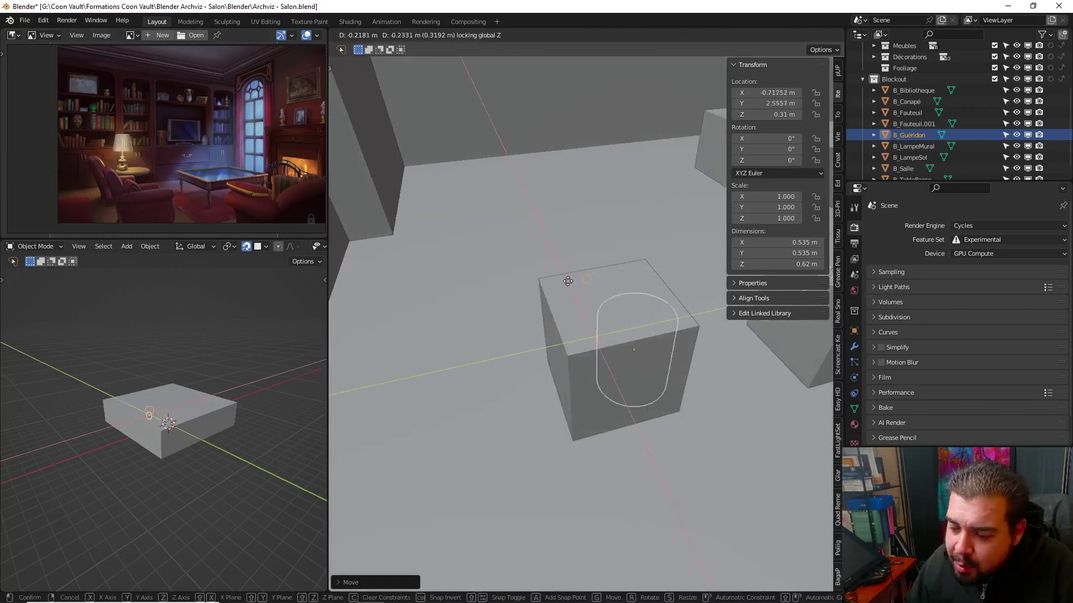
key(shift+z)
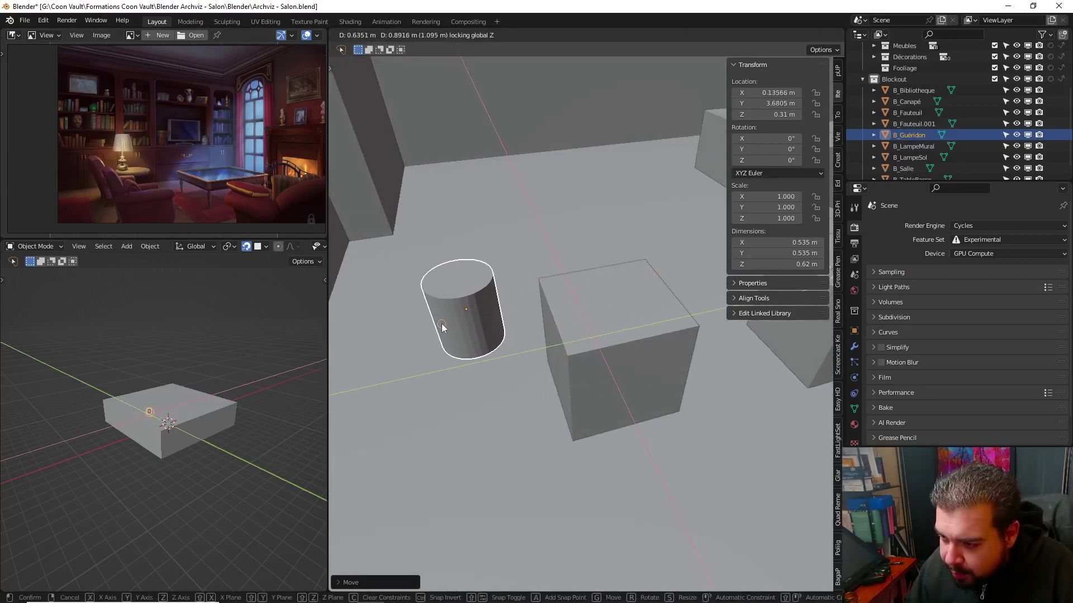
click(444, 326)
middle_drag(622, 300, 496, 302)
Reposition the armchair B_Fauteuil along the floor plane
click(565, 301)
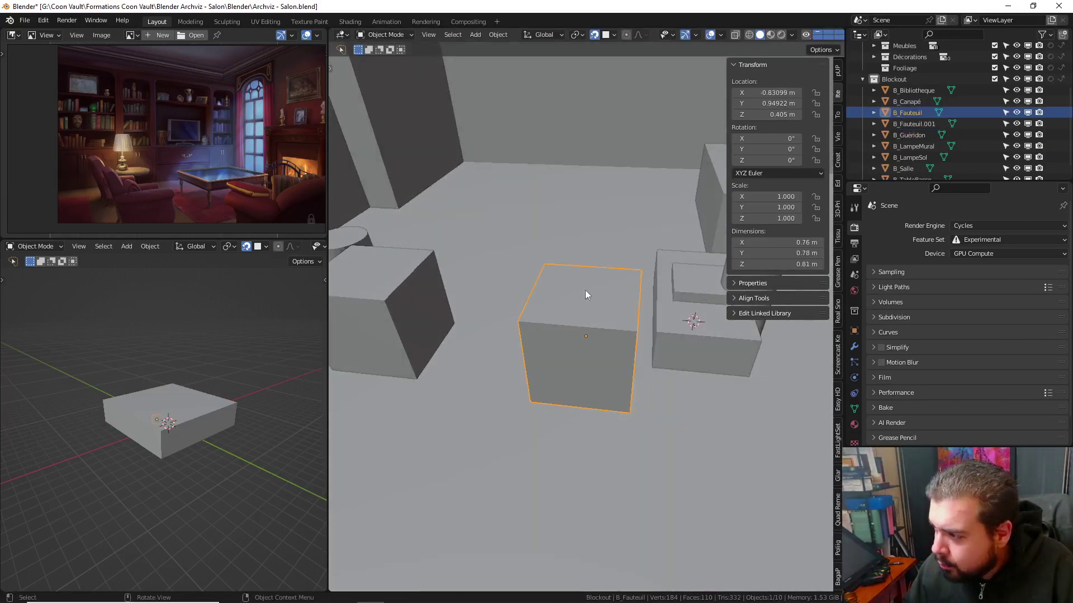
key(g)
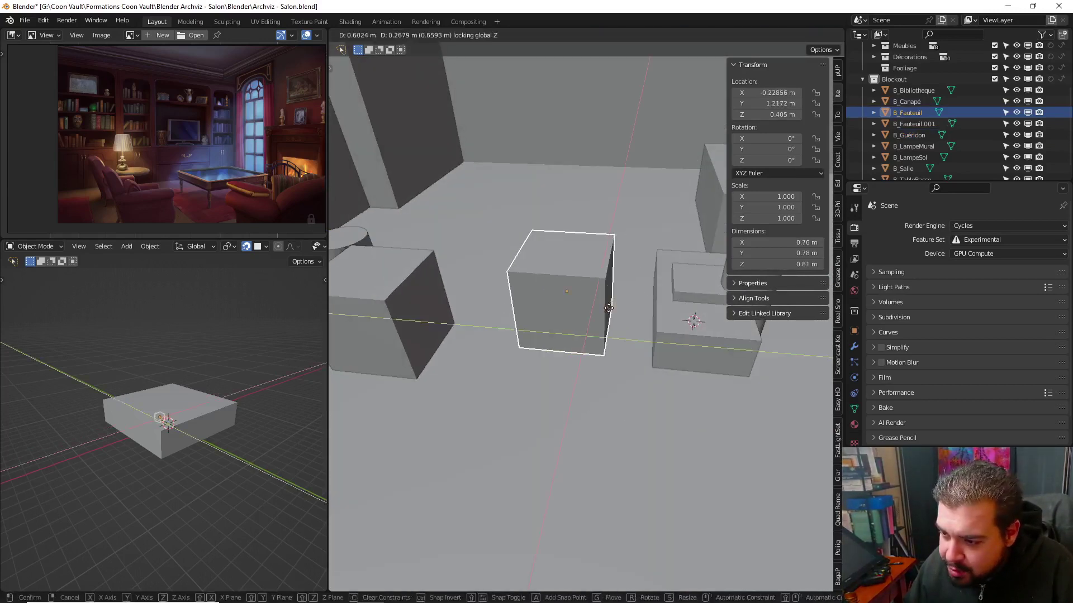
key(shift+z)
click(594, 334)
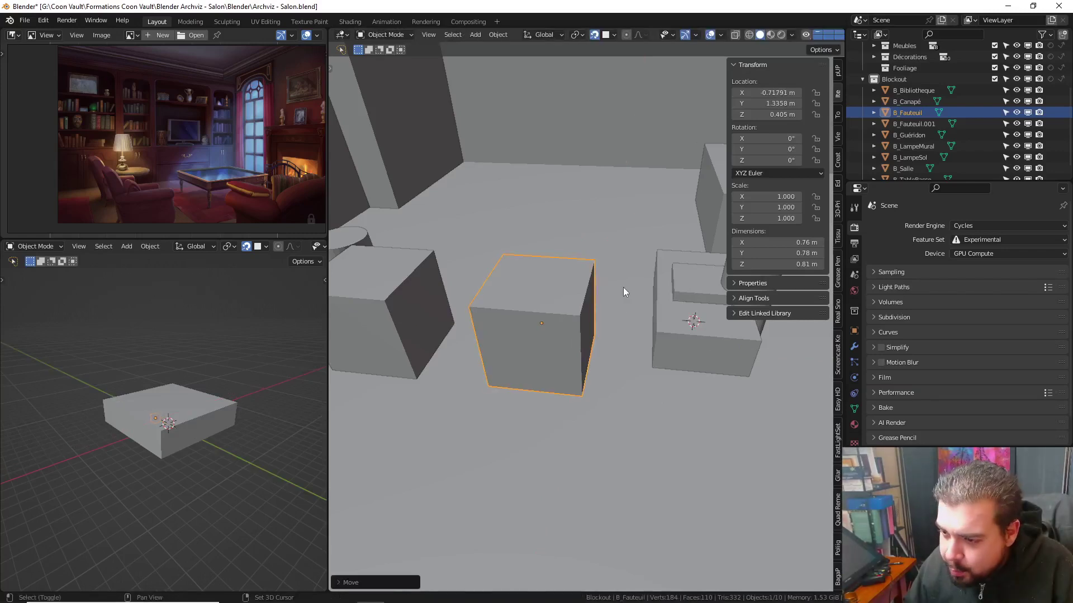
middle_drag(622, 287, 571, 287)
Move the coffee table B_TableBasse across the floor to X 2.49 m
click(665, 316)
middle_drag(664, 314, 599, 311)
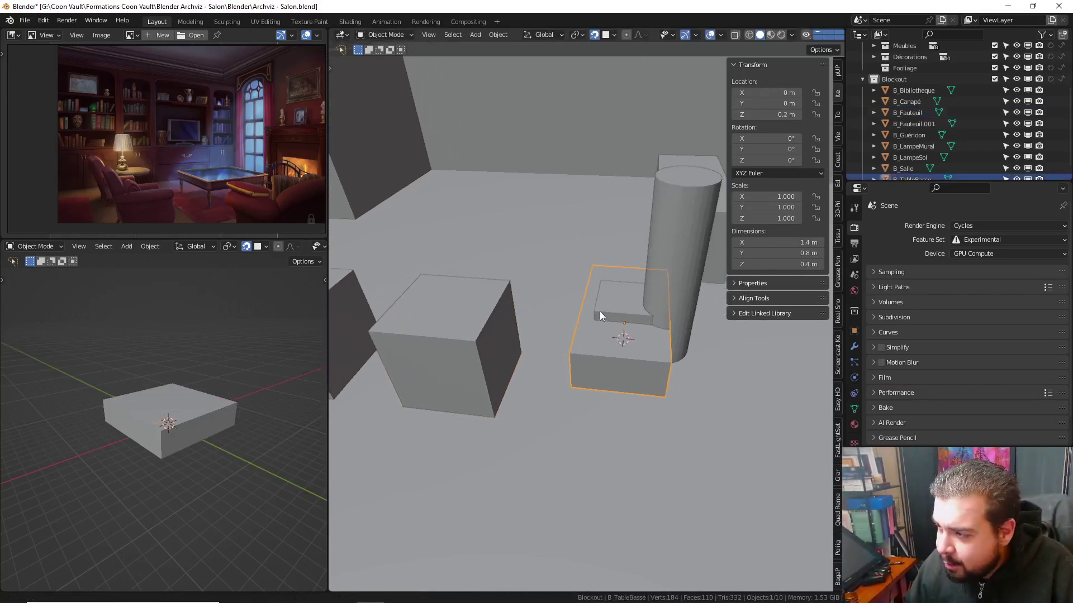
key(g)
key(shift+z)
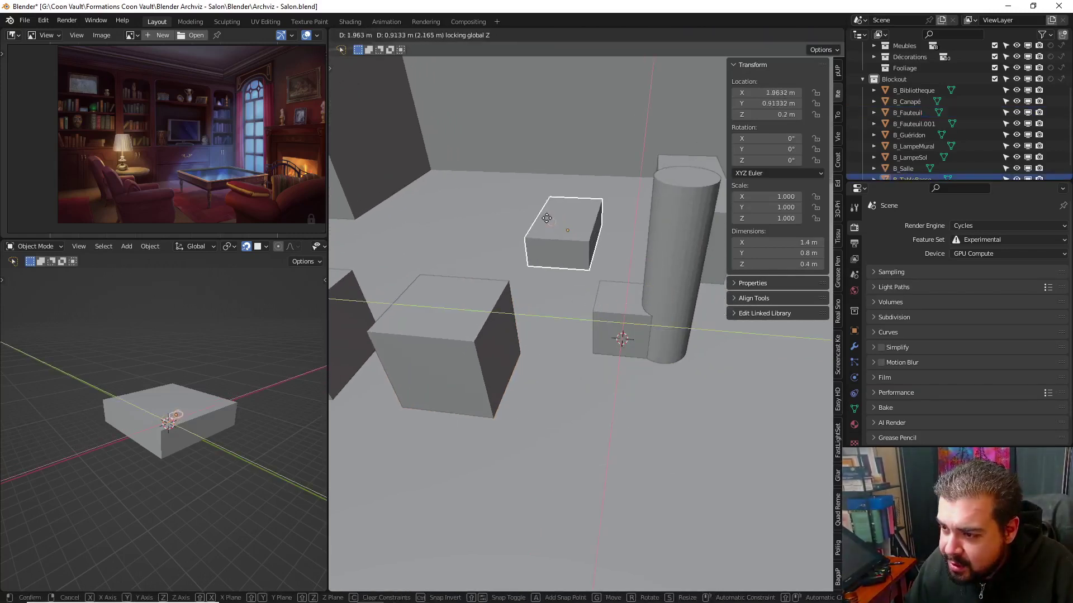
click(581, 201)
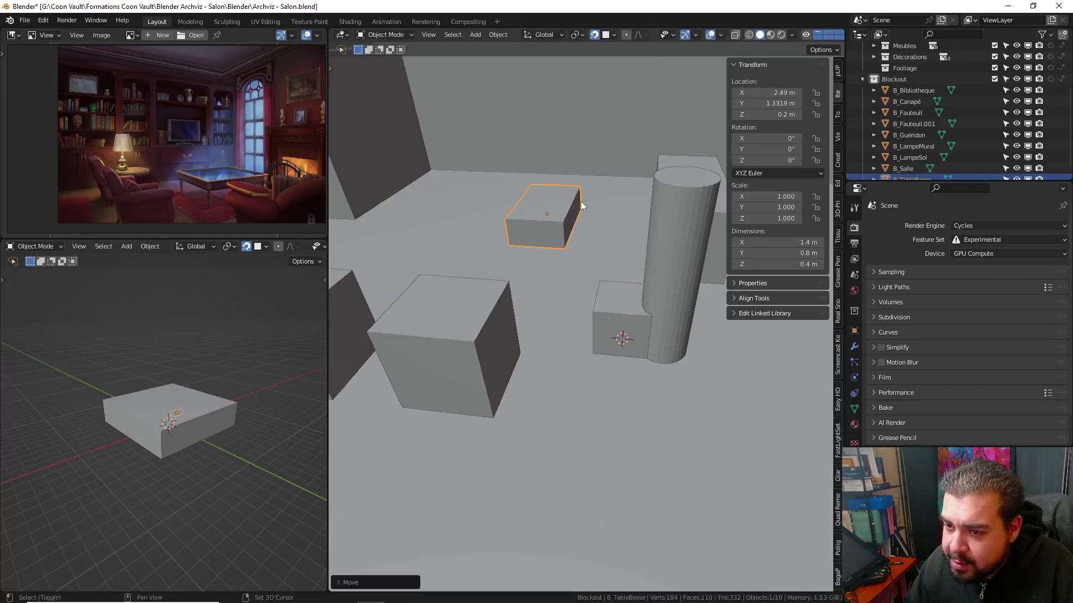
scroll(507, 304, up, 5)
scroll(553, 316, down, 3)
scroll(537, 307, down, 2)
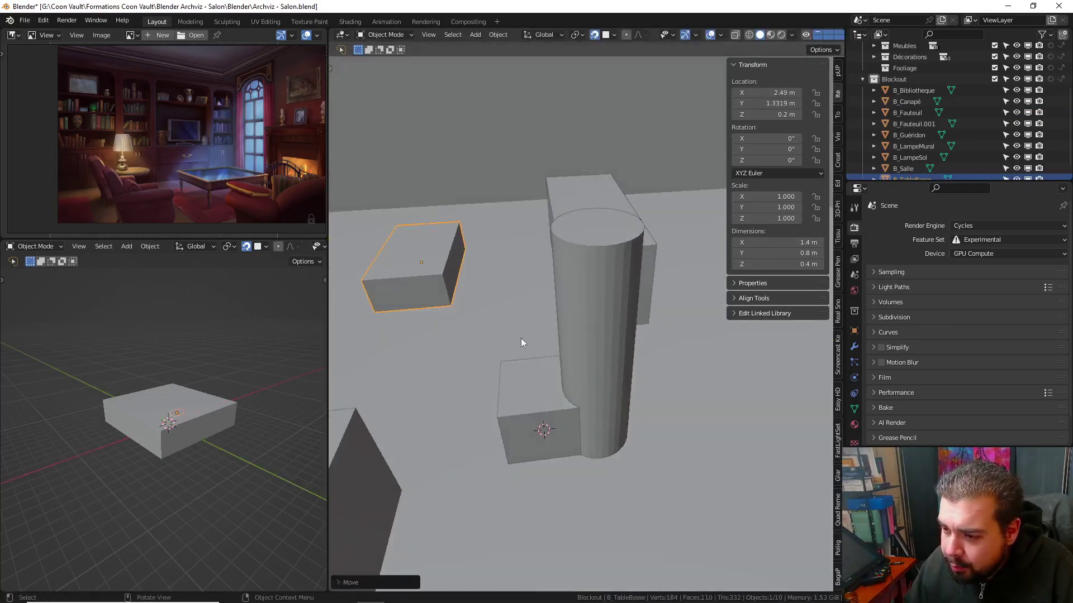
mouse_move(520, 338)
middle_down()
mouse_move(565, 310)
mouse_move(608, 216)
middle_up()
Shift the sofa B_Canapé along the Y axis
click(606, 210)
key(g)
key(y)
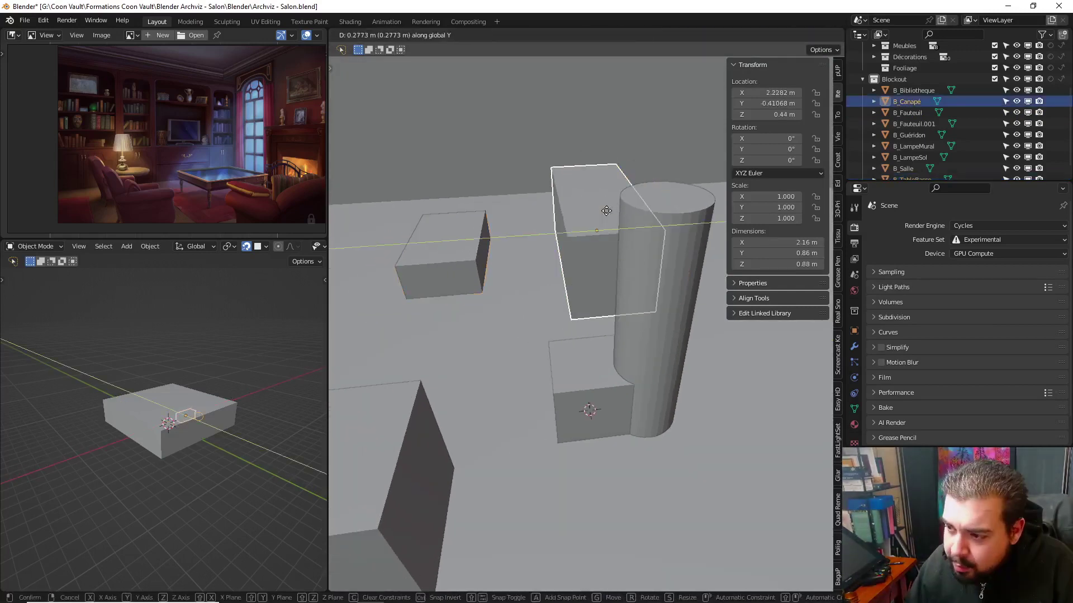
click(554, 351)
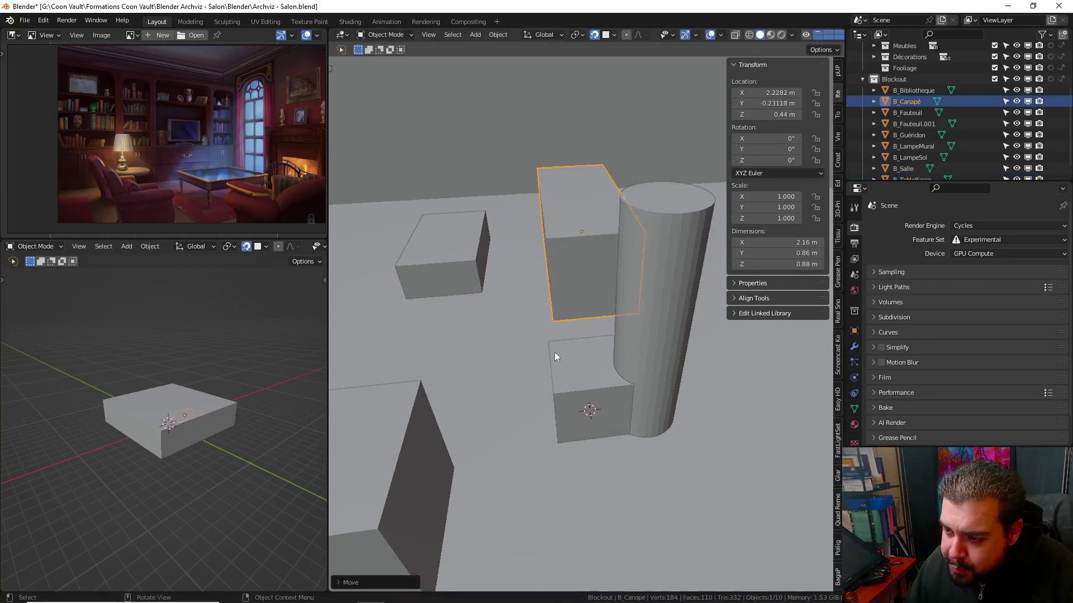
shift+middle_drag(555, 348, 576, 316)
scroll(475, 257, up, 5)
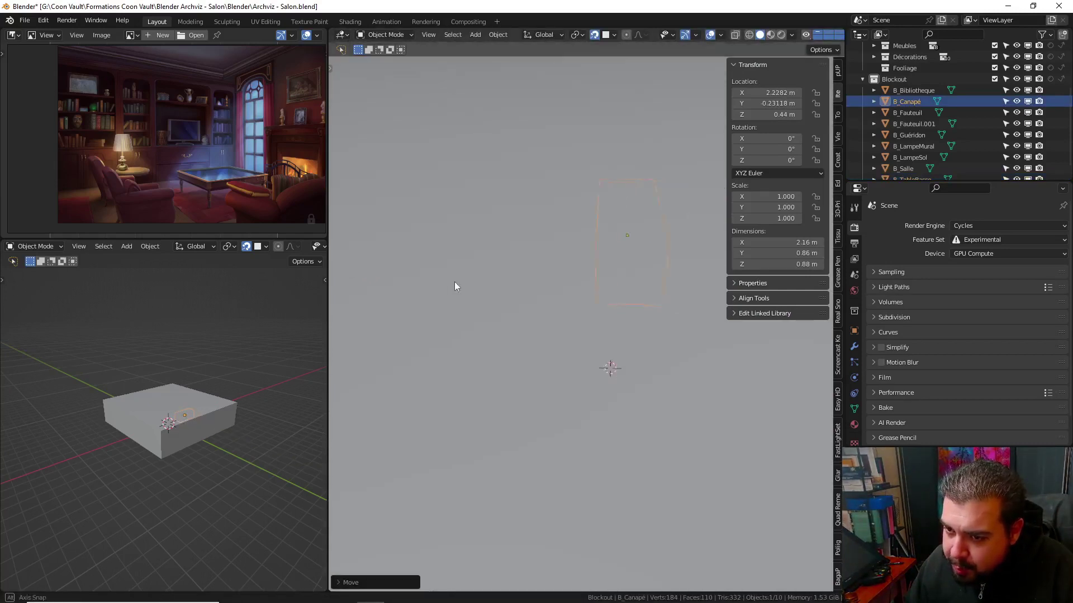
scroll(441, 281, down, 5)
middle_drag(424, 279, 400, 293)
Move both armchair boxes and the side-table cylinder together along X
click(522, 287)
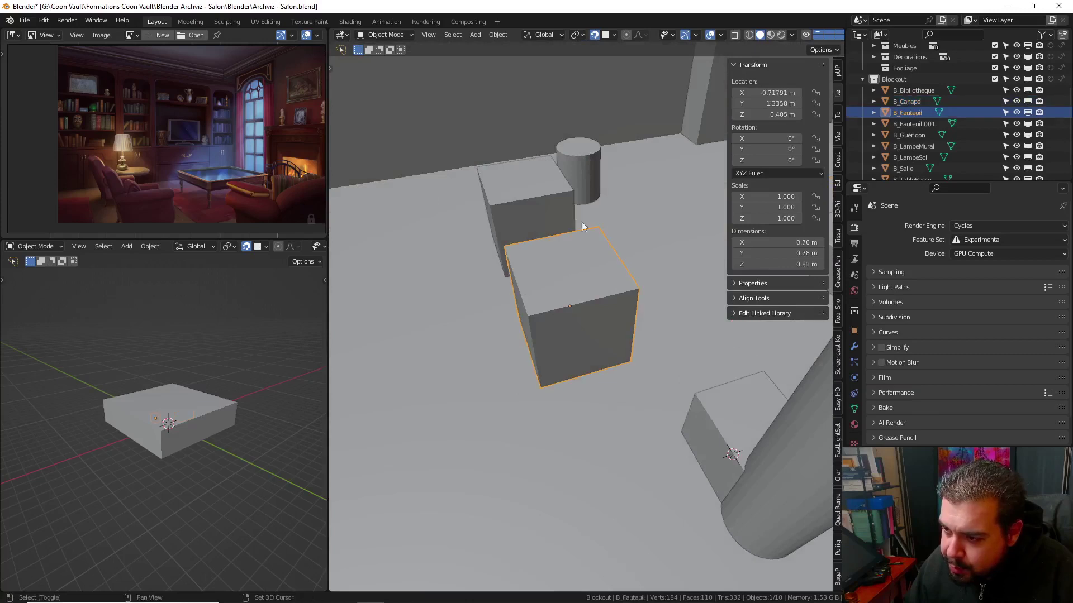
shift+click(503, 218)
scroll(494, 262, up, 3)
scroll(564, 213, down, 4)
shift+click(549, 175)
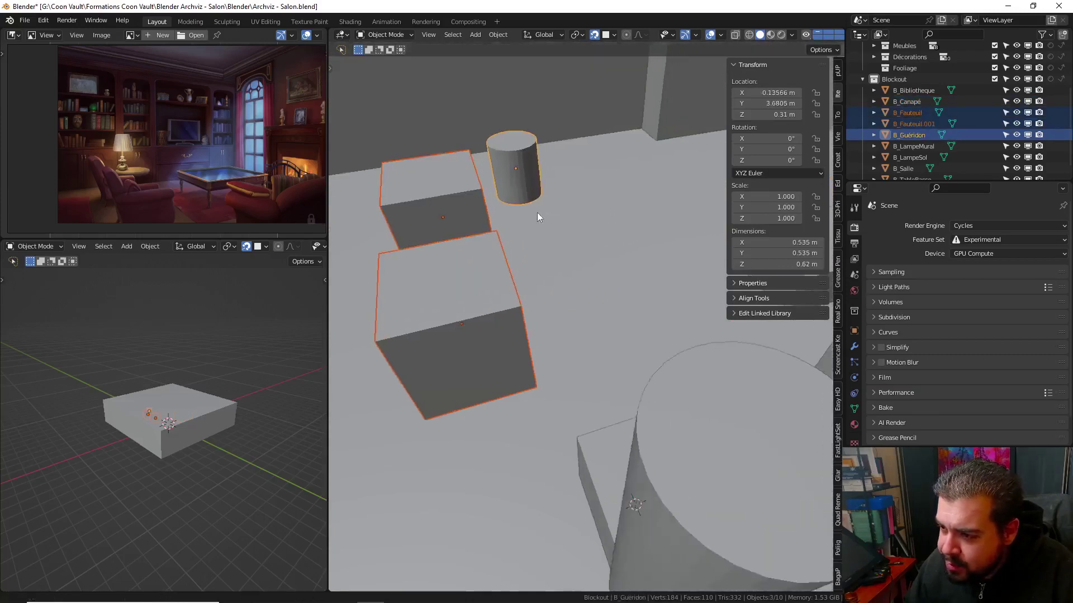
key(g)
key(x)
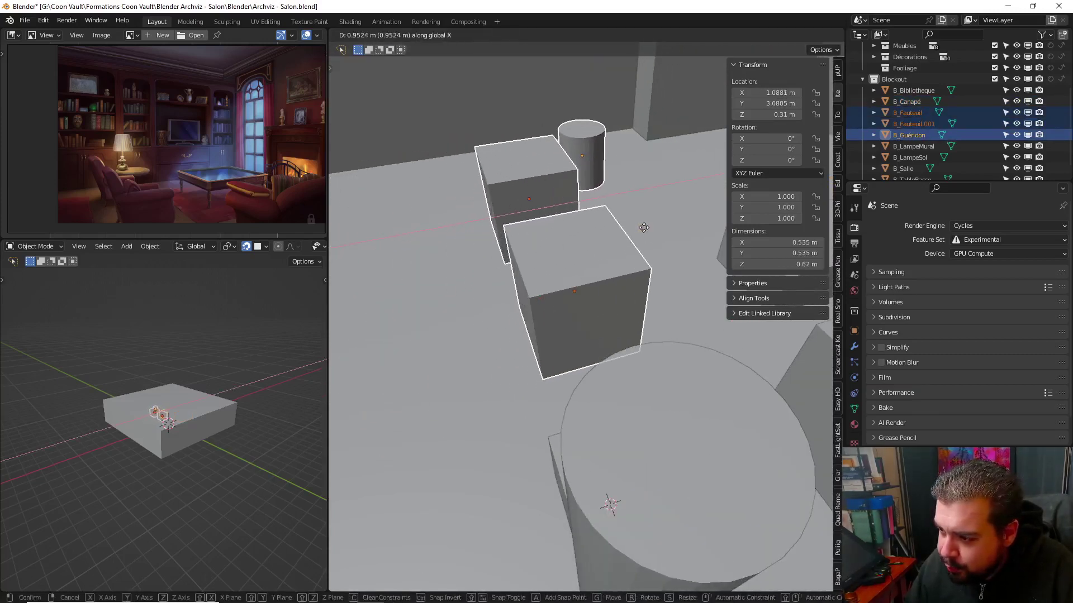
click(637, 227)
mouse_move(583, 228)
middle_down()
mouse_move(551, 226)
mouse_move(589, 242)
mouse_move(635, 303)
mouse_move(618, 308)
mouse_move(650, 257)
middle_up()
Reposition the floor-lamp cylinder across the floor plane
click(682, 282)
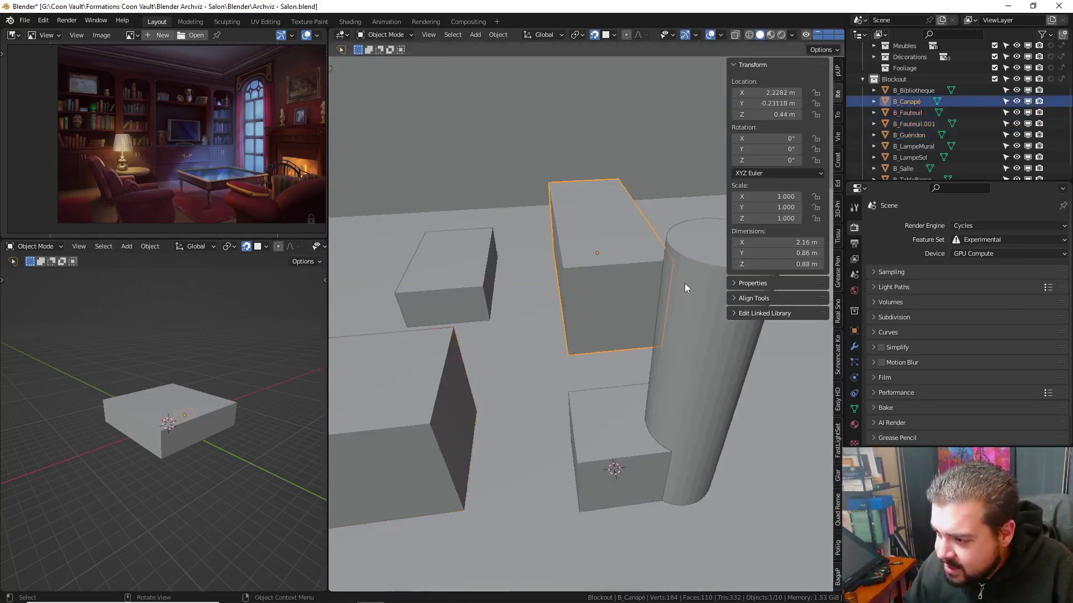
key(g)
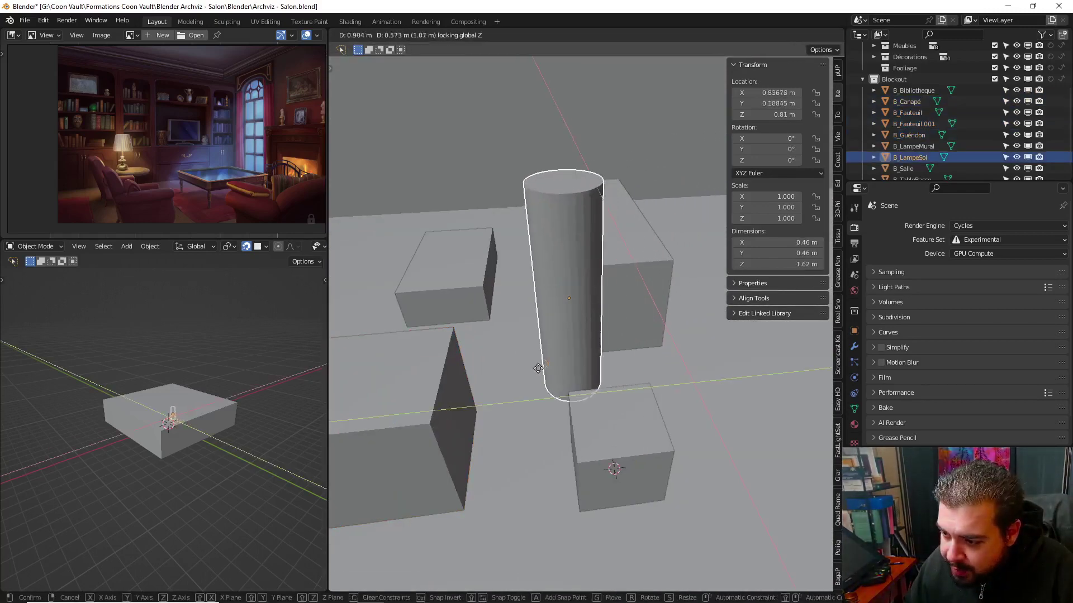
key(shift+z)
click(527, 390)
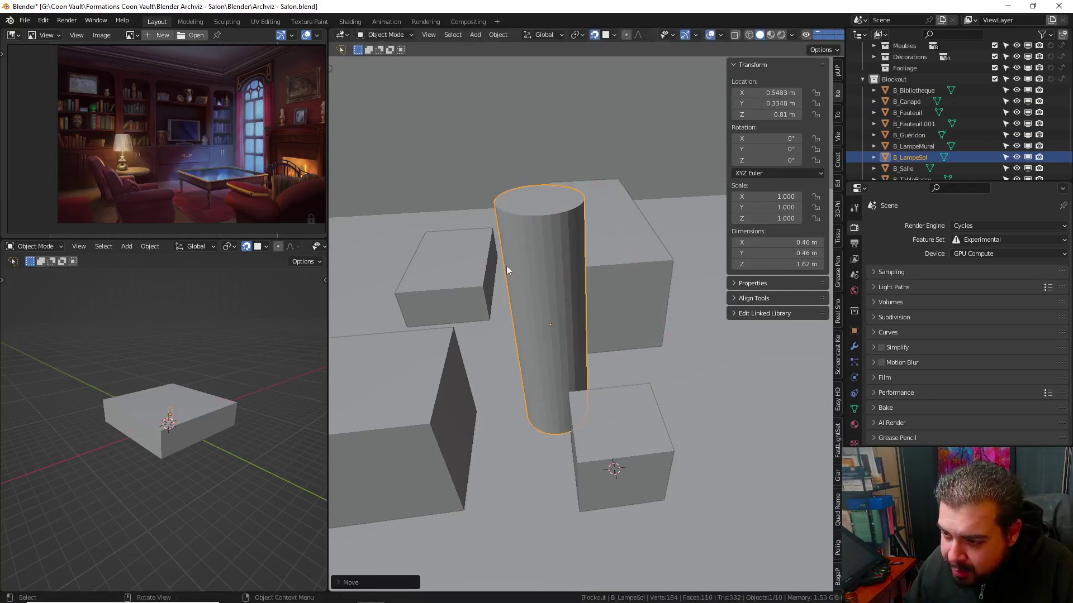
mouse_move(506, 266)
middle_down()
mouse_move(464, 255)
mouse_move(438, 293)
middle_up()
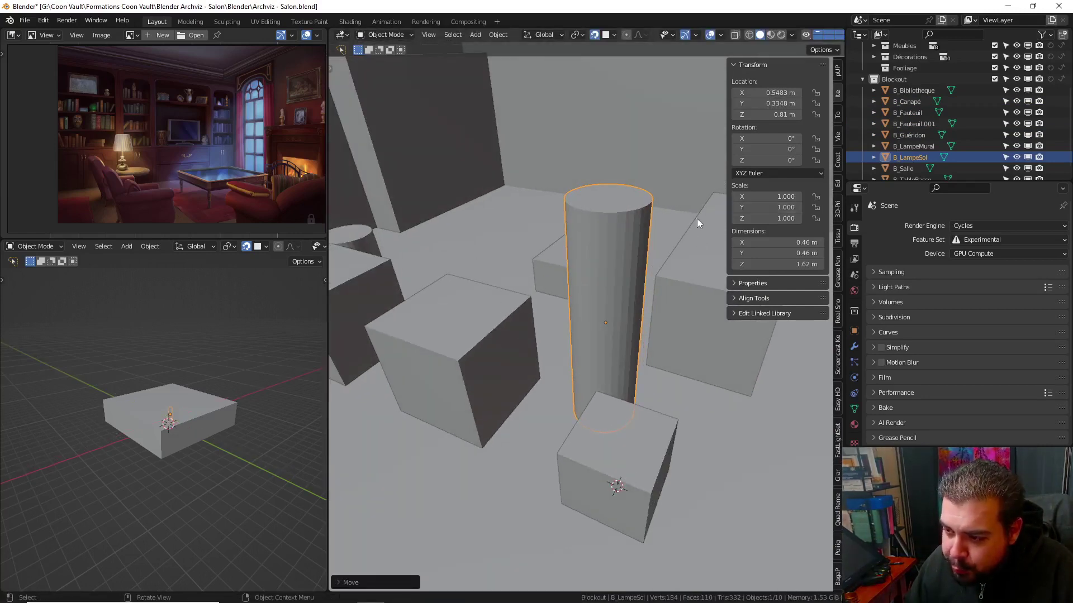
middle_drag(660, 350, 598, 413)
click(598, 413)
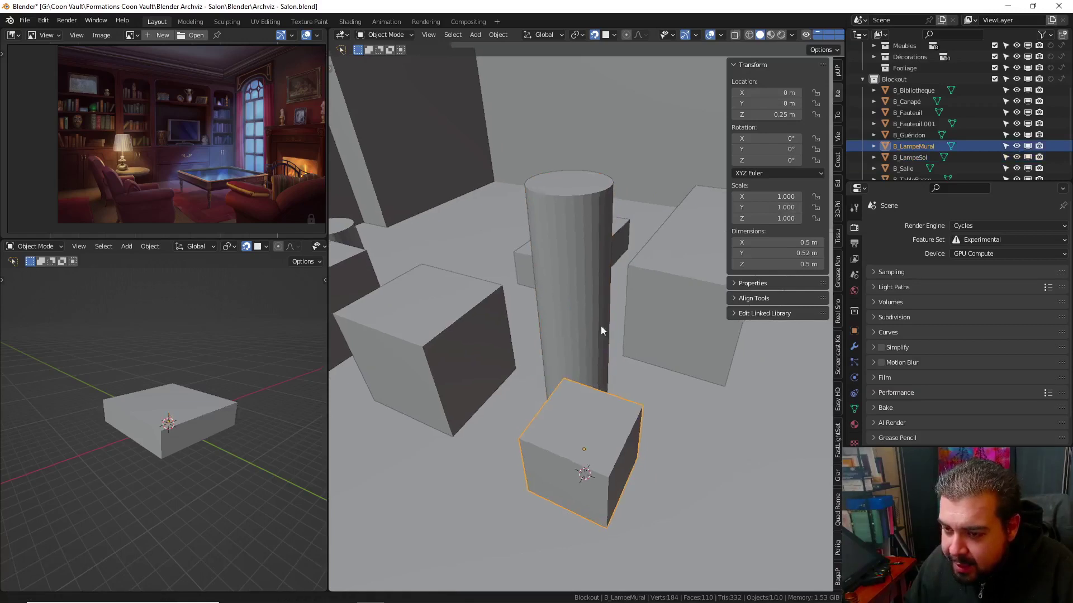
Raise the wall-lamp box B_LampeMural up onto the back wall
mouse_move(601, 326)
middle_down()
mouse_move(560, 321)
mouse_move(592, 287)
middle_up()
key(g)
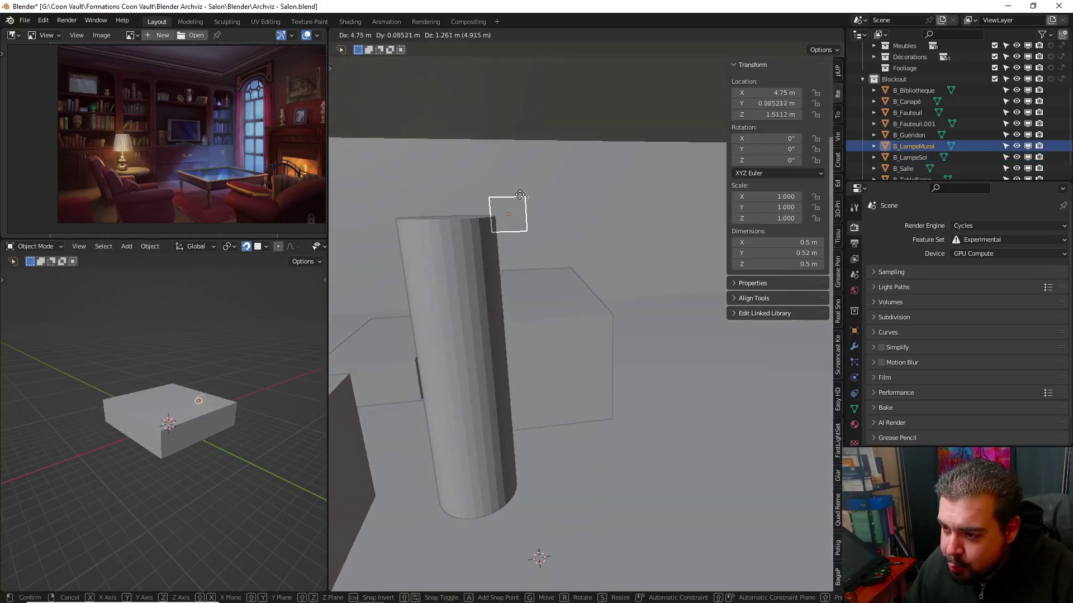
click(512, 189)
mouse_move(545, 261)
middle_down()
mouse_move(566, 316)
mouse_move(627, 289)
mouse_move(527, 294)
middle_up()
key(g)
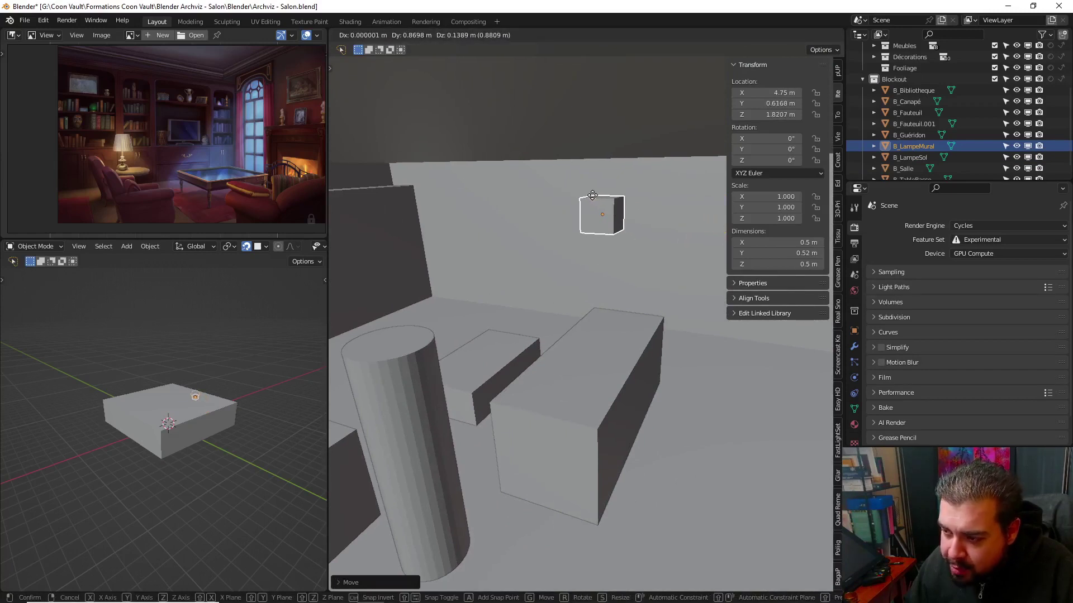
click(623, 195)
Duplicate the wall lamp as B_LampeMural.001 and place the copy elsewhere on the wall
mouse_move(623, 196)
middle_down()
mouse_move(678, 240)
mouse_move(605, 243)
middle_up()
key(shift+d)
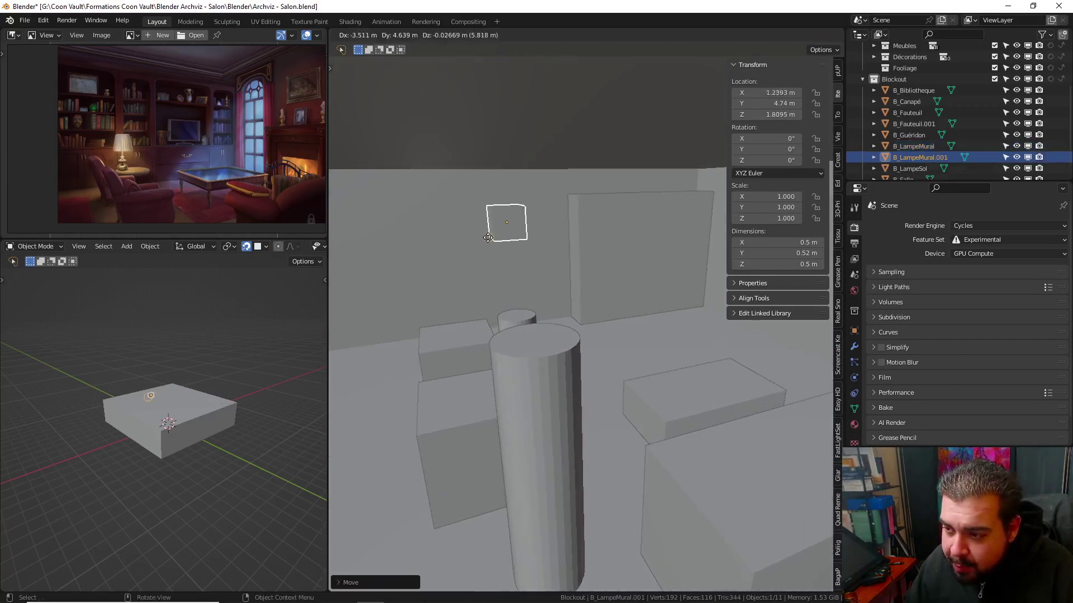
click(483, 241)
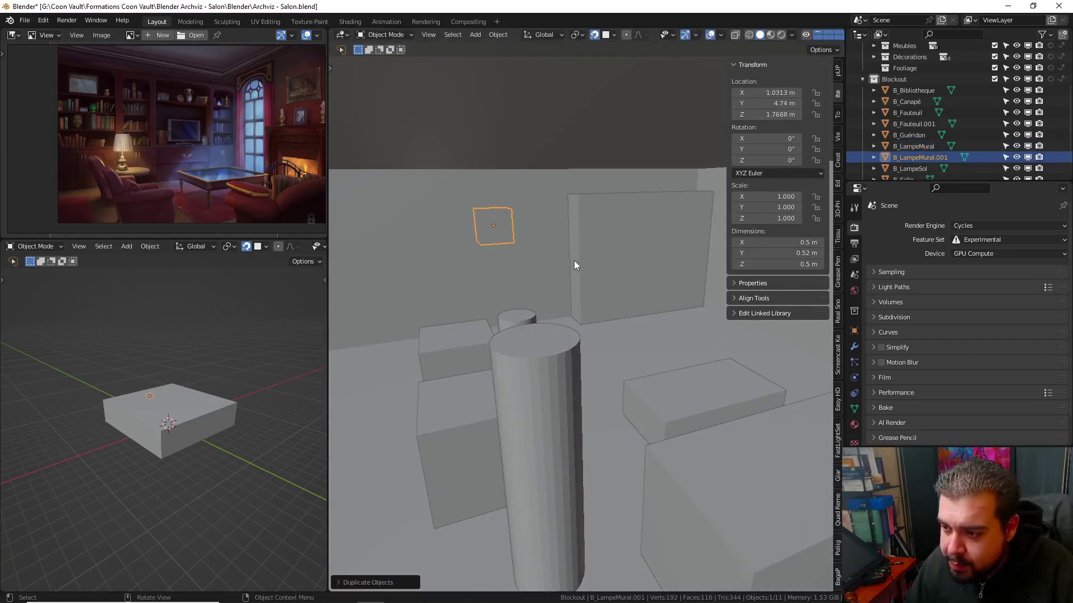
mouse_move(581, 260)
middle_down()
mouse_move(632, 259)
mouse_move(657, 279)
mouse_move(625, 254)
middle_up()
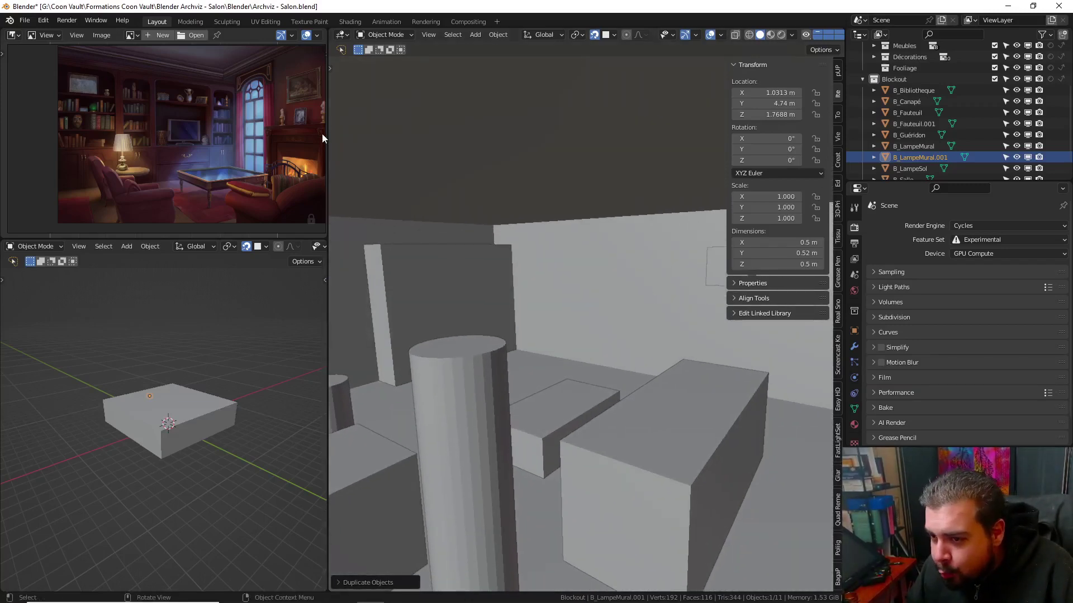
mouse_move(441, 210)
middle_down()
mouse_move(563, 263)
mouse_move(538, 283)
mouse_move(522, 268)
mouse_move(591, 310)
mouse_move(563, 259)
mouse_move(658, 230)
middle_up()
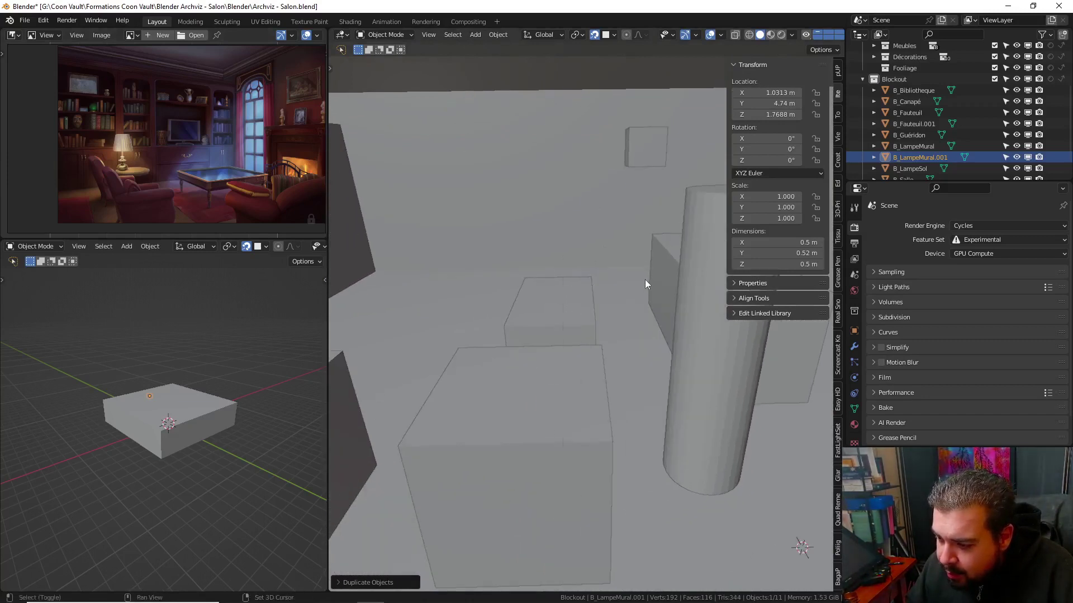
key(shift+a)
Add a cube, raise it onto the floor and slide it near the back wall
click(693, 302)
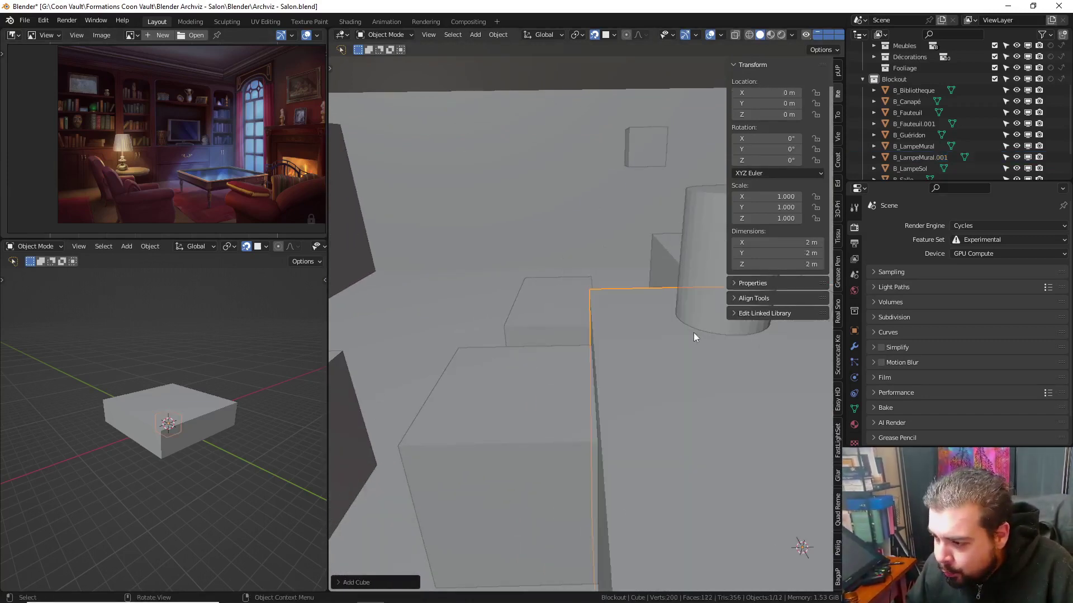
key(z)
key(1)
key(Return)
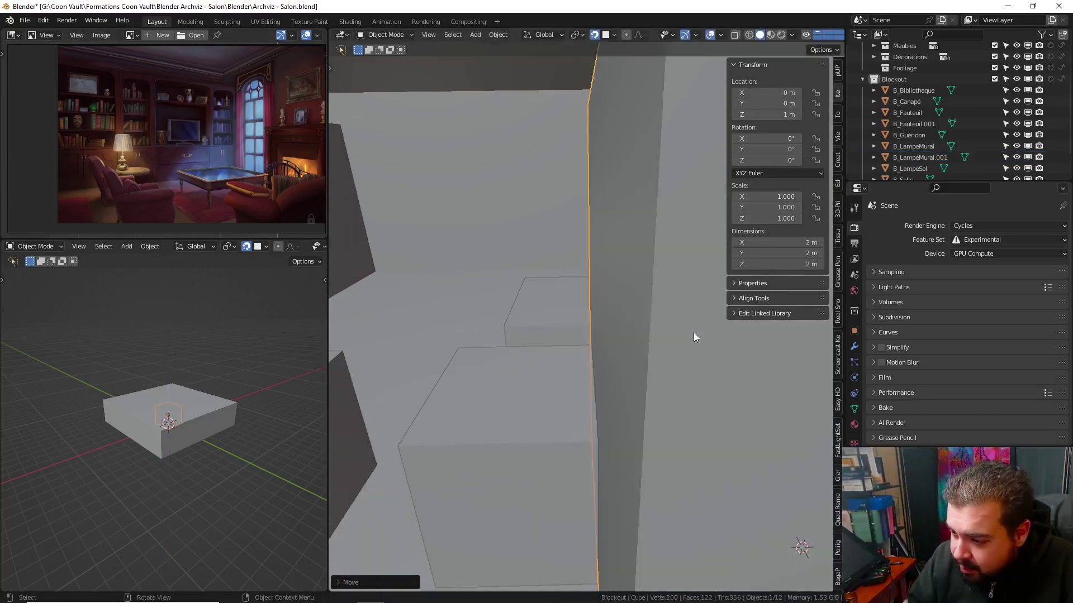
key(q)
click(692, 333)
key(g)
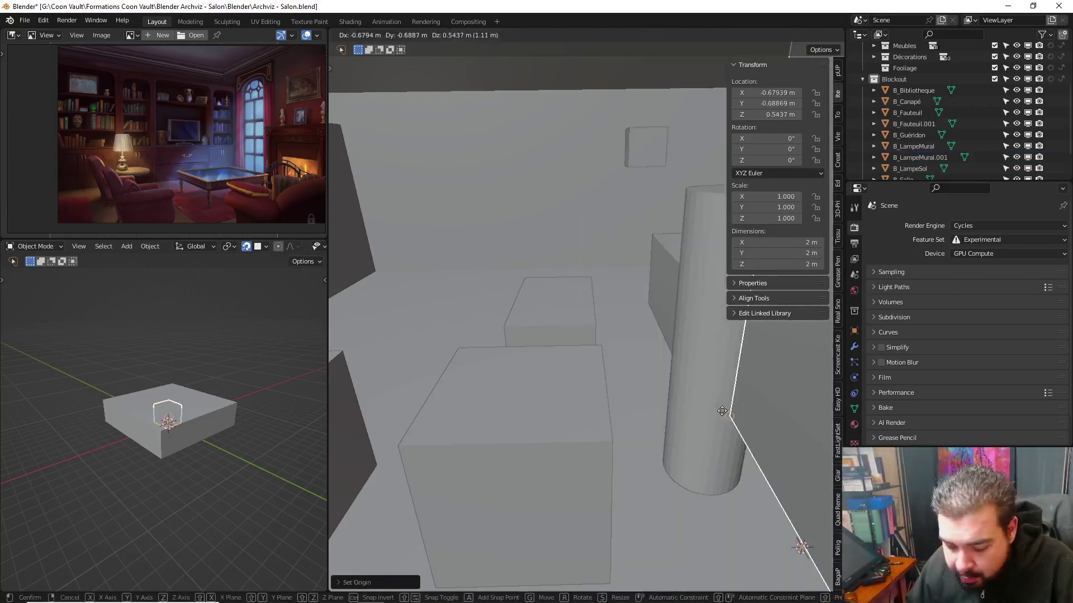
key(shift+z)
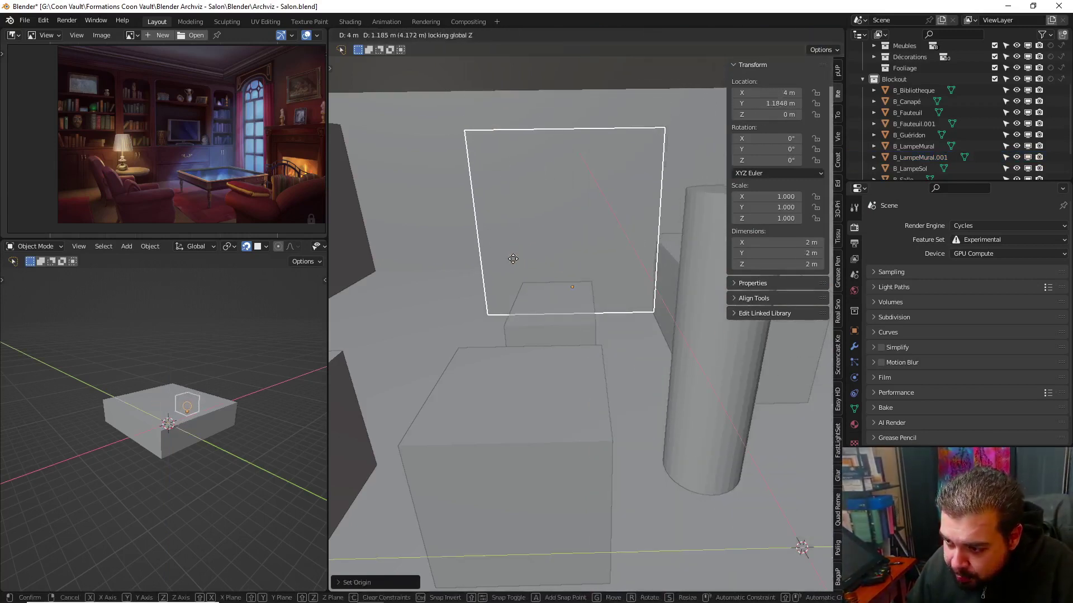
click(490, 256)
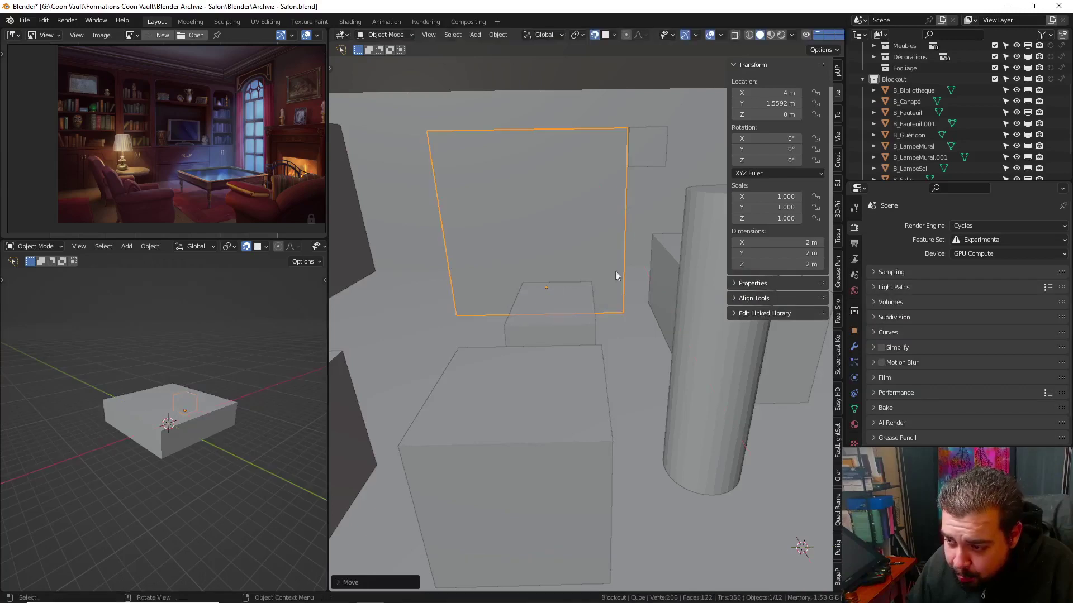
Set the new cube's Z height to 1 m
middle_drag(615, 270, 668, 314)
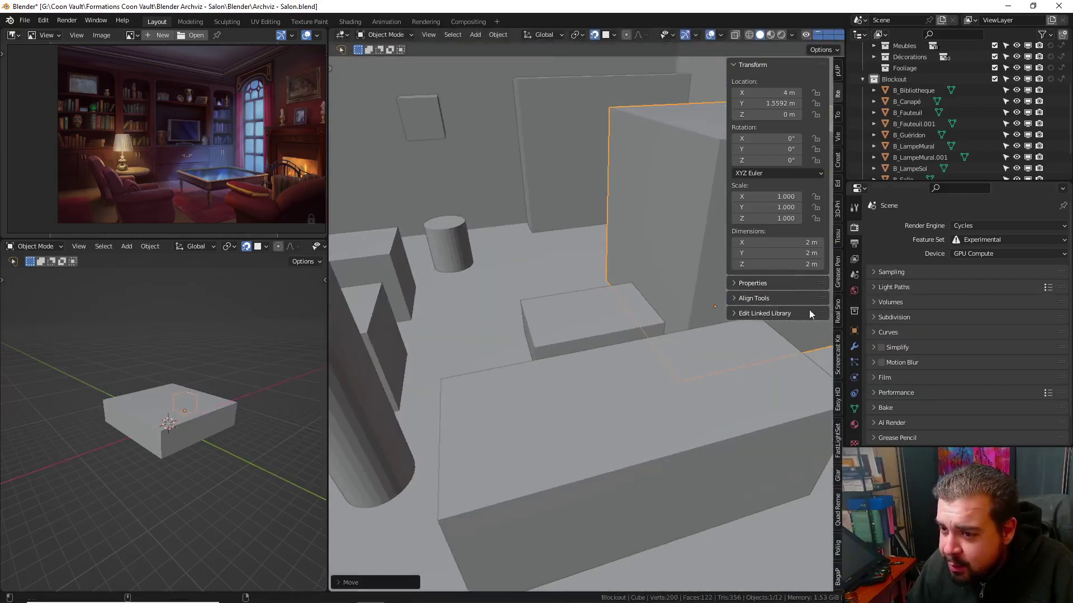
mouse_move(720, 335)
middle_down()
mouse_move(587, 347)
mouse_move(474, 340)
mouse_move(602, 276)
middle_up()
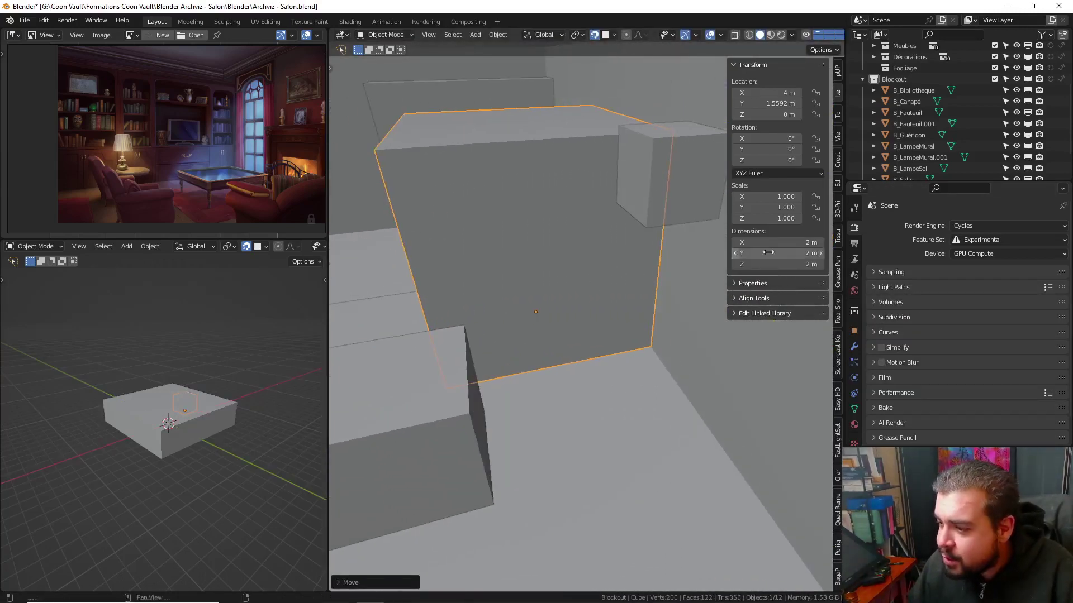
scroll(977, 72, down, 3)
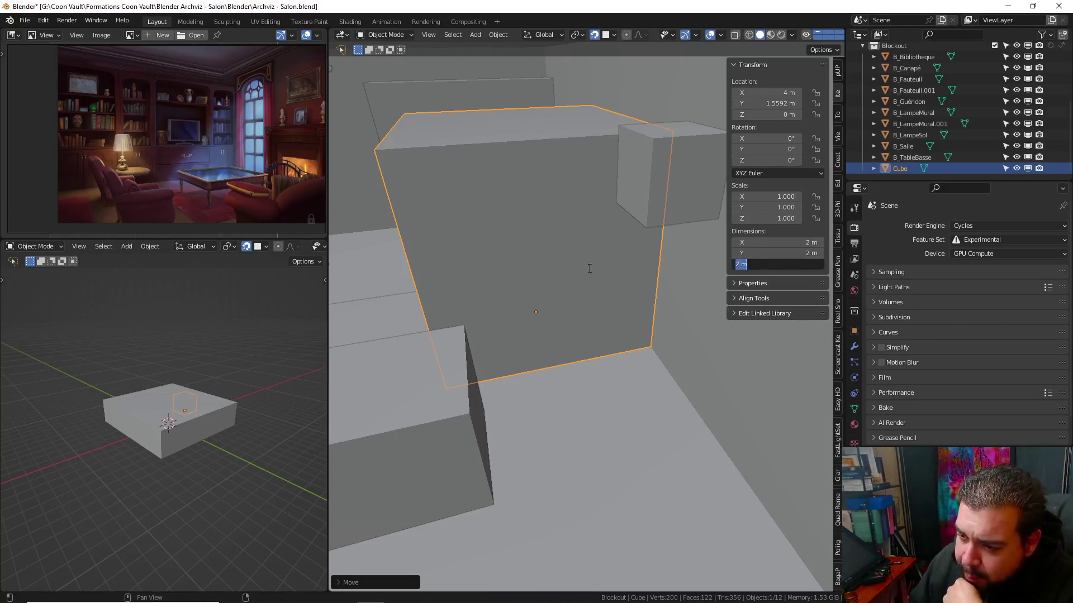
key(Return)
mouse_move(537, 251)
middle_down()
mouse_move(549, 231)
mouse_move(510, 344)
mouse_move(572, 354)
middle_up()
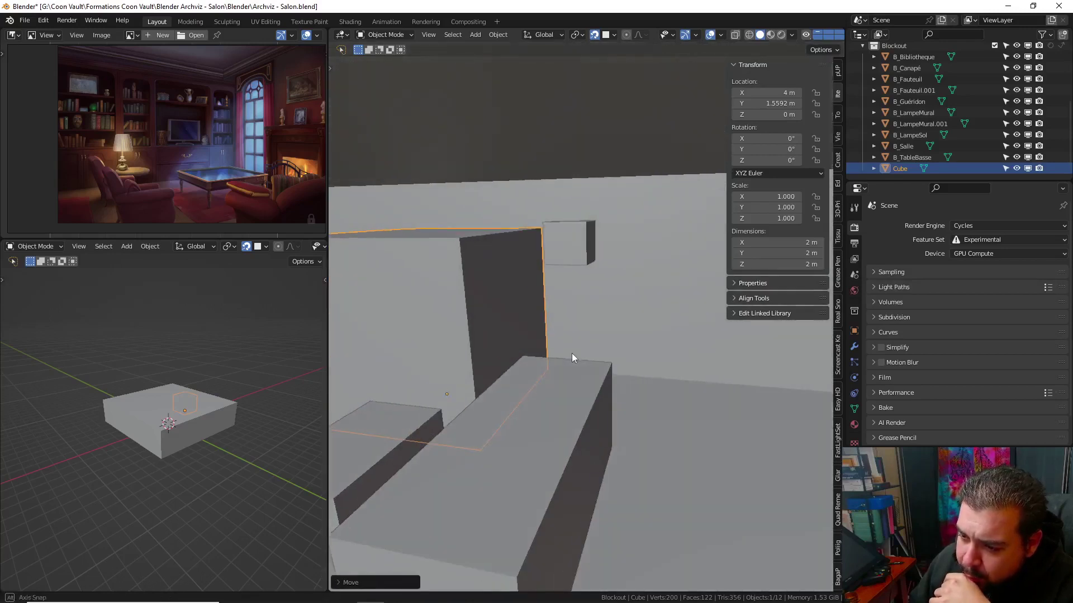
mouse_move(470, 354)
middle_down()
mouse_move(495, 344)
mouse_move(485, 352)
middle_up()
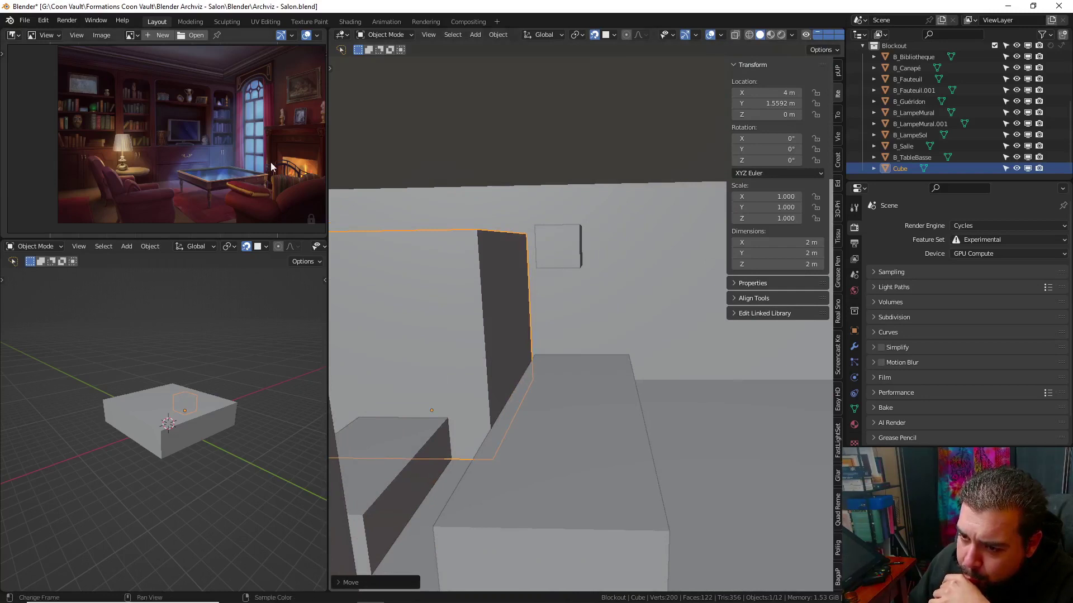
click(405, 435)
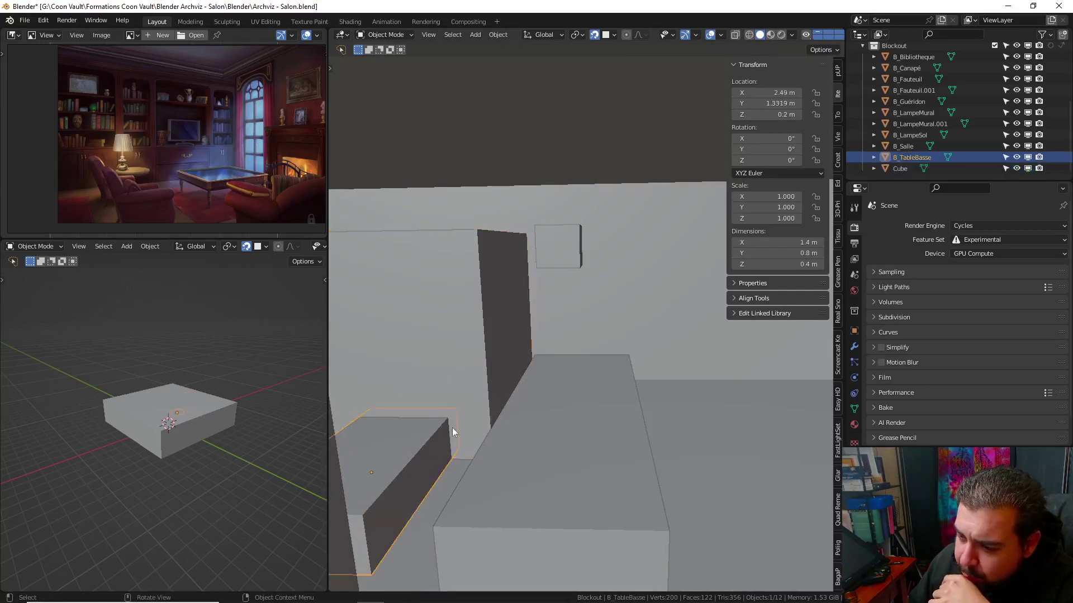
click(489, 286)
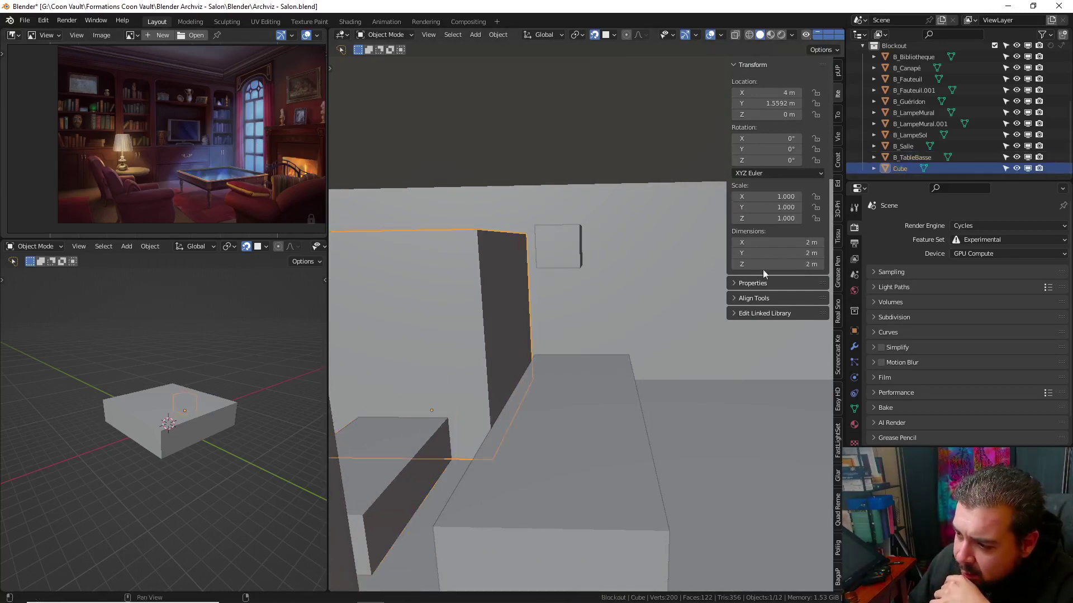
click(800, 264)
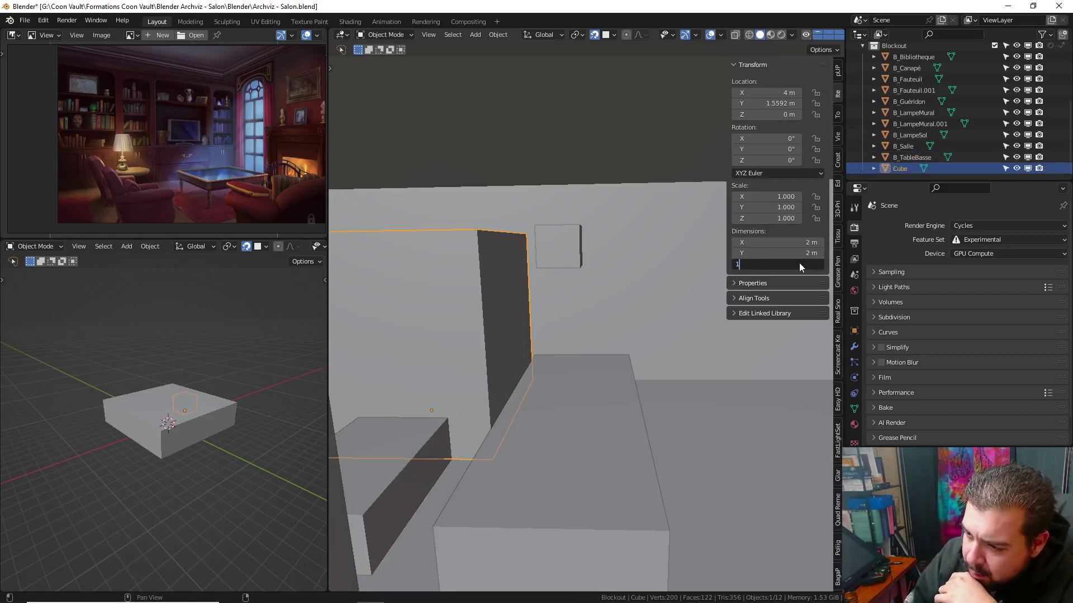
text(1)
key(Return)
Frame the cube and set its X width to 0.55 m
scroll(451, 250, up, 3)
scroll(420, 257, up, 4)
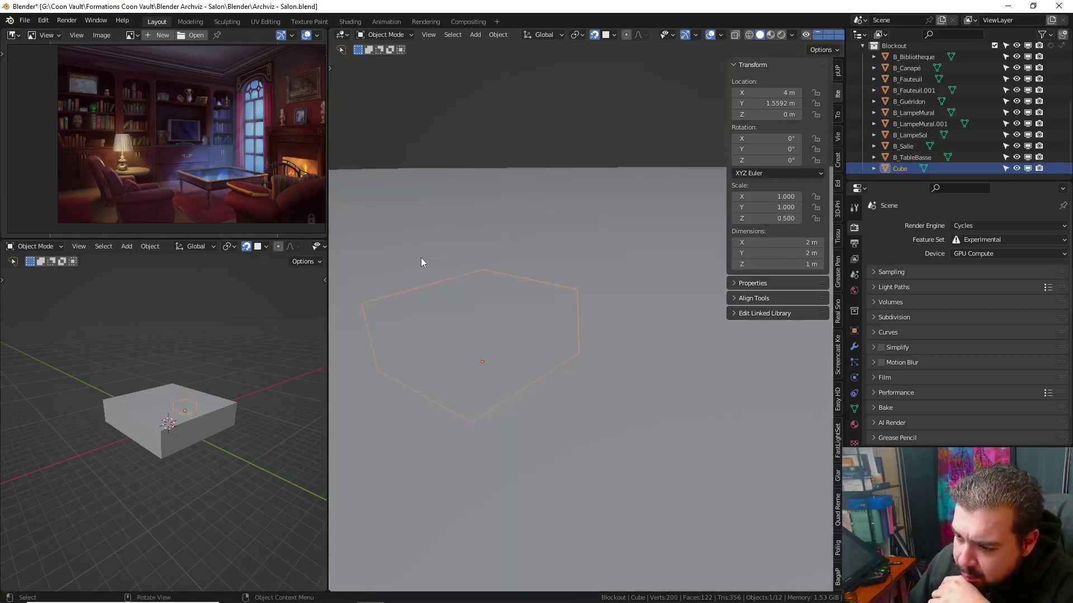
scroll(525, 267, down, 2)
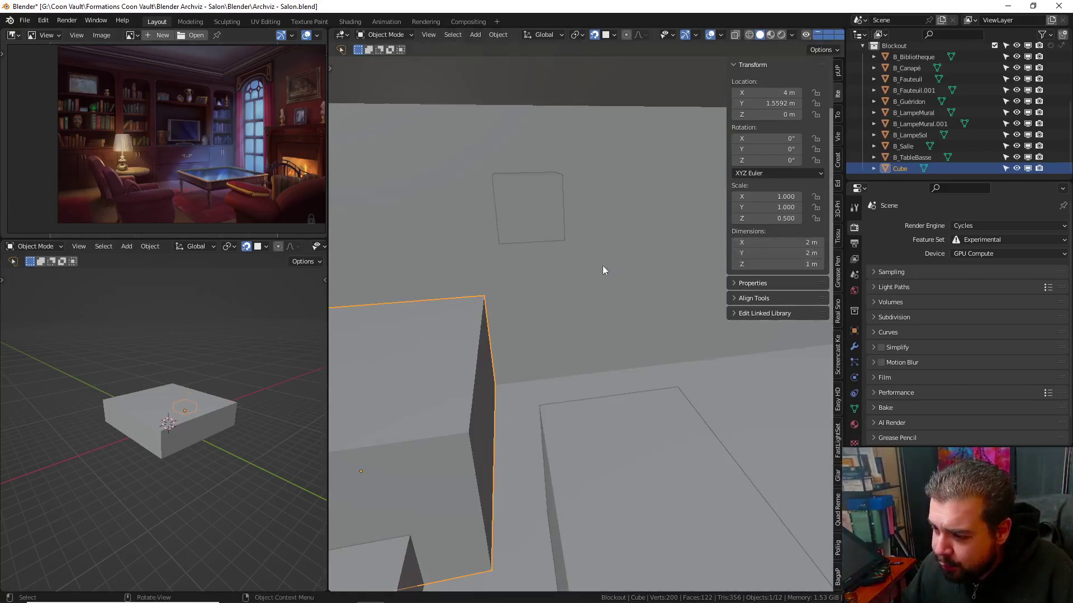
key(KP_Decimal)
scroll(502, 282, down, 3)
scroll(603, 265, down, 1)
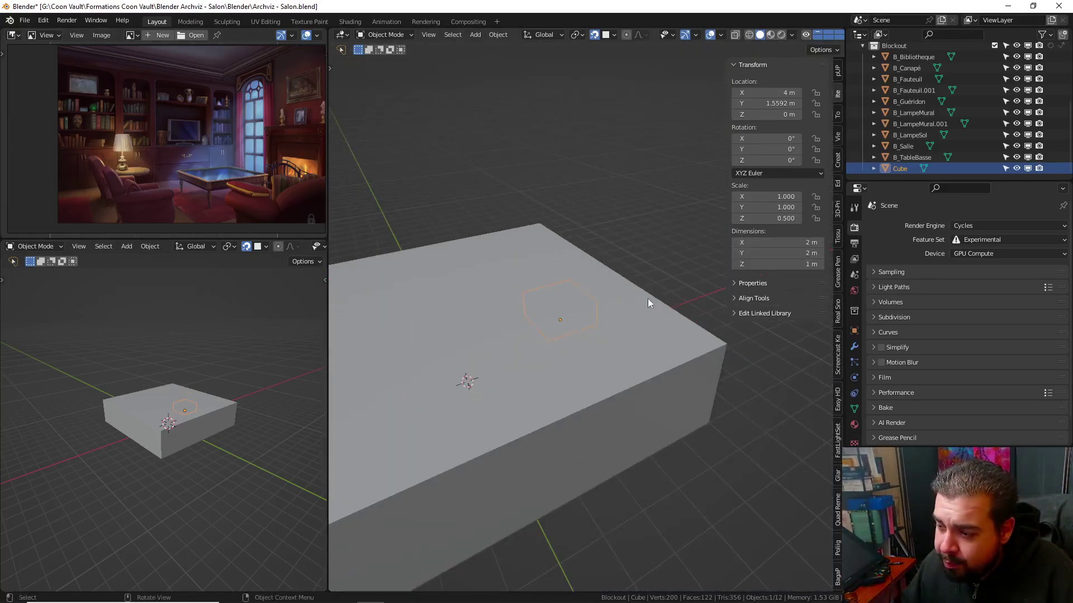
scroll(565, 293, up, 3)
scroll(562, 293, up, 2)
mouse_move(618, 291)
middle_down()
mouse_move(685, 277)
mouse_move(643, 274)
middle_up()
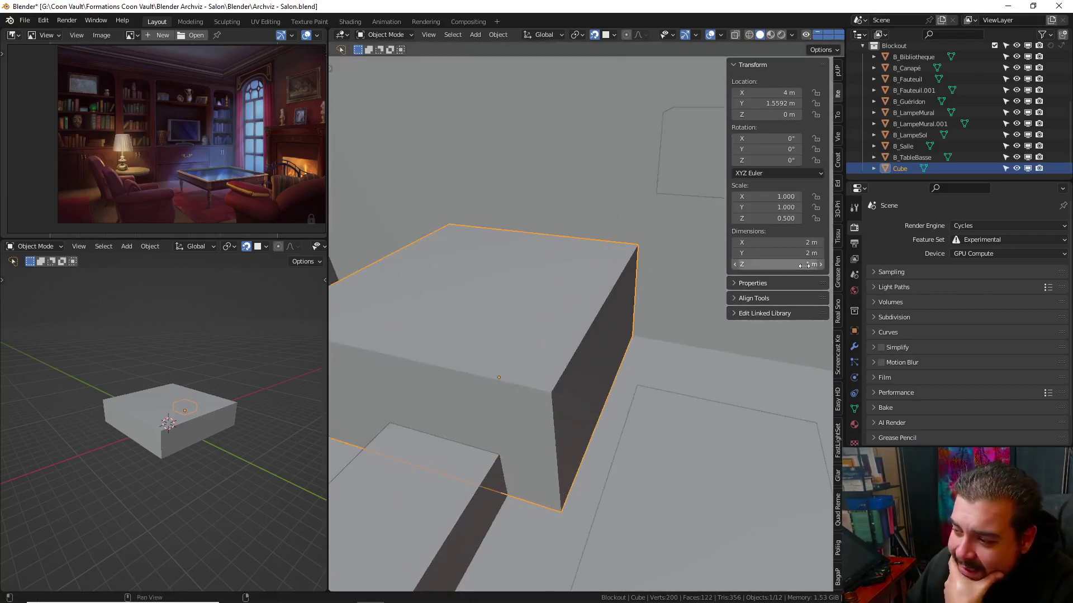
click(777, 244)
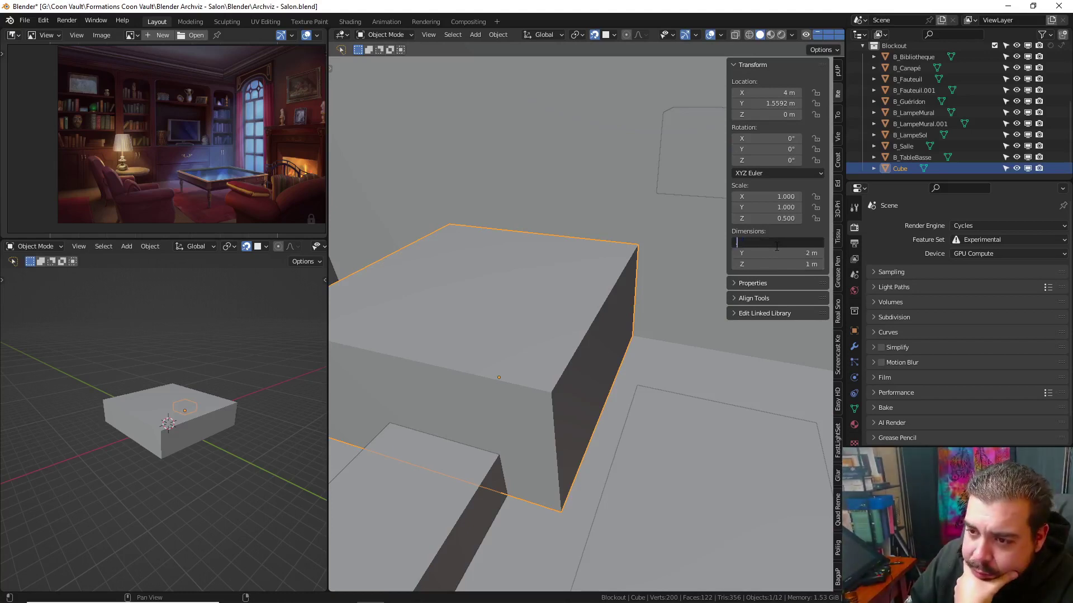
text(55)
key(Return)
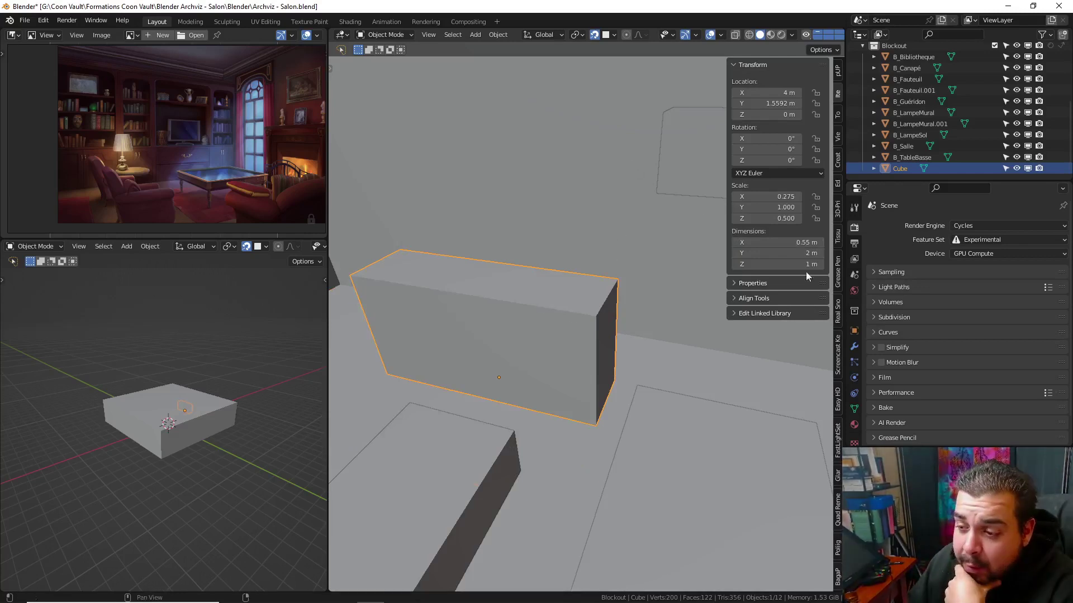
Set the cube's Y dimension to 0.9 m
click(800, 253)
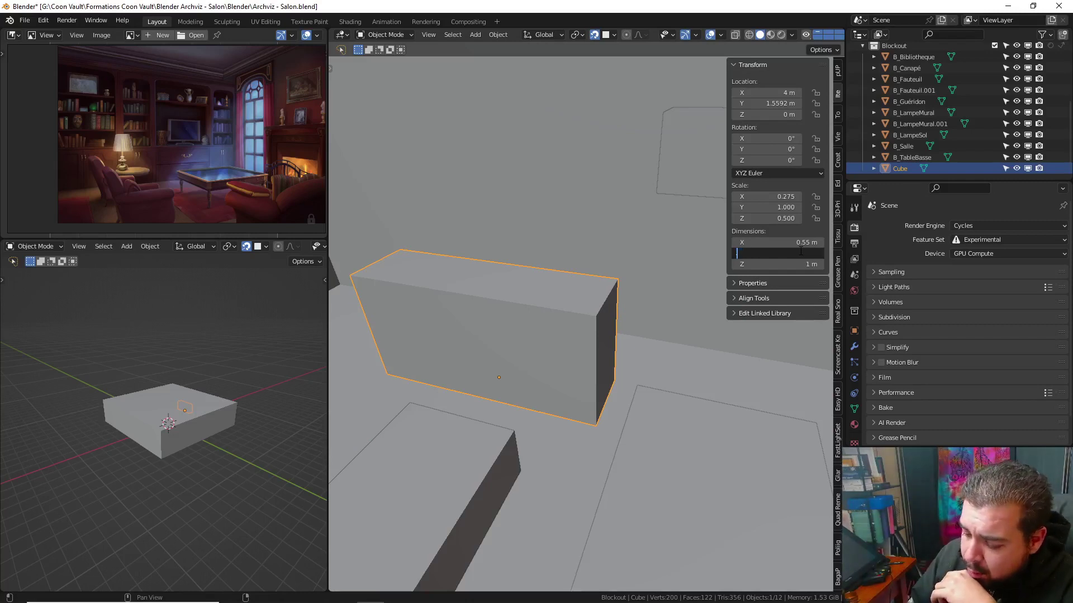
text(0.8)
key(Return)
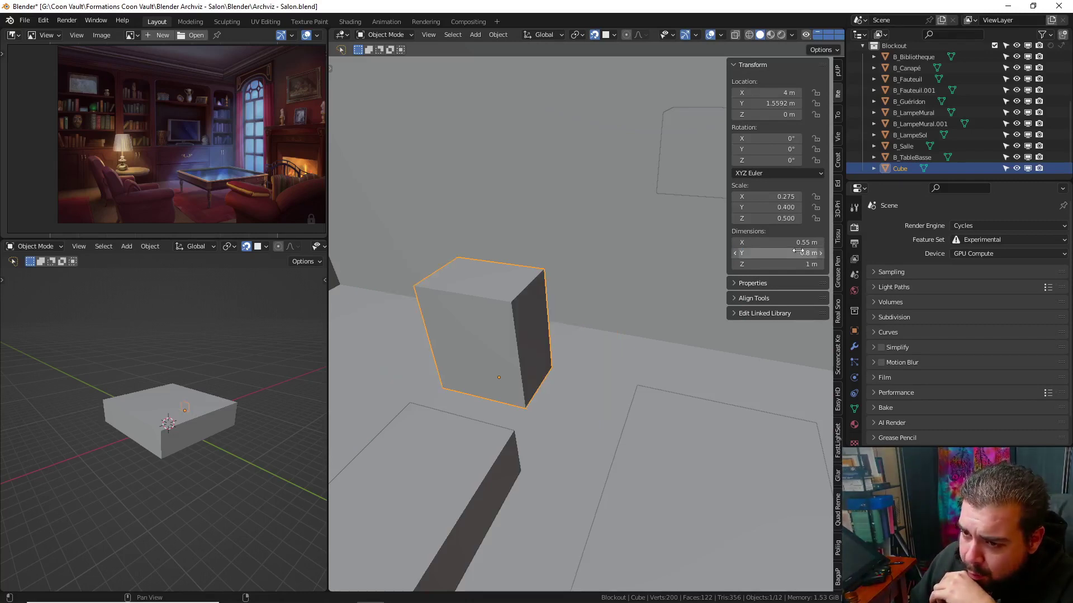
click(798, 251)
key(BackSpace)
text(9)
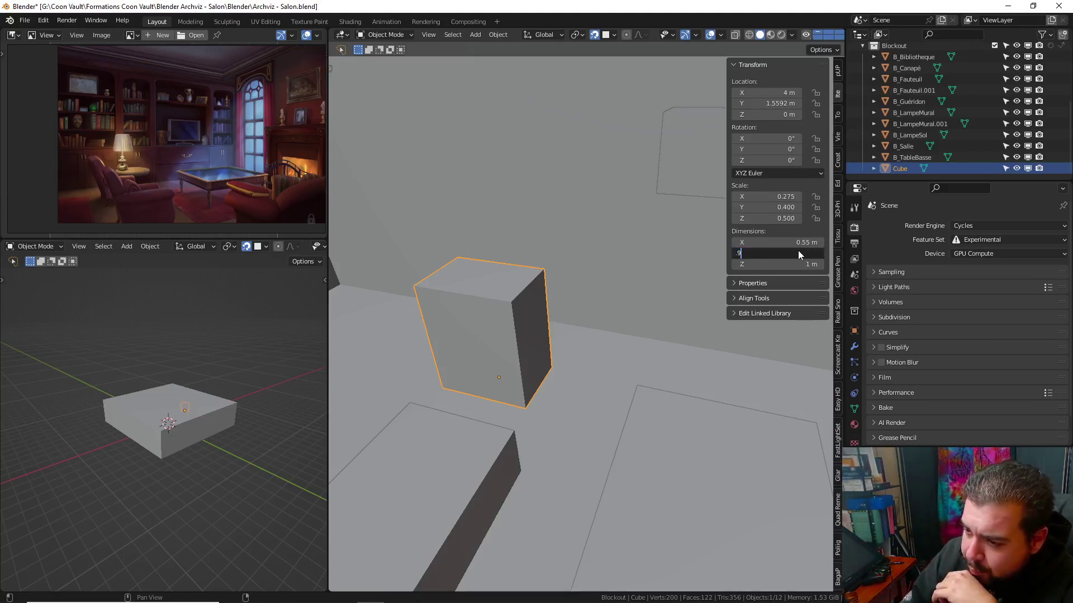
key(Return)
Move the cube along X to 4.725 m
key(g)
key(y)
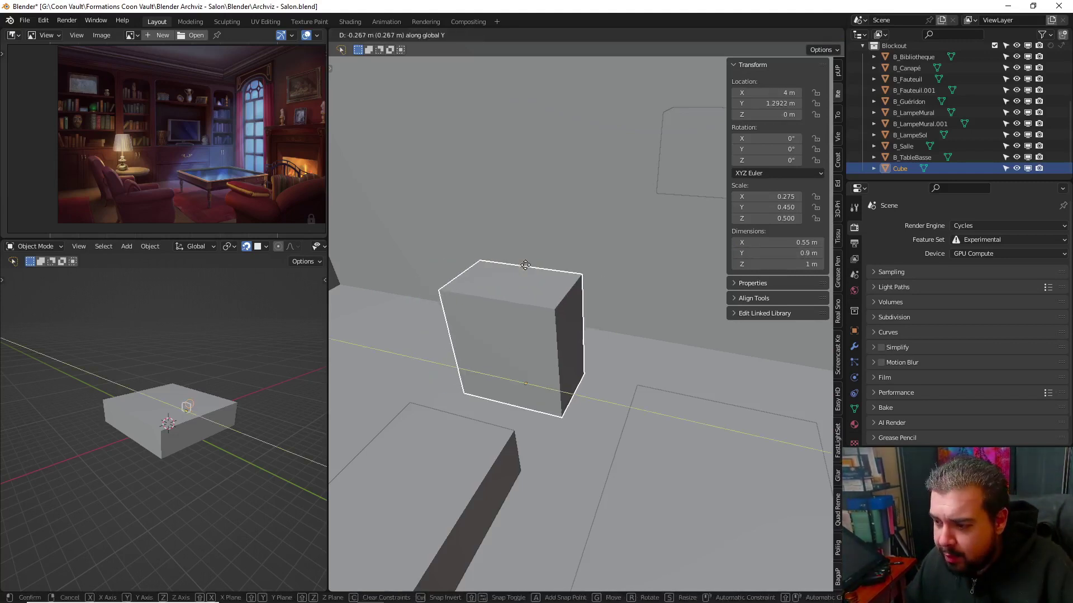
key(x)
click(556, 227)
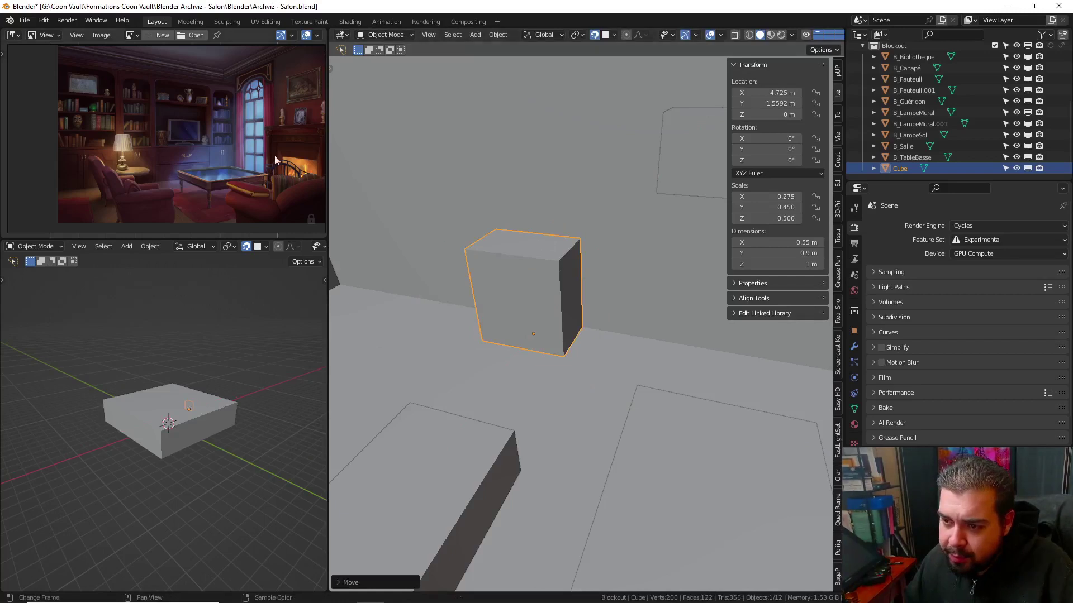
Expand the Camera collection in the Outliner and switch the viewport to camera view
mouse_move(523, 199)
middle_down()
mouse_move(486, 210)
mouse_move(524, 187)
mouse_move(479, 208)
mouse_move(598, 199)
mouse_move(462, 215)
mouse_move(605, 217)
middle_up()
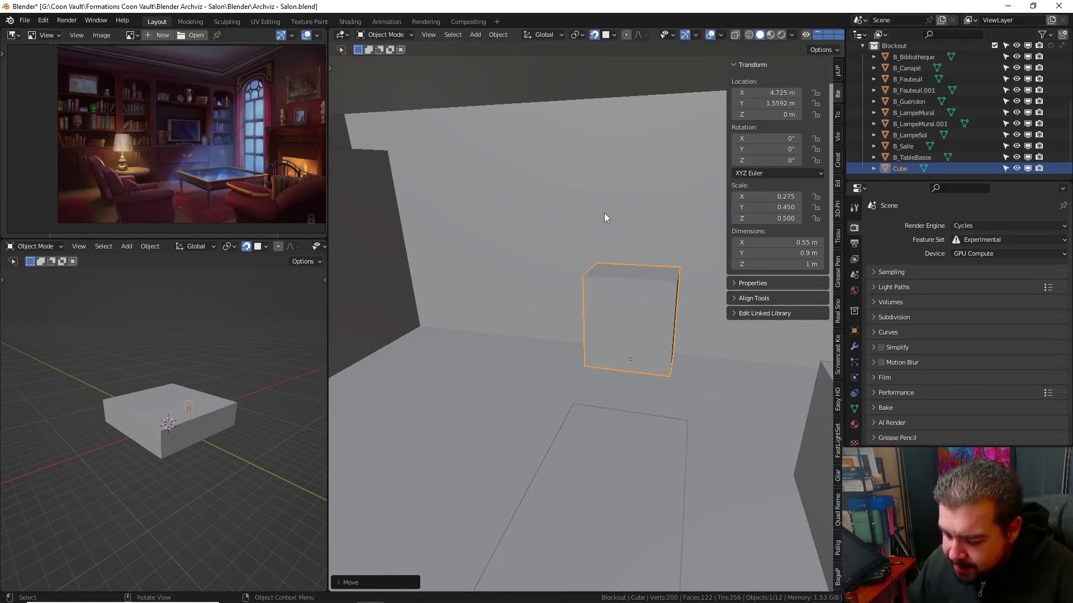
scroll(961, 69, up, 3)
scroll(947, 76, up, 2)
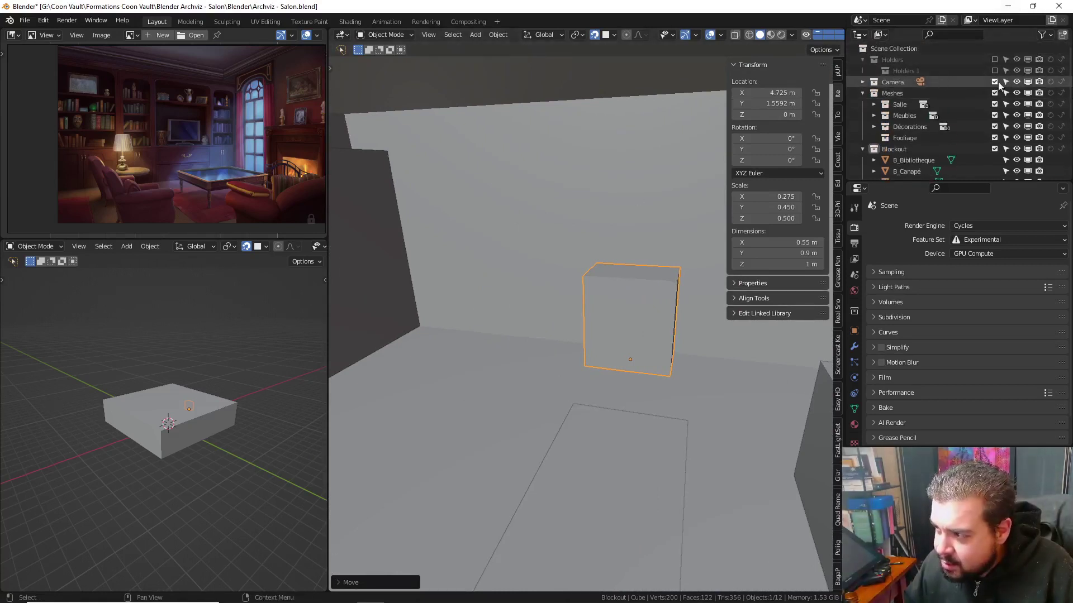
click(863, 82)
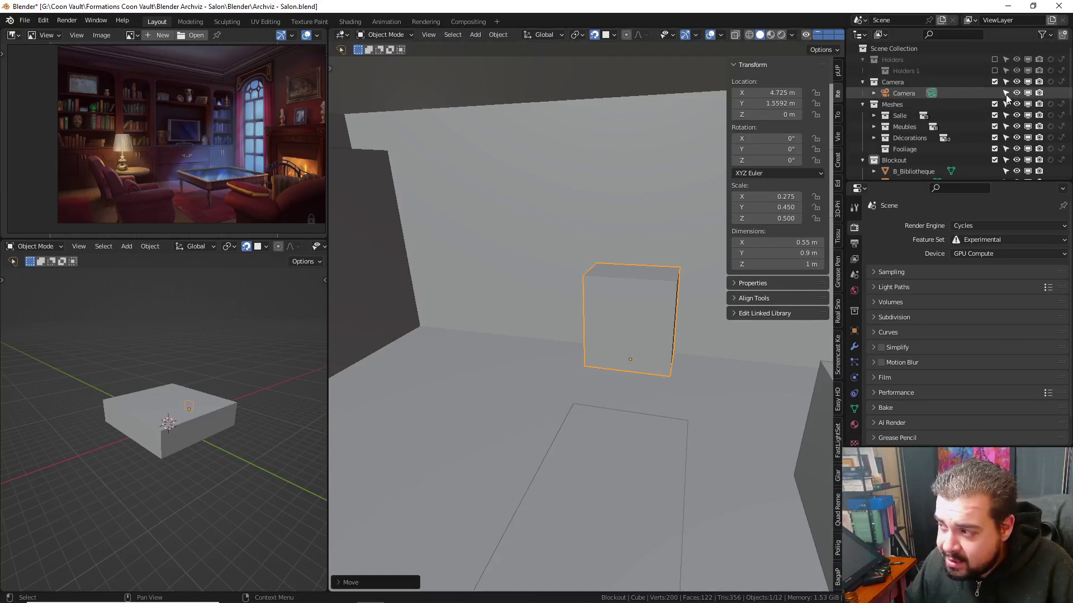
click(1042, 35)
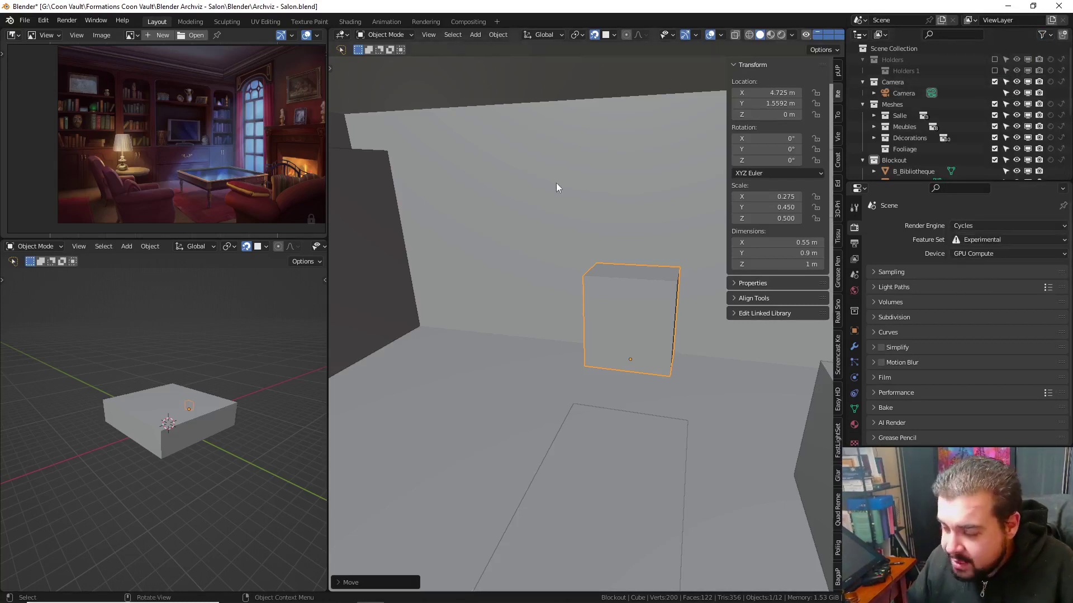
key(KP_0)
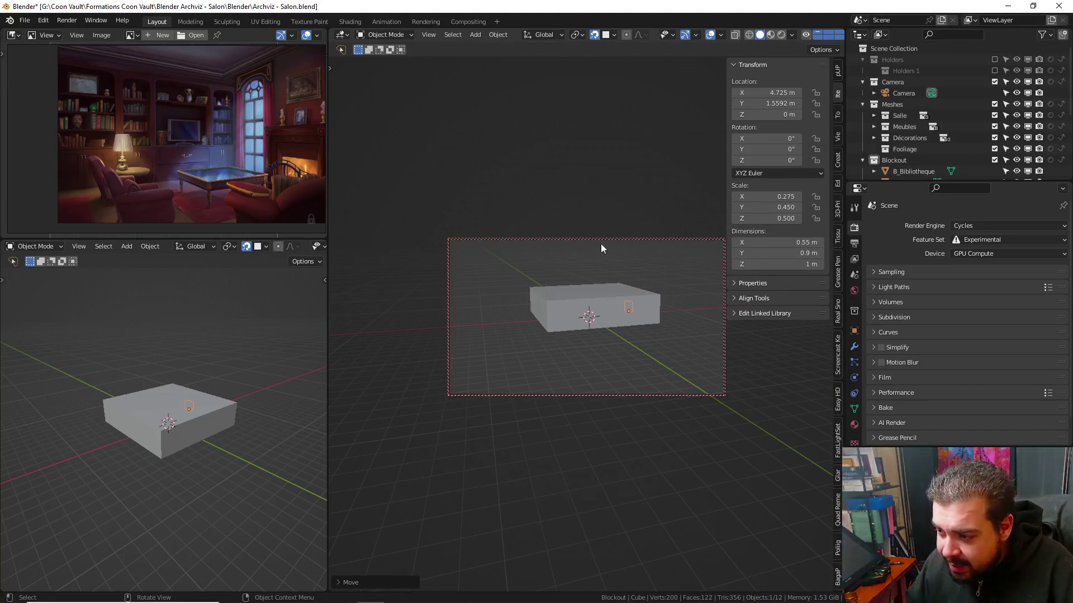
Lock the camera to the view and push it forward through the wall into the room
click(838, 138)
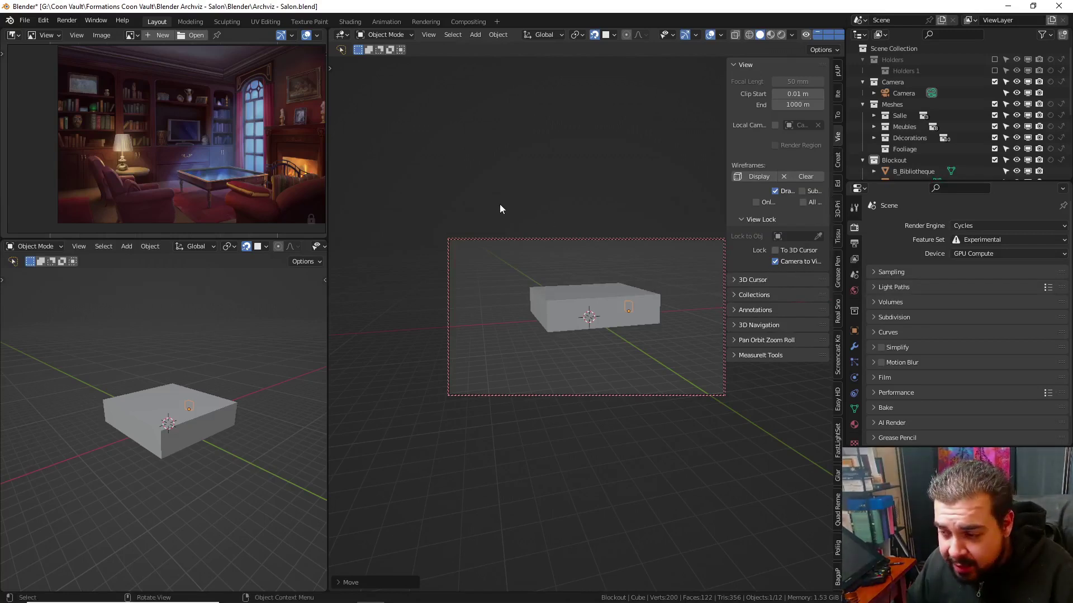
mouse_move(501, 203)
middle_down()
mouse_move(535, 206)
mouse_move(559, 231)
middle_up()
scroll(597, 290, up, 2)
scroll(589, 282, up, 2)
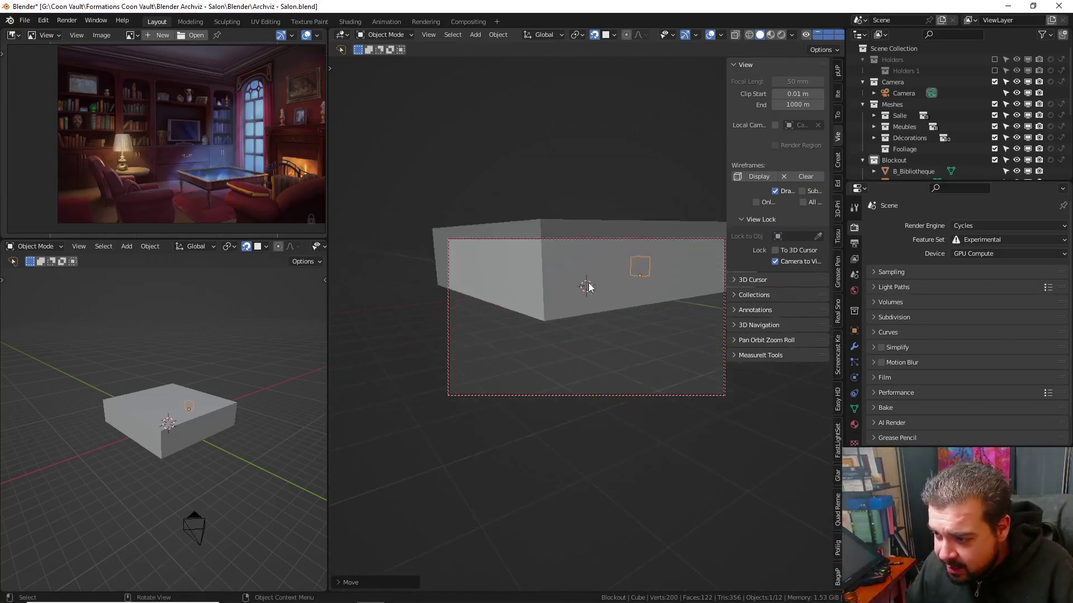
scroll(589, 276, up, 3)
scroll(595, 326, up, 3)
scroll(597, 326, up, 2)
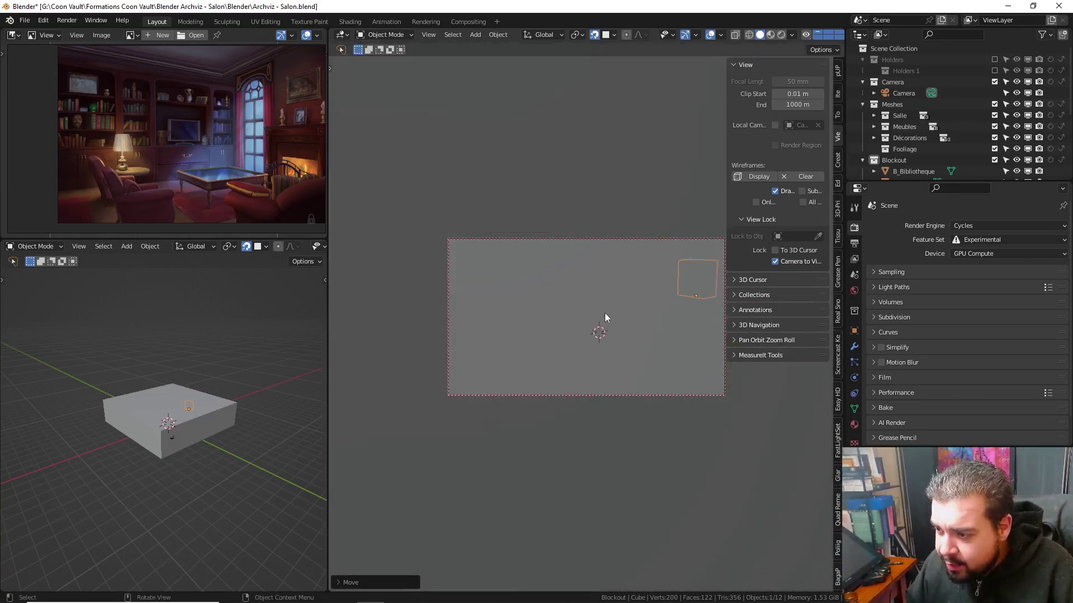
scroll(606, 313, up, 2)
mouse_move(606, 313)
middle_down()
mouse_move(626, 298)
mouse_move(585, 333)
mouse_move(588, 323)
middle_up()
Leave camera view and show the room from top orthographic view with X-ray on
key(n)
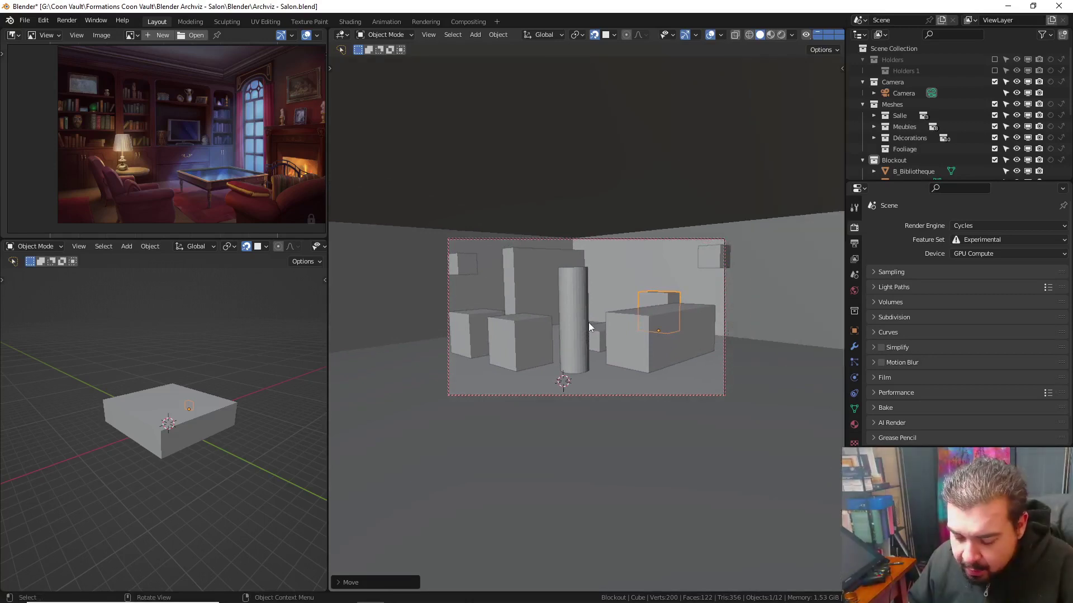
key(KP_0)
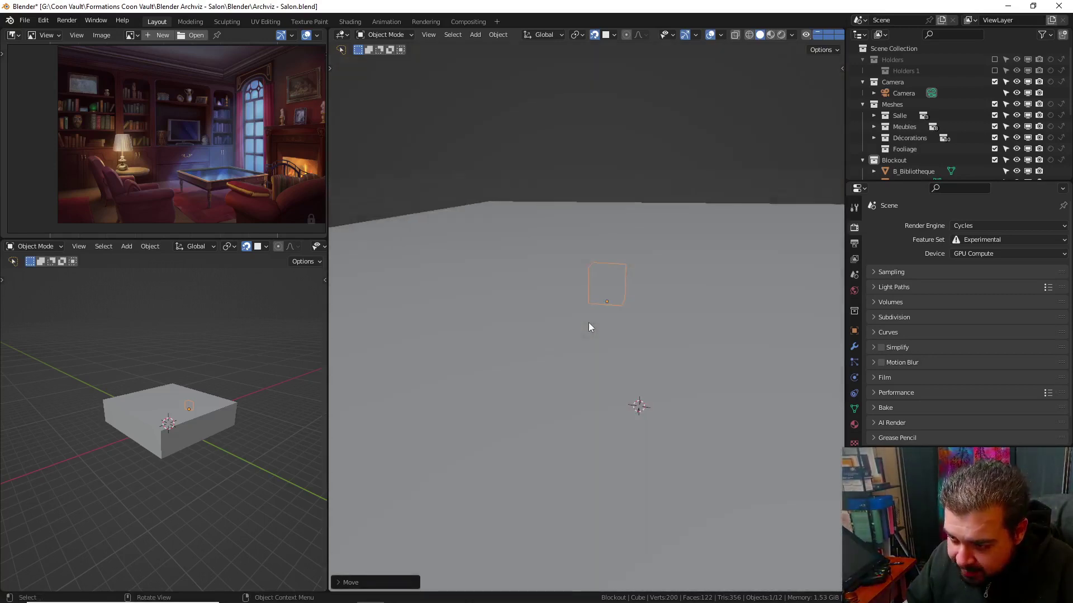
key(KP_7)
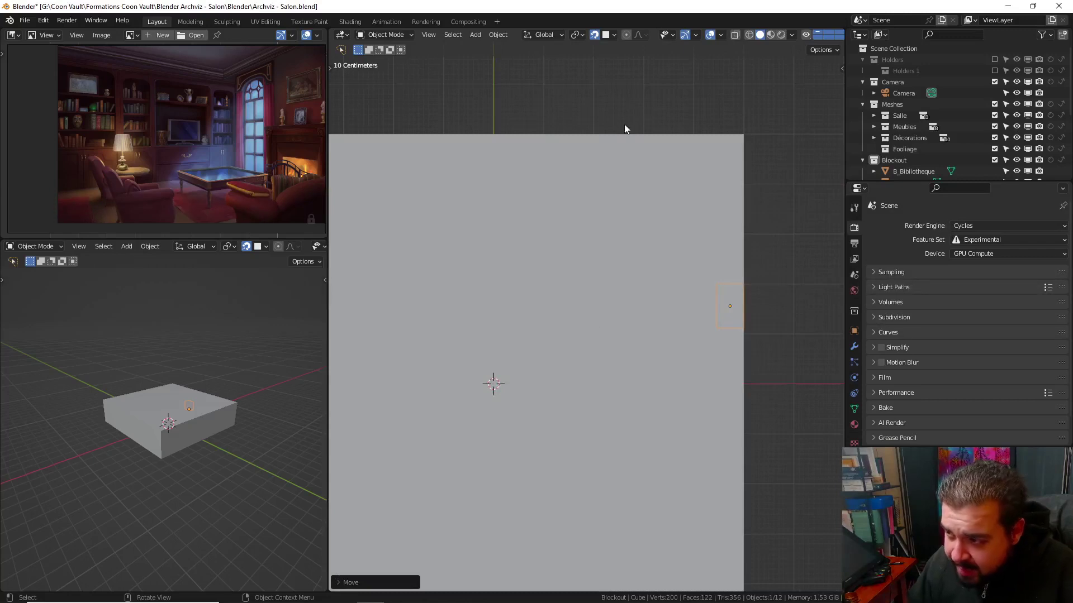
click(736, 34)
scroll(637, 169, down, 3)
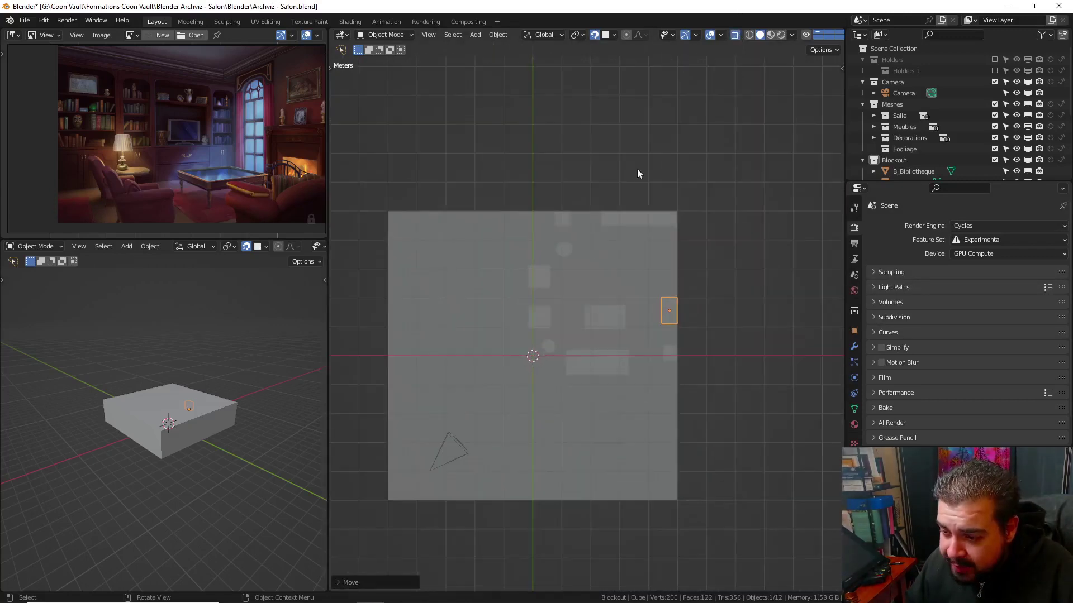
shift+middle_drag(637, 169, 705, 138)
scroll(576, 376, up, 2)
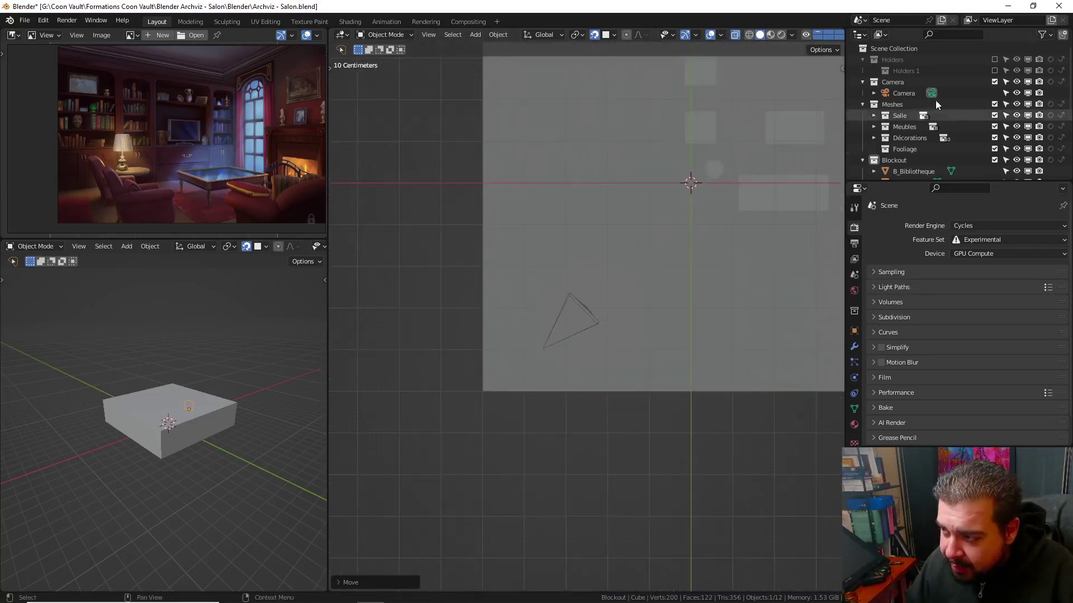
Move the camera to the room's lower-left corner at the same height and look through it
click(911, 93)
key(g)
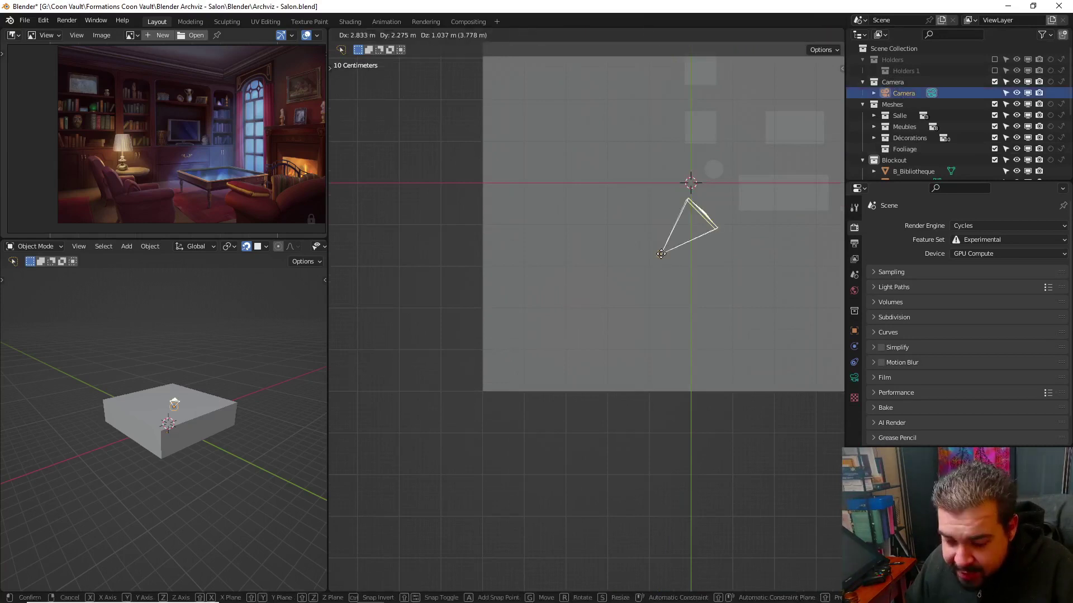
key(shift+z)
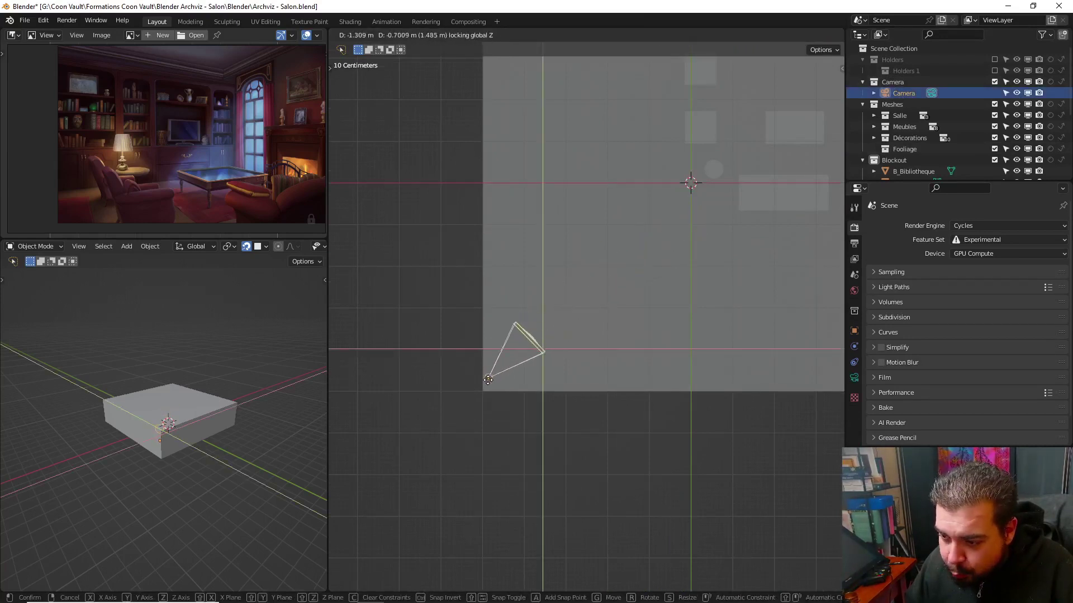
click(486, 389)
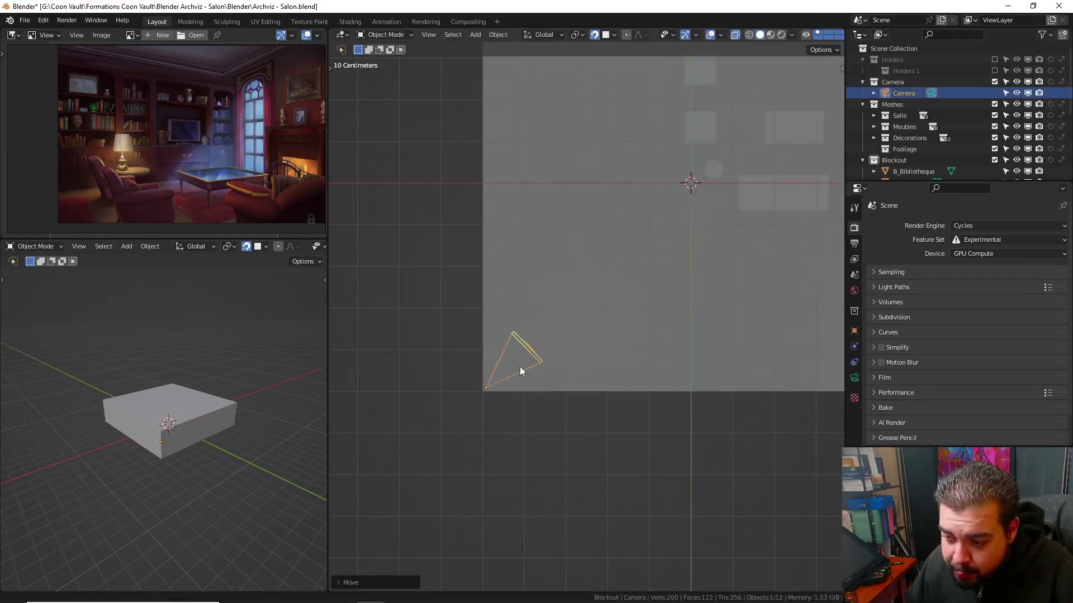
shift+middle_drag(520, 366, 510, 341)
key(KP_0)
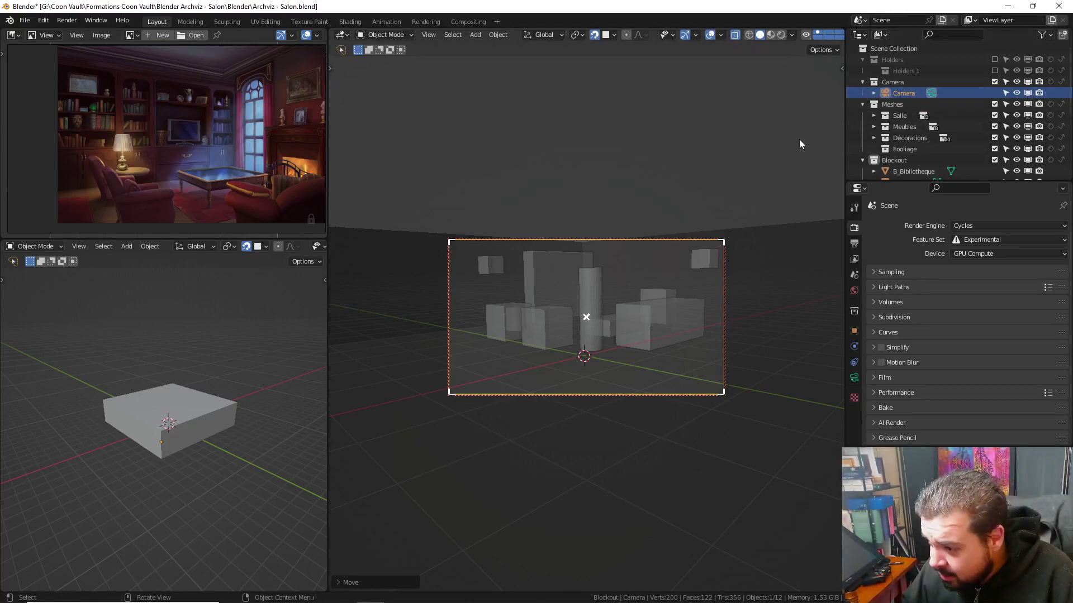
Turn X-ray off and adjust the camera framing to centre the lamp cylinder and furniture
click(734, 34)
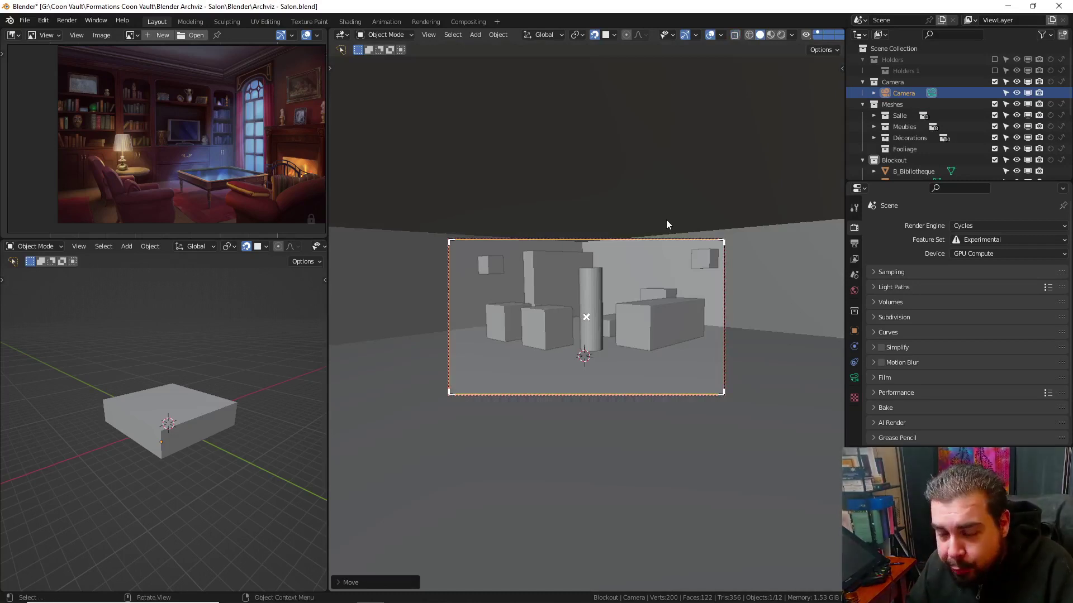
mouse_move(652, 220)
shift+middle_down()
mouse_move(633, 276)
mouse_move(631, 258)
shift+middle_up()
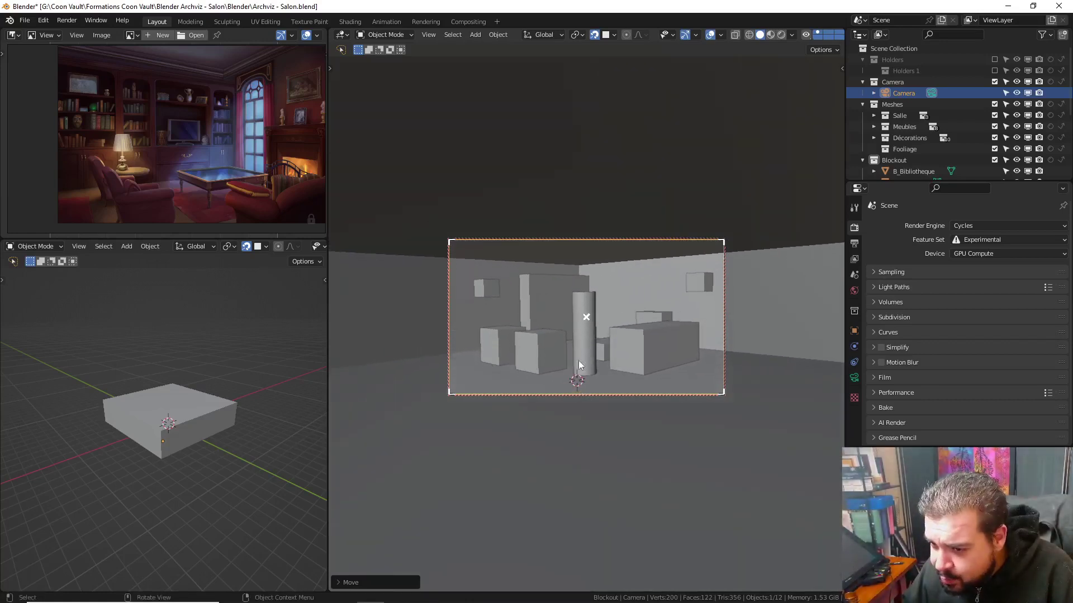
mouse_move(578, 365)
middle_down()
mouse_move(602, 322)
mouse_move(585, 300)
mouse_move(592, 323)
mouse_move(598, 296)
mouse_move(599, 314)
mouse_move(579, 302)
mouse_move(573, 276)
mouse_move(591, 292)
mouse_move(571, 430)
mouse_move(575, 327)
mouse_move(581, 366)
mouse_move(589, 339)
mouse_move(586, 378)
mouse_move(588, 324)
middle_up()
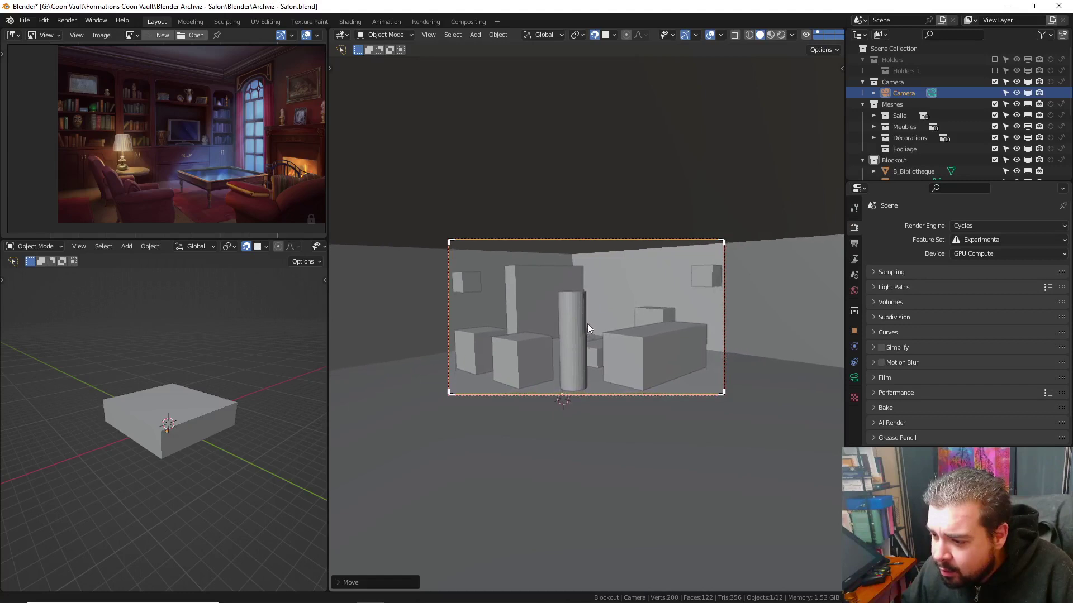
Inspect the left armchair box B_Fauteuil.001, then select and frame the side-table cylinder
click(481, 333)
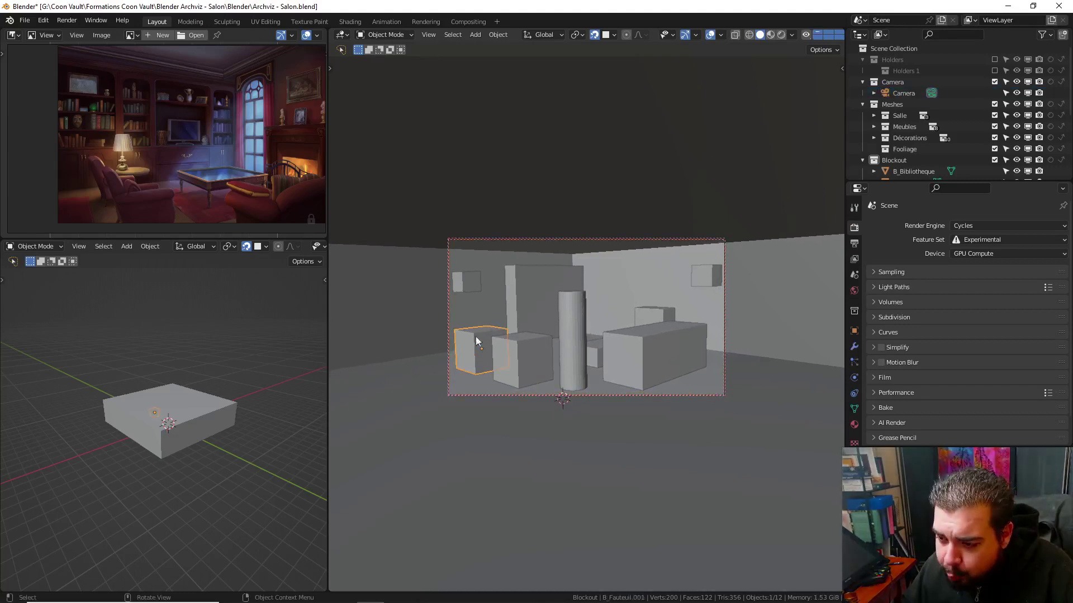
key(KP_Decimal)
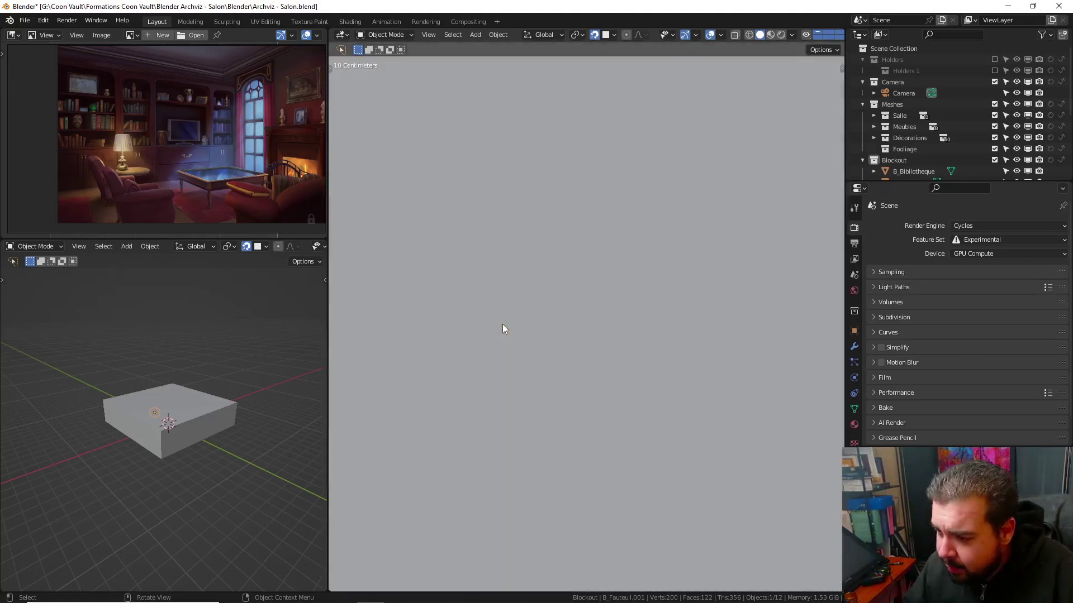
mouse_move(497, 326)
middle_down()
mouse_move(557, 318)
mouse_move(695, 344)
middle_up()
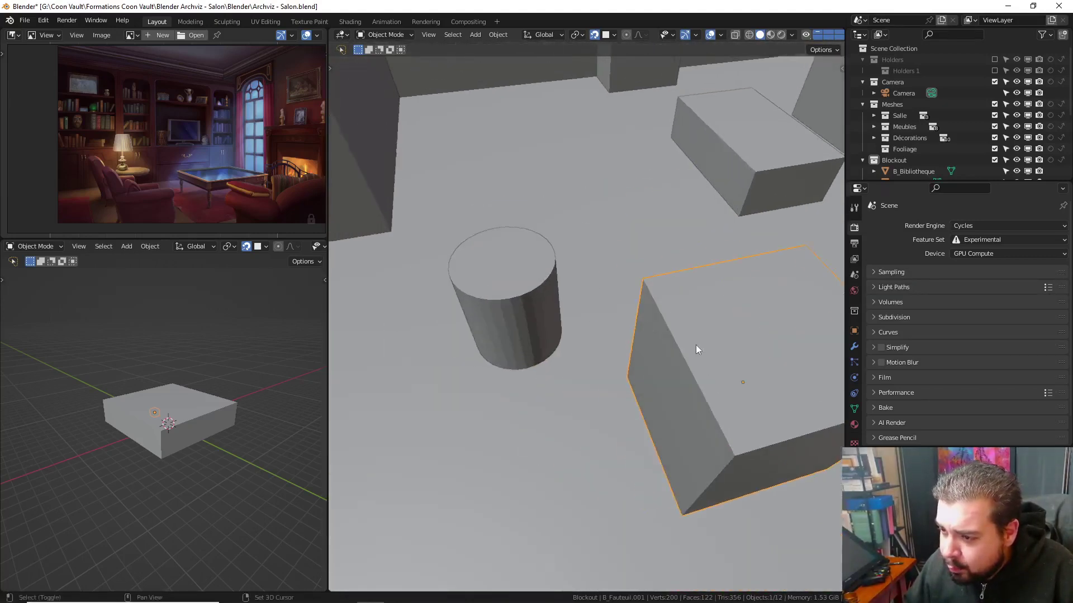
click(540, 303)
mouse_move(613, 314)
middle_down()
mouse_move(681, 311)
mouse_move(708, 293)
mouse_move(646, 273)
mouse_move(615, 241)
middle_up()
key(KP_Decimal)
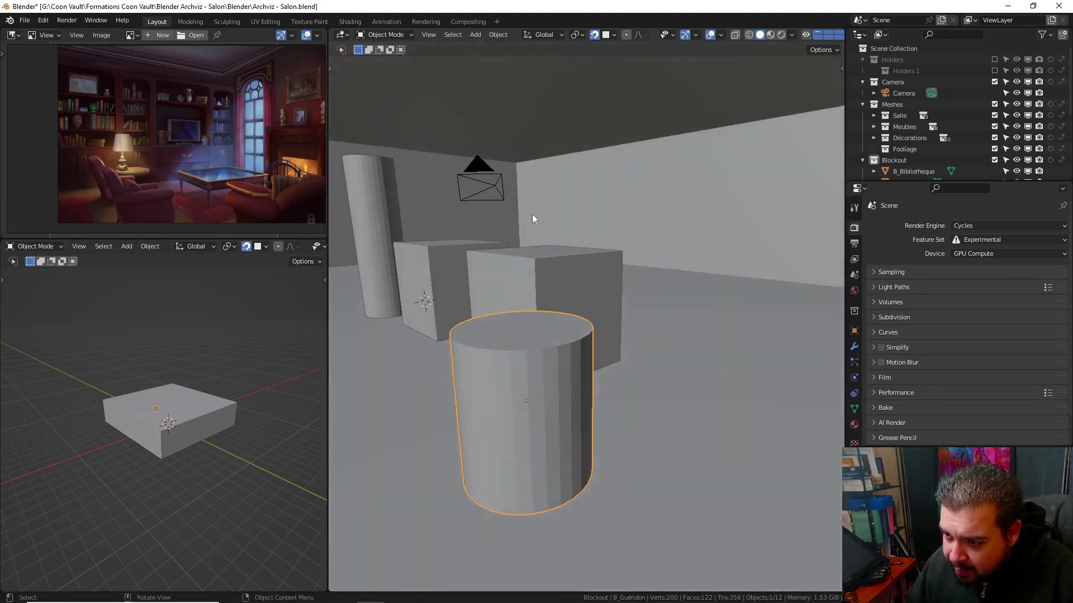
Slide the side table B_Gueridon across the floor at the same height and check it through the camera
key(g)
key(shift+z)
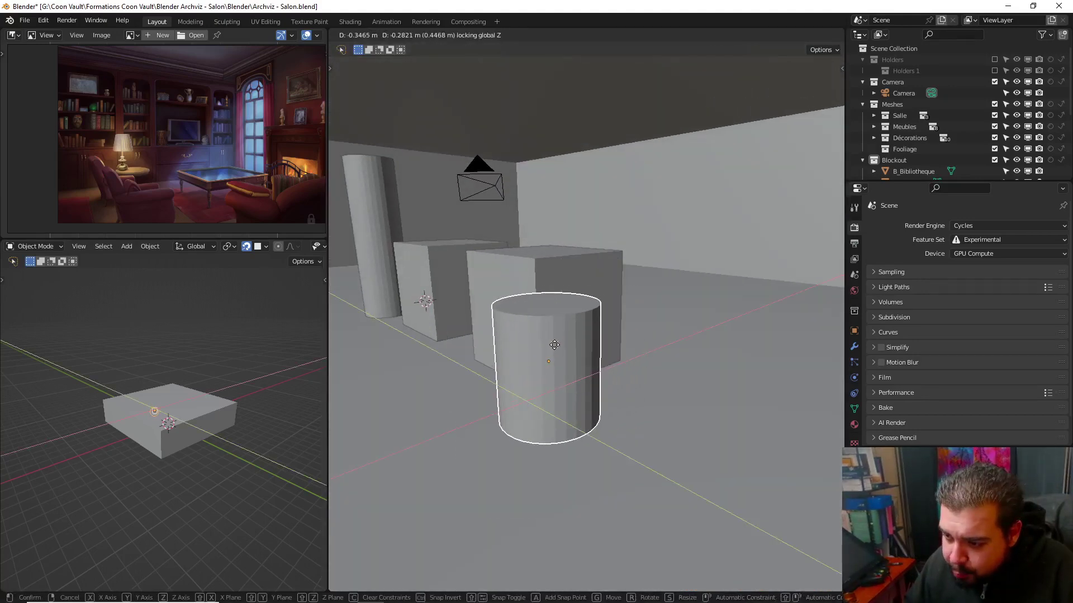
click(544, 367)
key(KP_1)
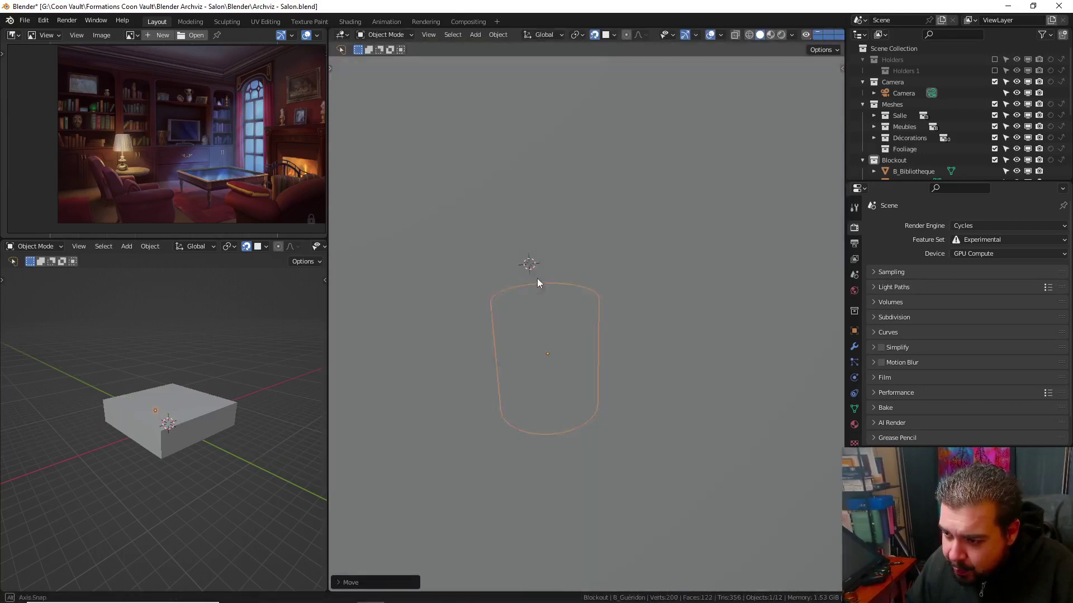
mouse_move(523, 277)
middle_down()
mouse_move(640, 246)
mouse_move(606, 275)
middle_up()
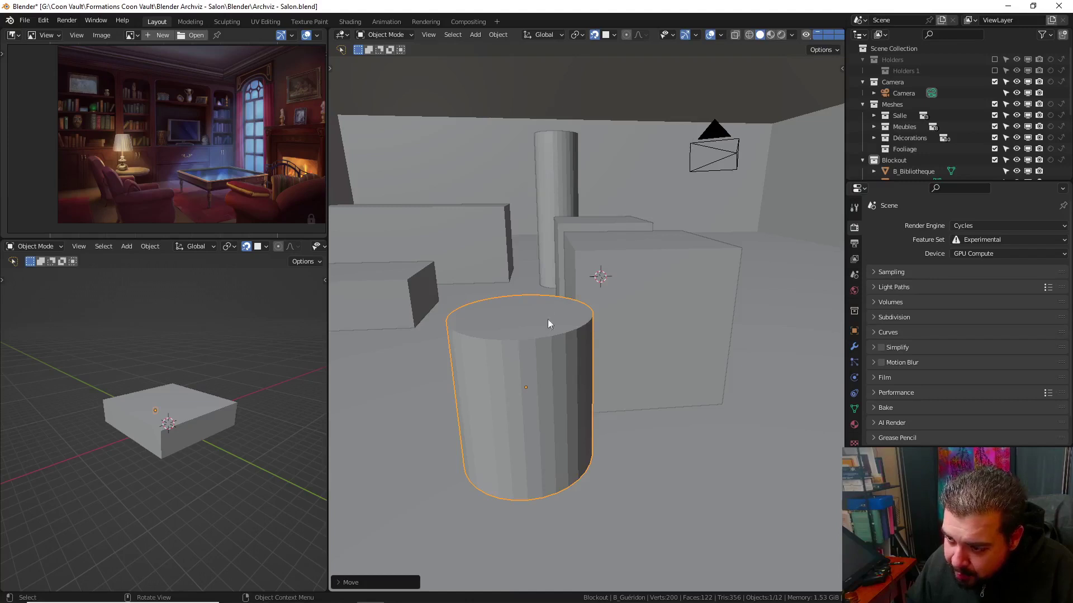
mouse_move(548, 320)
middle_down()
mouse_move(468, 323)
mouse_move(555, 290)
mouse_move(524, 287)
mouse_move(687, 278)
mouse_move(622, 216)
mouse_move(637, 233)
mouse_move(620, 288)
mouse_move(642, 223)
mouse_move(622, 230)
mouse_move(688, 252)
mouse_move(619, 242)
mouse_move(677, 212)
mouse_move(571, 271)
middle_up()
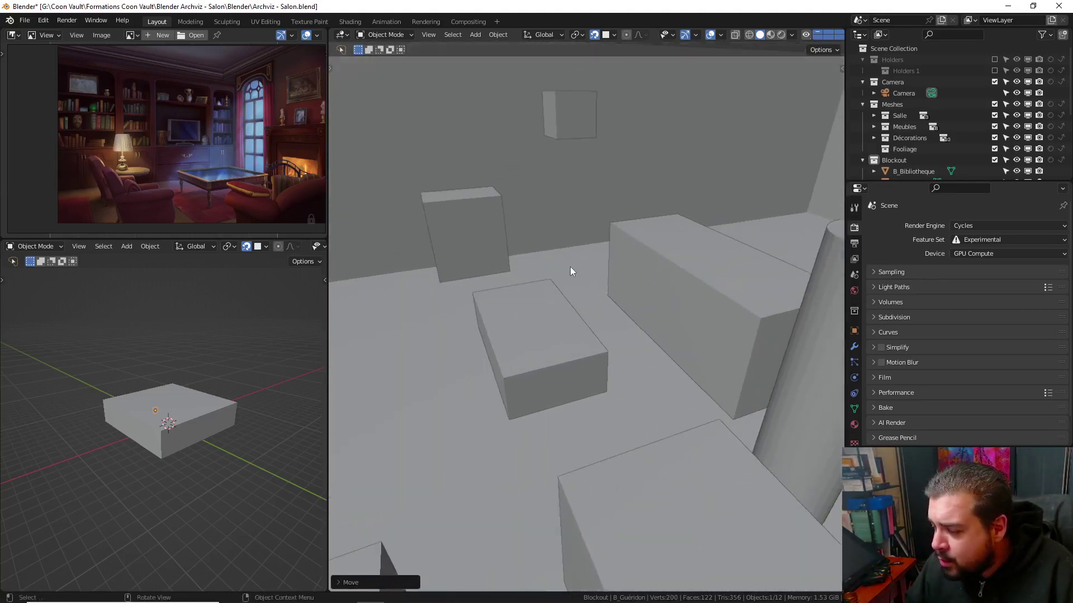
key(KP_0)
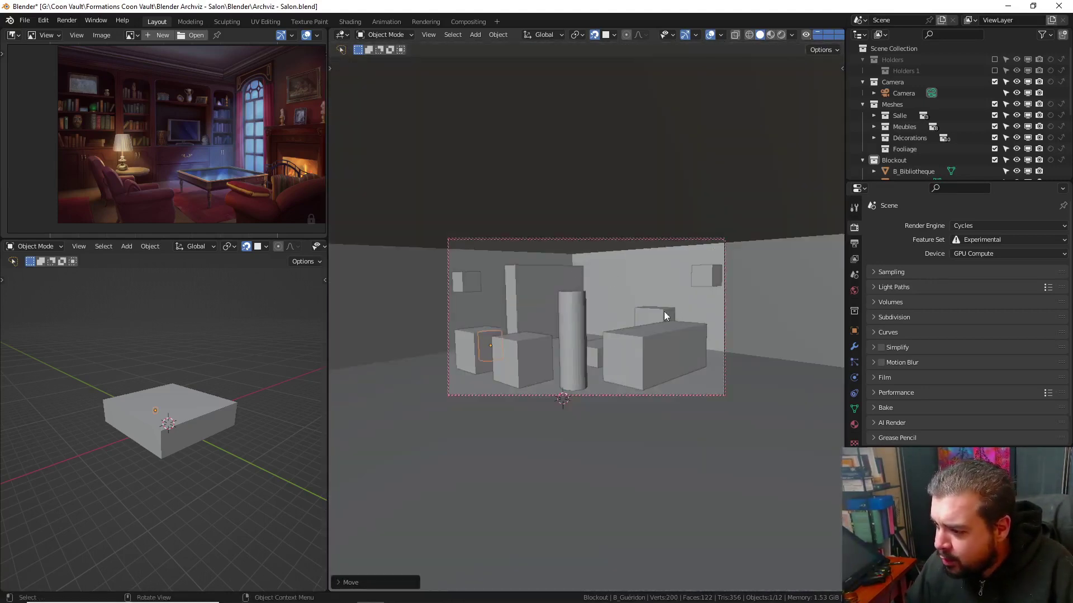
Change the small box's Y dimension from 0.9 m to 1.5 m in the Item panel
click(661, 318)
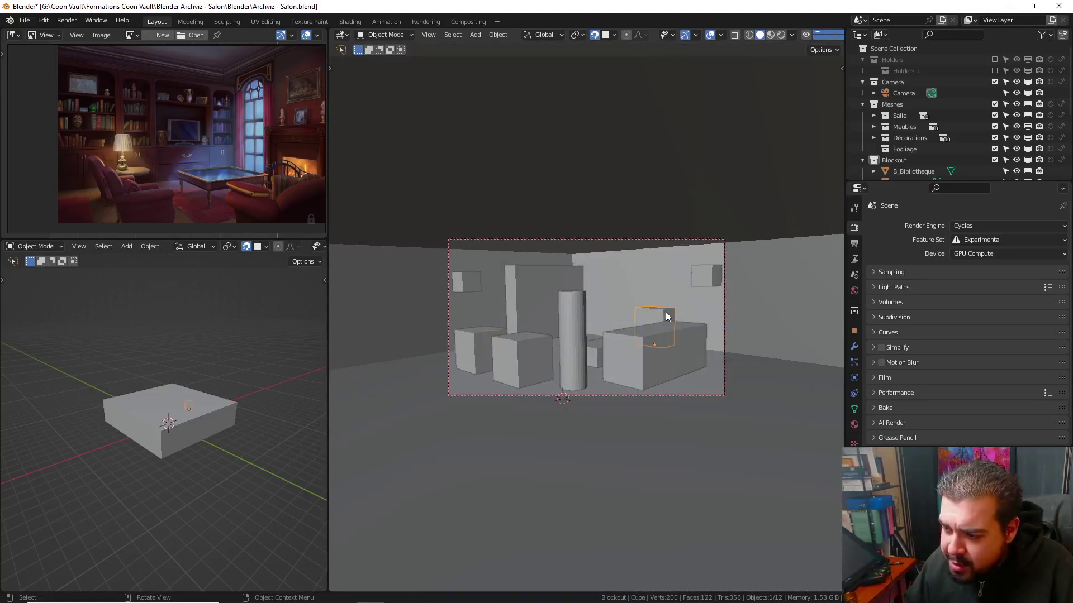
key(n)
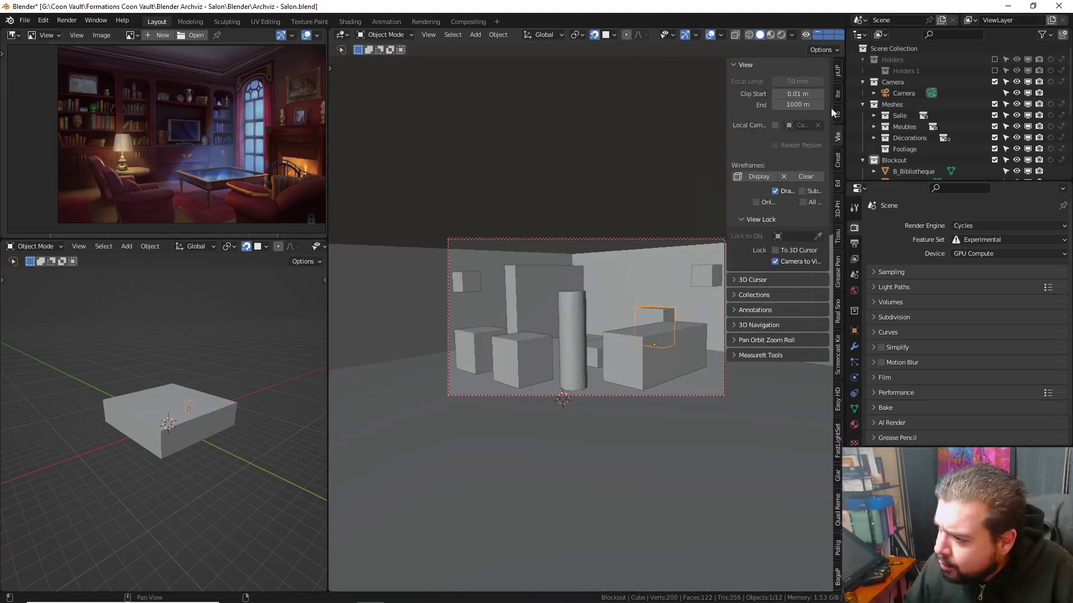
click(838, 89)
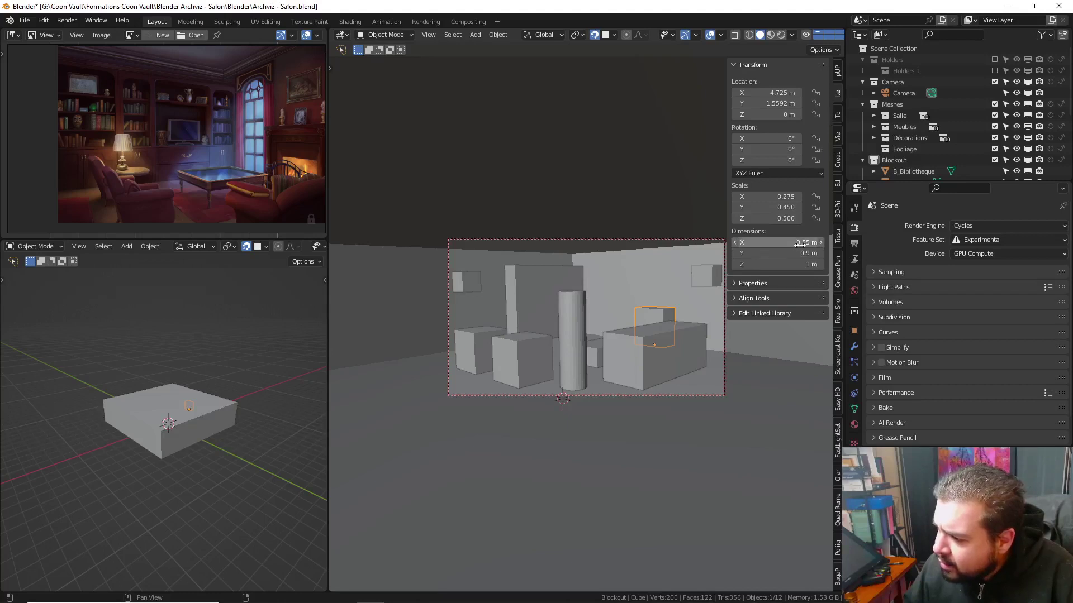
click(799, 252)
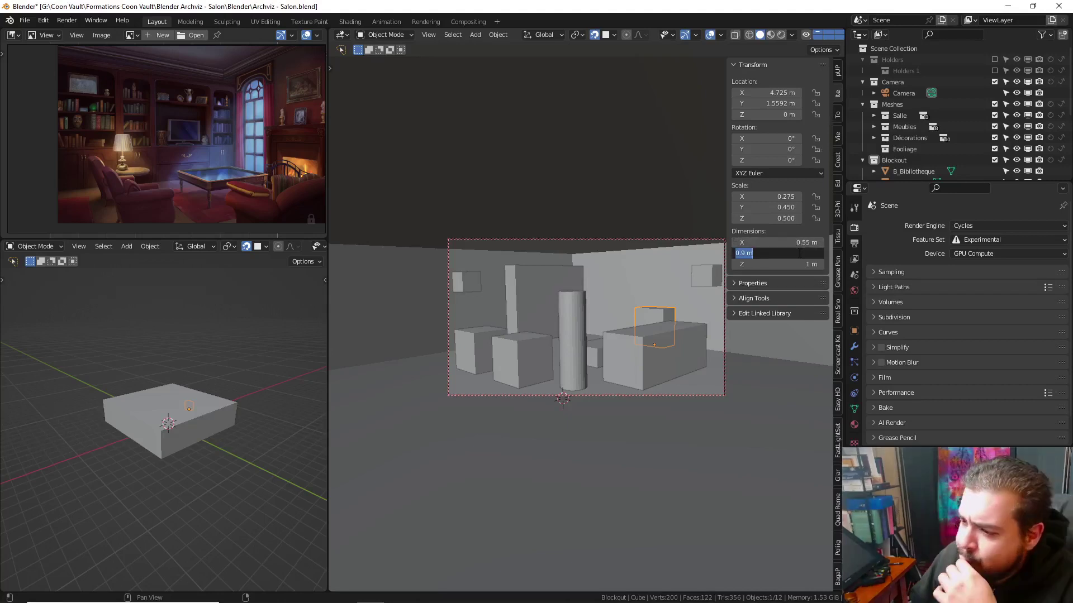
text(1.5)
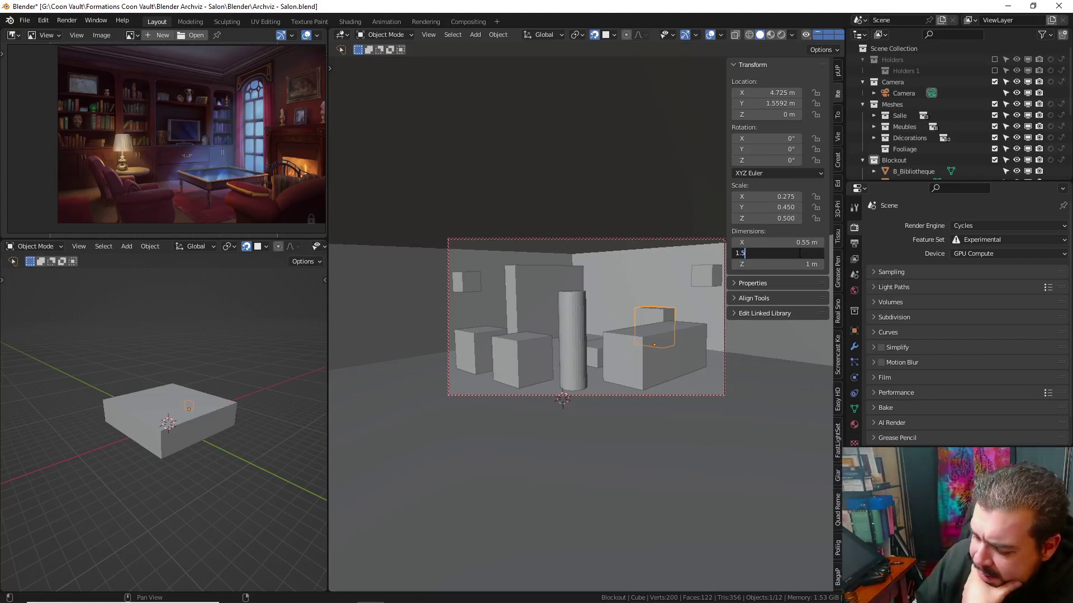
key(Return)
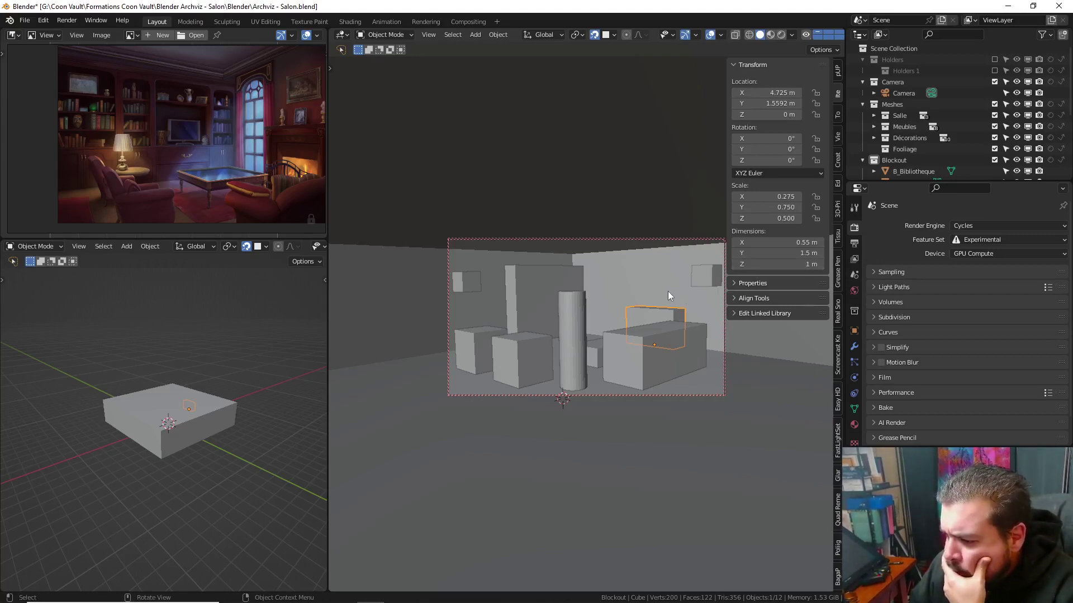
click(703, 276)
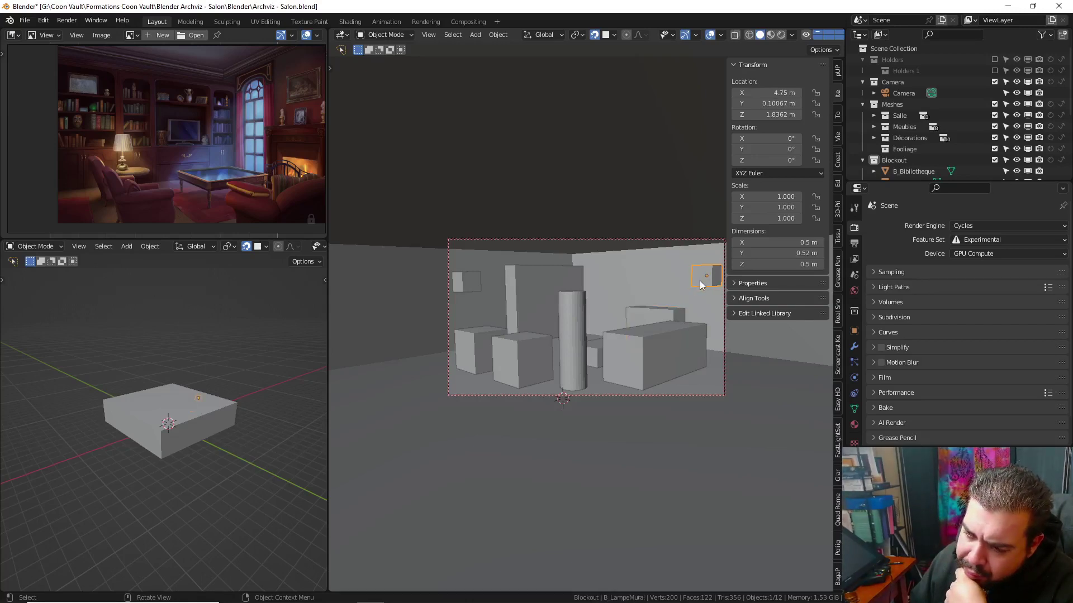
Move the wall lamp B_LampeMural along Y to about 0.305 m and fine-tune the camera framing
key(g)
key(x)
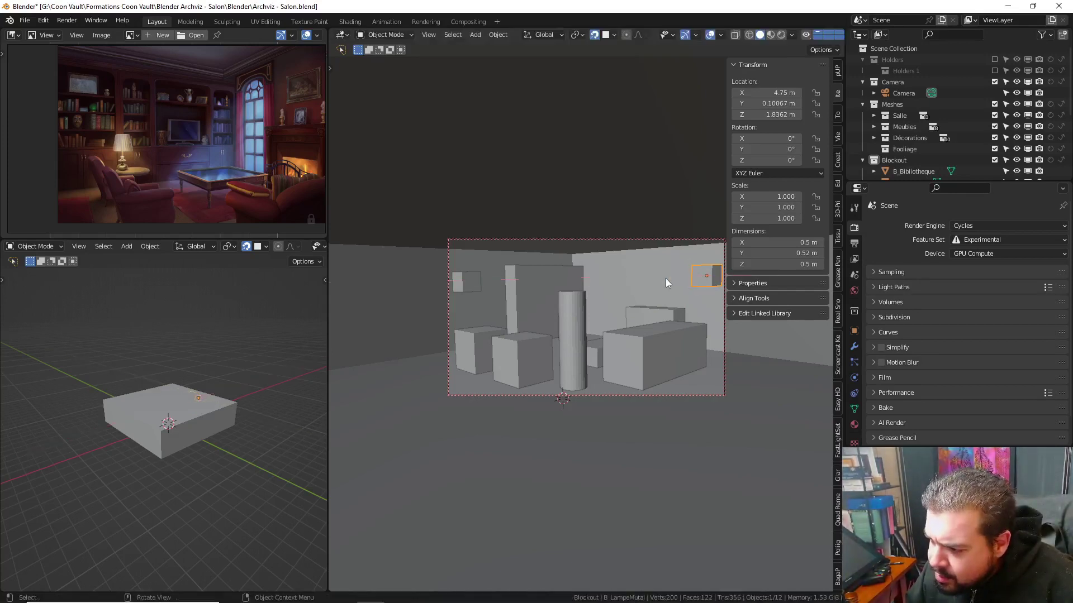
key(y)
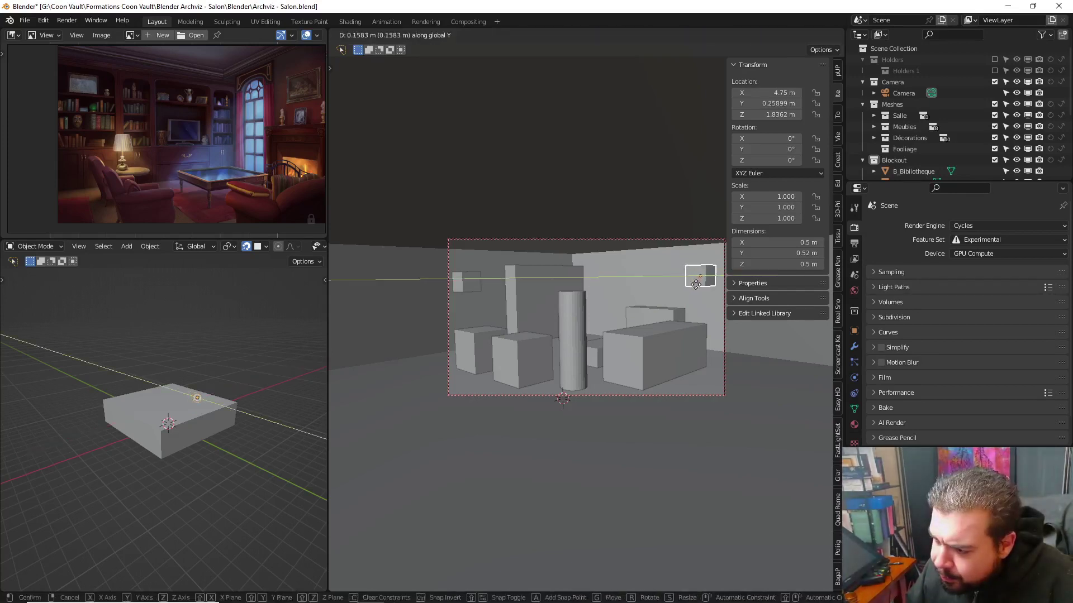
click(694, 285)
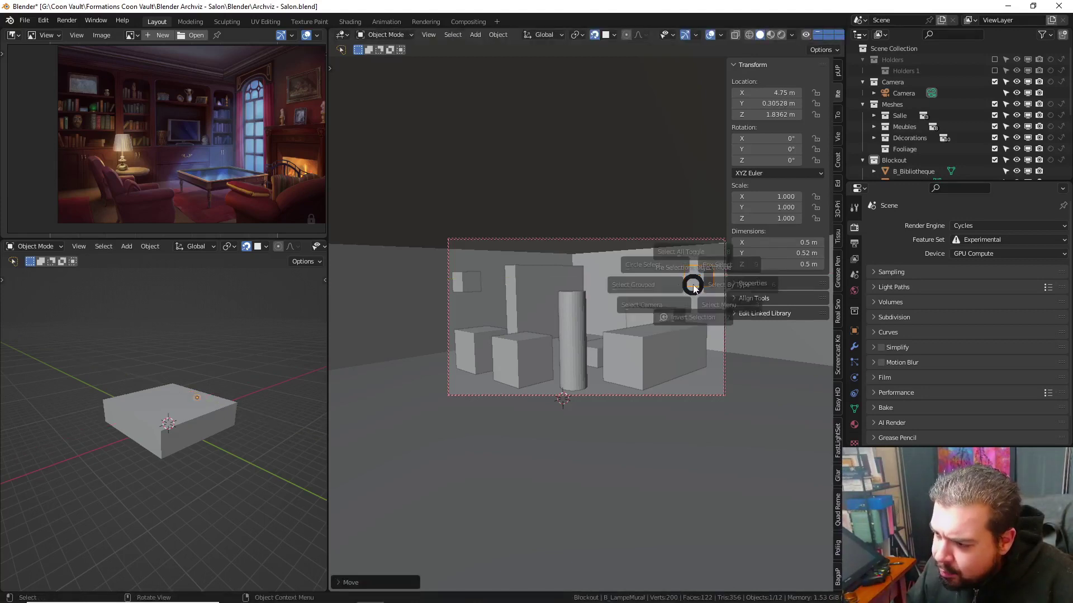
middle_drag(686, 277, 676, 276)
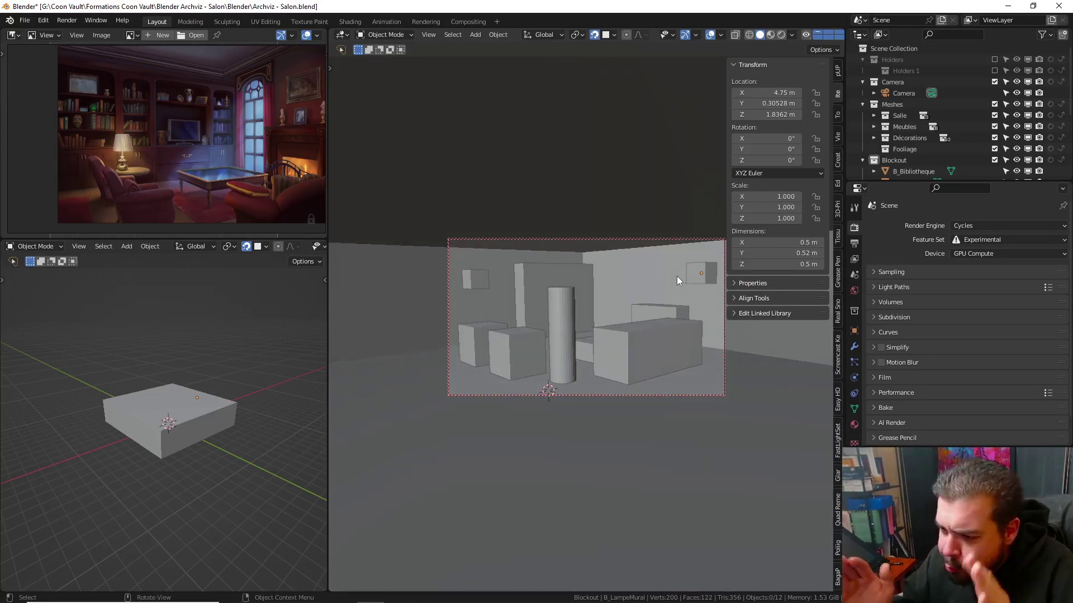
middle_drag(676, 276, 677, 273)
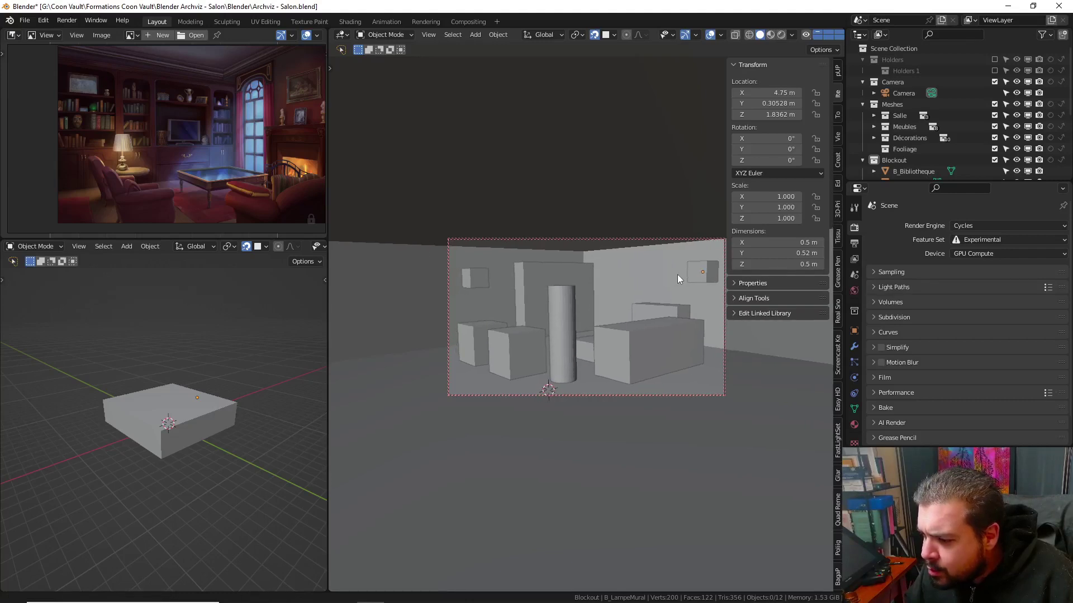
key(n)
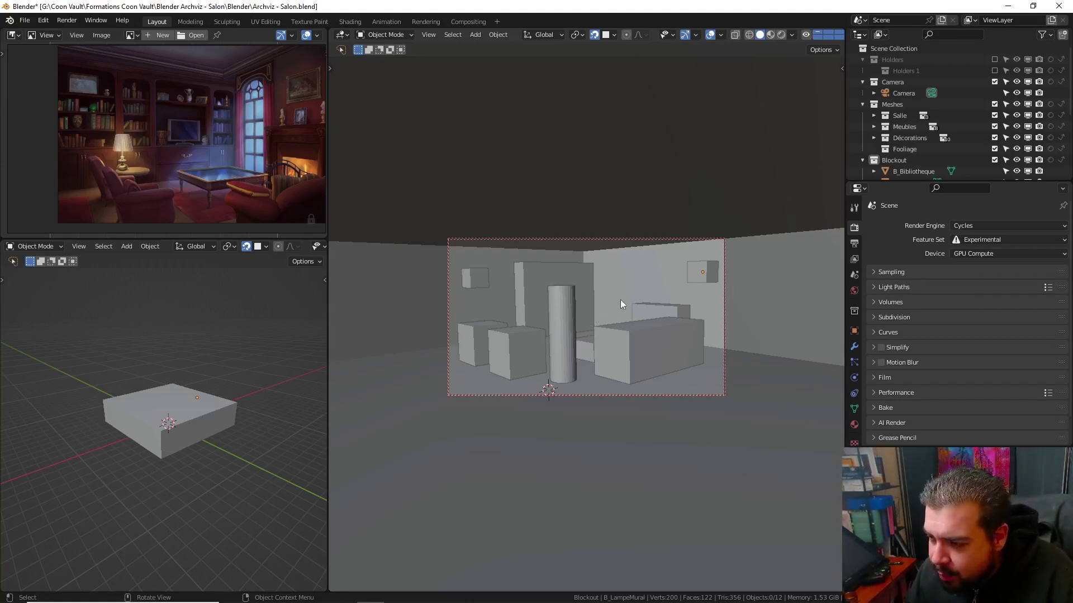
Select and frame the bookshelf B_Bibliotheque, then move it -0.05 m along Y
click(578, 274)
key(KP_Decimal)
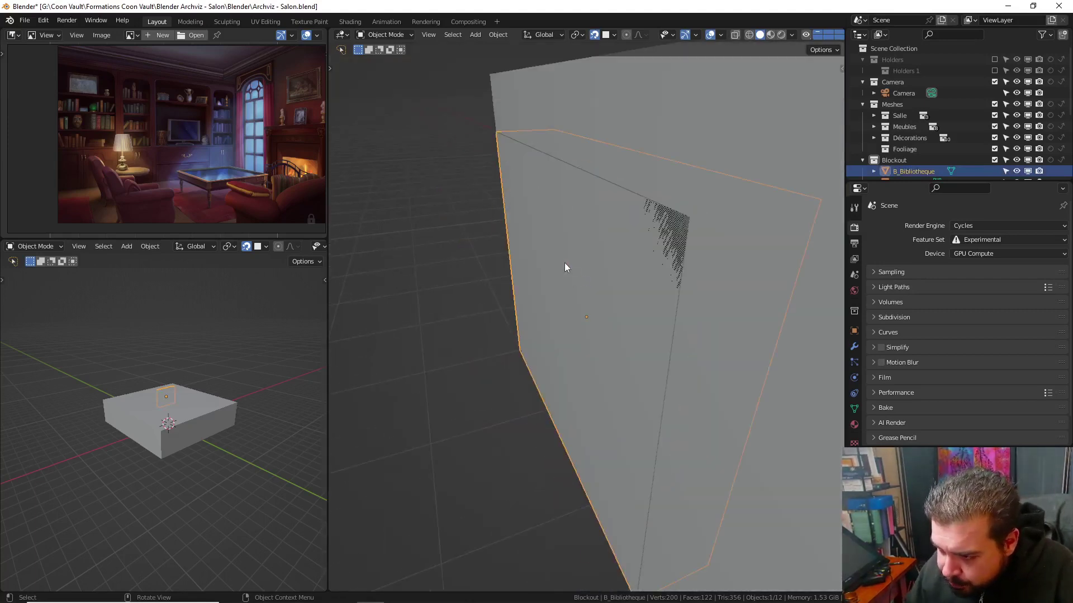
mouse_move(565, 263)
shift+middle_down()
mouse_move(498, 243)
mouse_move(599, 218)
mouse_move(621, 234)
mouse_move(598, 217)
mouse_move(607, 230)
mouse_move(615, 223)
shift+middle_up()
key(g)
key(y)
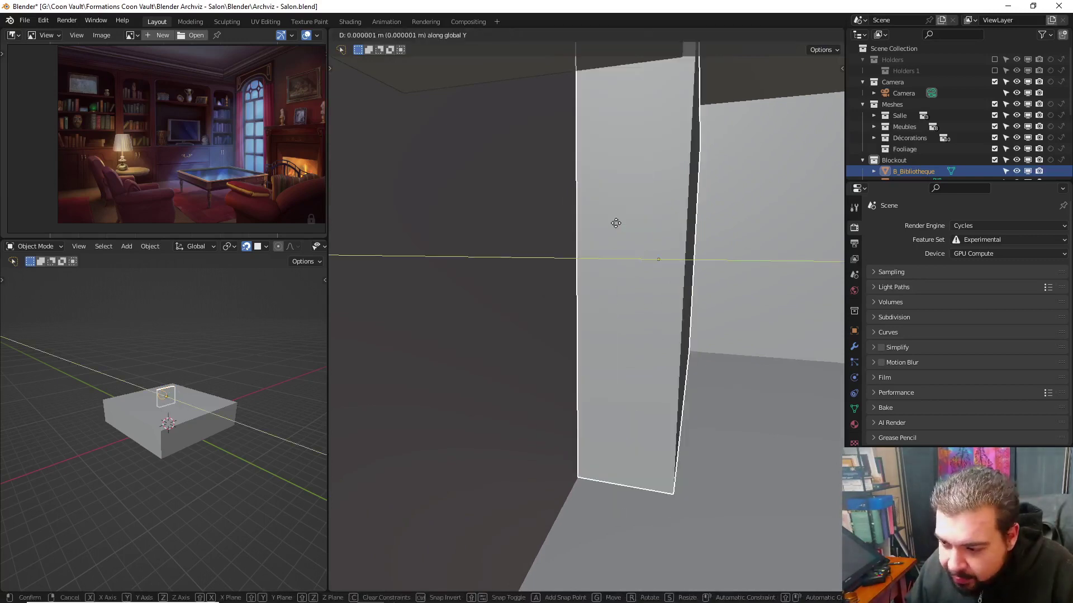
key(Escape)
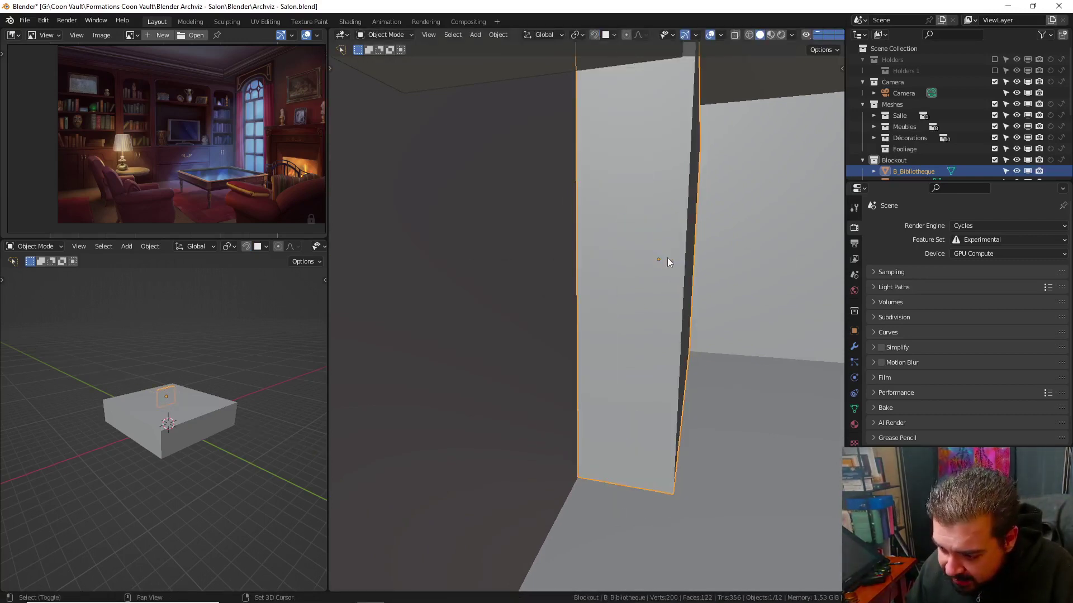
key(g)
key(y)
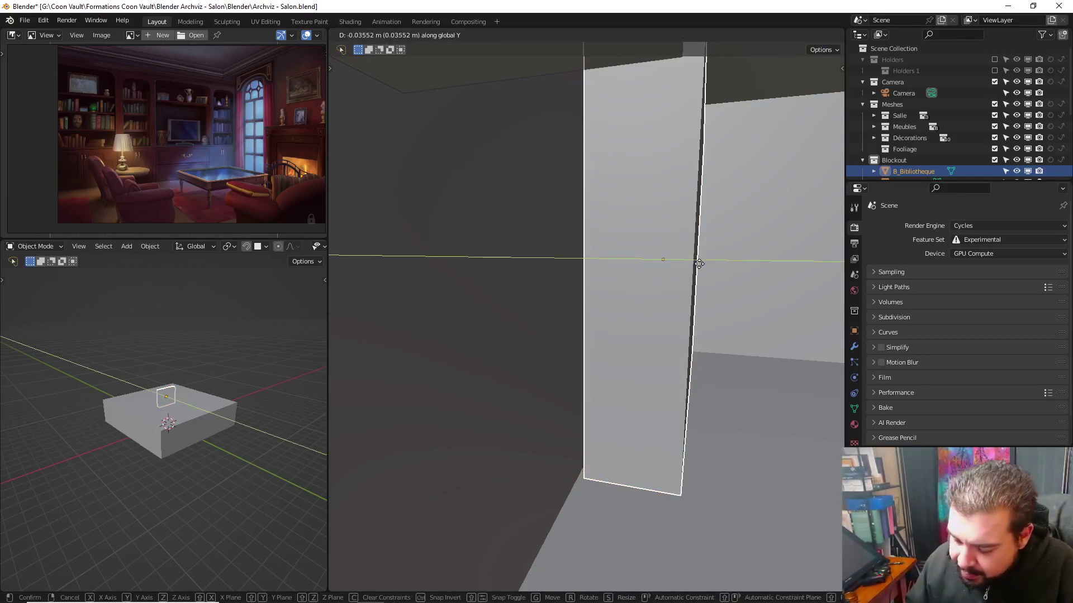
text(05)
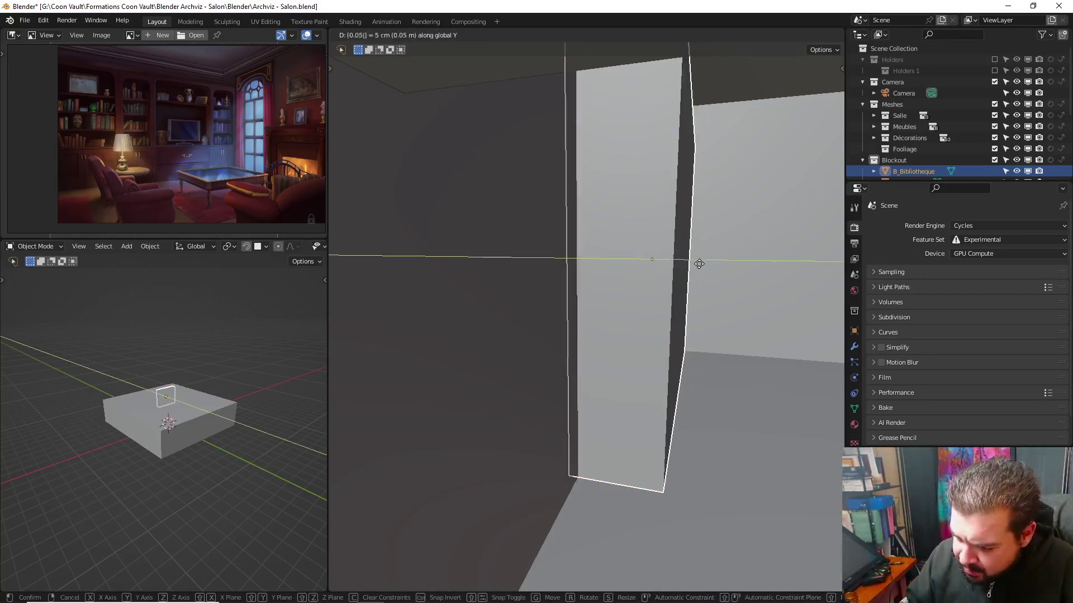
text(-)
key(Return)
Move the bookshelf 0.05 m along X and check it against the wall in X-ray
middle_drag(703, 264, 648, 280)
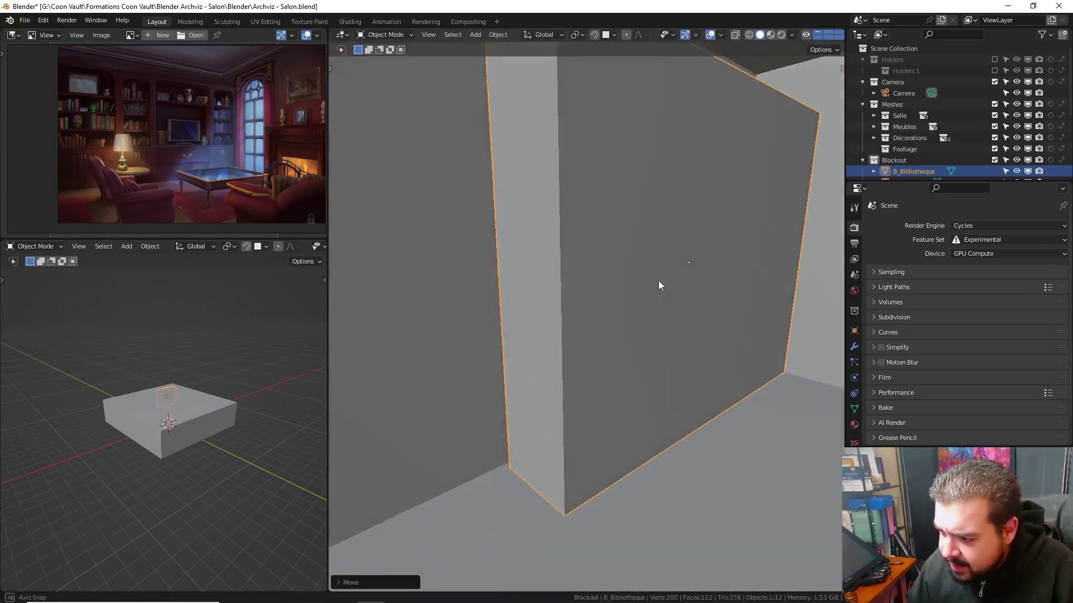
text(gx0.05)
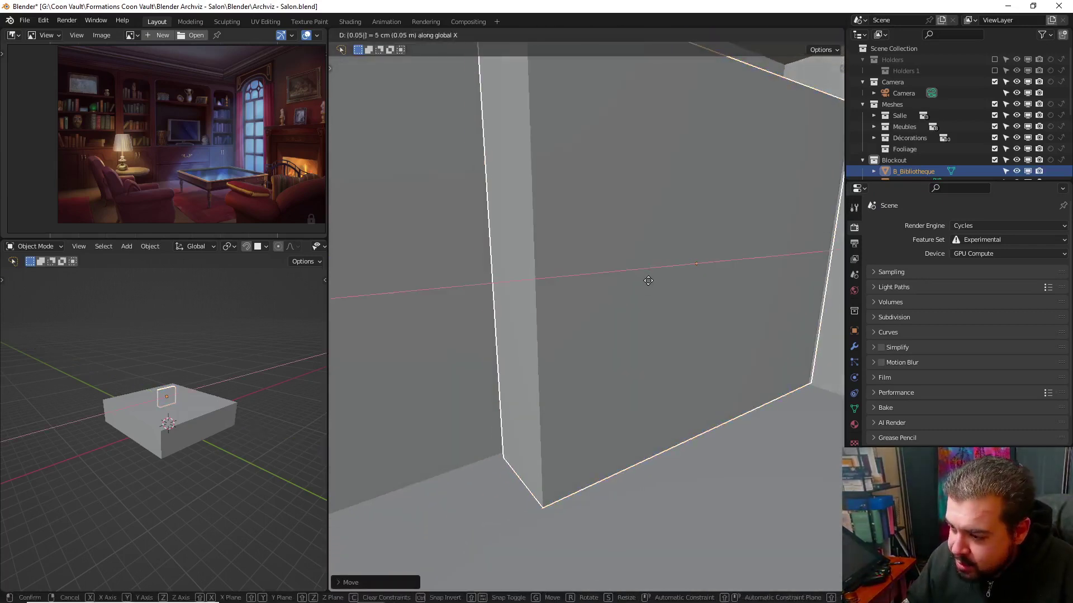
key(Return)
middle_drag(646, 280, 652, 245)
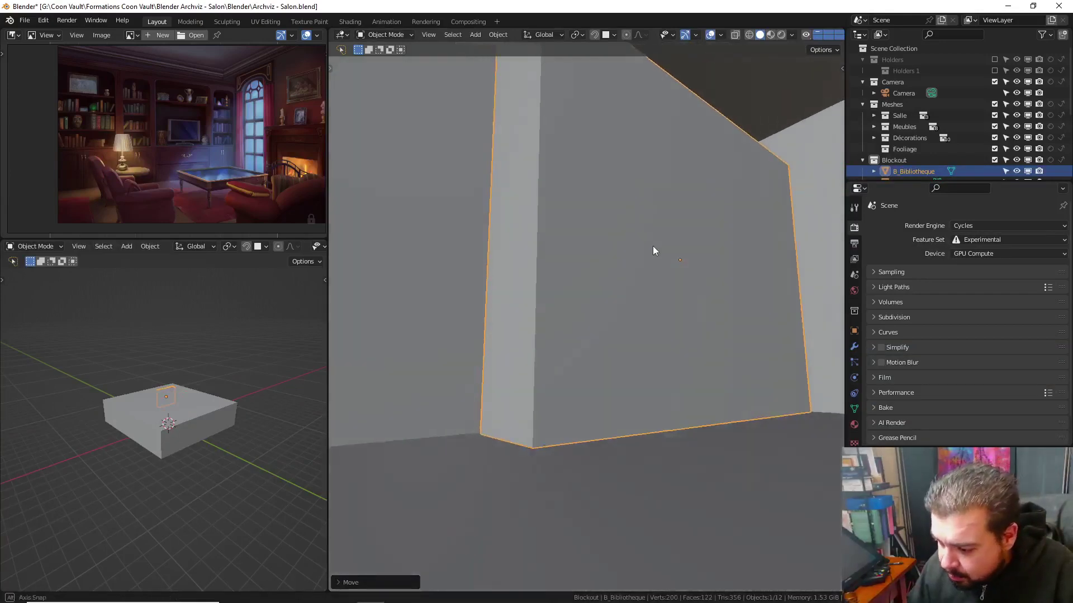
key(alt+z)
mouse_move(685, 283)
middle_down()
mouse_move(638, 306)
mouse_move(734, 312)
mouse_move(741, 343)
mouse_move(655, 324)
mouse_move(739, 324)
mouse_move(685, 328)
middle_up()
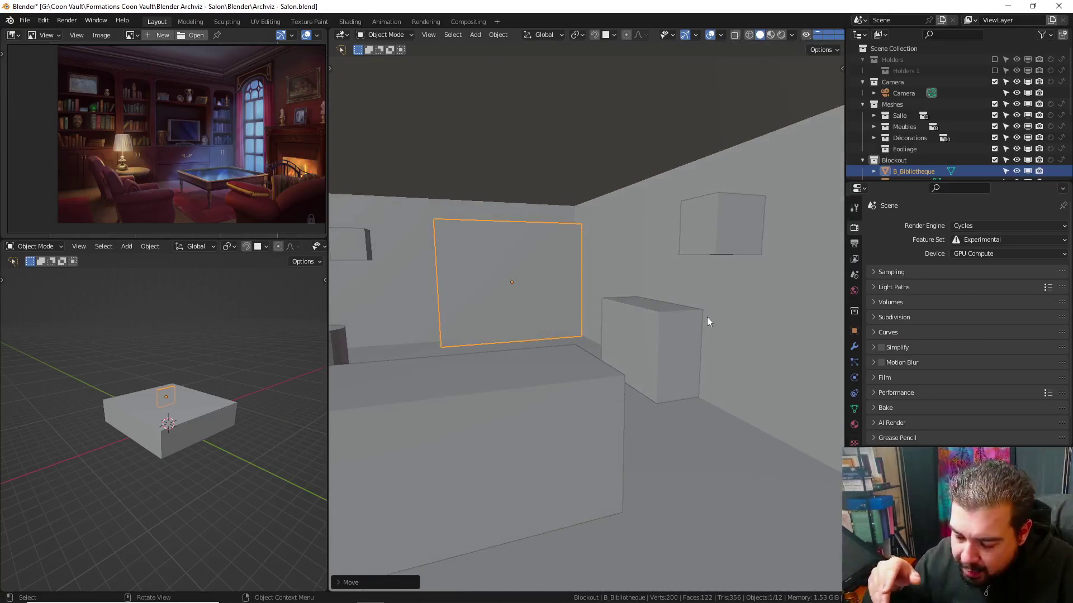
mouse_move(706, 317)
shift+middle_down()
mouse_move(618, 310)
mouse_move(603, 344)
mouse_move(558, 330)
mouse_move(572, 327)
mouse_move(507, 218)
shift+middle_up()
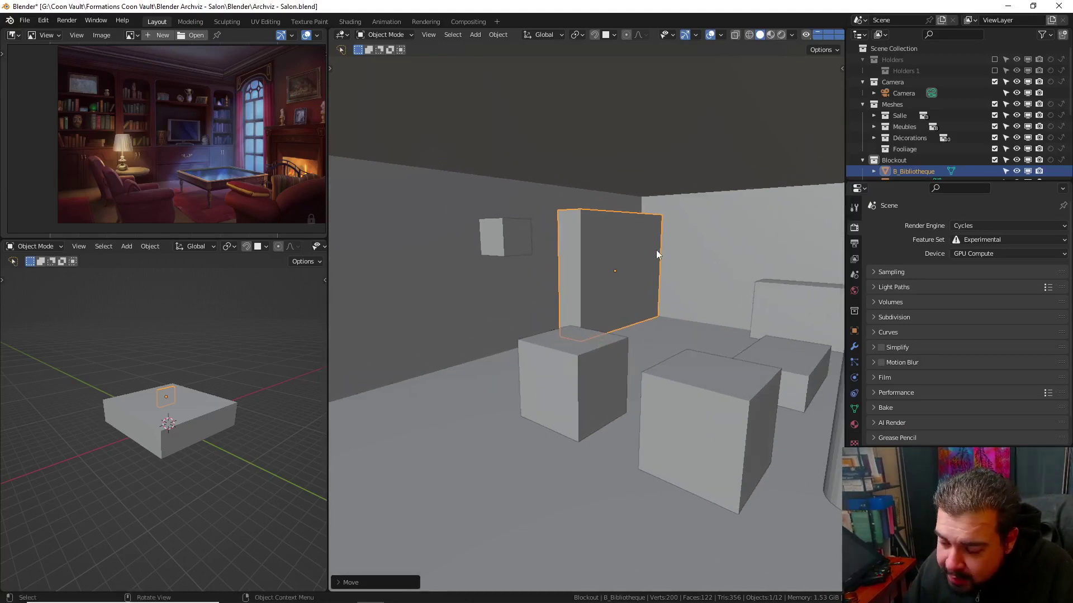
mouse_move(656, 250)
middle_down()
mouse_move(619, 274)
mouse_move(695, 285)
mouse_move(643, 311)
mouse_move(675, 331)
mouse_move(629, 319)
mouse_move(700, 313)
middle_up()
scroll(673, 316, down, 3)
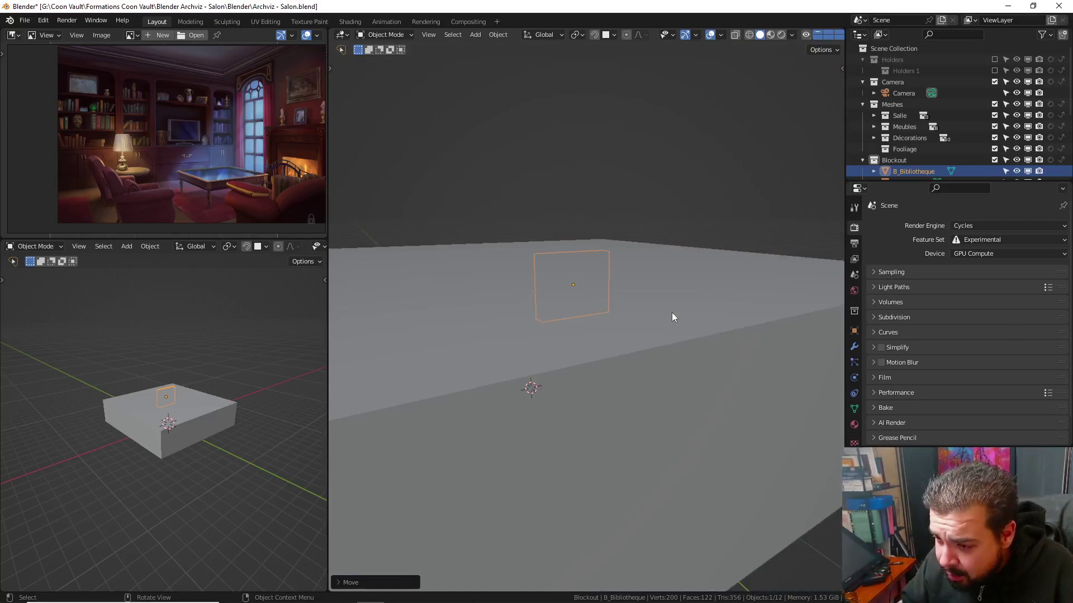
In top orthographic view with X-ray on, select the floor plane and pan to frame it
key(KP_7)
key(shift+c)
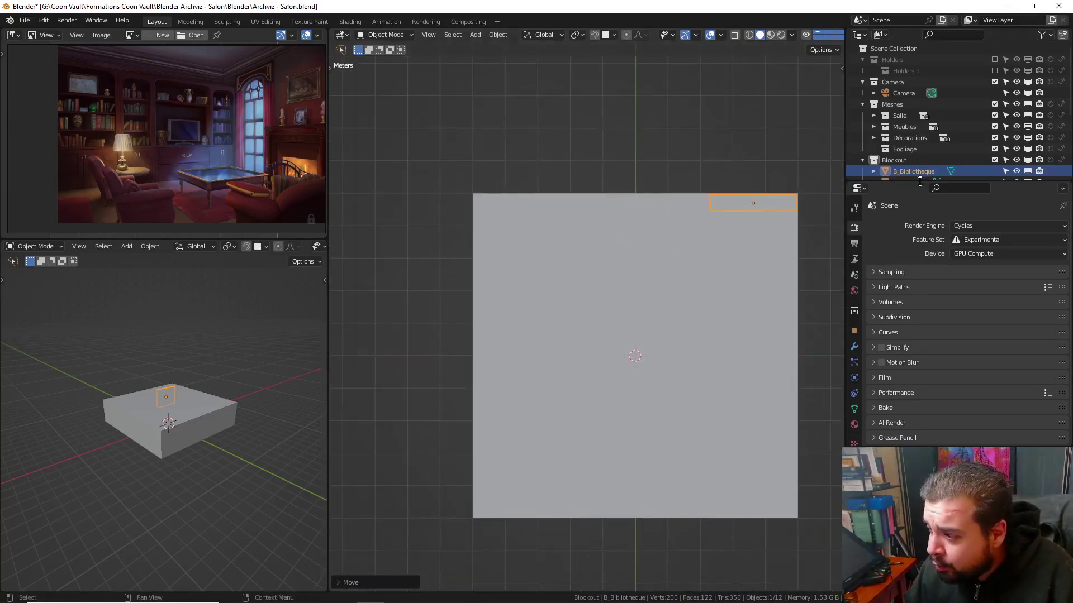
click(901, 93)
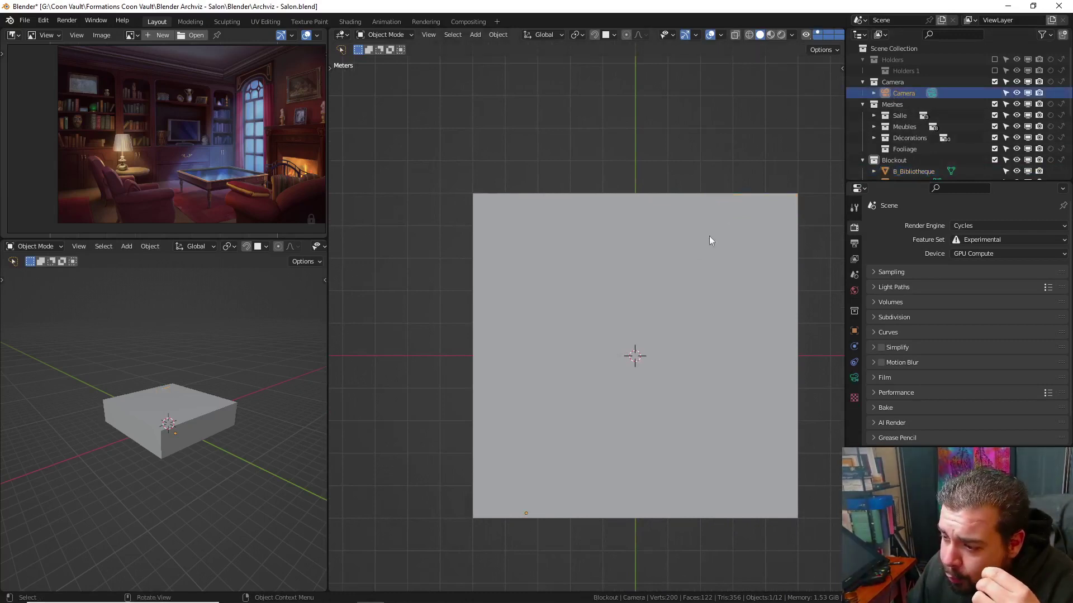
click(692, 260)
click(735, 35)
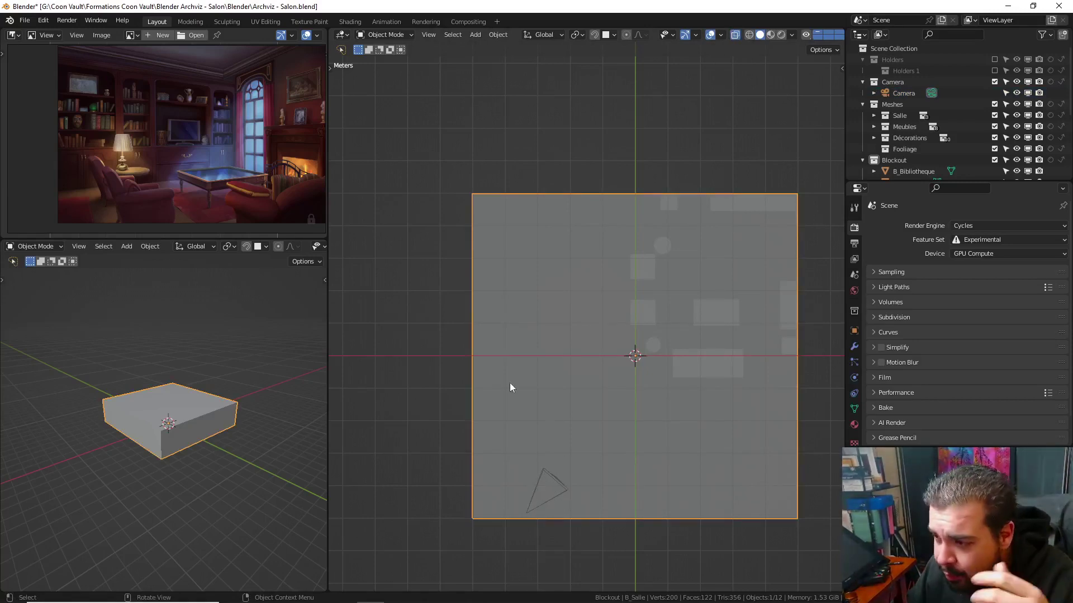
shift+middle_drag(486, 354, 521, 323)
Put the floor in Edit Mode with face select, viewed from top in X-ray
key(ctrl+Tab)
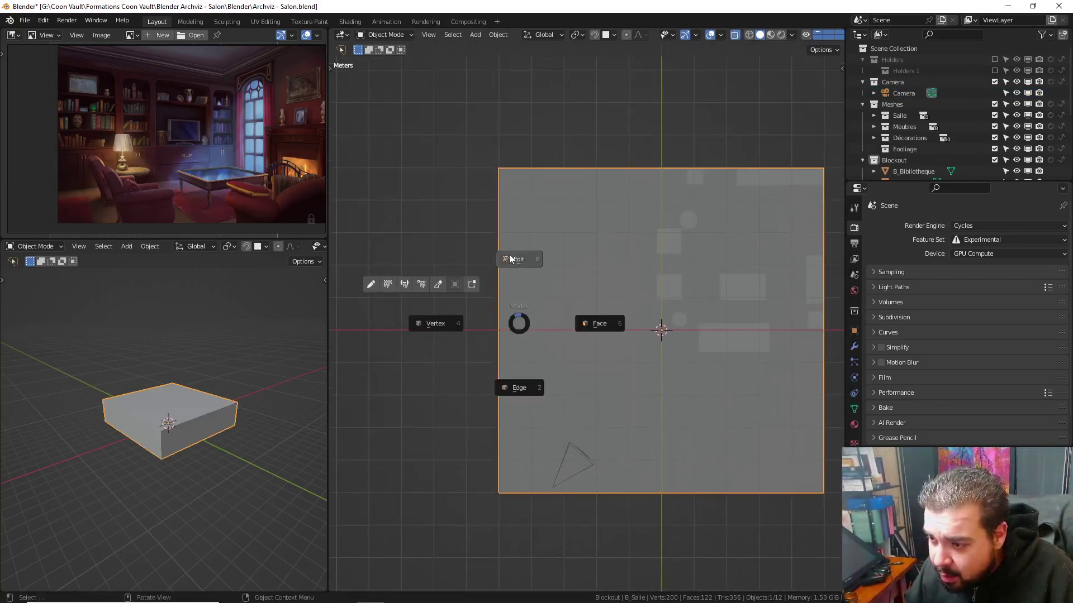
click(509, 254)
click(446, 37)
middle_drag(481, 220, 494, 295)
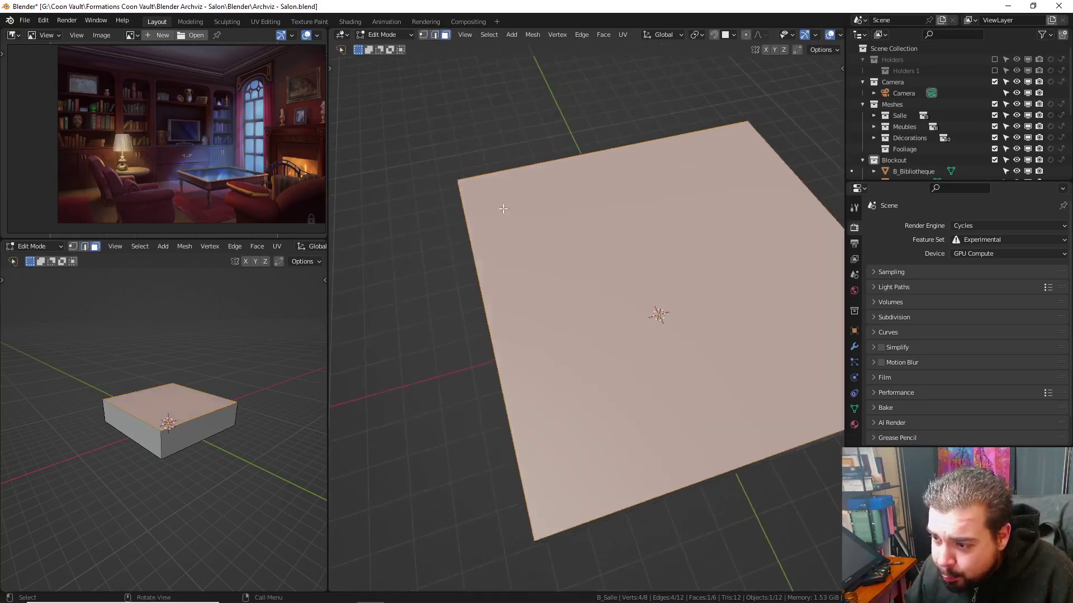
key(KP_7)
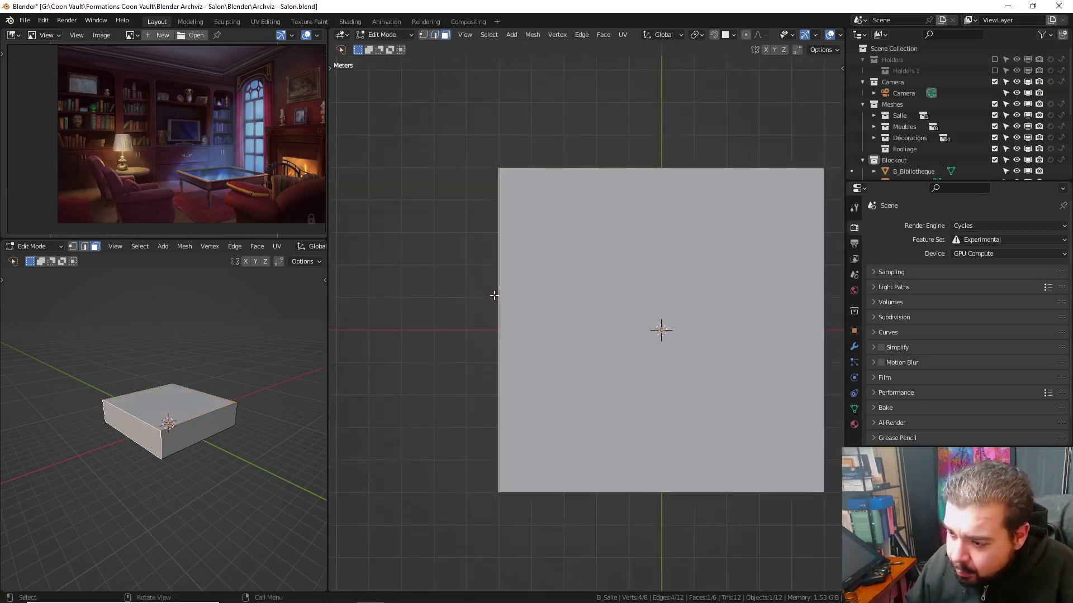
scroll(794, 34, down, 5)
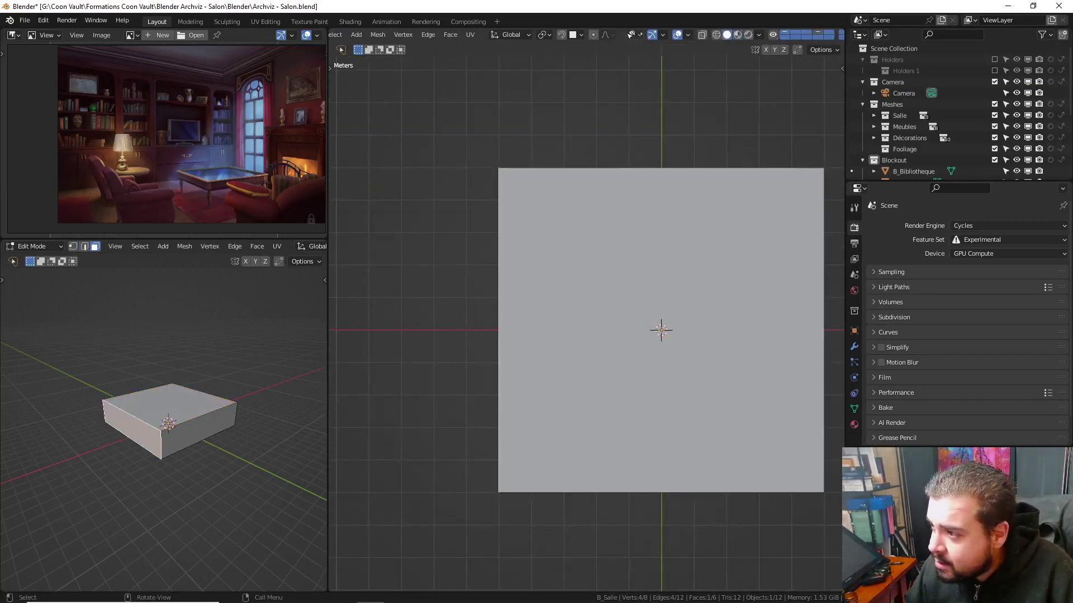
click(706, 35)
Slide the floor's left edge along X and another edge onto the camera's view line
key(g)
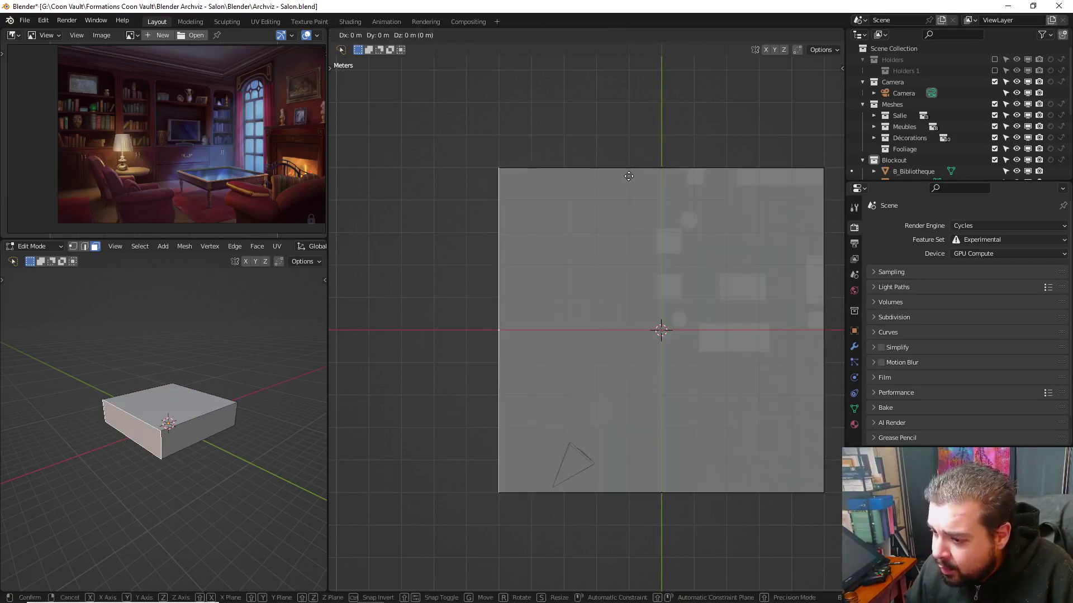
key(x)
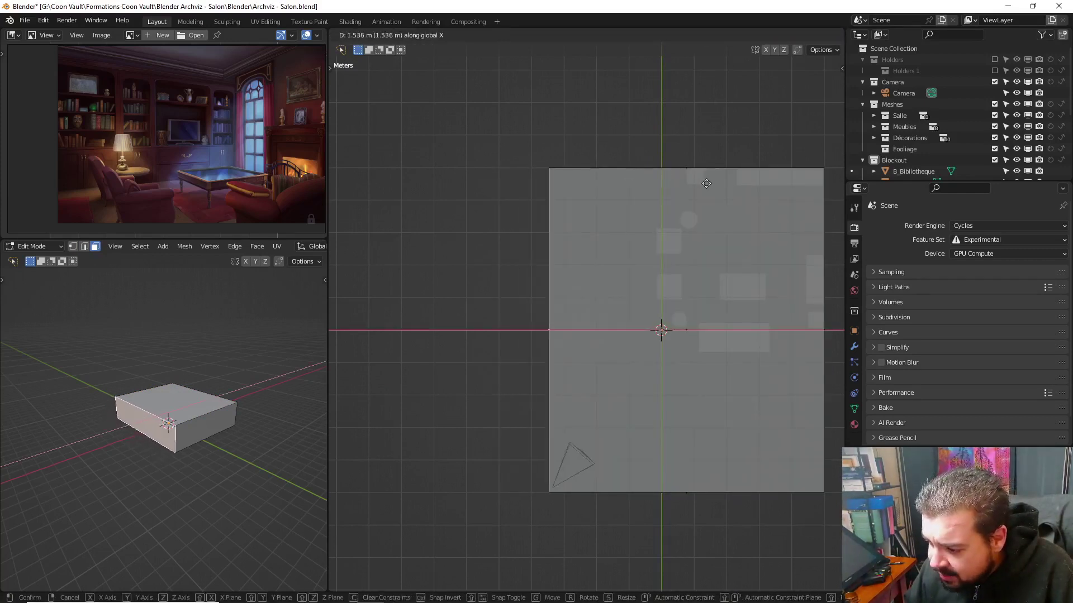
click(727, 186)
shift+middle_drag(571, 439, 588, 348)
scroll(584, 344, up, 4)
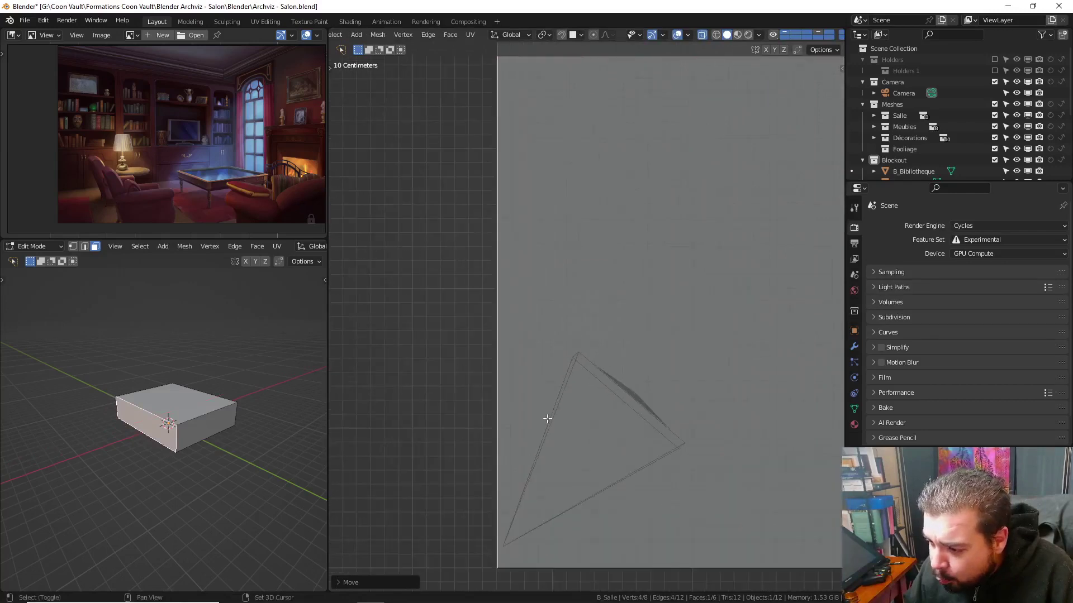
scroll(547, 413, up, 4)
scroll(564, 335, up, 1)
key(g)
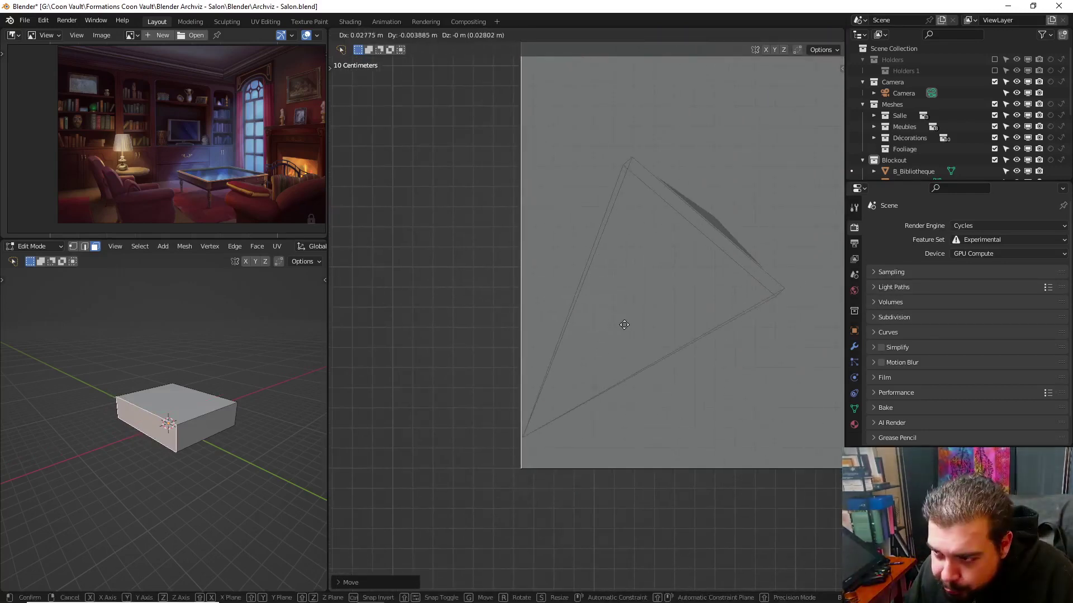
click(624, 325)
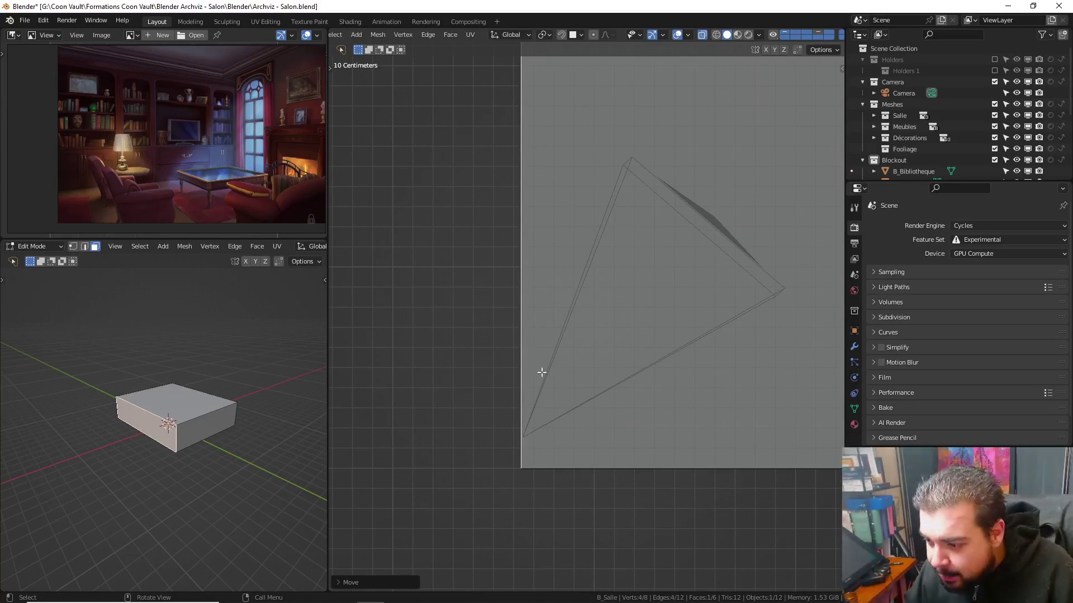
Slide a floor edge along Y to the camera line, then return to Object Mode and camera view
scroll(541, 372, down, 2)
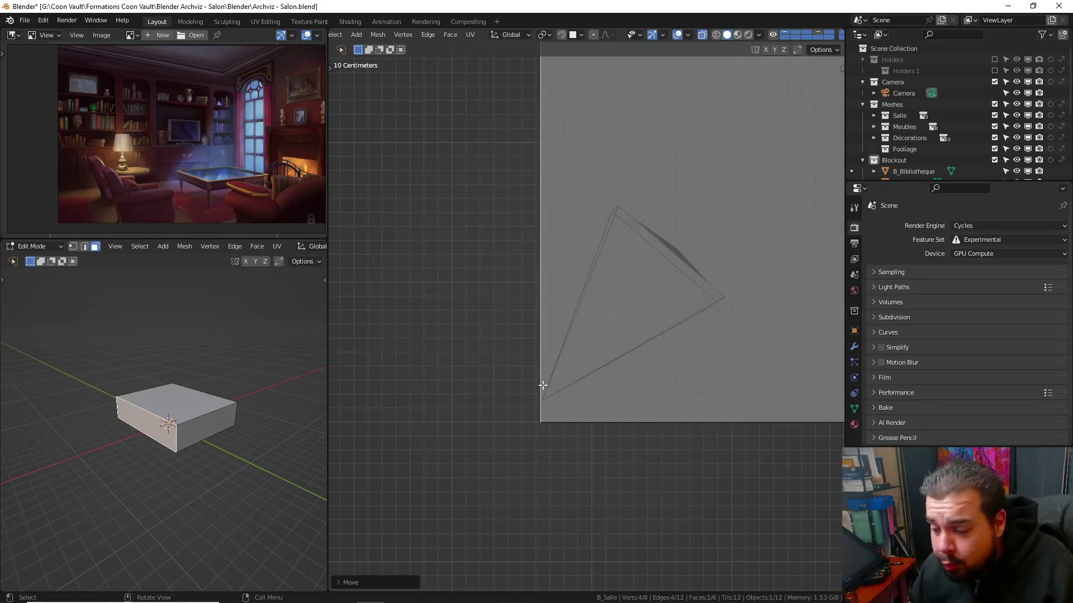
scroll(544, 383, down, 1)
mouse_move(606, 433)
middle_down()
mouse_move(741, 208)
mouse_move(688, 242)
mouse_move(735, 236)
middle_up()
key(KP_7)
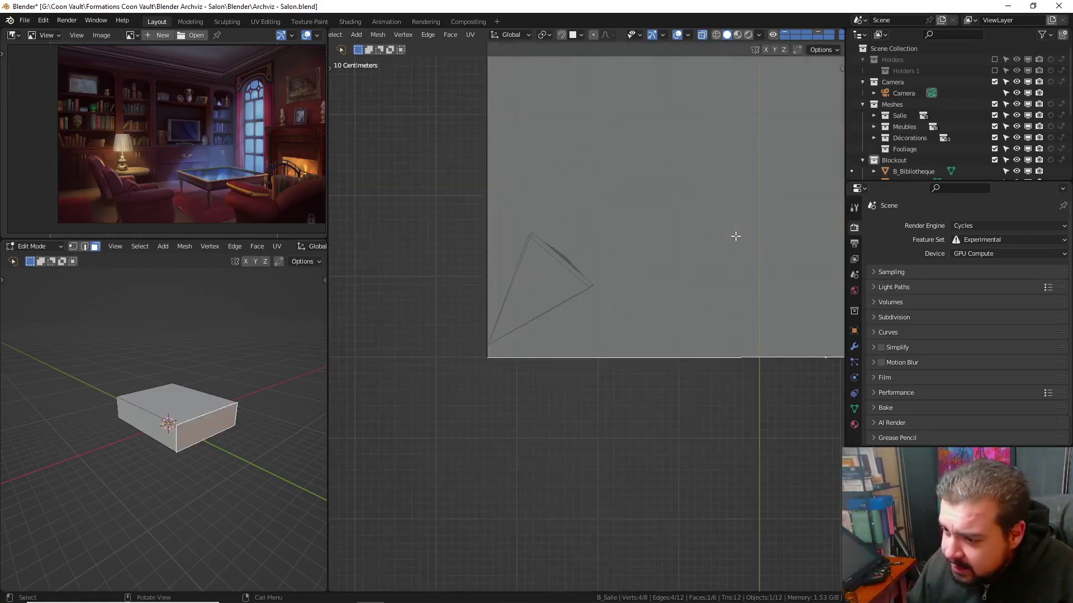
key(g)
key(y)
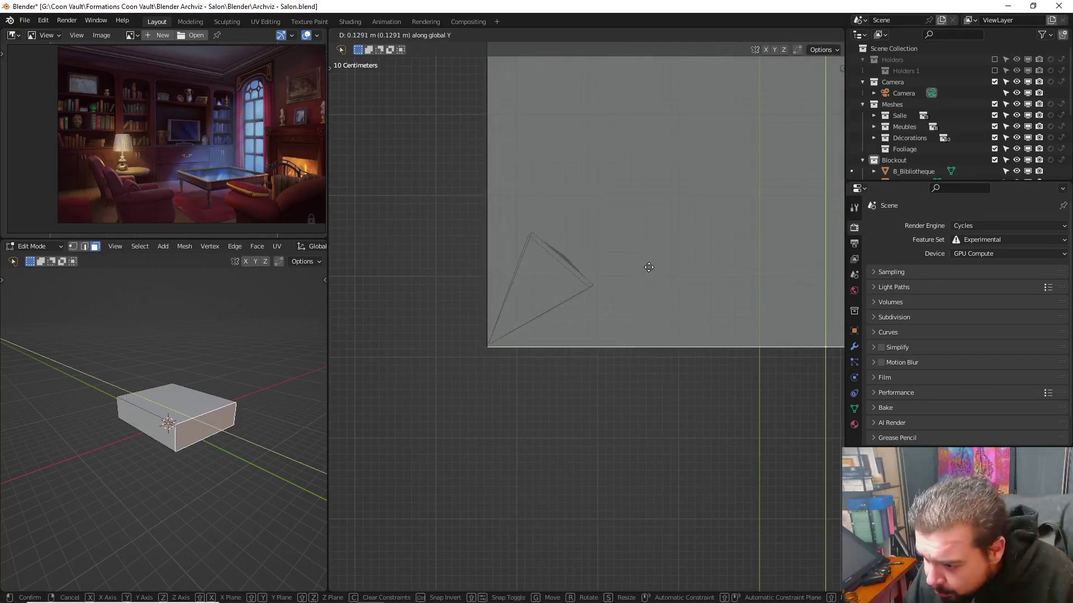
click(654, 253)
scroll(551, 321, up, 2)
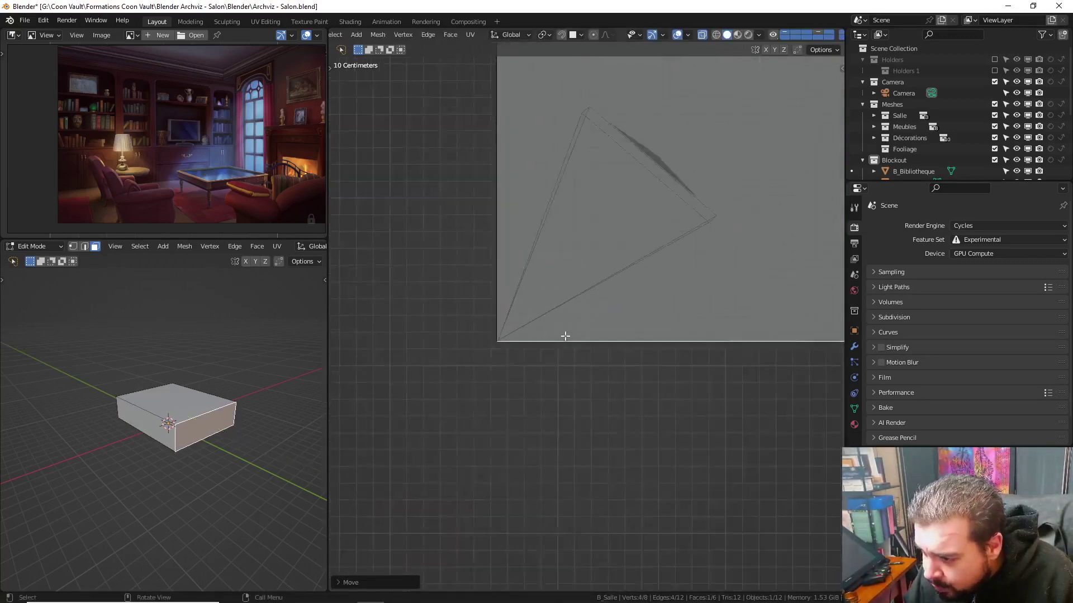
scroll(488, 363, up, 2)
key(ctrl+Tab)
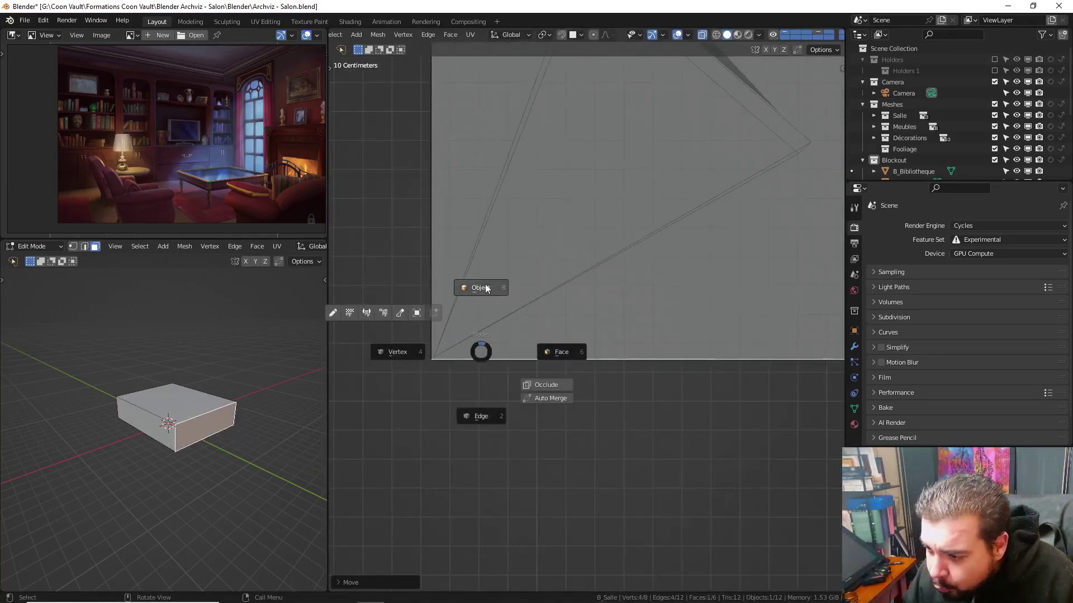
click(484, 283)
key(KP_0)
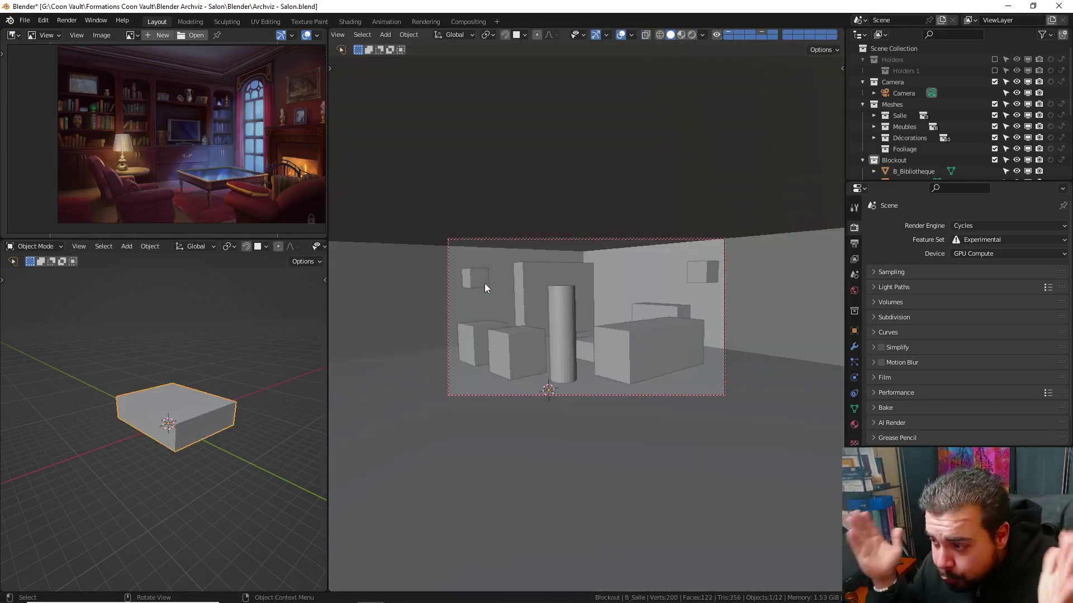
Check the camera framing and the View tab's Lock Camera to View setting in the sidebar
middle_drag(498, 283, 507, 323)
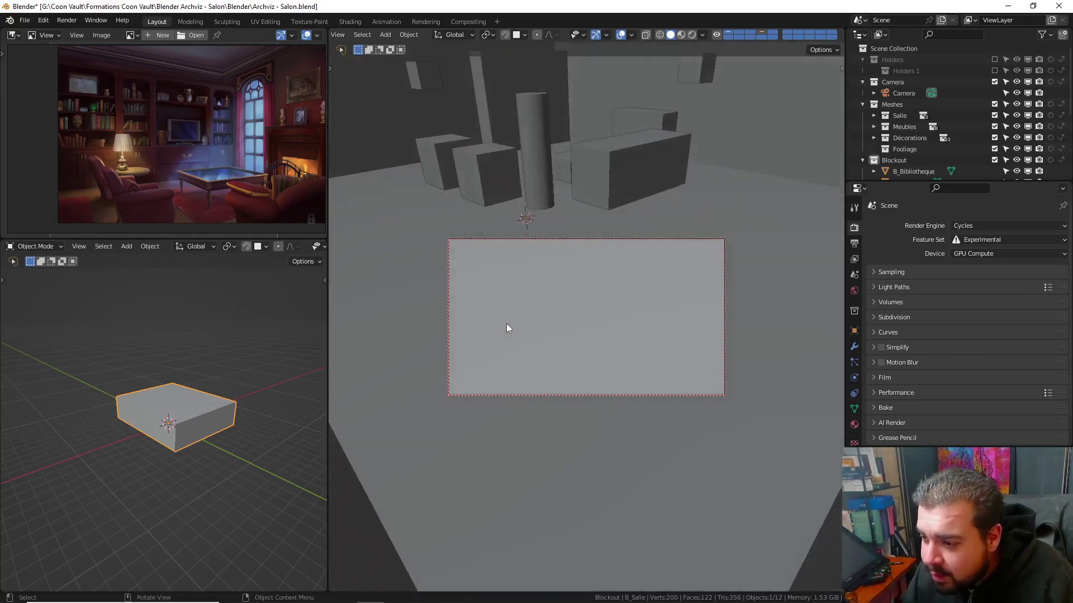
key(ctrl+z)
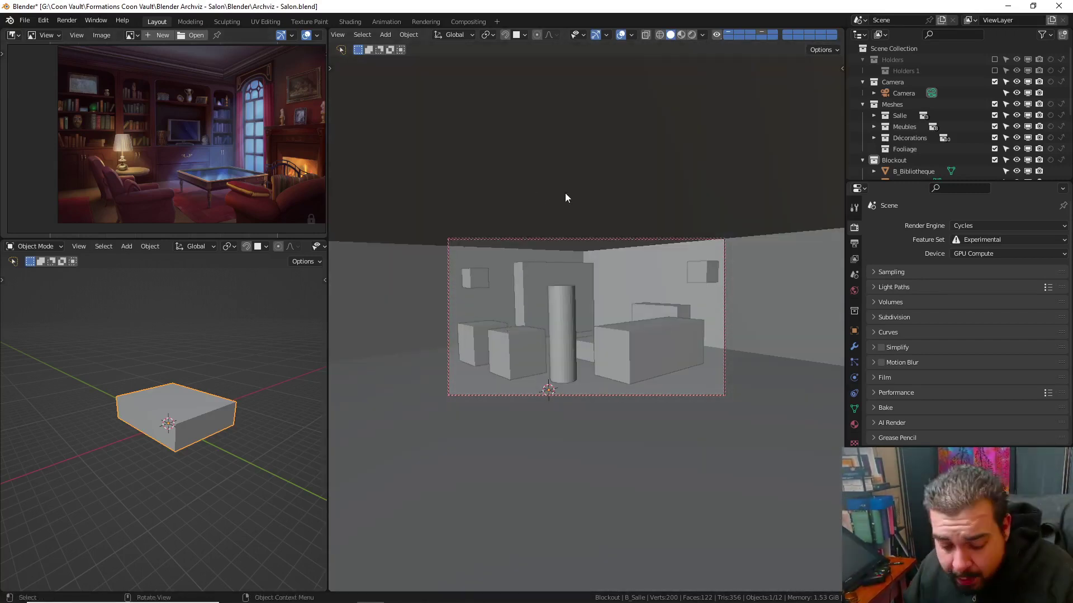
key(n)
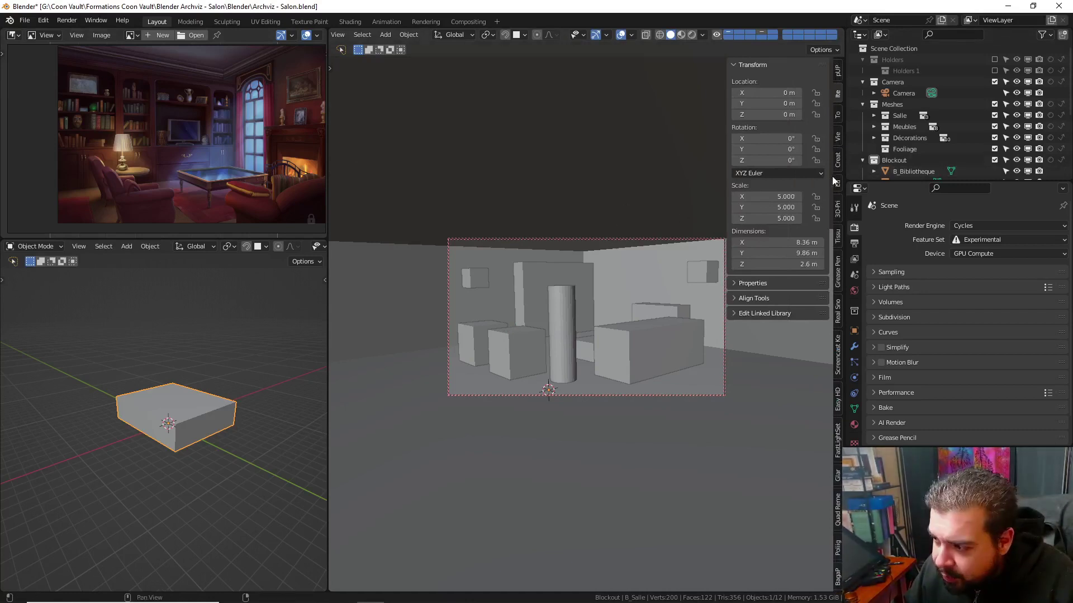
click(838, 137)
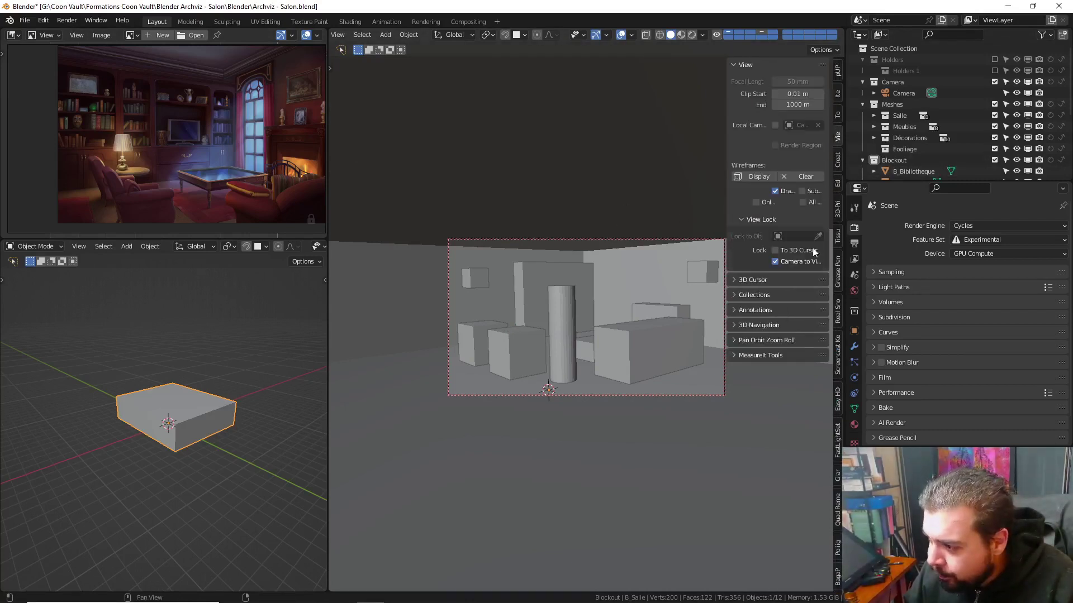
key(n)
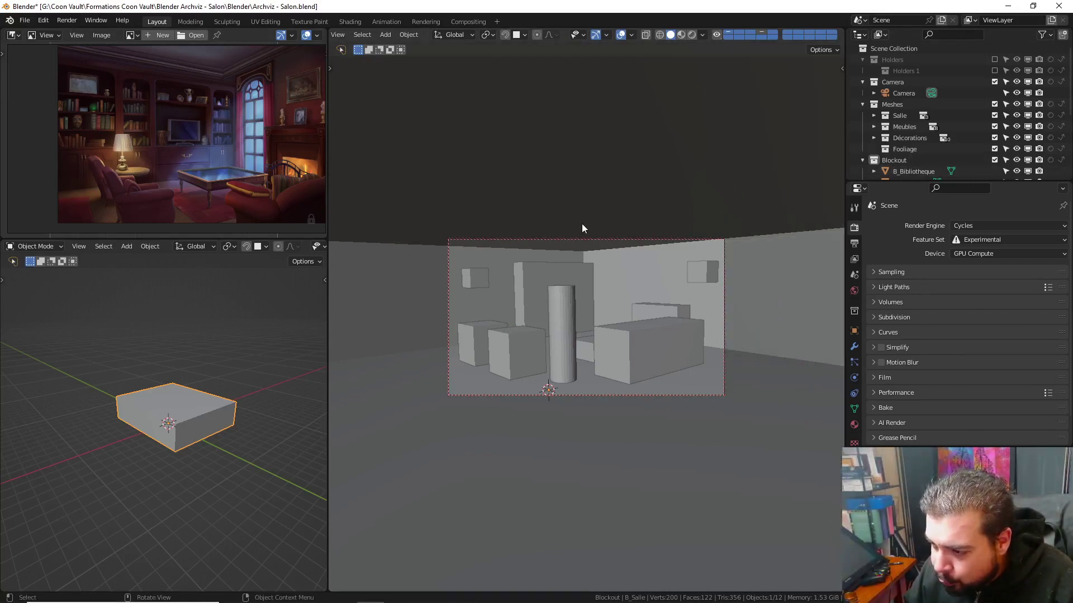
Orbit out of the camera view to look at the room box freely
mouse_move(629, 202)
middle_down()
mouse_move(592, 207)
mouse_move(521, 260)
middle_up()
scroll(596, 253, down, 5)
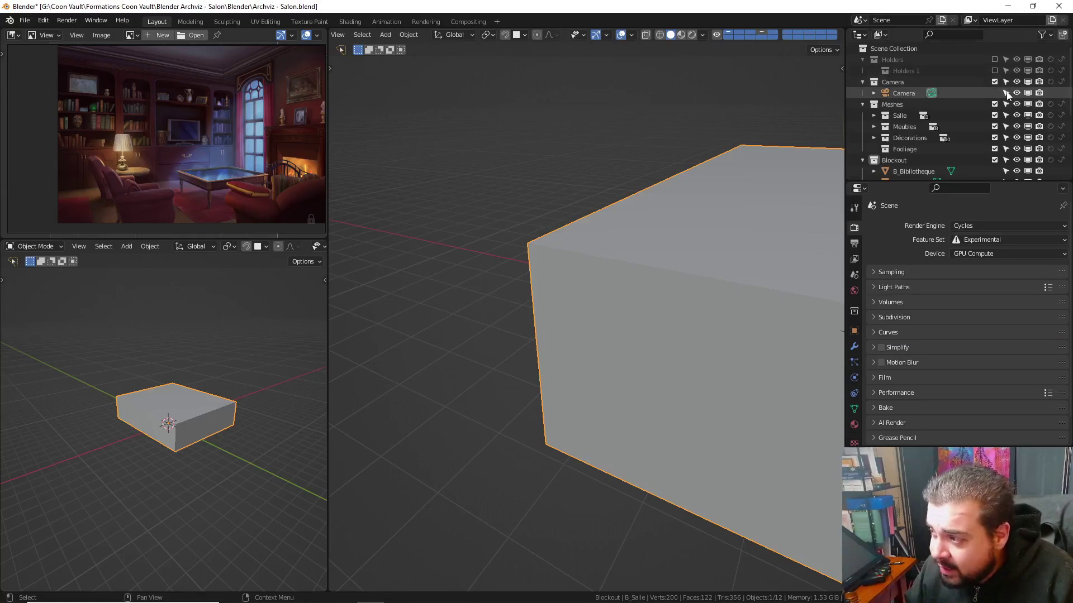
mouse_move(709, 199)
middle_down()
mouse_move(508, 217)
mouse_move(552, 233)
mouse_move(686, 209)
mouse_move(672, 173)
mouse_move(642, 204)
mouse_move(390, 223)
mouse_move(547, 206)
middle_up()
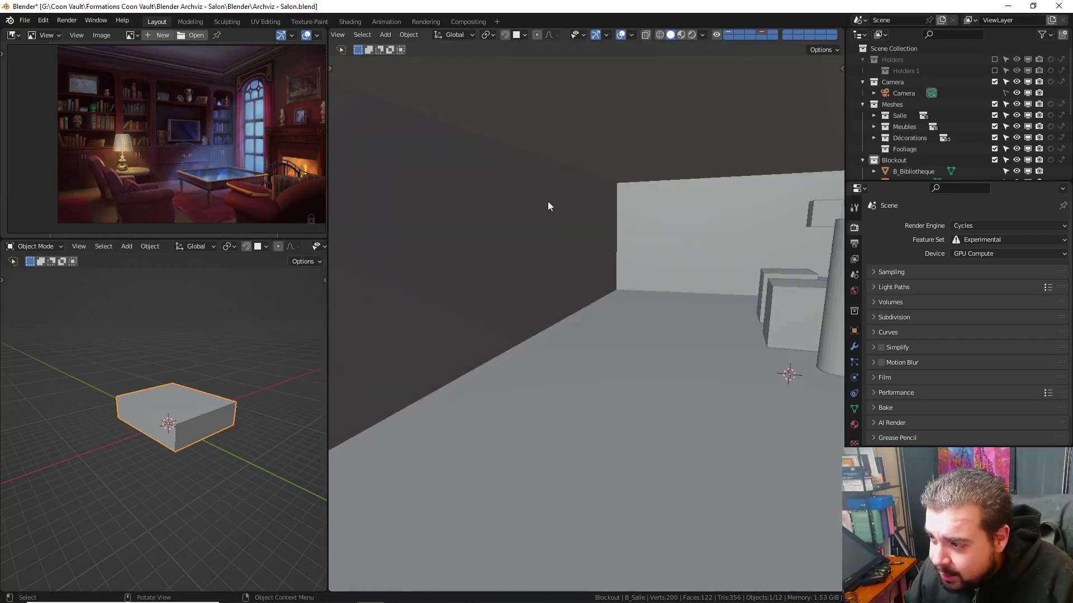
Set the room object's origin to its geometry through the Quick Favorites menu
key(q)
click(641, 182)
key(q)
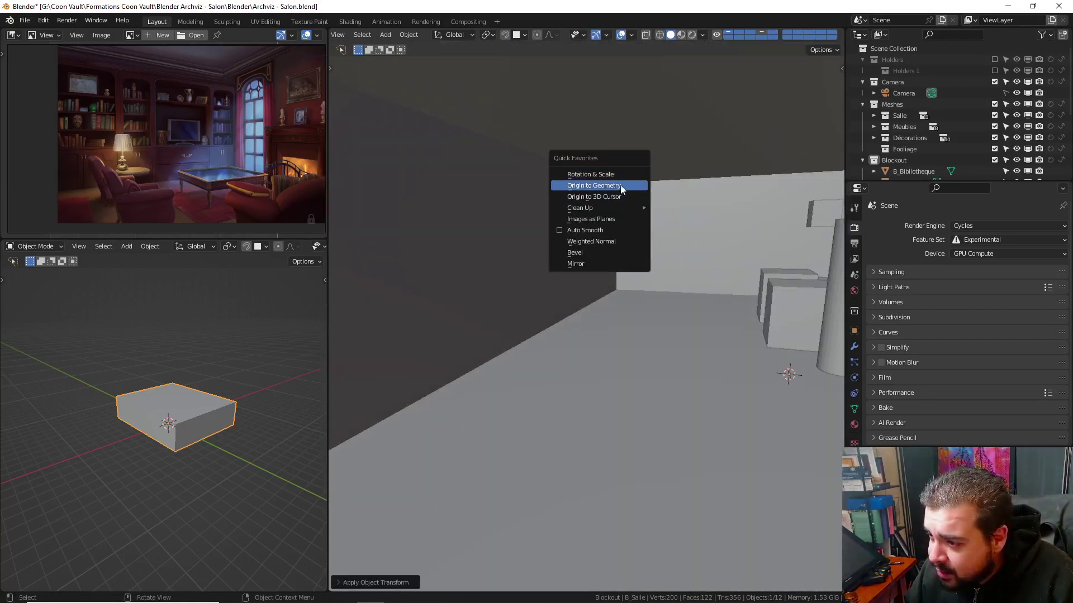
click(620, 188)
Orbit and pan around the furnished room, and slide the reference painting left
middle_drag(651, 210, 717, 240)
scroll(674, 227, down, 5)
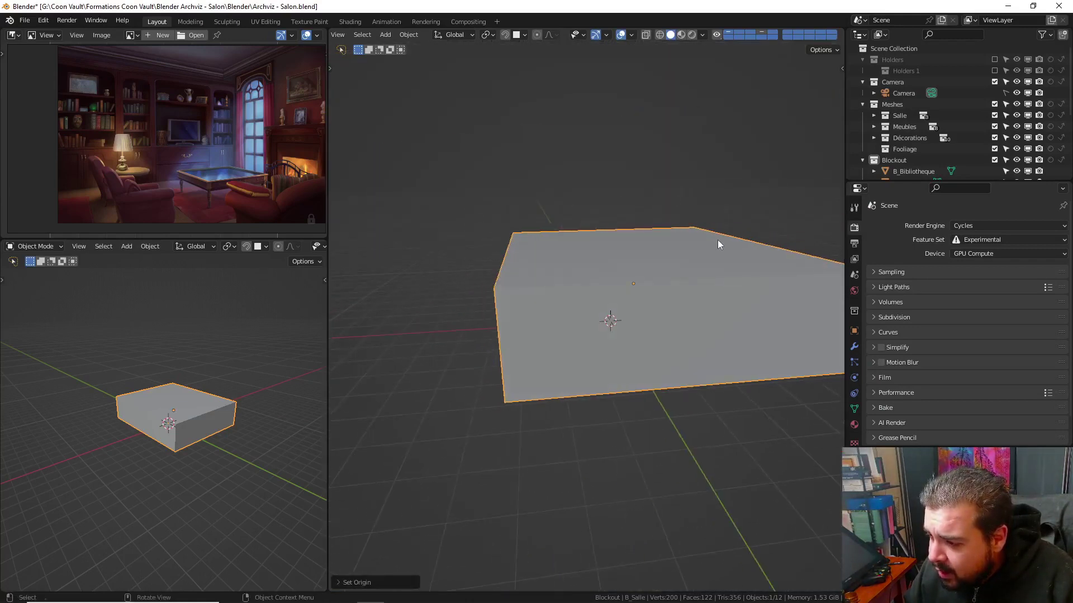
scroll(718, 239, up, 2)
scroll(717, 240, up, 3)
scroll(684, 190, down, 5)
middle_drag(684, 190, 704, 212)
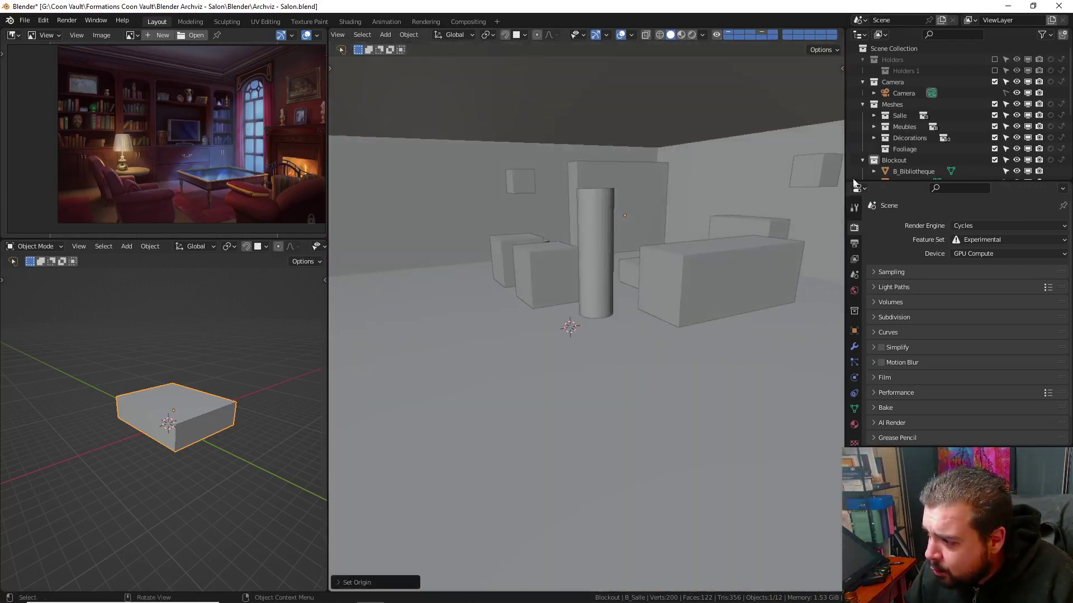
scroll(921, 150, down, 3)
middle_drag(583, 230, 601, 235)
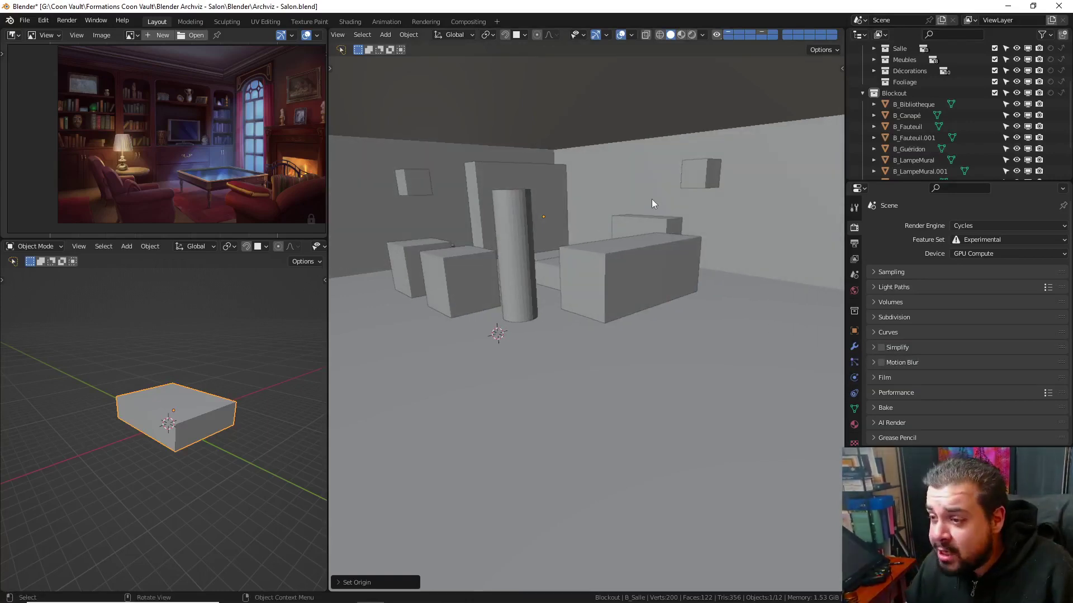
shift+middle_drag(551, 206, 549, 233)
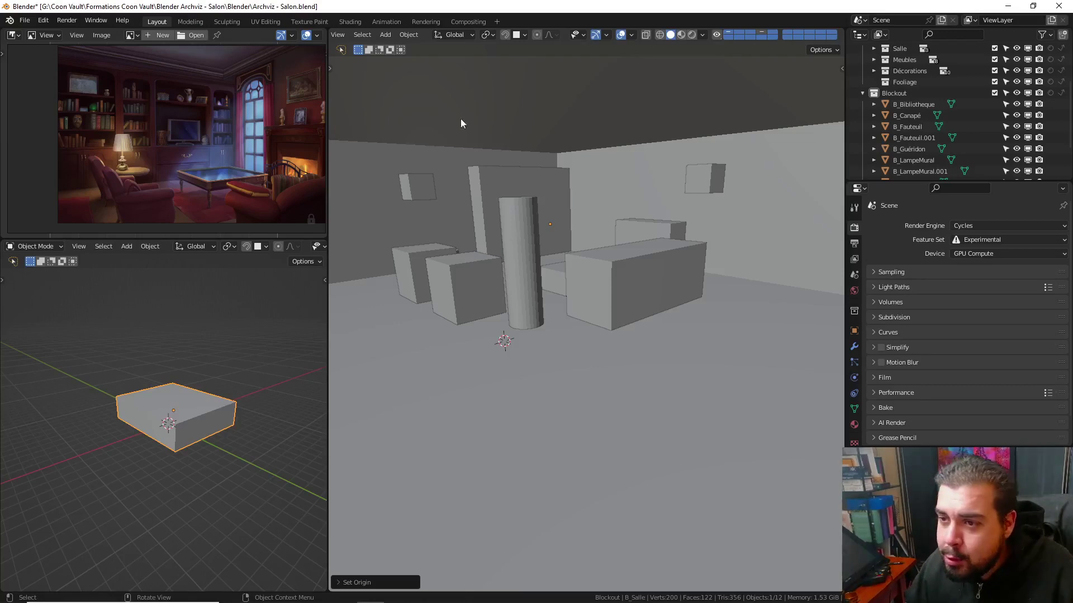
mouse_move(249, 119)
middle_down()
mouse_move(170, 126)
mouse_move(190, 119)
middle_up()
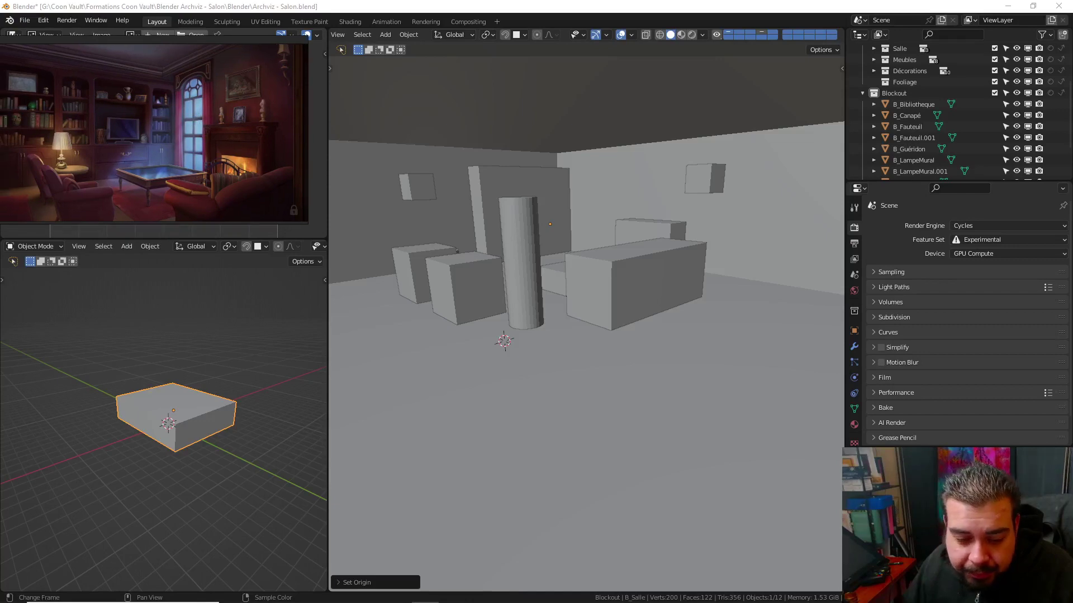